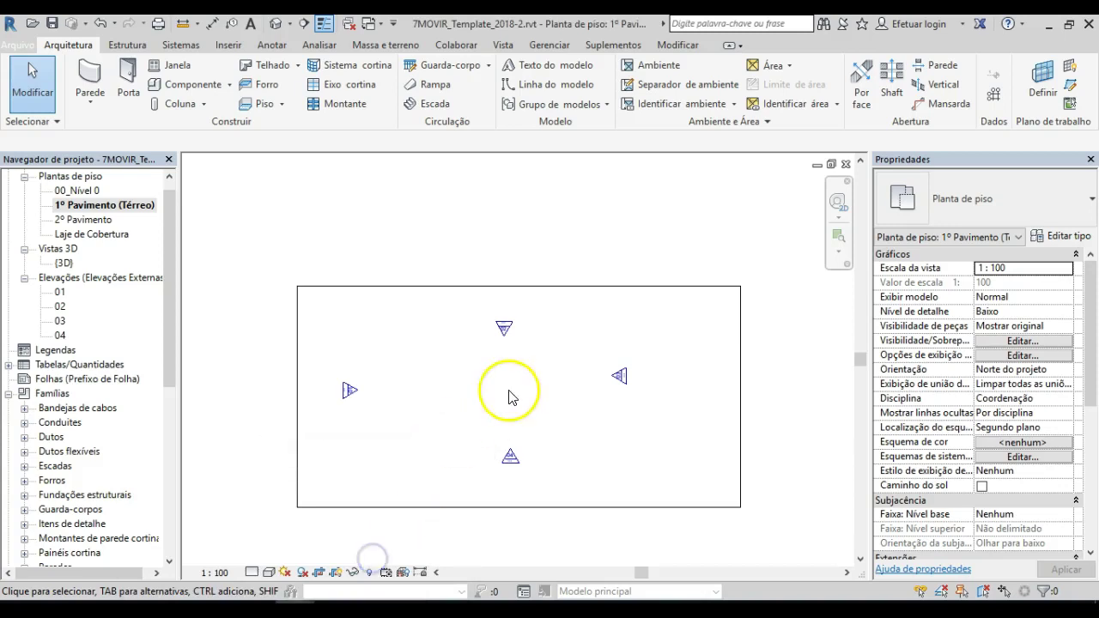
- Draw a vertical structural grid line inside the left part of the 1º Pavimento (Térreo) plan's rectangular boundary
drag(168, 261, 172, 220)
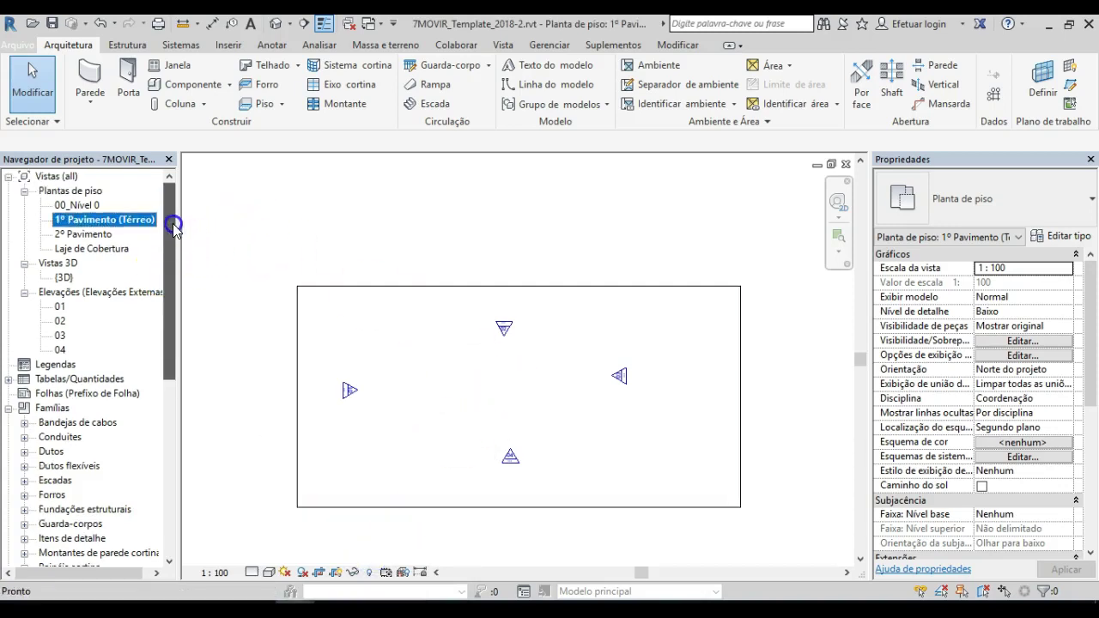
click(77, 223)
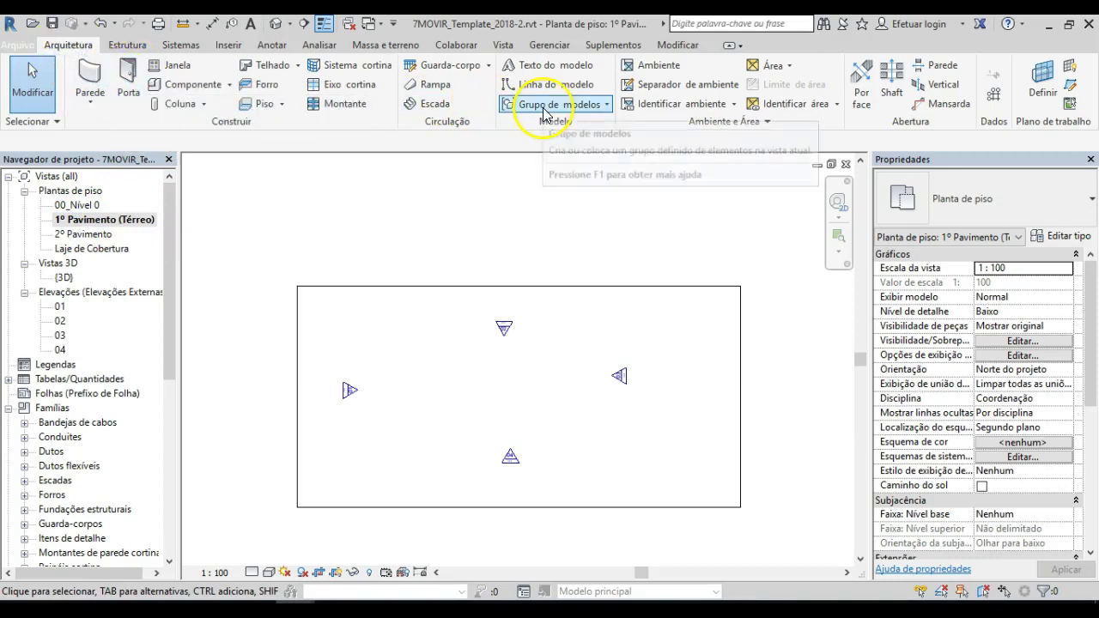
click(994, 94)
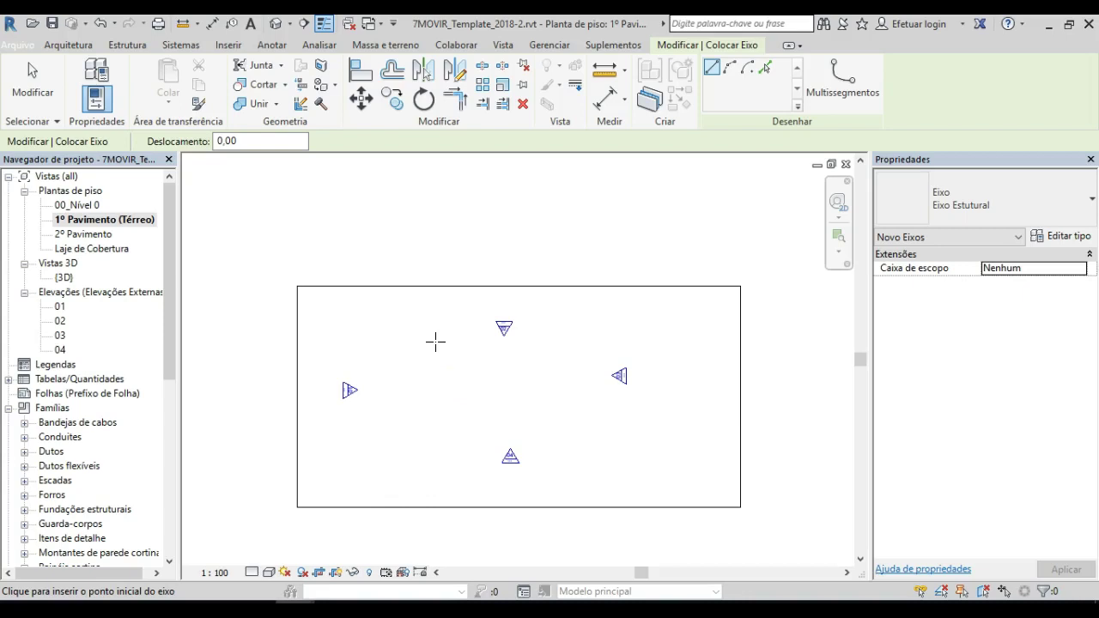
click(368, 486)
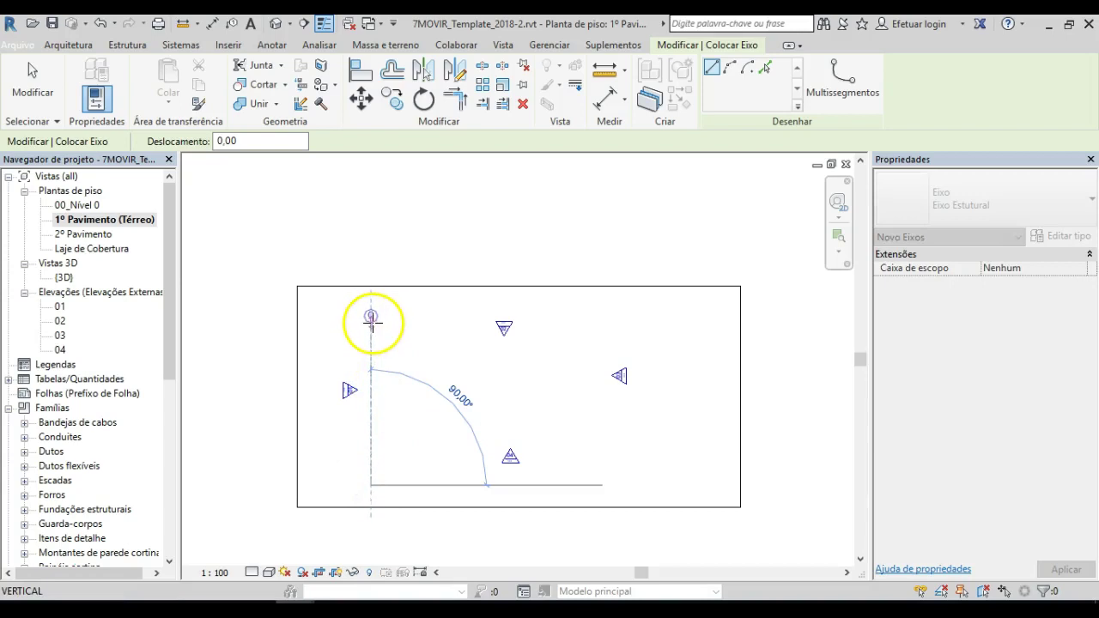
click(371, 316)
scroll(371, 314, up, 3)
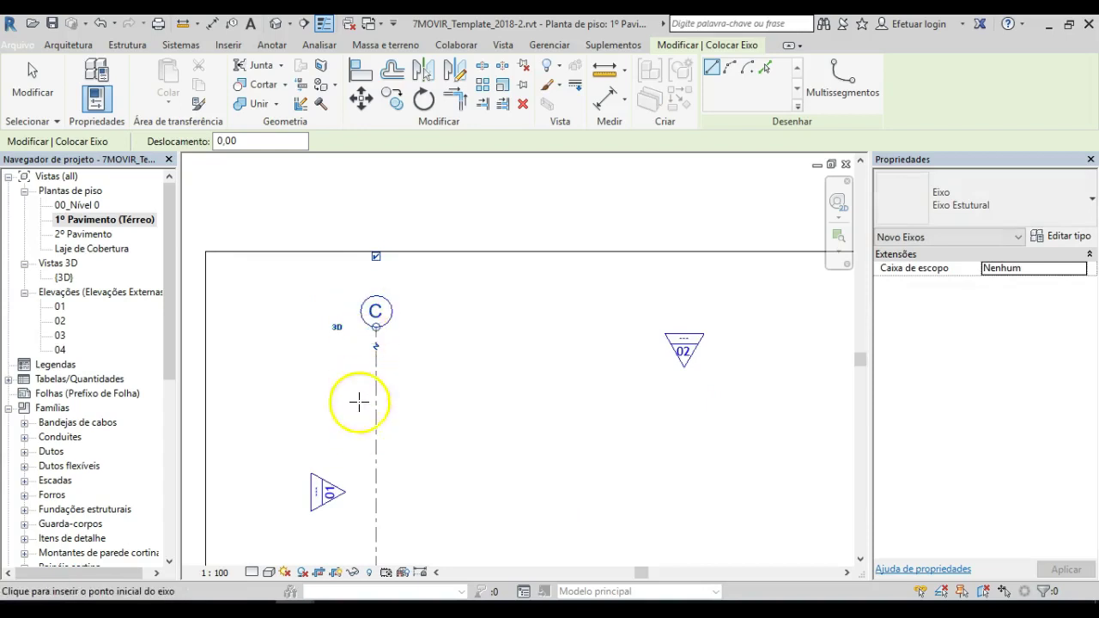
scroll(394, 427, down, 1)
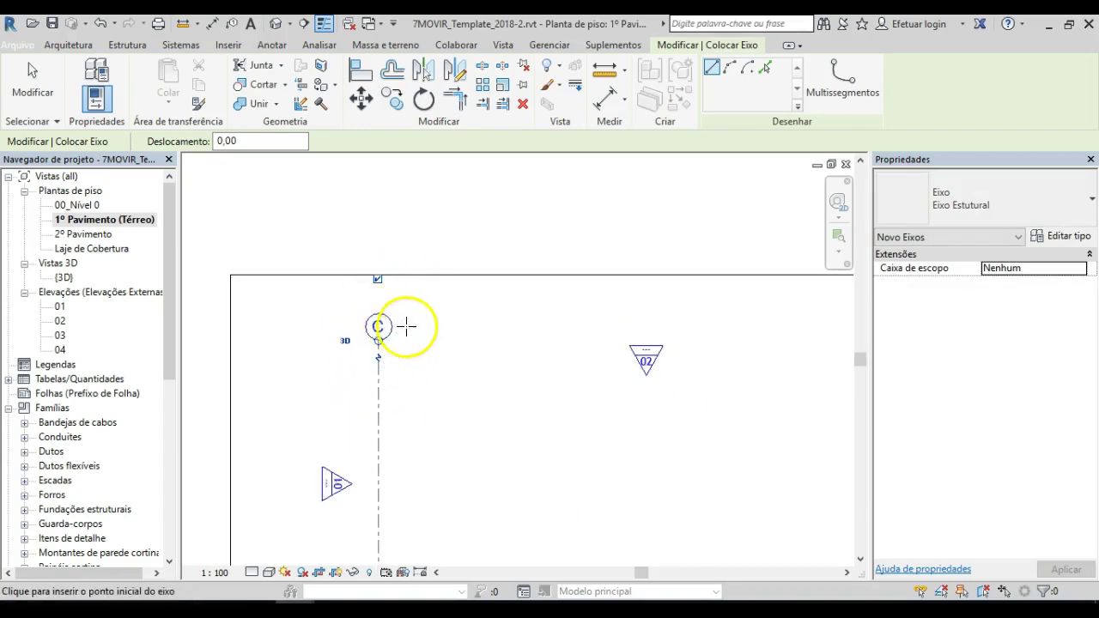
key(Escape)
key(Escape)
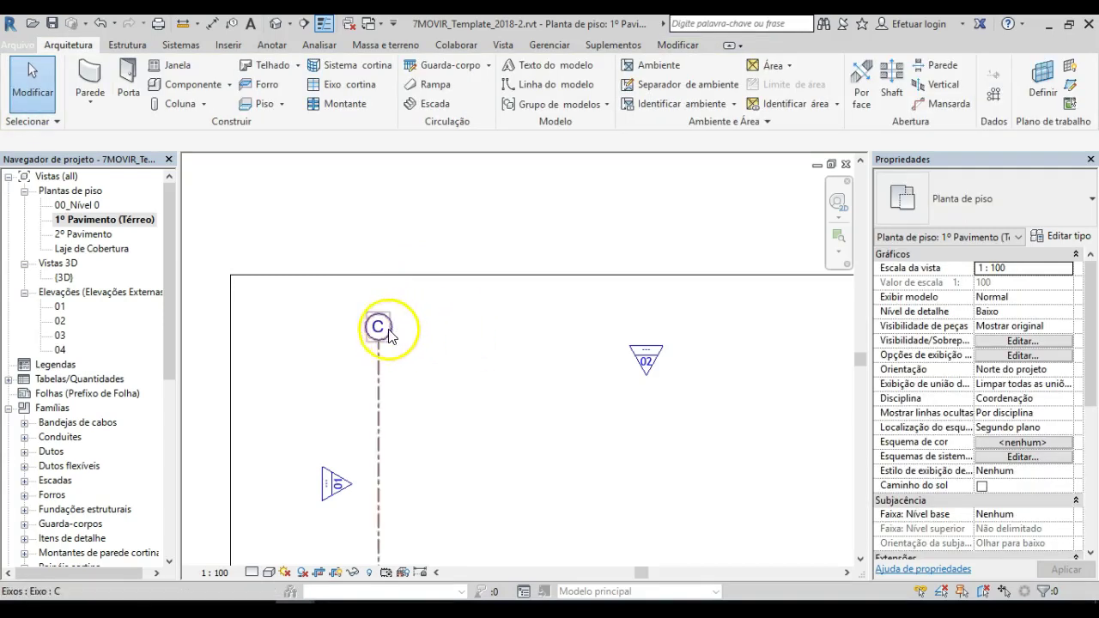
- Rename the vertical grid line as A
click(381, 331)
click(378, 329)
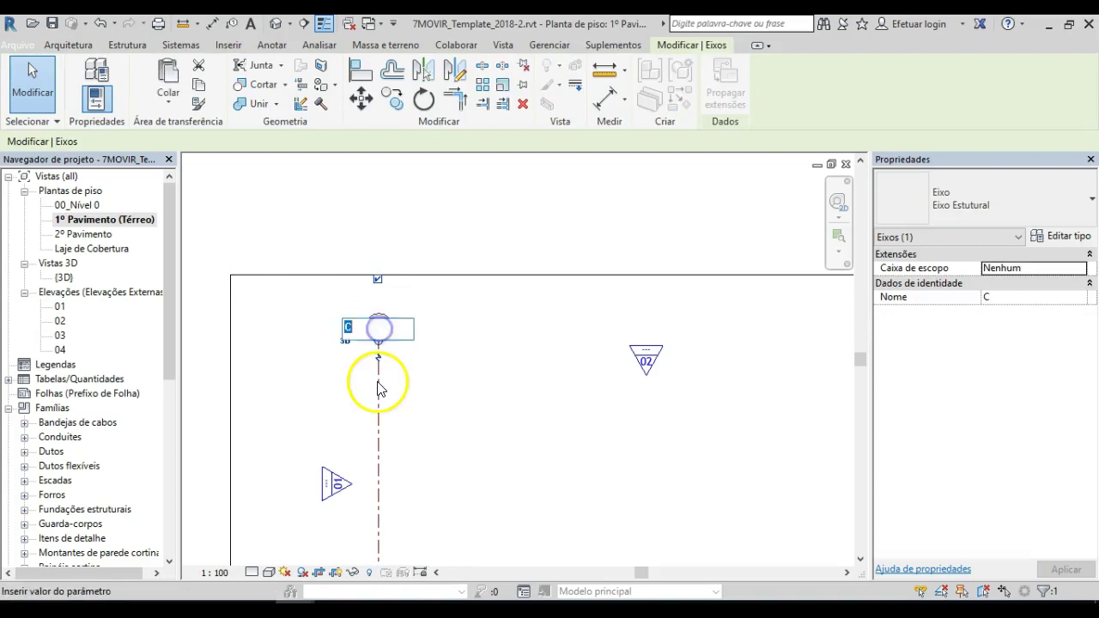
text(A)
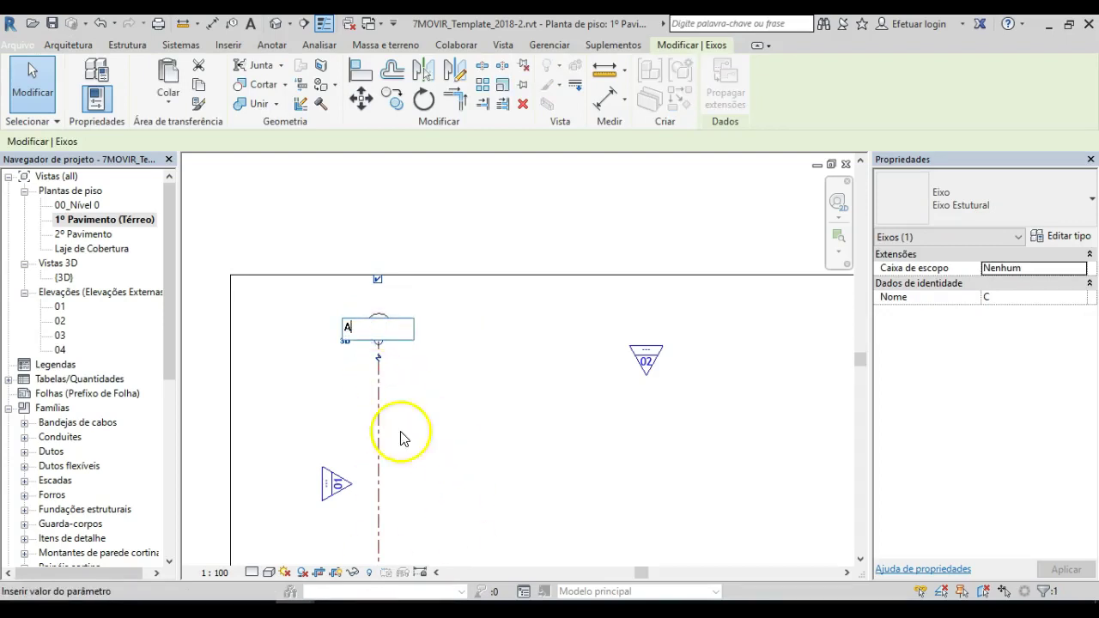
click(439, 434)
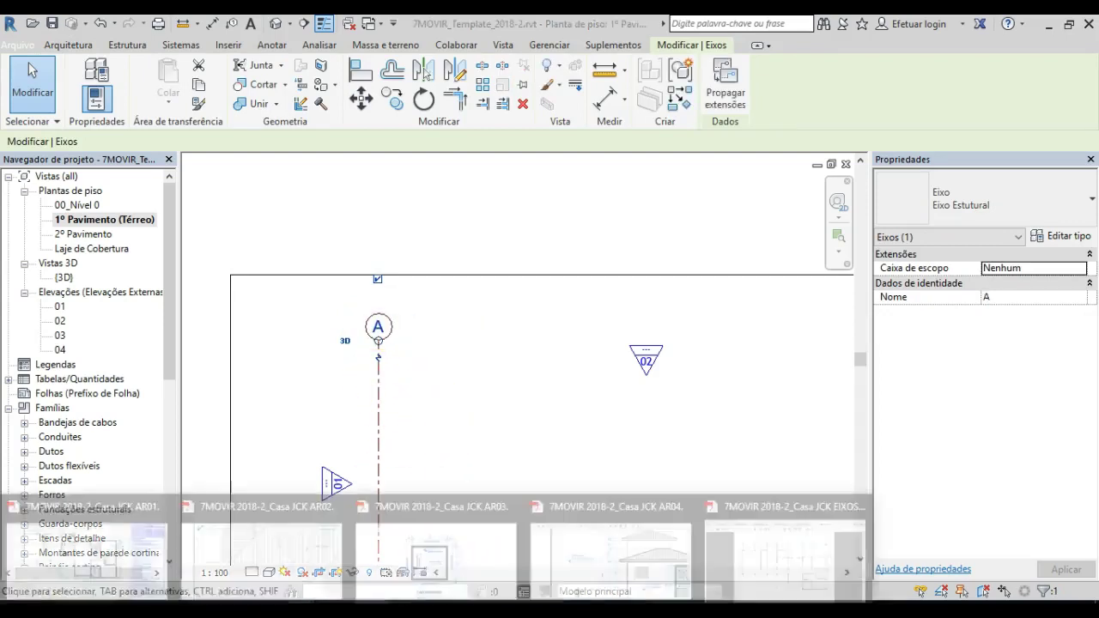
- Check the axis spacing in the Casa JCK EIXOS PDF in Acrobat Reader, and in Revit copy grid line A 360 to the right
click(772, 547)
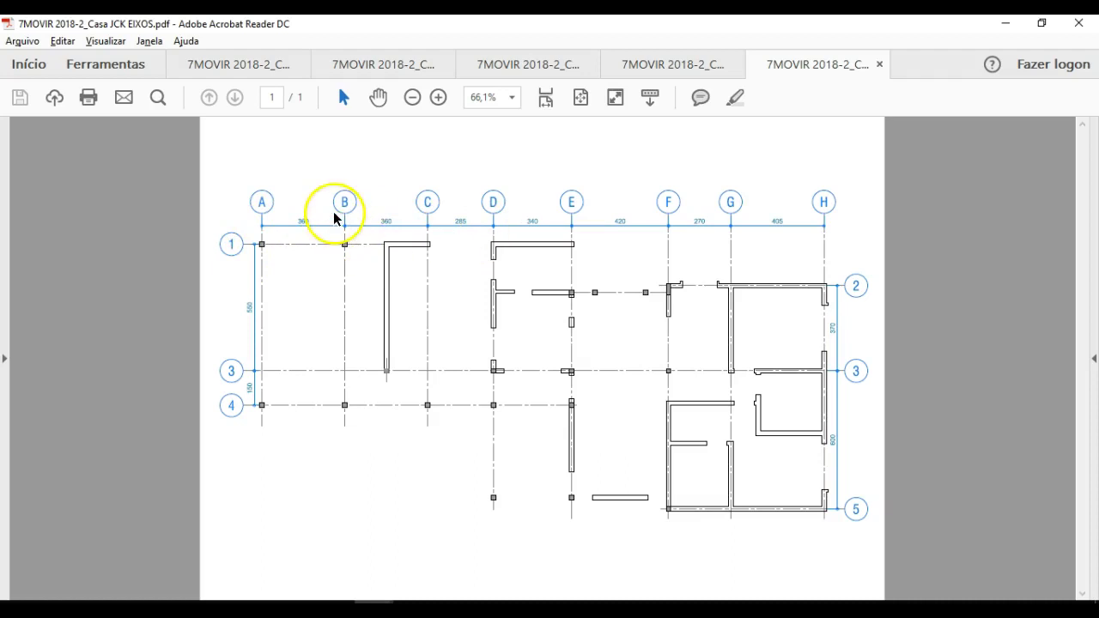
ctrl+scroll(289, 238, up, 3)
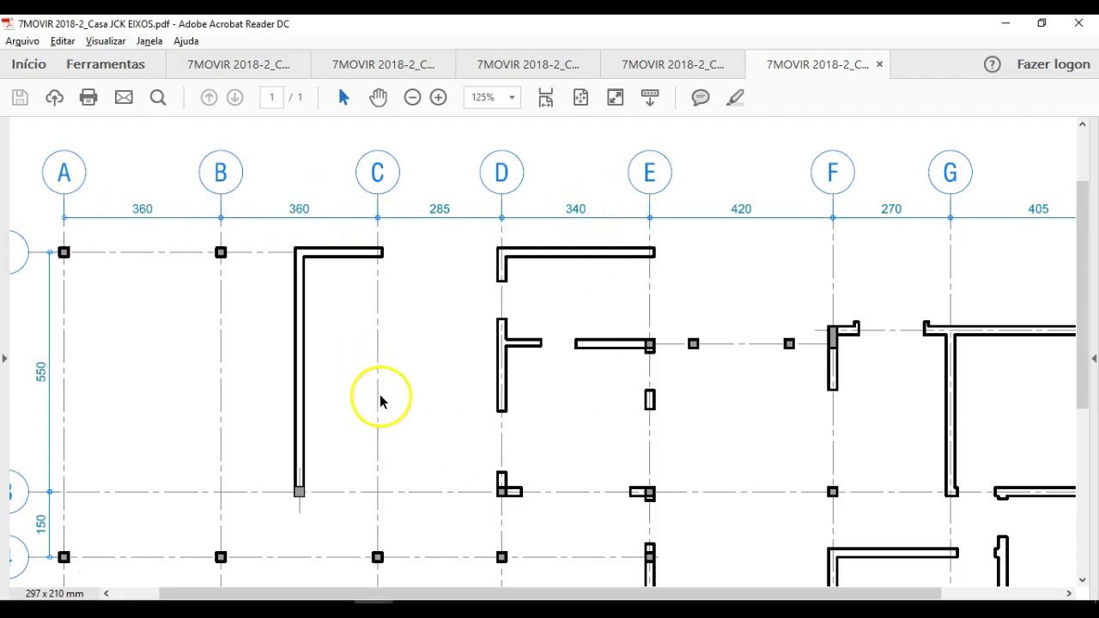
key(alt+Tab)
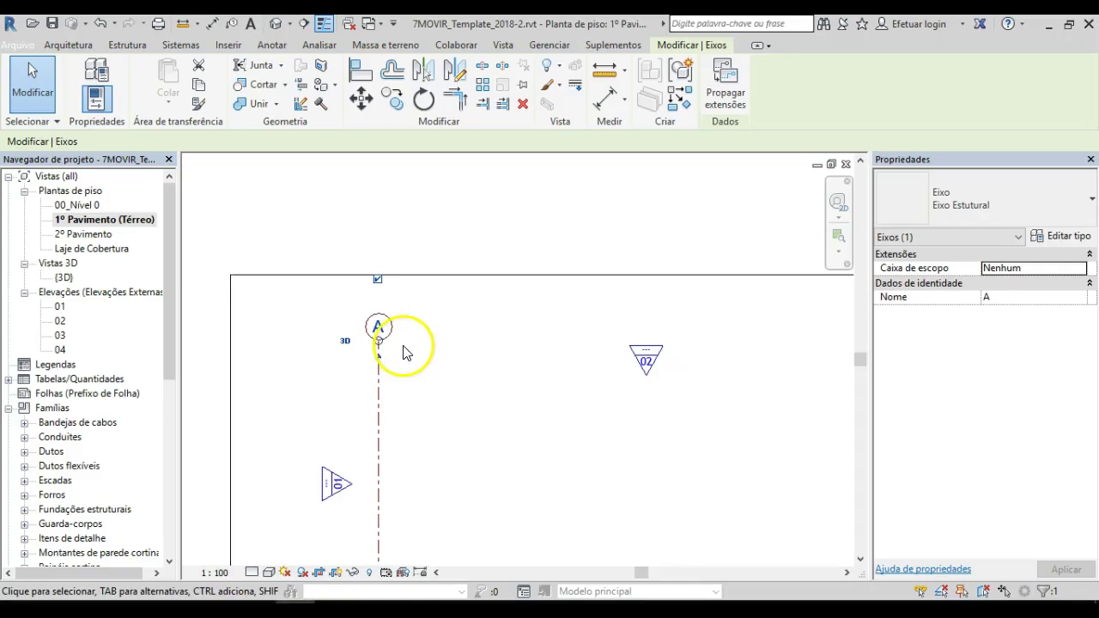
key(Escape)
click(379, 395)
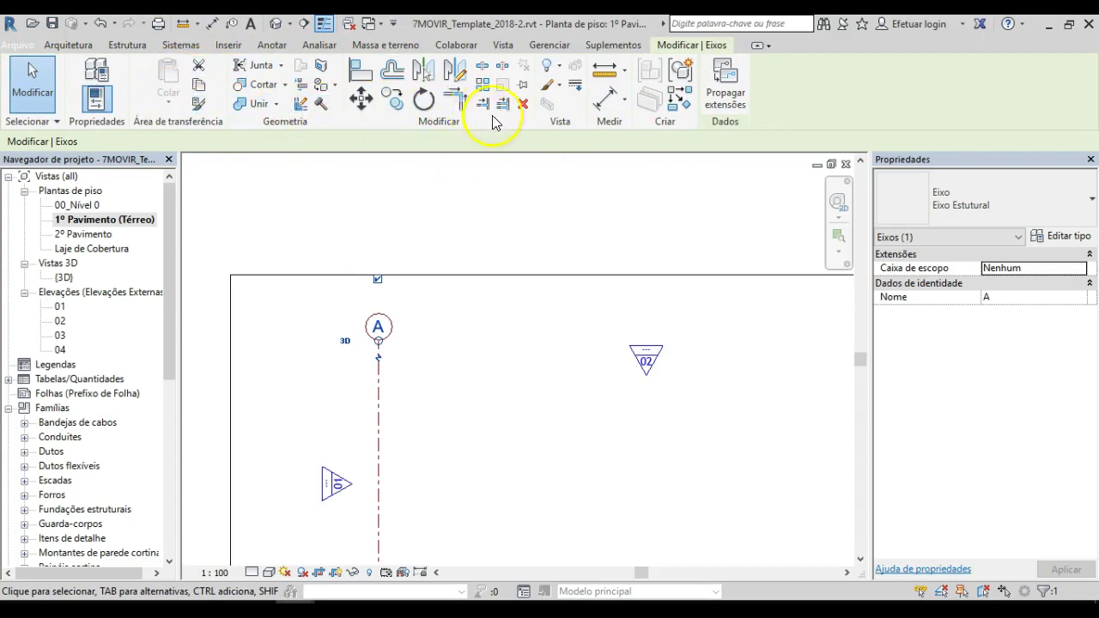
click(396, 101)
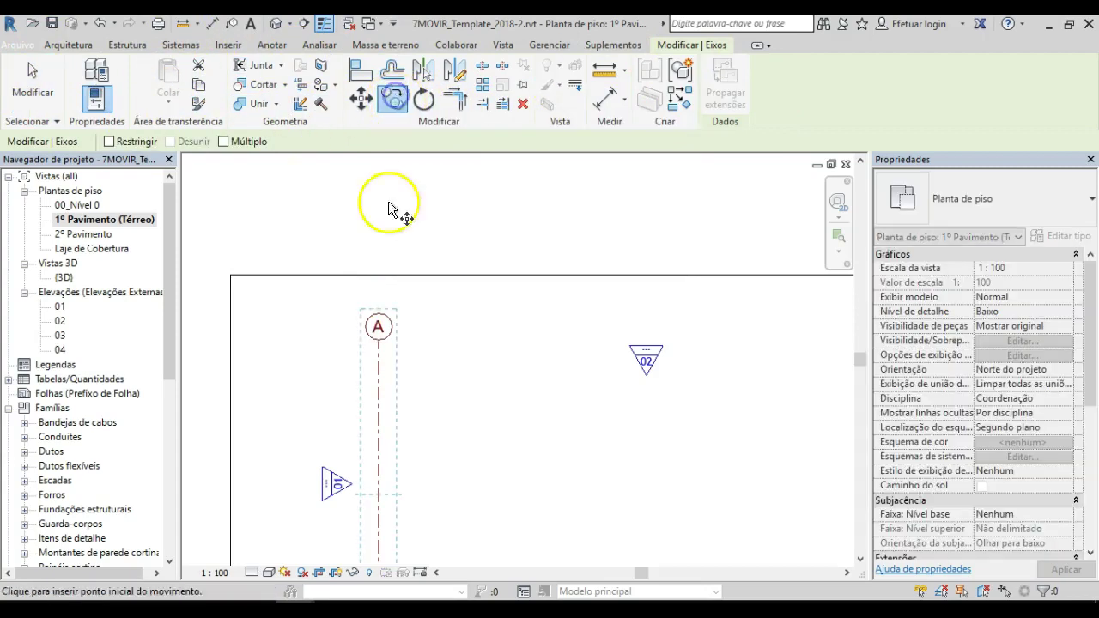
click(377, 433)
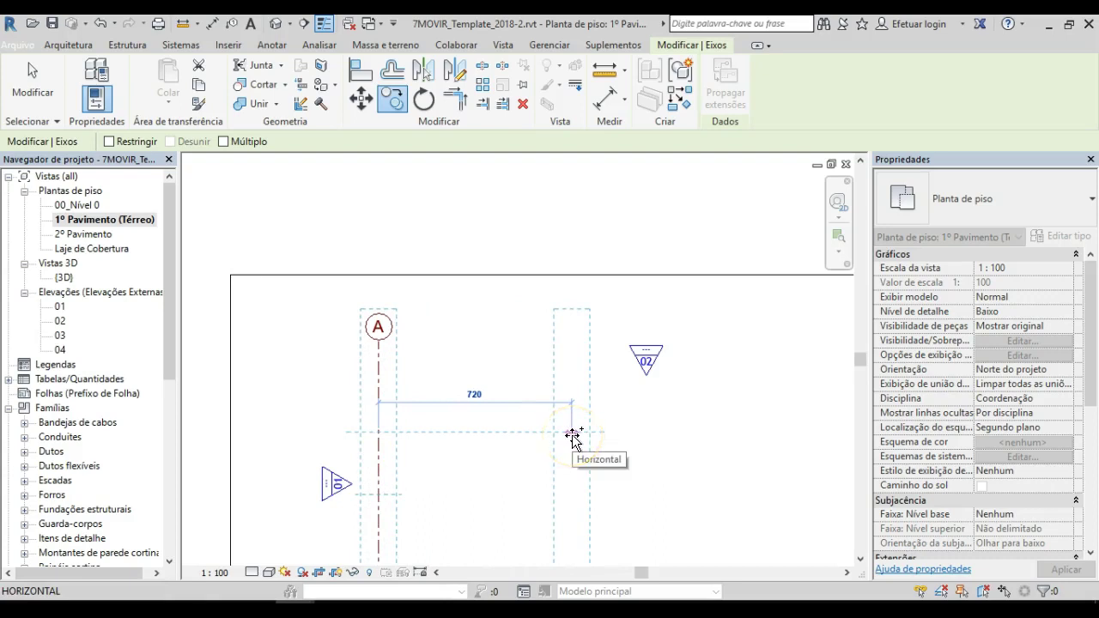
drag(574, 436, 609, 438)
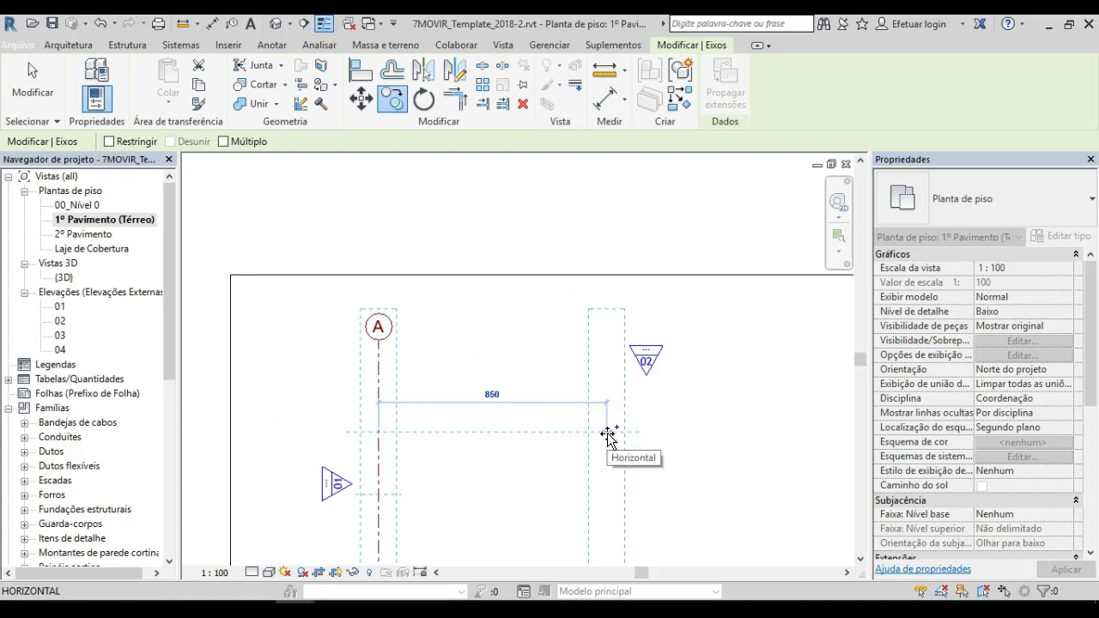
mouse_move(607, 435)
mouse_down()
mouse_move(556, 441)
mouse_move(594, 436)
mouse_up()
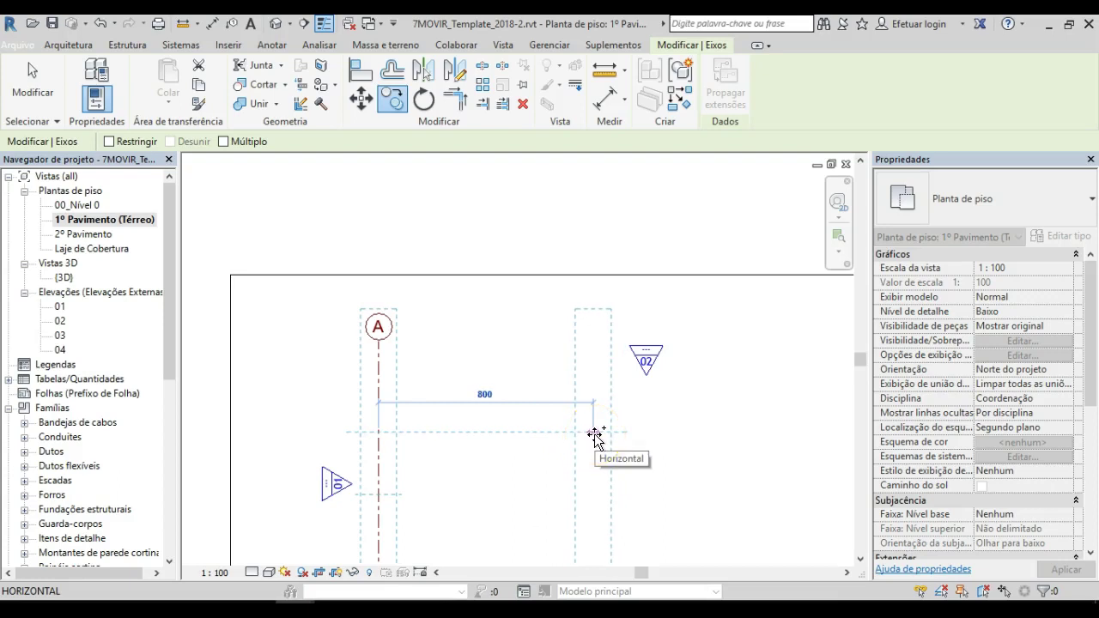
text(360)
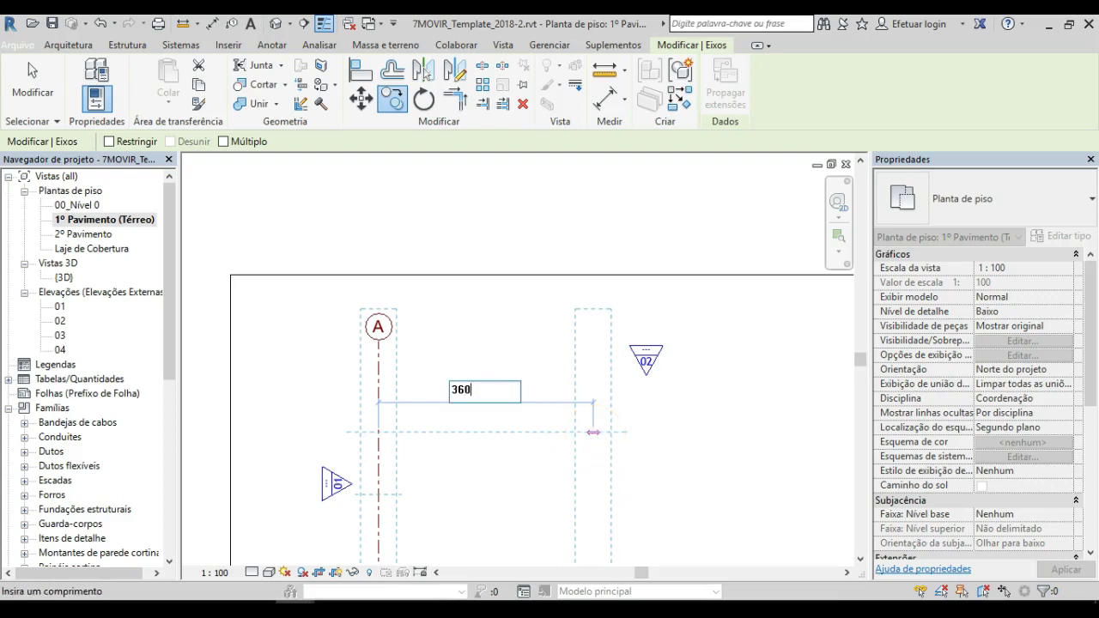
key(Return)
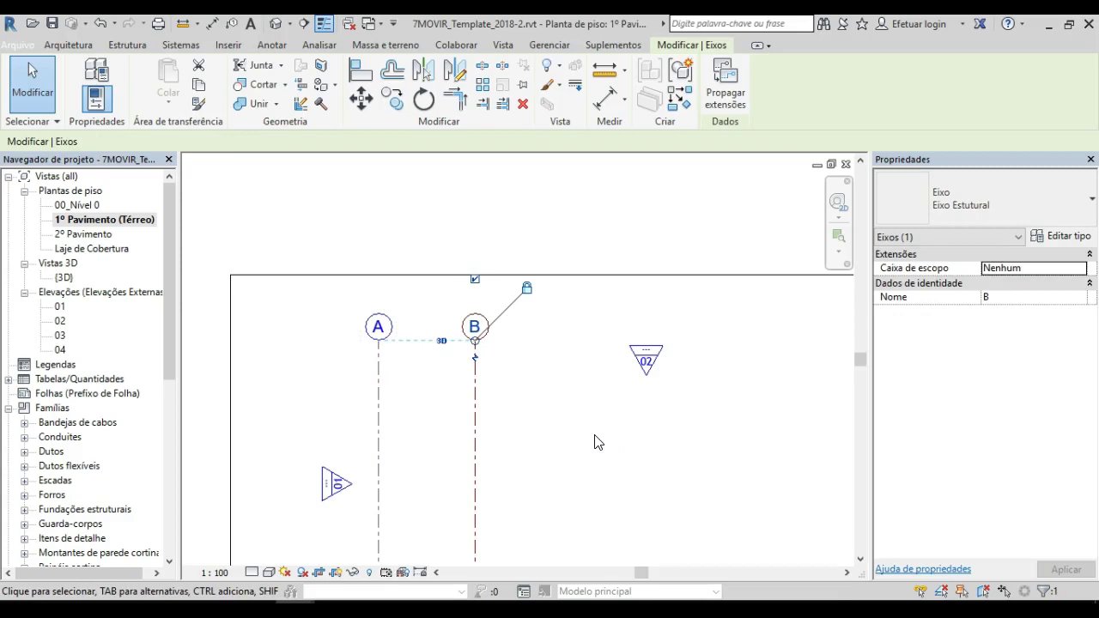
- Copy grid line B 360 to the right with the Múltiplo option enabled for repeated copies
scroll(473, 379, down, 1)
middle_drag(513, 449, 417, 441)
scroll(398, 444, up, 2)
scroll(510, 336, down, 1)
key(Escape)
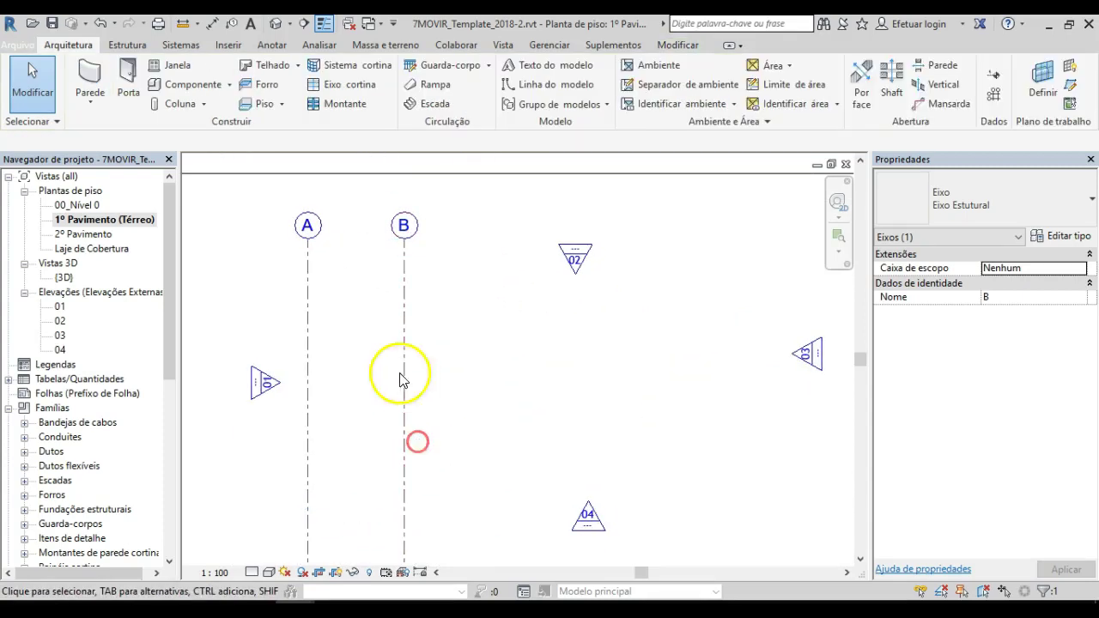
click(405, 326)
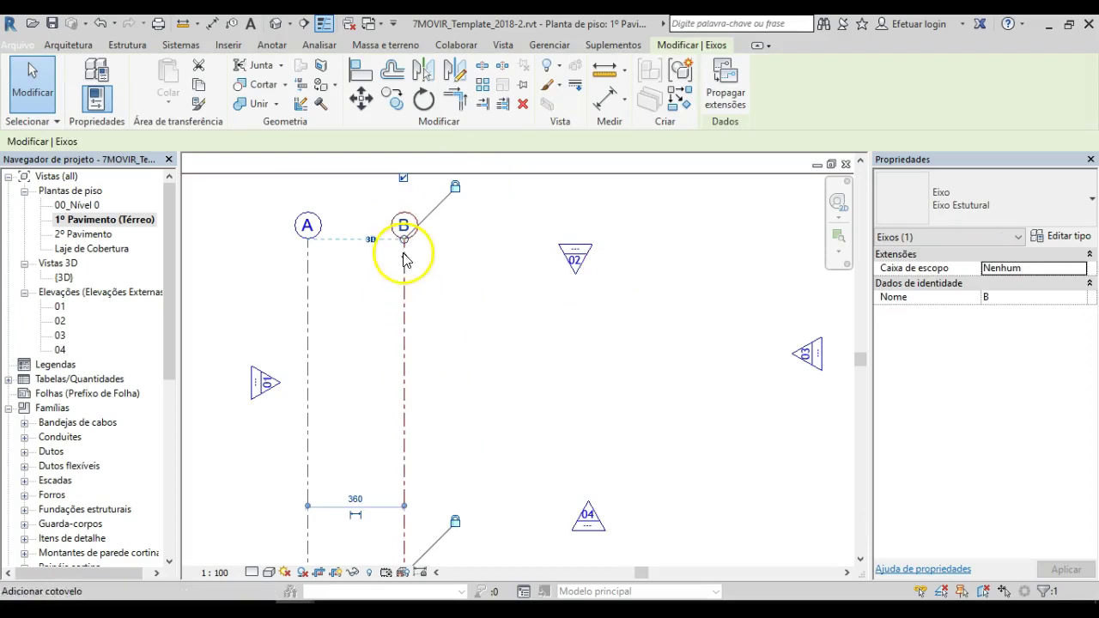
click(393, 102)
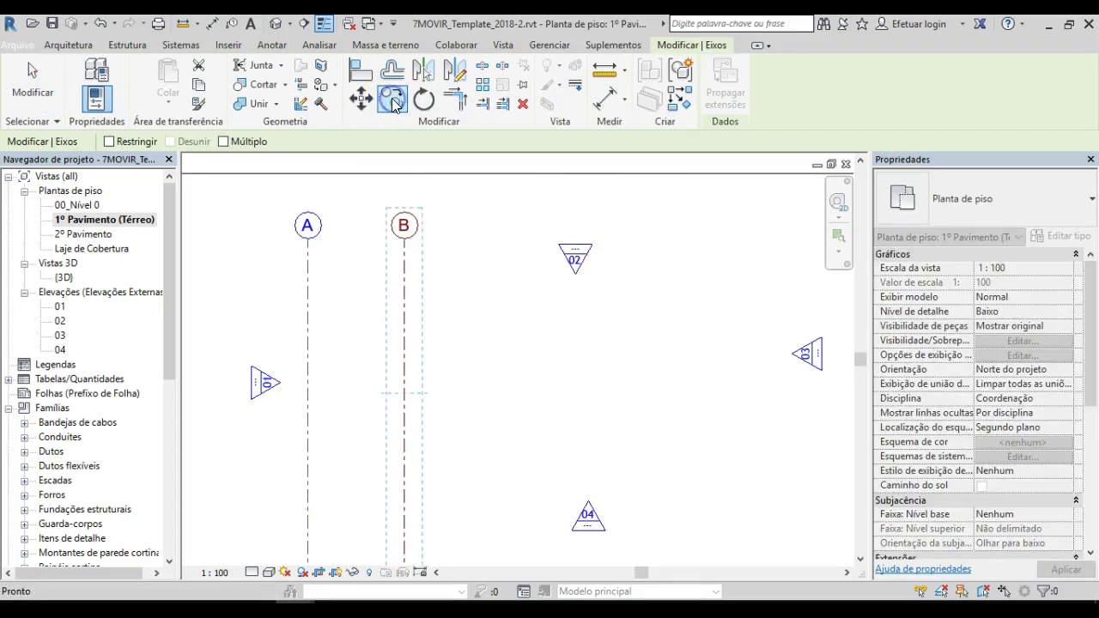
click(224, 142)
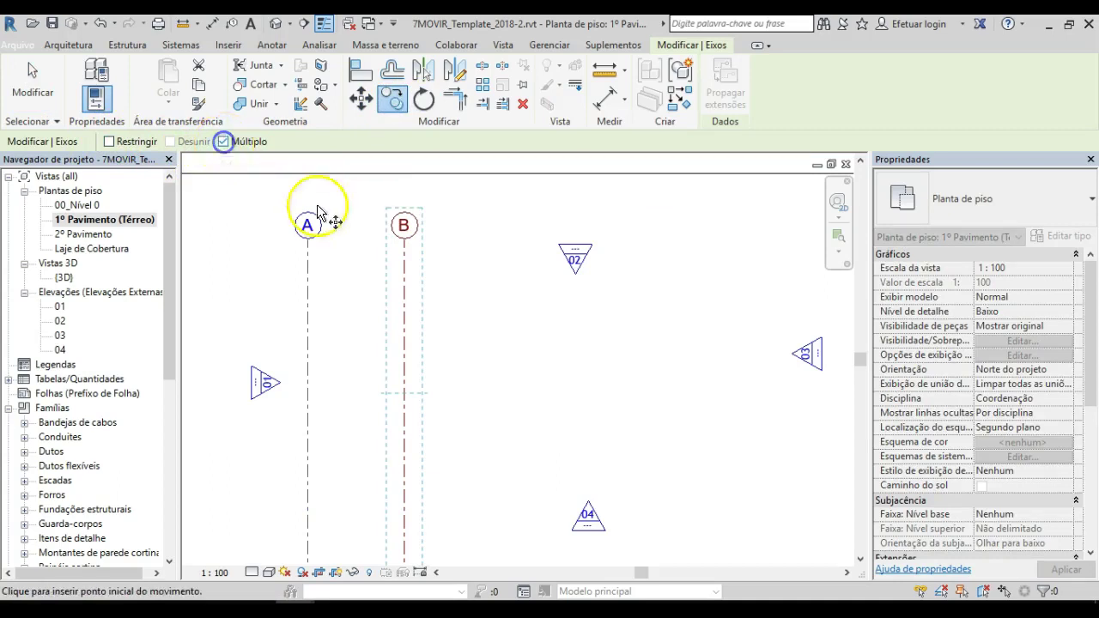
click(402, 320)
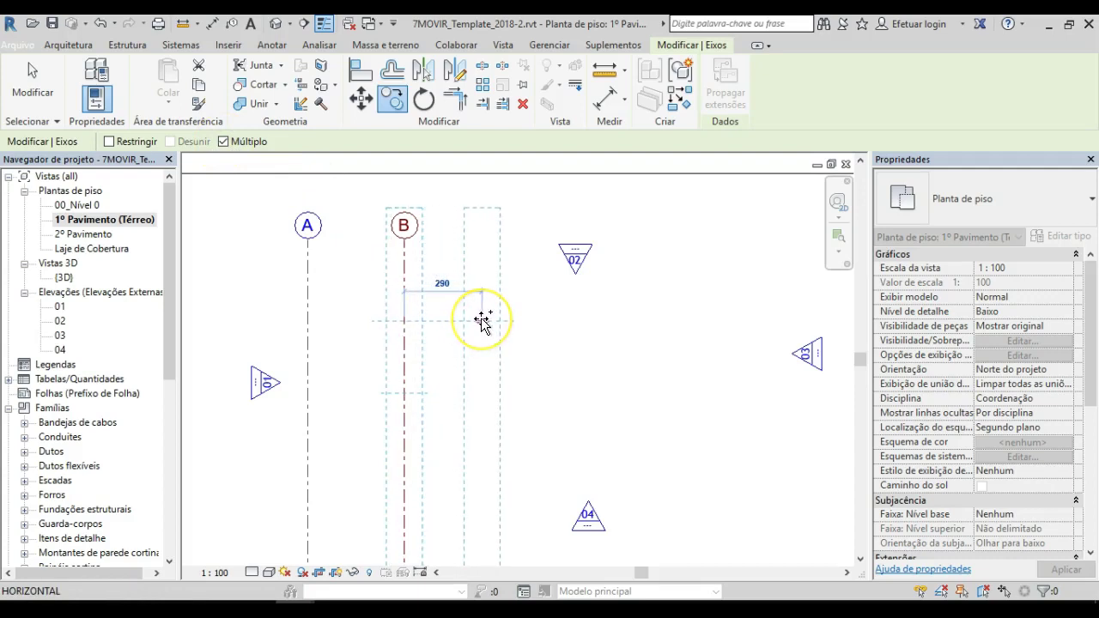
text(360)
key(Return)
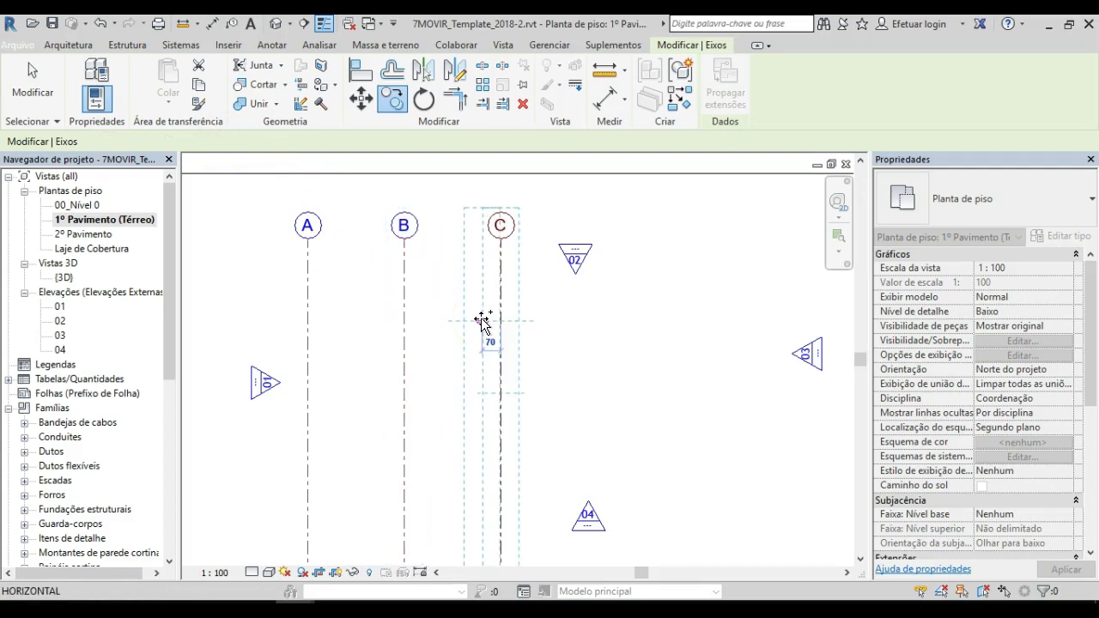
- Continue the multiple copy to the right of grid line C at successive spacings of 285, 340 and 420, following the EIXOS PDF
key(alt+Tab)
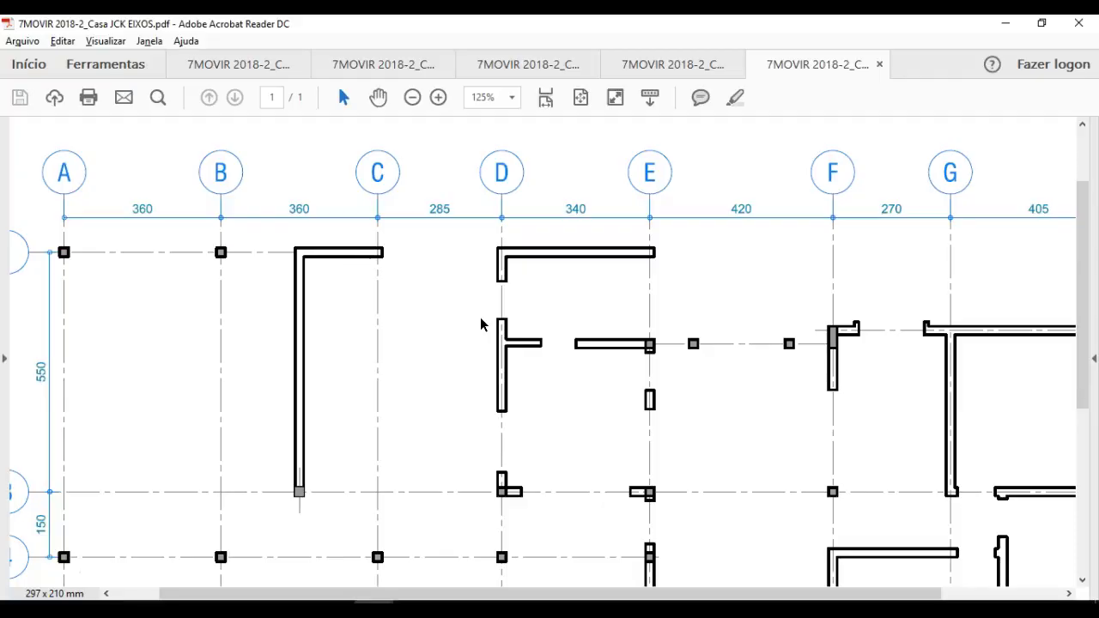
key(alt+Tab)
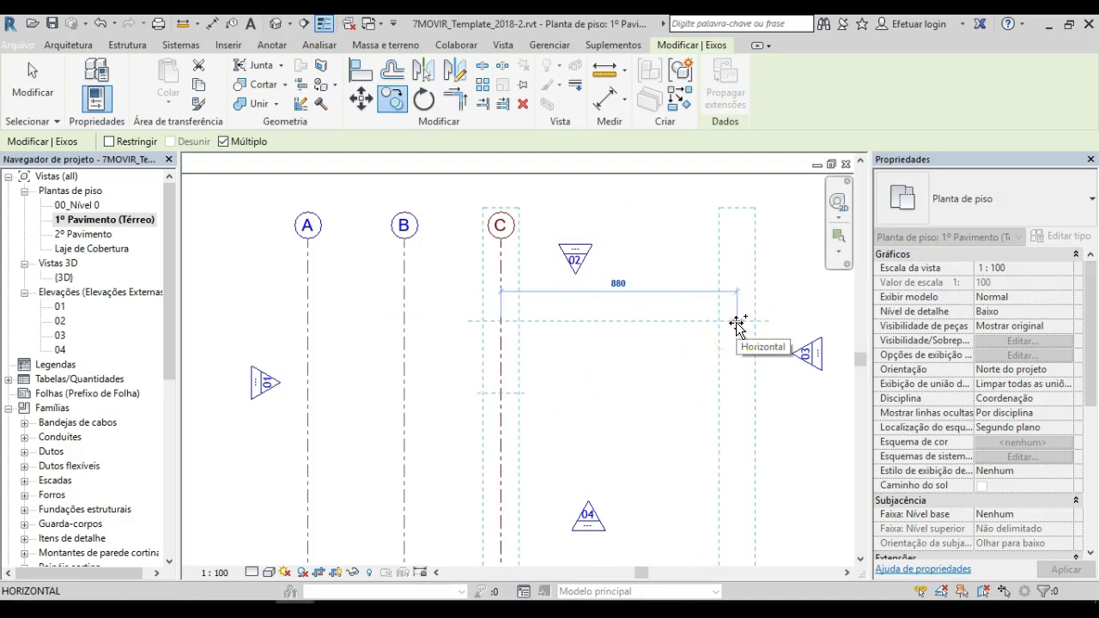
key(alt+Tab)
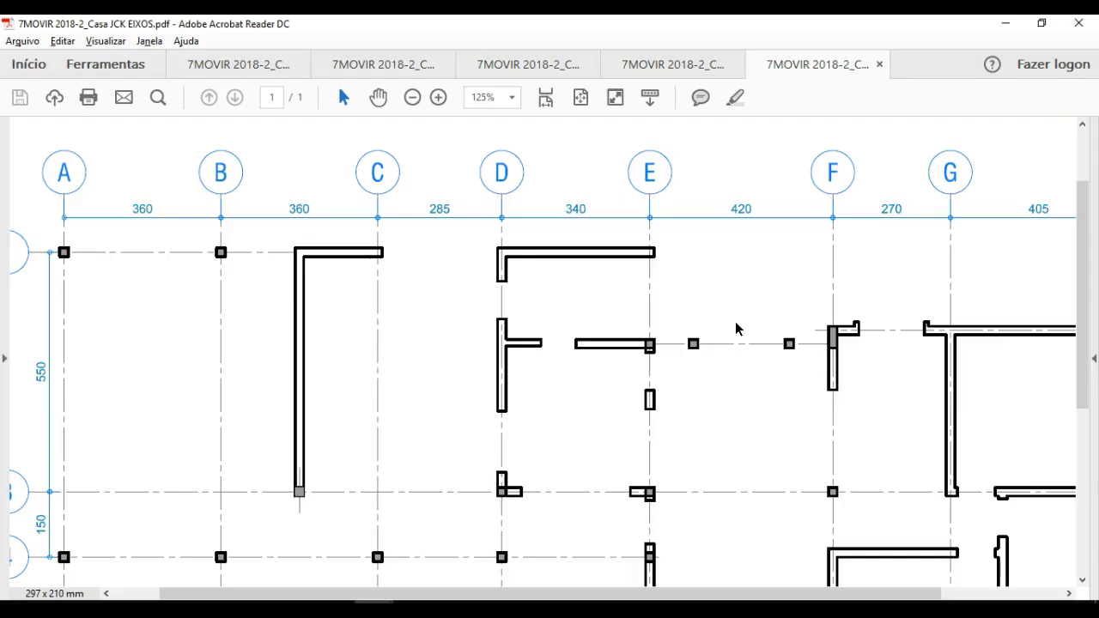
key(alt+Tab)
text(285)
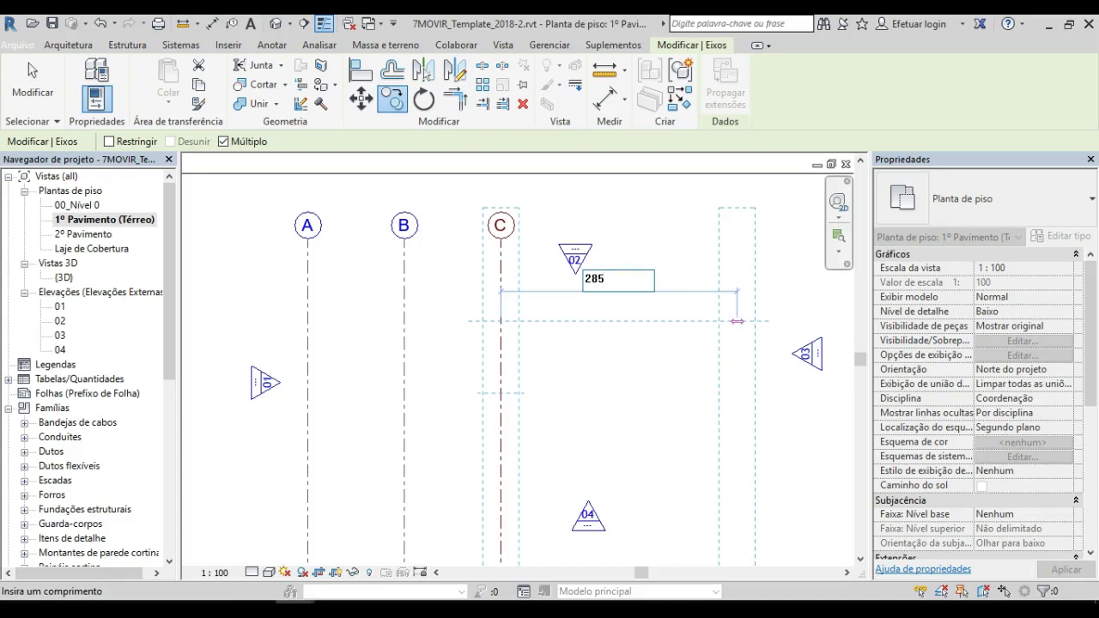
key(Return)
text(340)
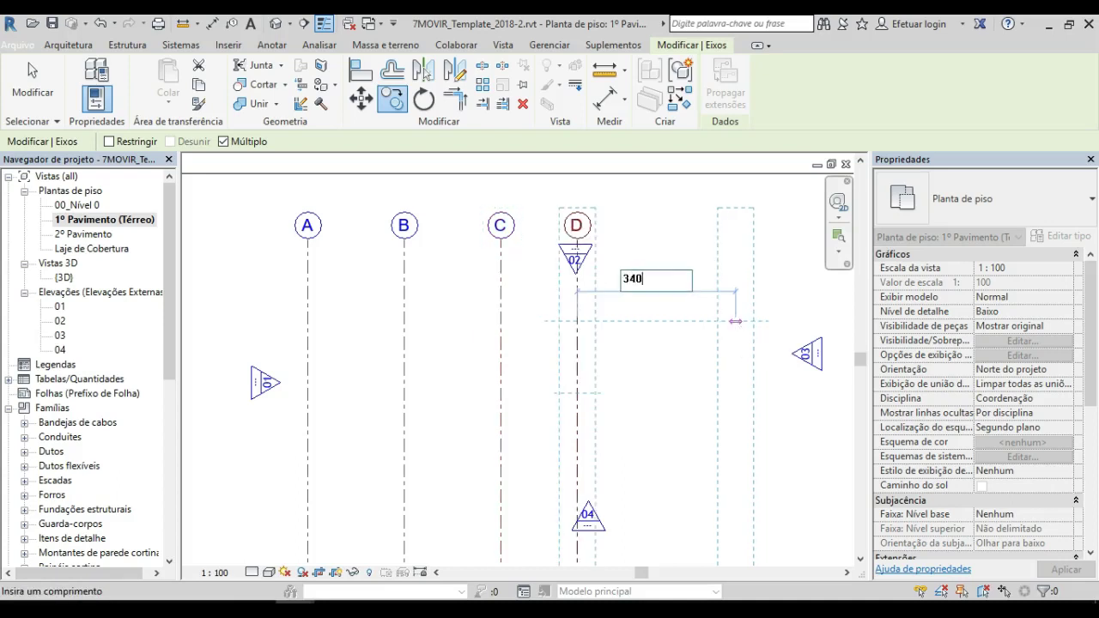
key(Return)
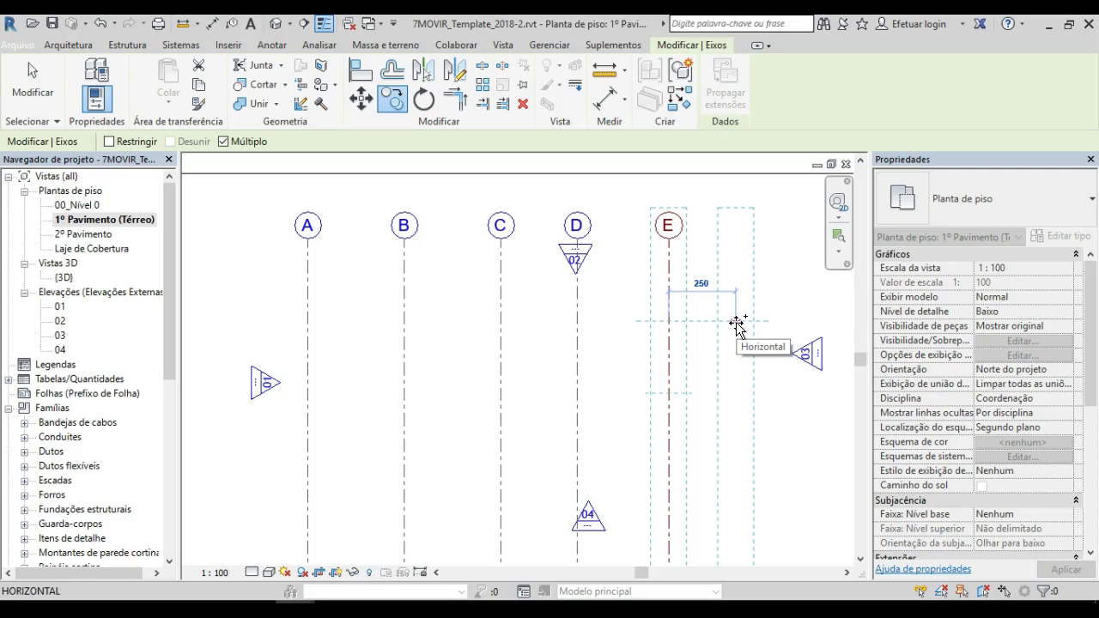
text(4)
key(Return)
- Check the spacing after axis F in the Casa JCK EIXOS PDF in Acrobat Reader, and in Revit copy grid line F 270 to the right
middle_drag(575, 392, 262, 400)
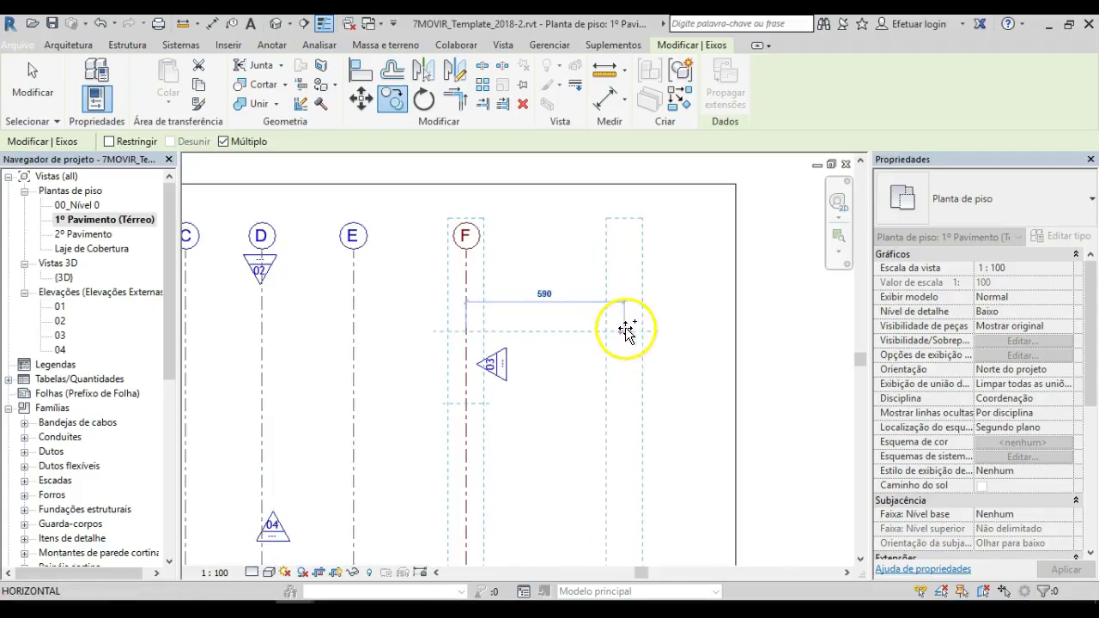
key(alt+Tab)
scroll(552, 334, left, 2)
scroll(645, 314, down, 3)
scroll(664, 349, up, 5)
scroll(666, 356, right, 5)
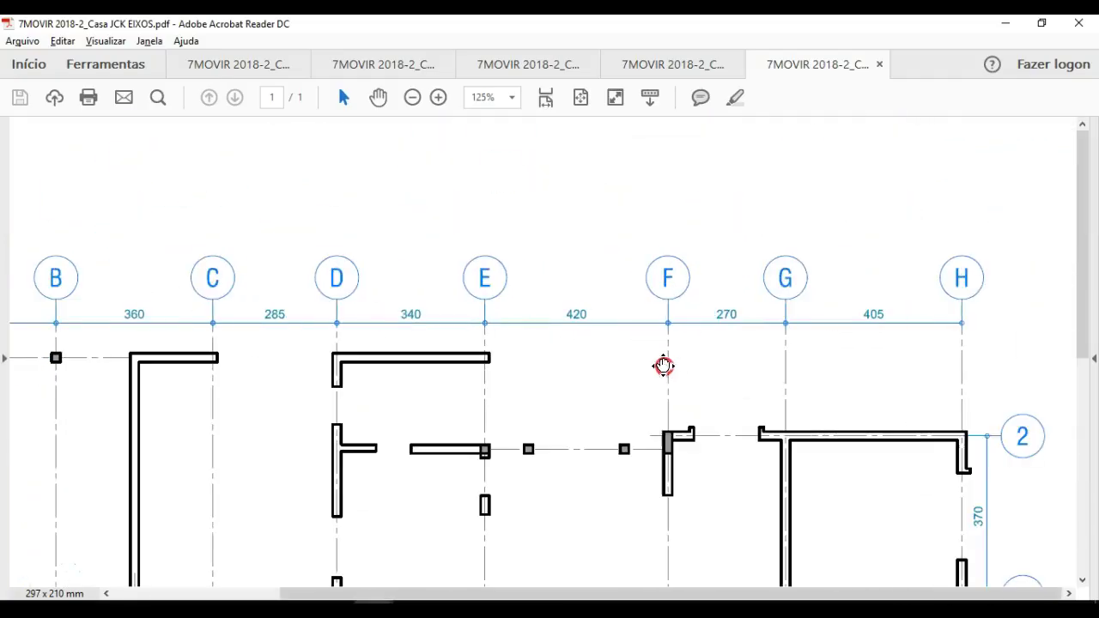
key(alt+Tab)
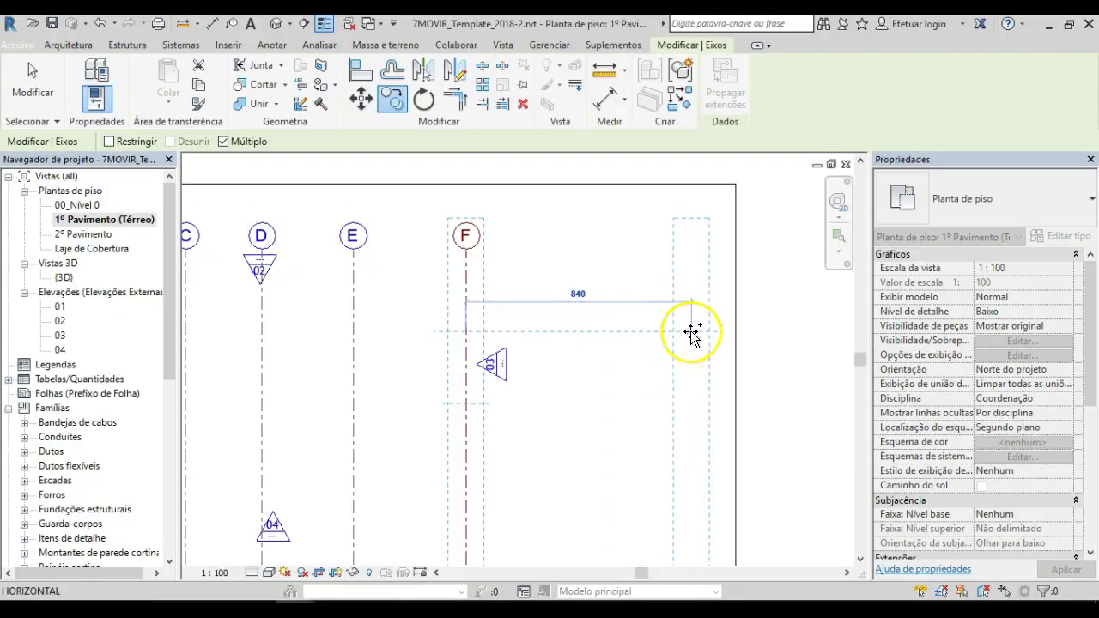
text(2)
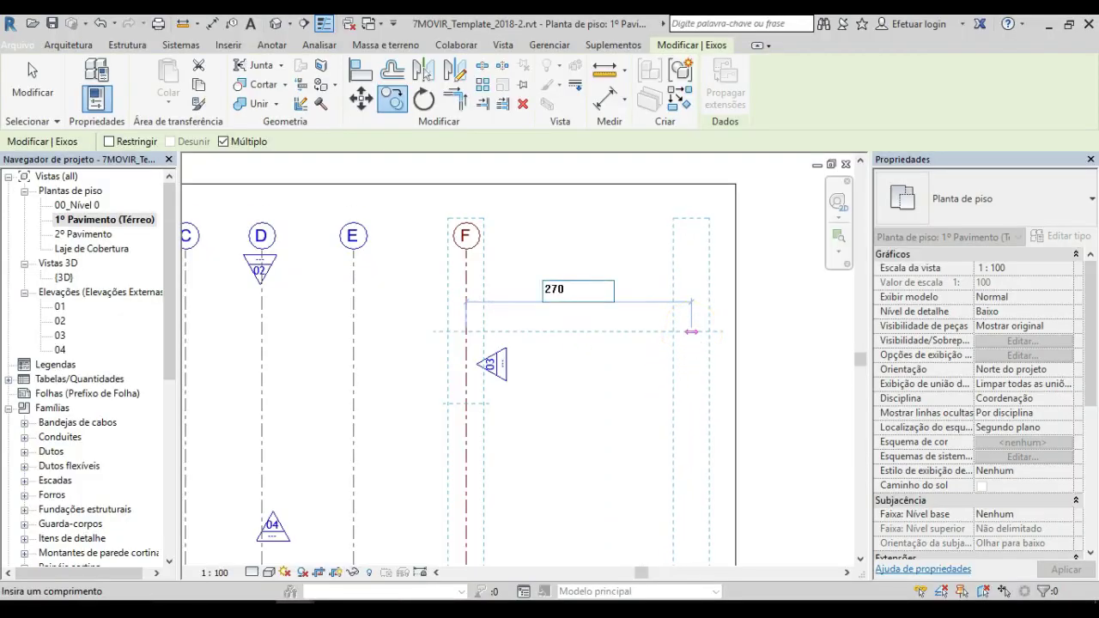
text(70)
key(Return)
- Copy grid line G 405 to the right and end the multiple copy
text(405)
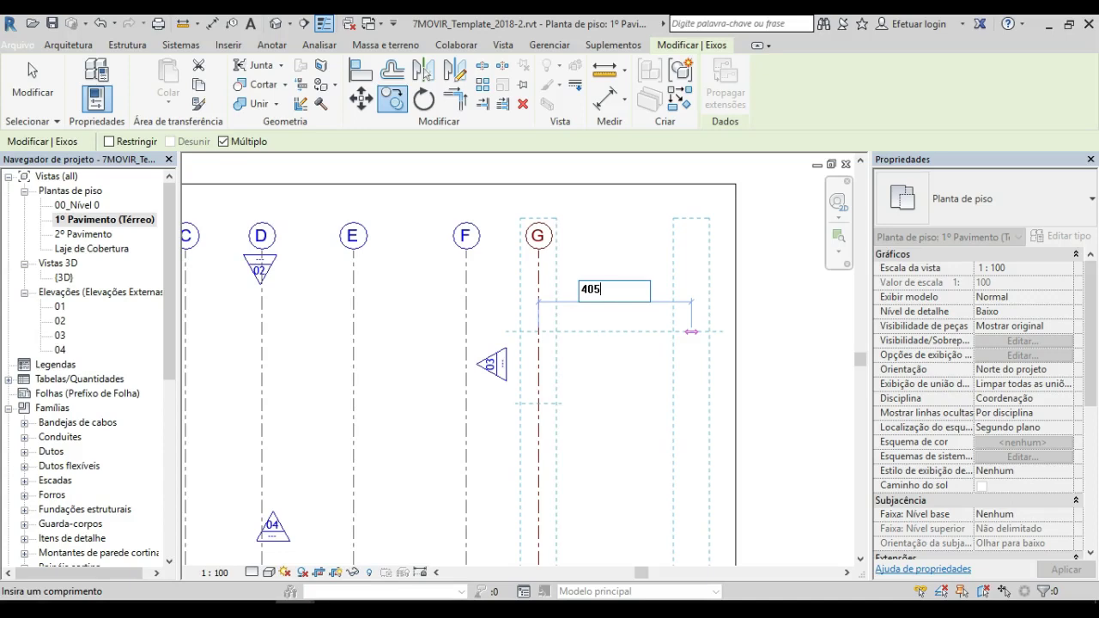
key(Return)
scroll(554, 375, down, 2)
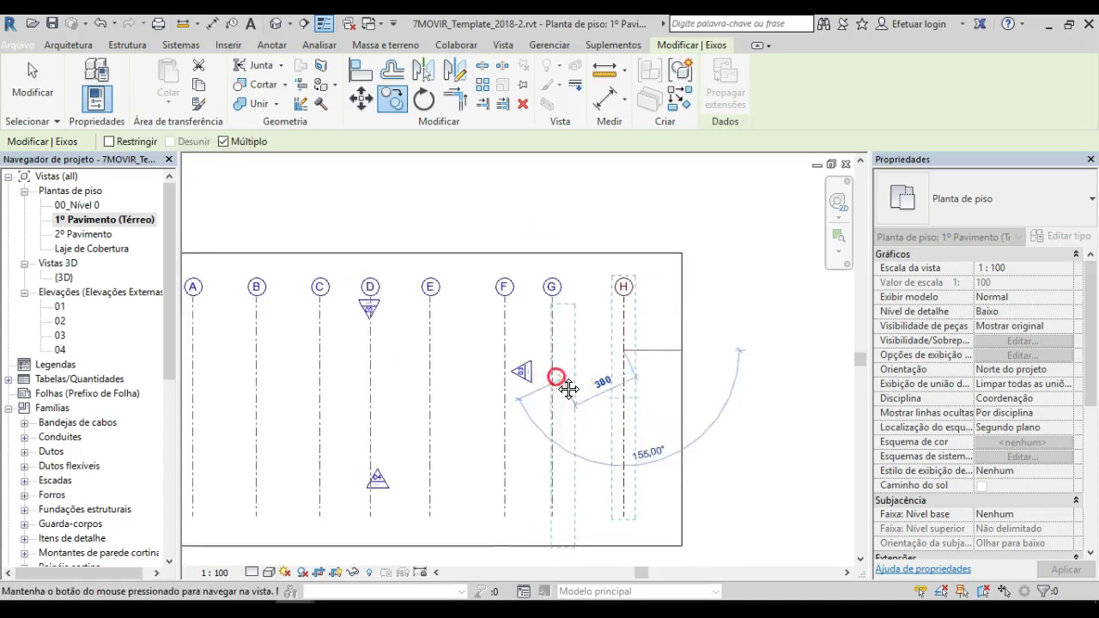
middle_drag(554, 376, 735, 380)
key(Escape)
key(Escape)
- Select grid line A and open its name for editing
scroll(363, 289, up, 3)
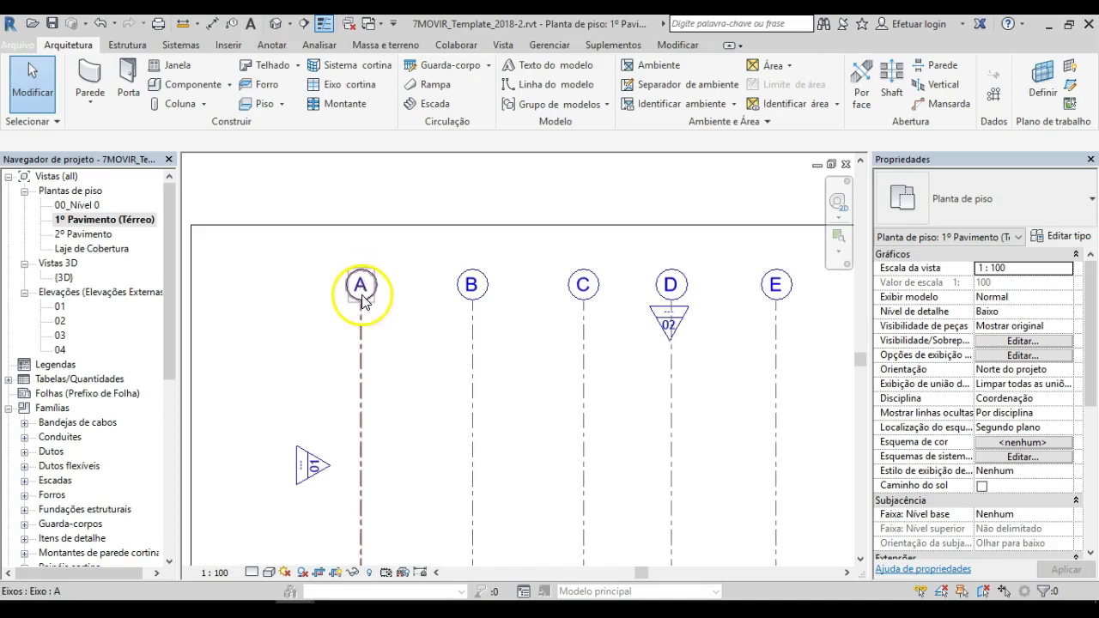
click(360, 299)
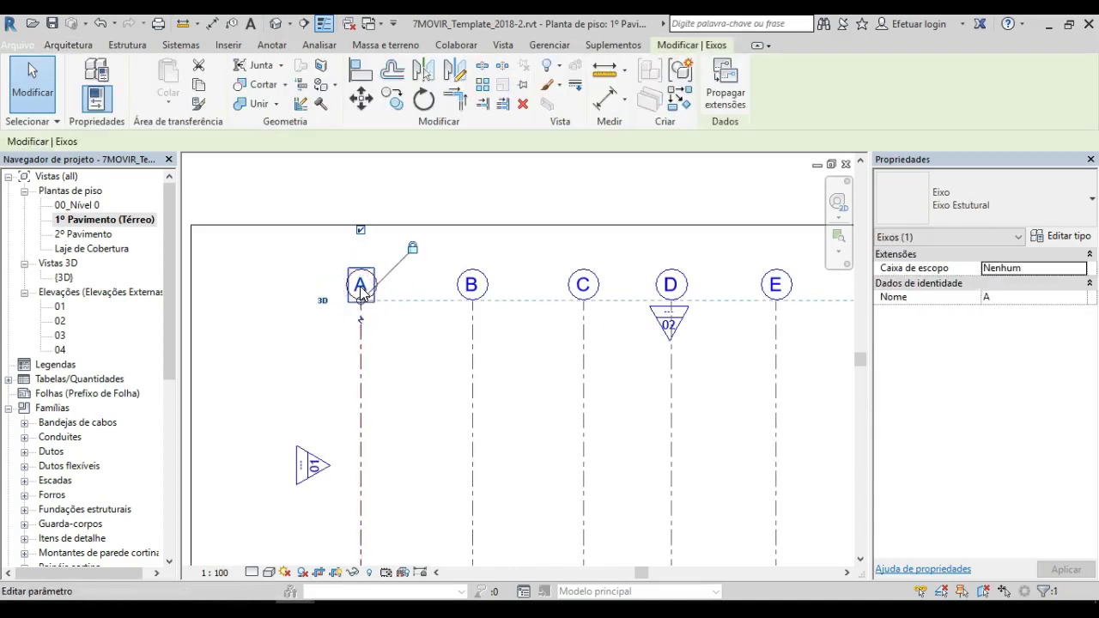
click(360, 285)
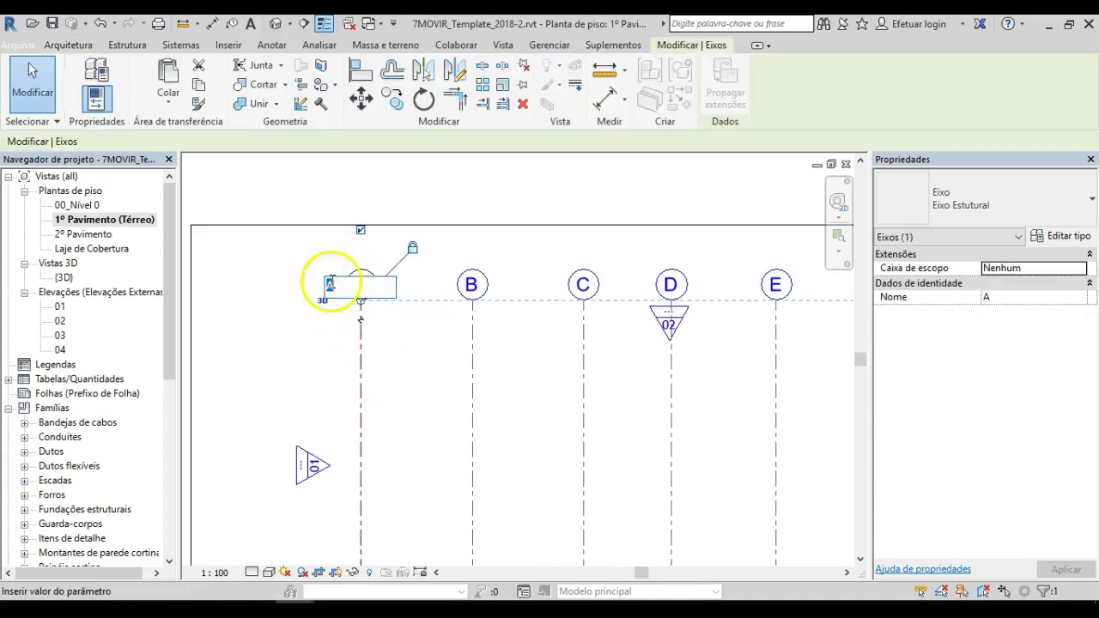
click(328, 310)
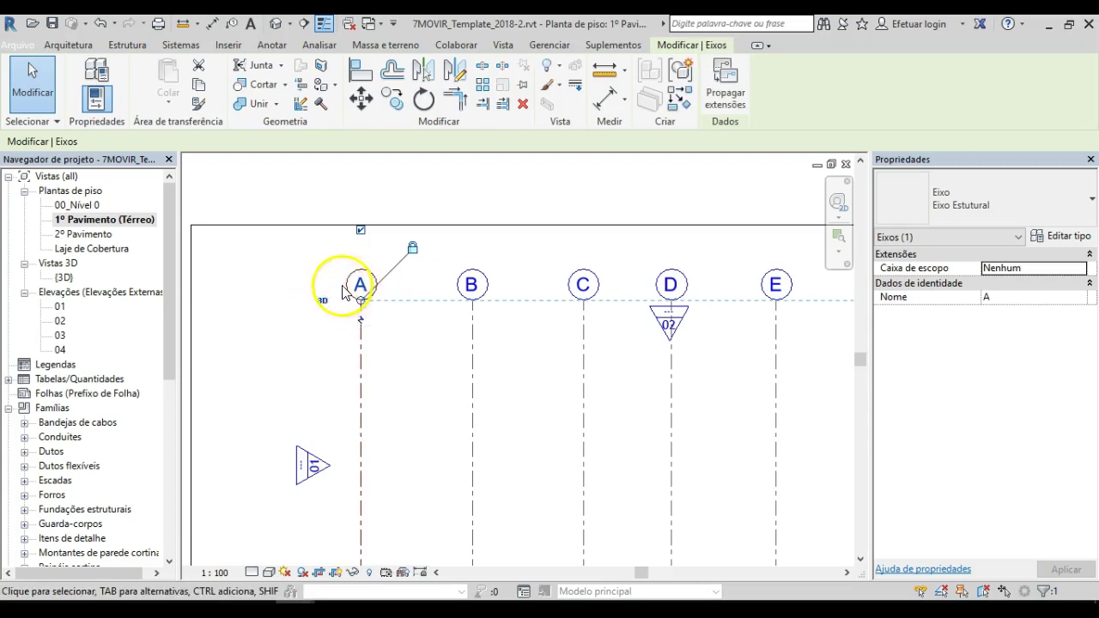
- Look over the full set of vertical grid lines A to H in the ground-floor plan, from heads to lower ends
middle_drag(770, 323, 518, 317)
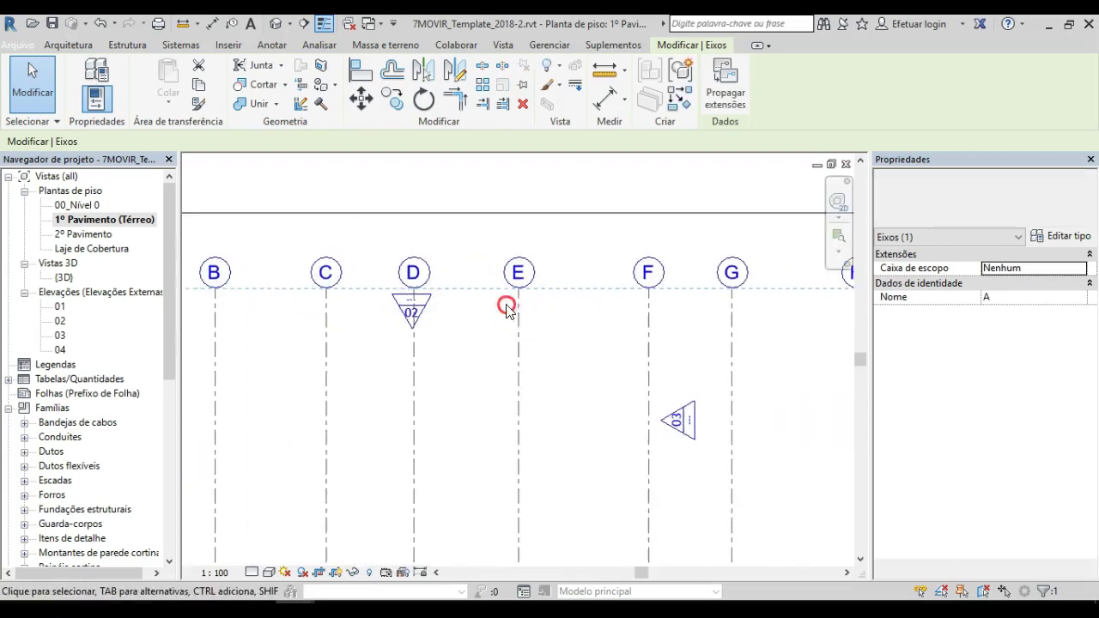
scroll(550, 313, down, 2)
middle_drag(412, 323, 369, 318)
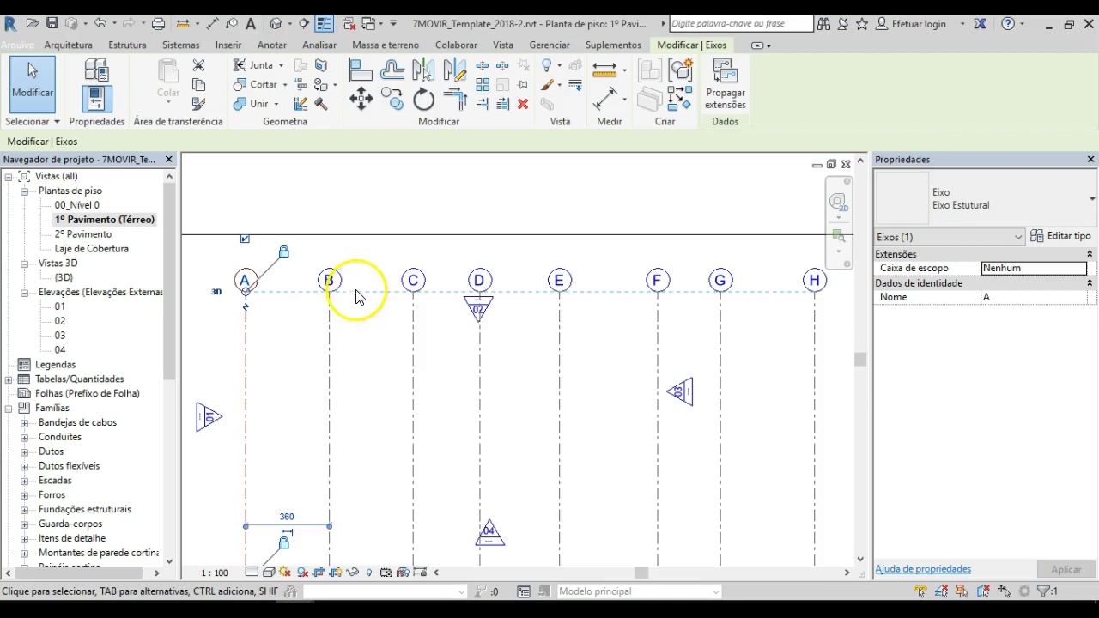
scroll(667, 424, down, 2)
middle_drag(667, 424, 645, 362)
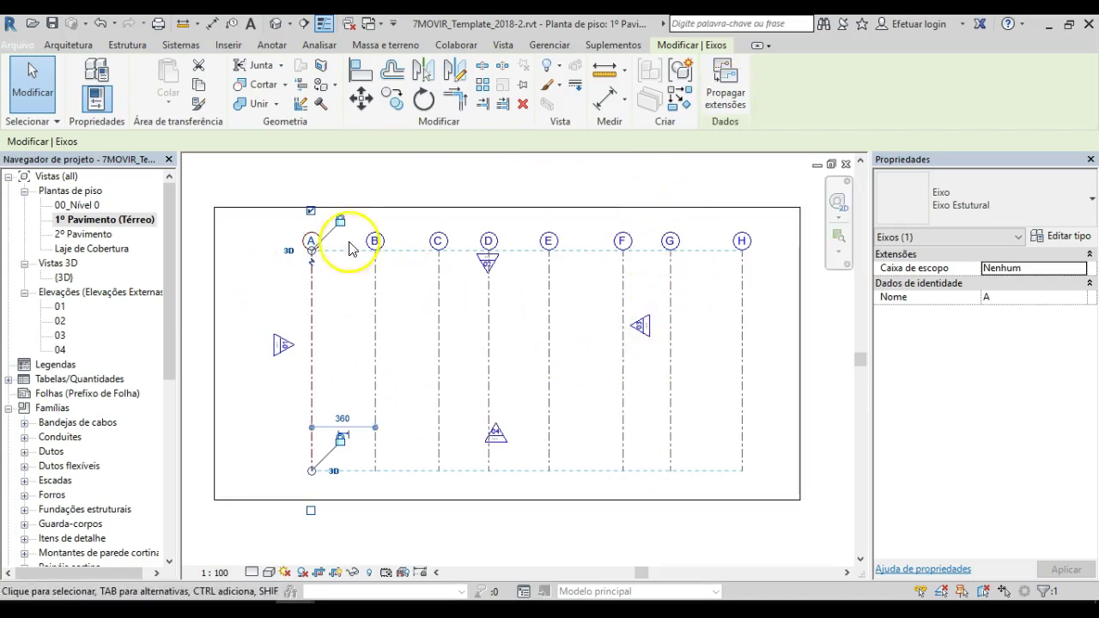
scroll(649, 331, up, 2)
scroll(743, 352, down, 2)
middle_drag(595, 375, 620, 390)
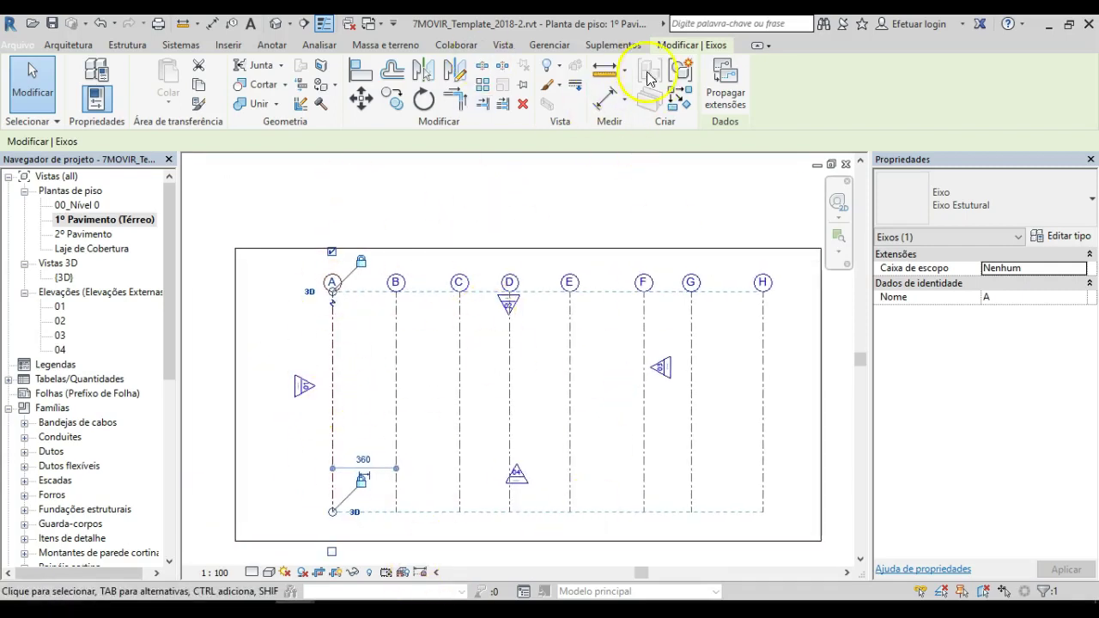
- Draw a horizontal structural grid line from right of line H to left of line A, just below the vertical grid heads
click(68, 45)
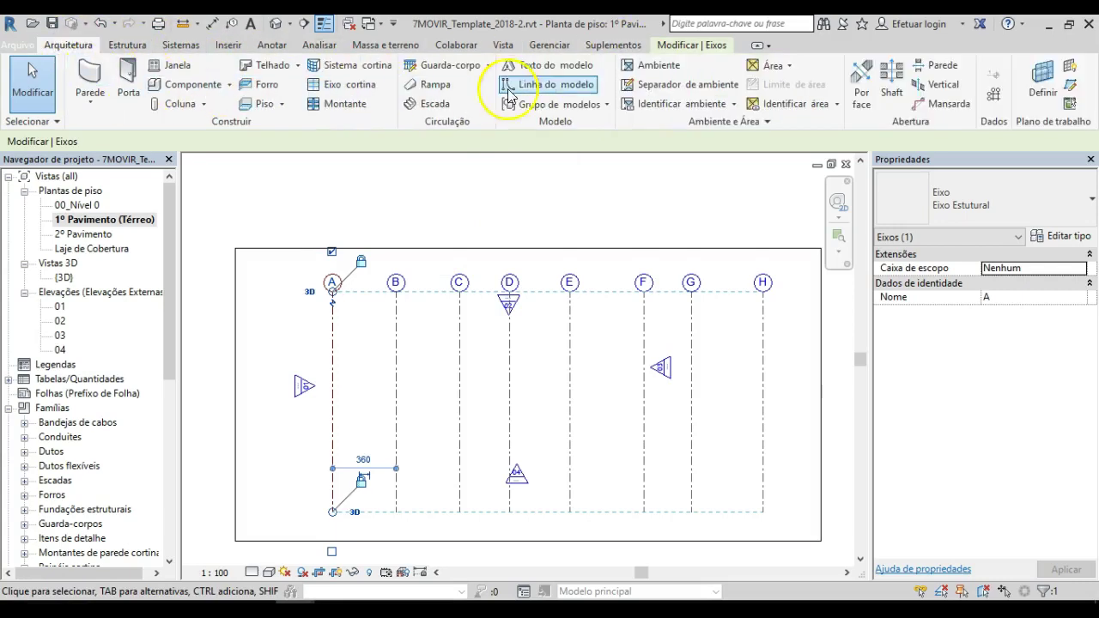
click(992, 93)
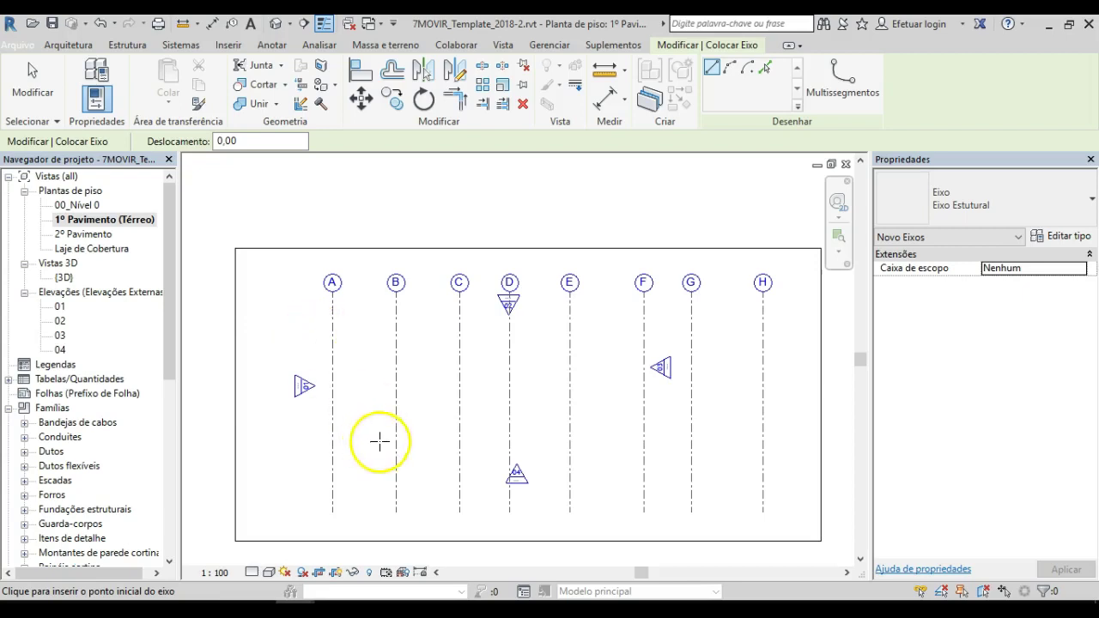
click(298, 315)
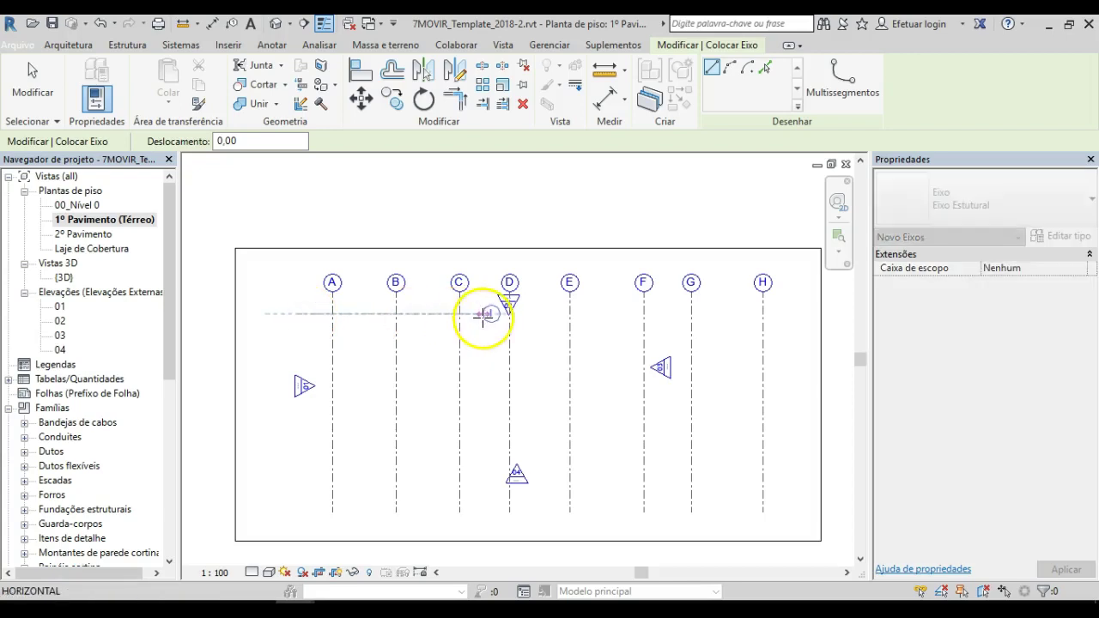
key(Escape)
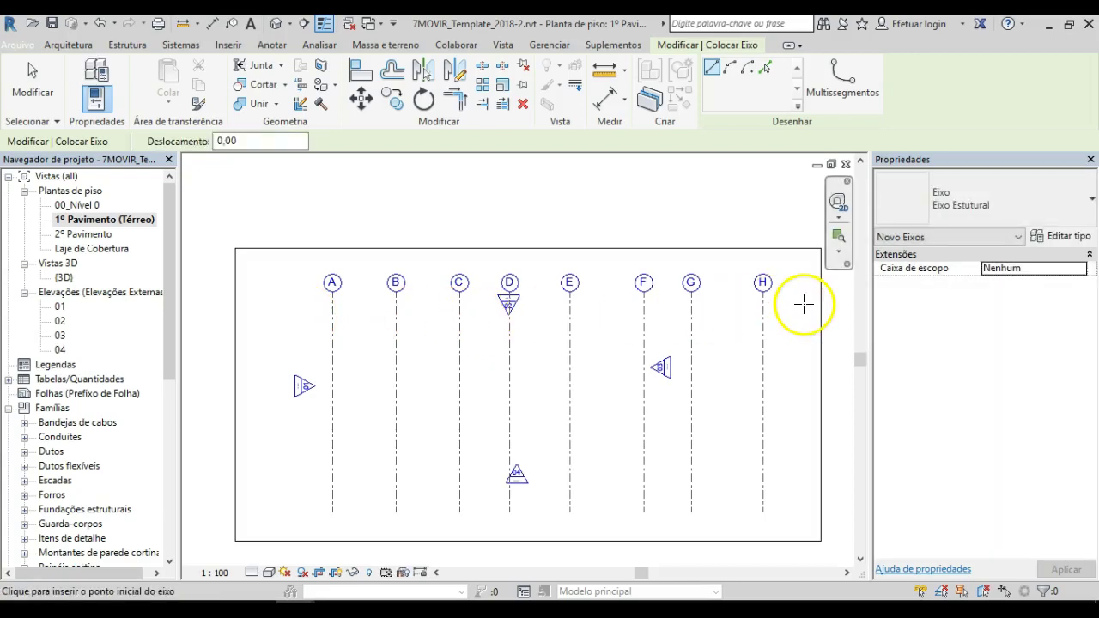
click(803, 304)
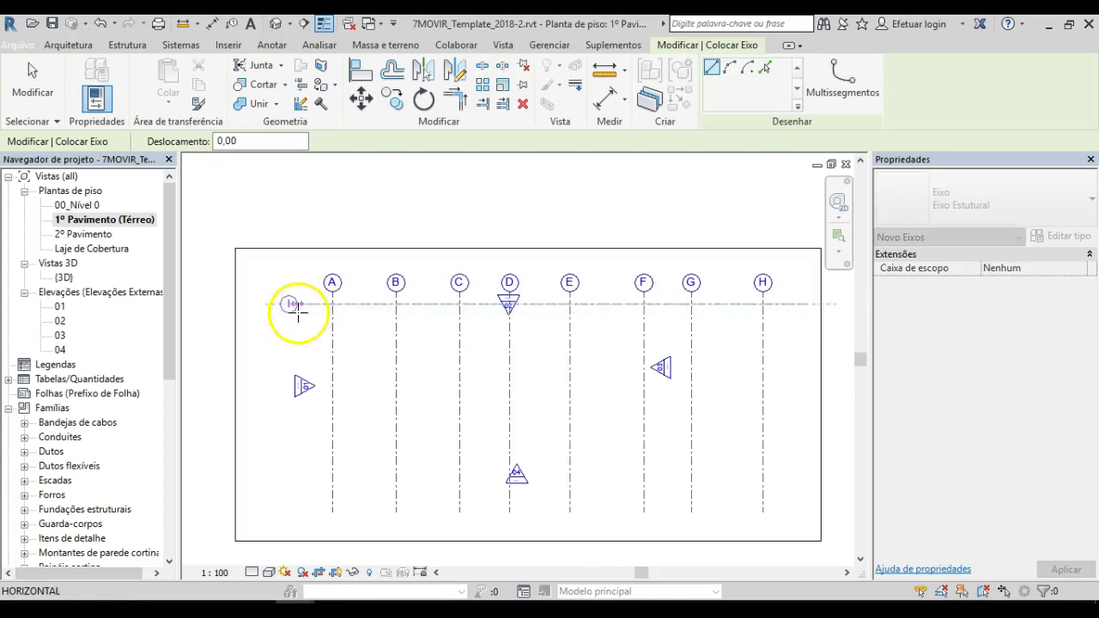
click(273, 314)
scroll(708, 321, up, 2)
middle_drag(221, 321, 532, 363)
scroll(483, 343, up, 3)
key(Escape)
key(Escape)
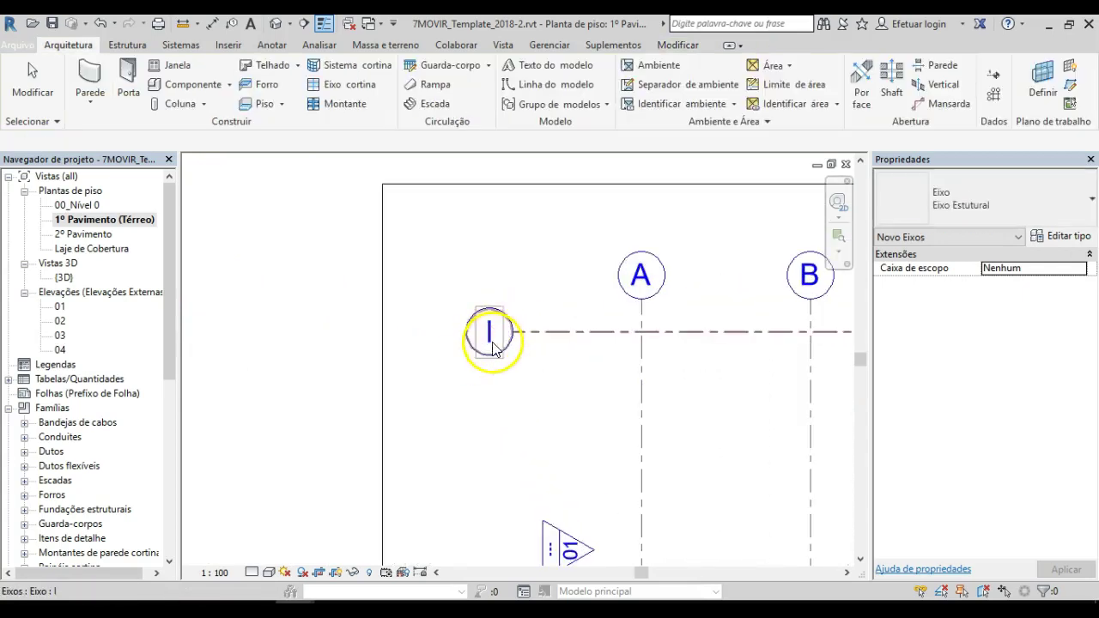
- Rename the horizontal grid line as 1
click(491, 332)
click(491, 336)
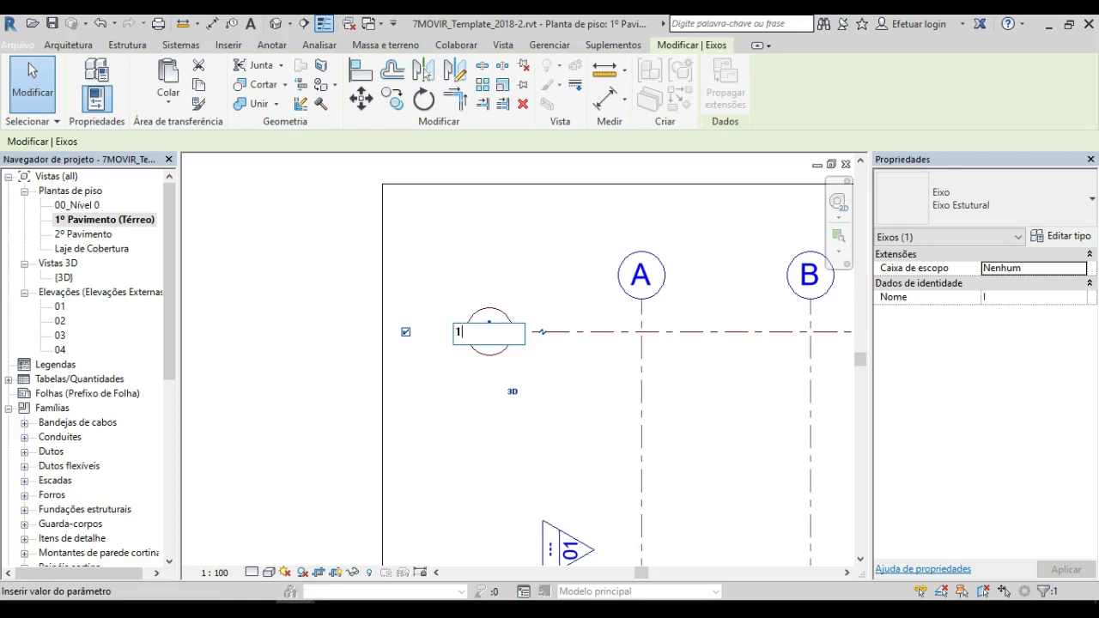
text(1)
key(Return)
- Copy grid line 1 down by 550 with the Múltiplo option, taking the spacing from the EIXOS PDF in Acrobat Reader
scroll(534, 326, down, 5)
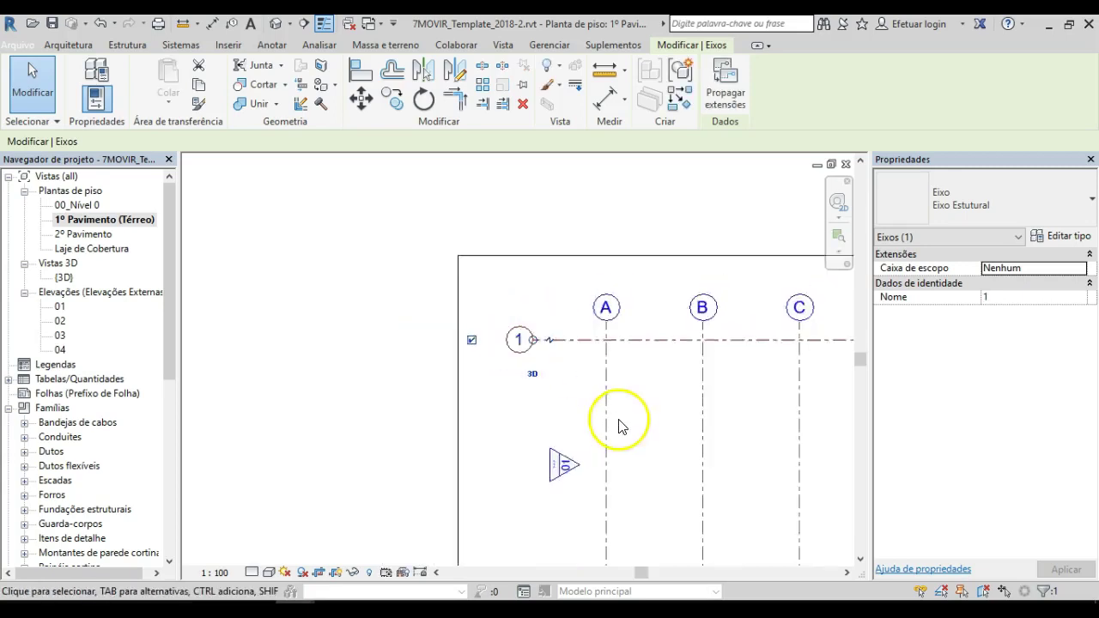
middle_drag(452, 358, 375, 355)
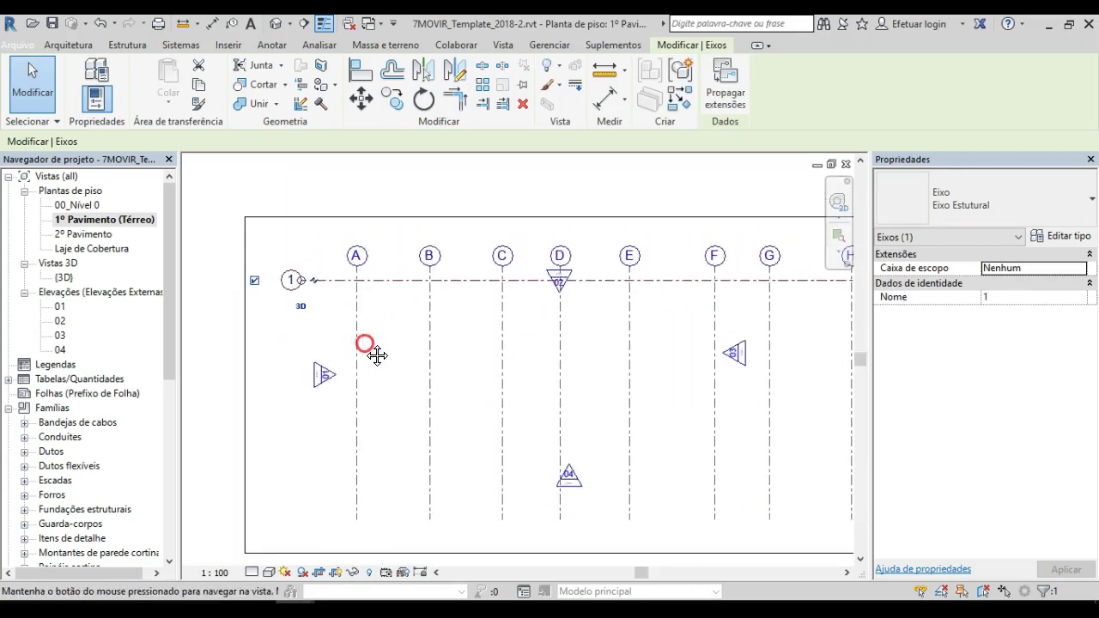
click(391, 98)
click(387, 280)
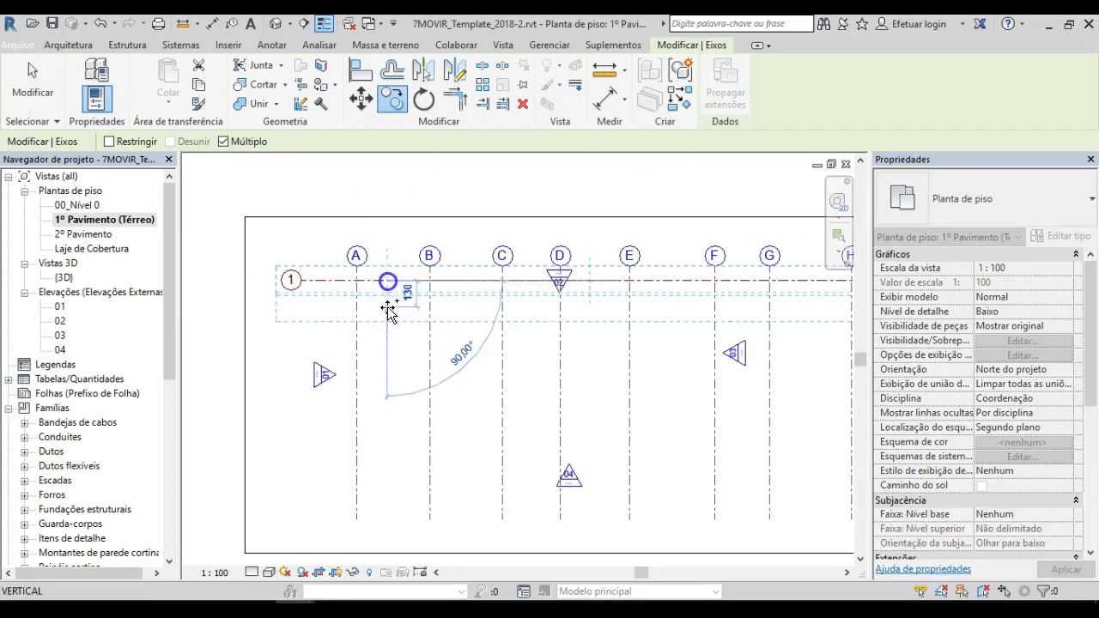
key(alt+Tab)
scroll(385, 381, down, 3)
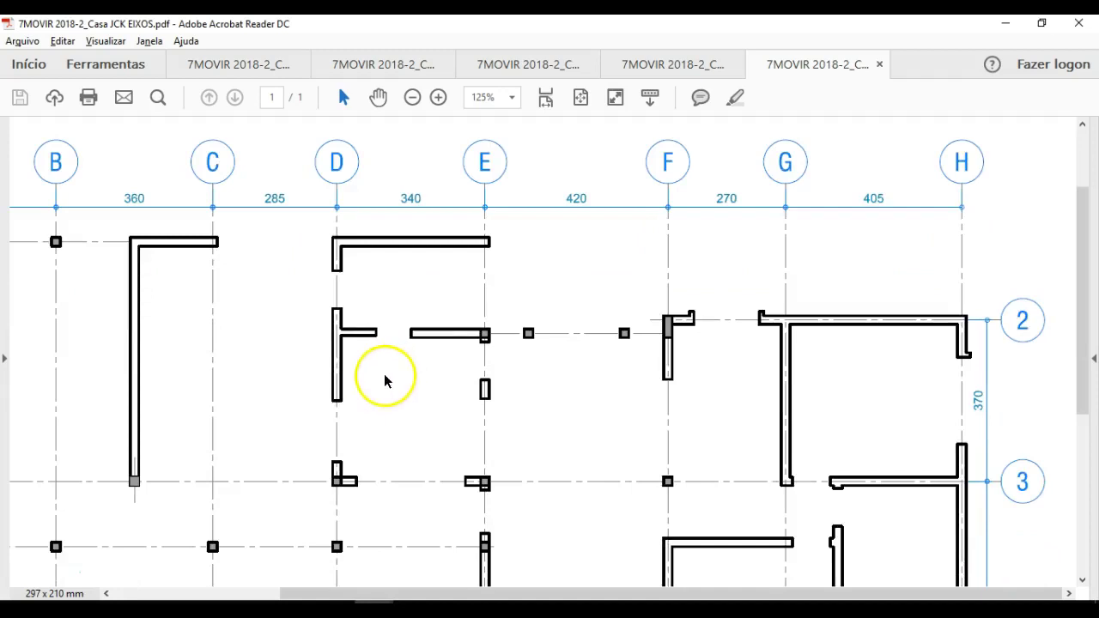
shift+scroll(291, 383, left, 5)
scroll(289, 388, down, 2)
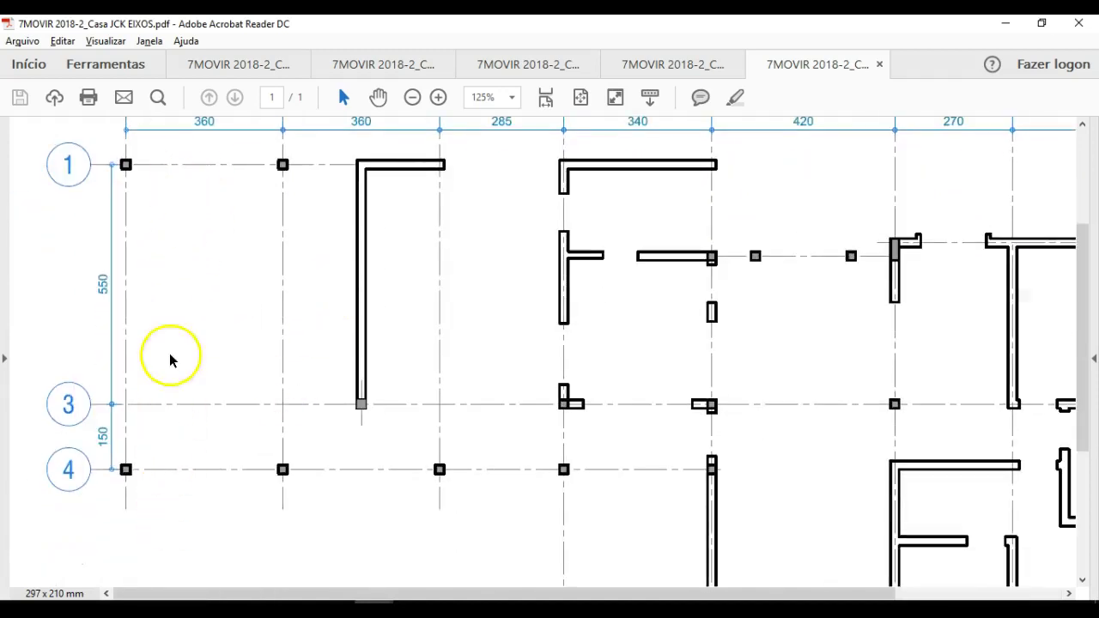
key(alt+Tab)
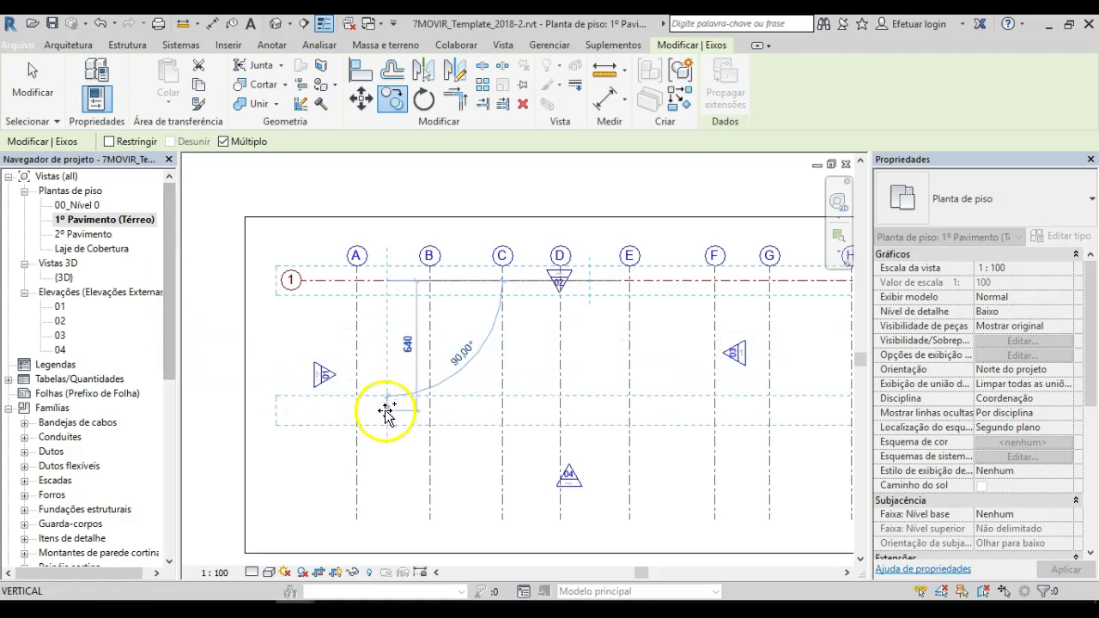
text(550)
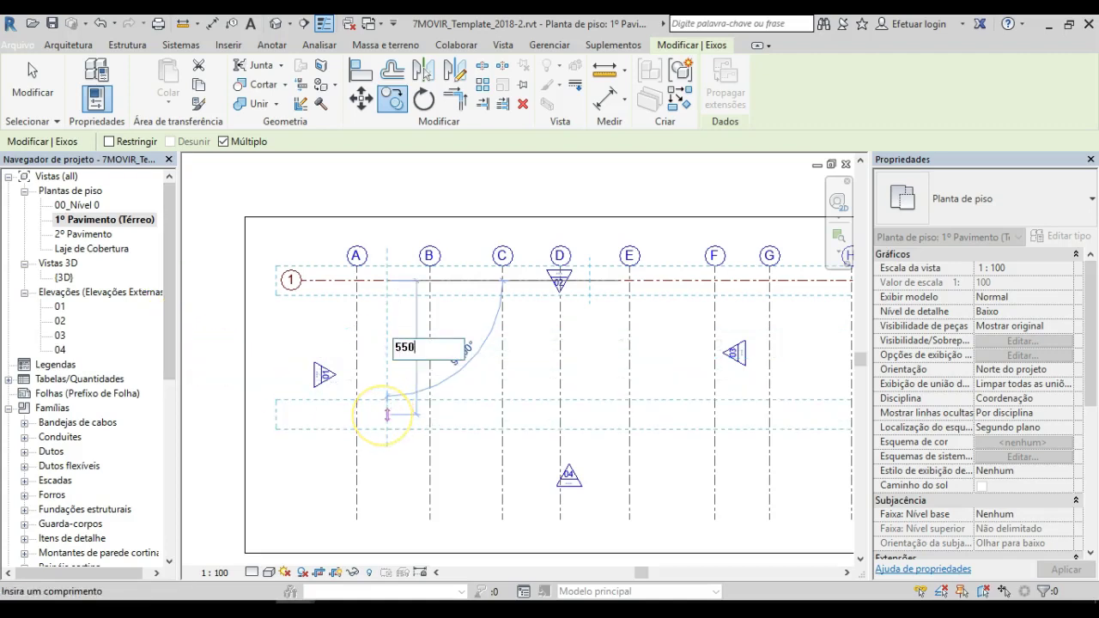
key(Return)
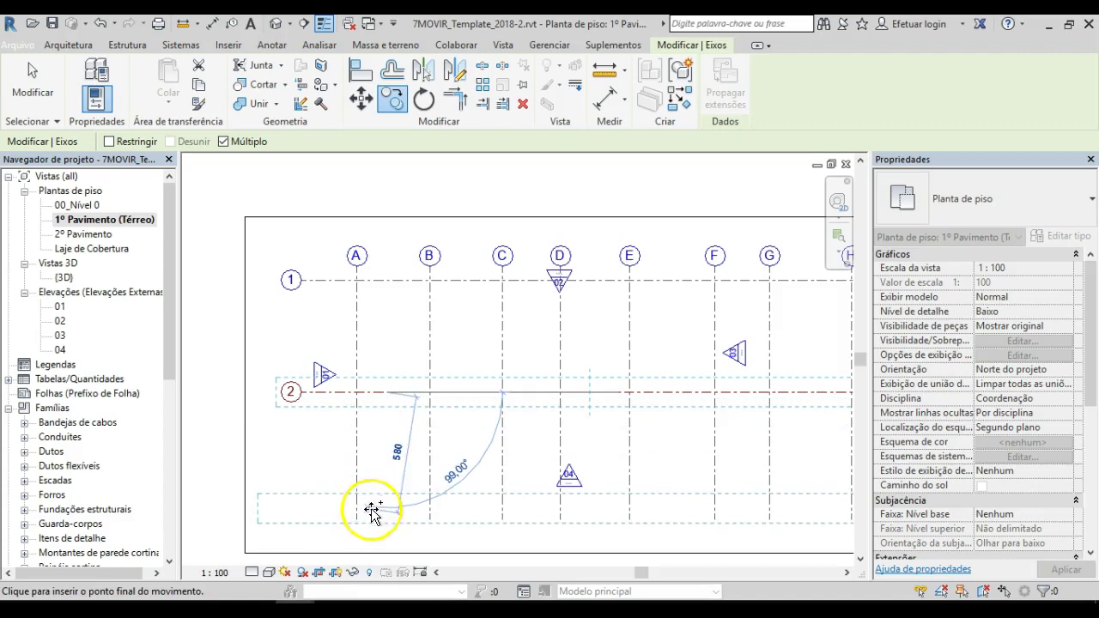
- Copy grid line 2 down by 150, enable the Restringir option and end the multiple copy
text(150)
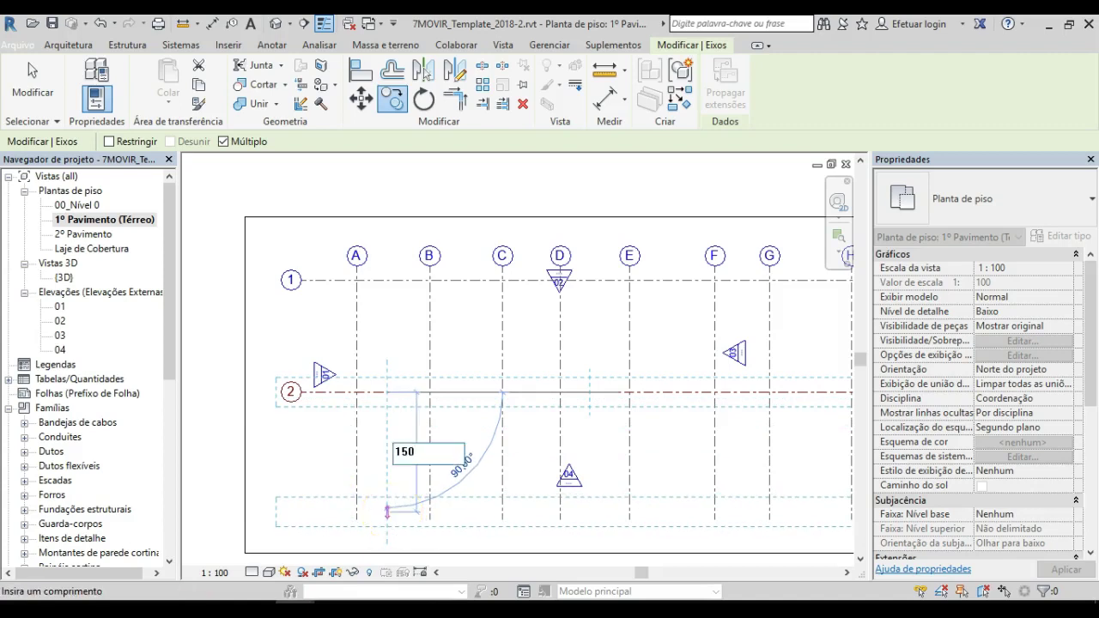
key(Return)
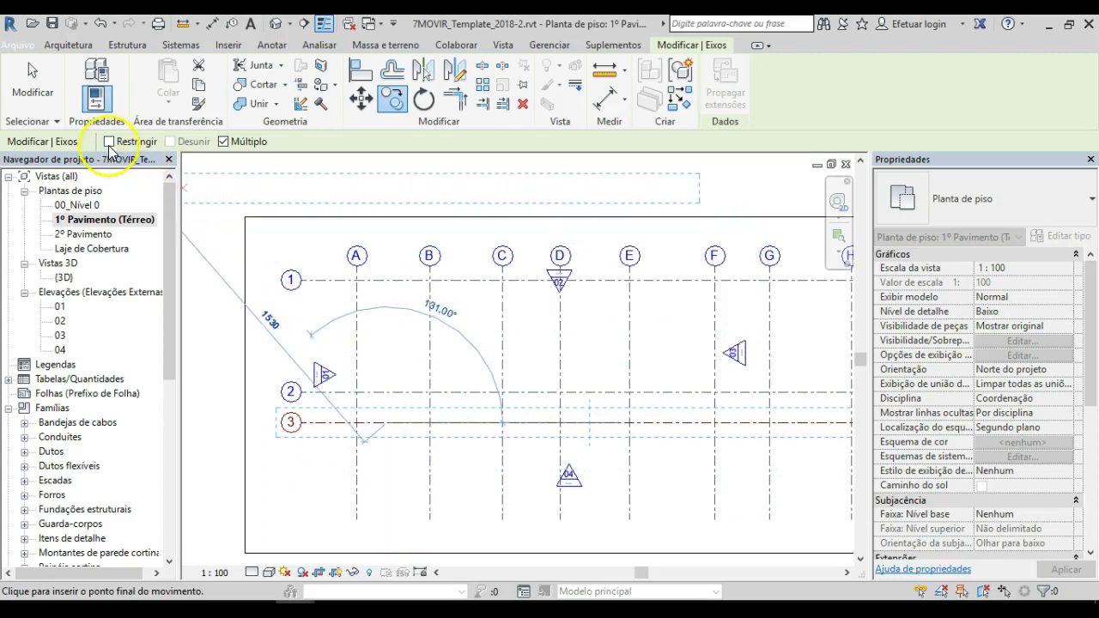
click(108, 141)
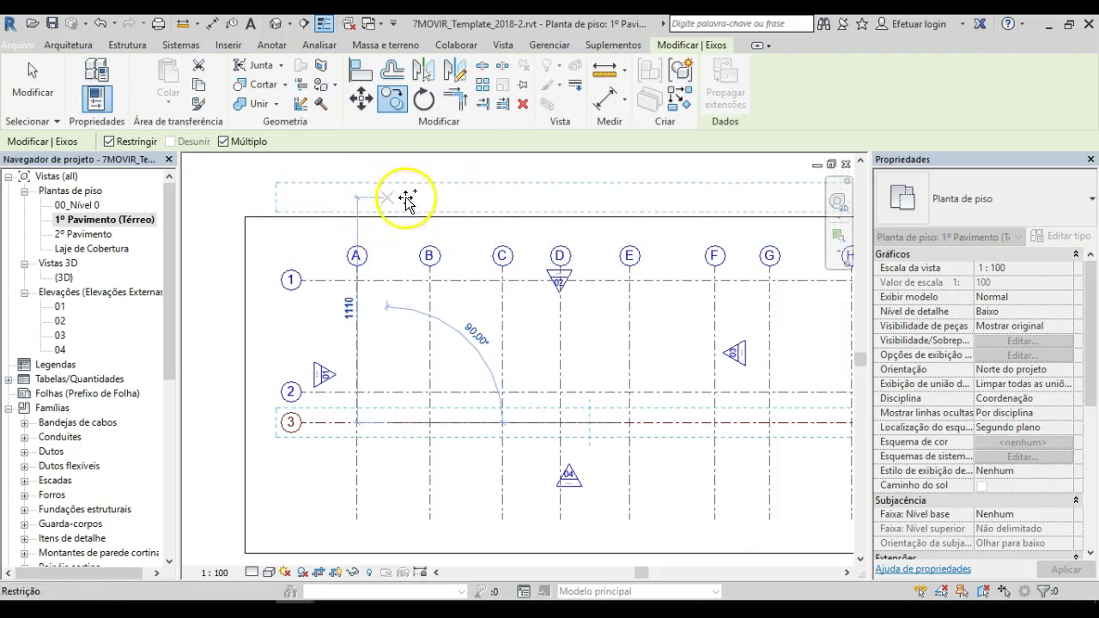
click(541, 424)
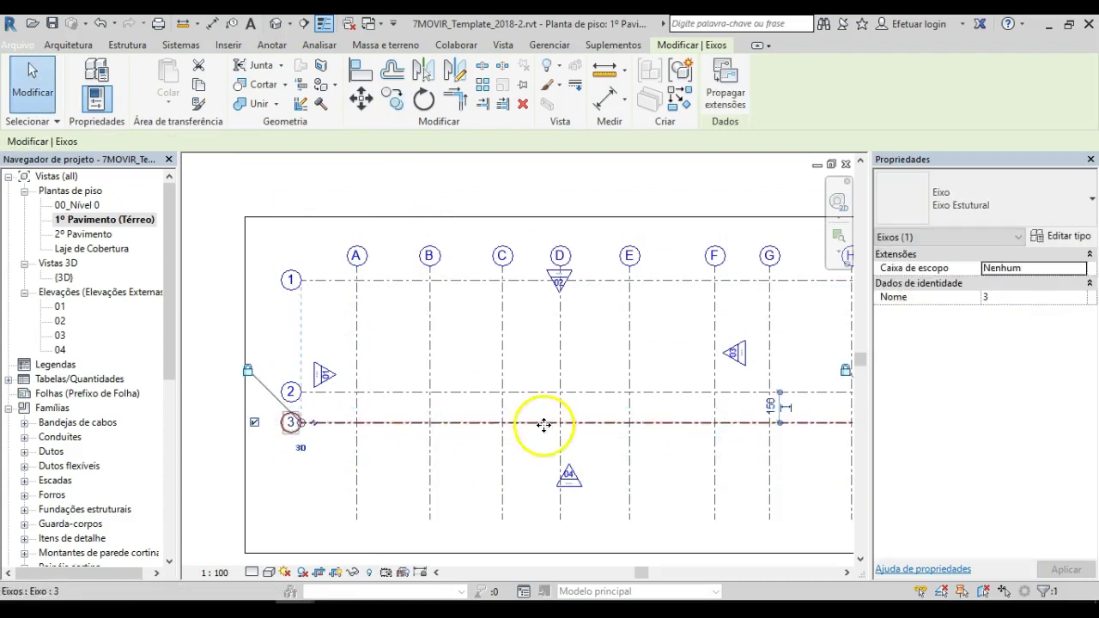
scroll(368, 390, down, 1)
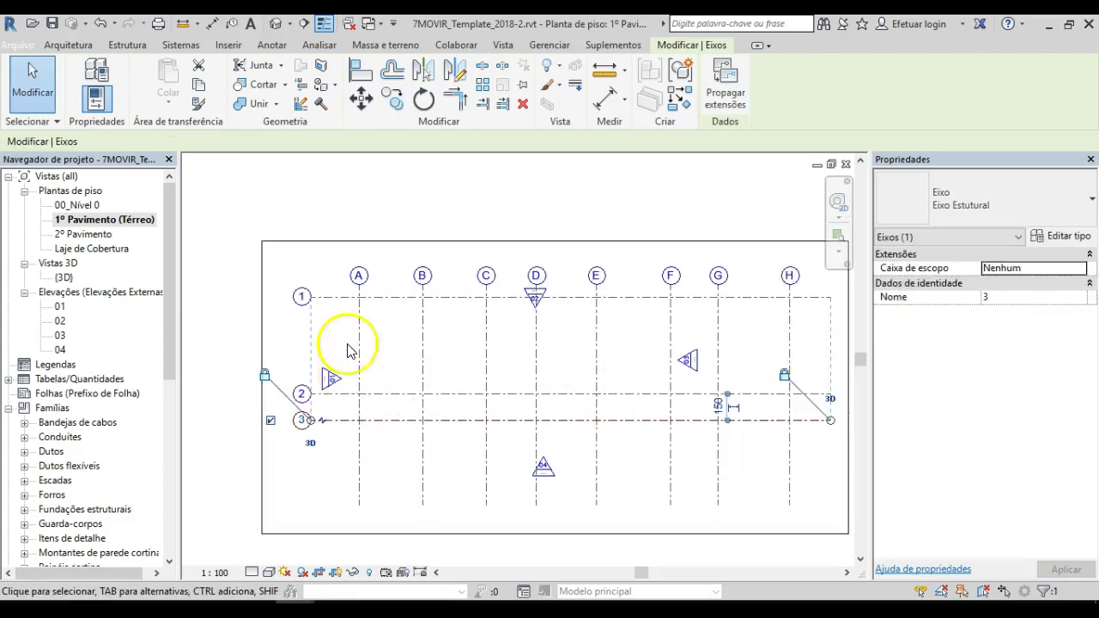
middle_drag(648, 412, 597, 438)
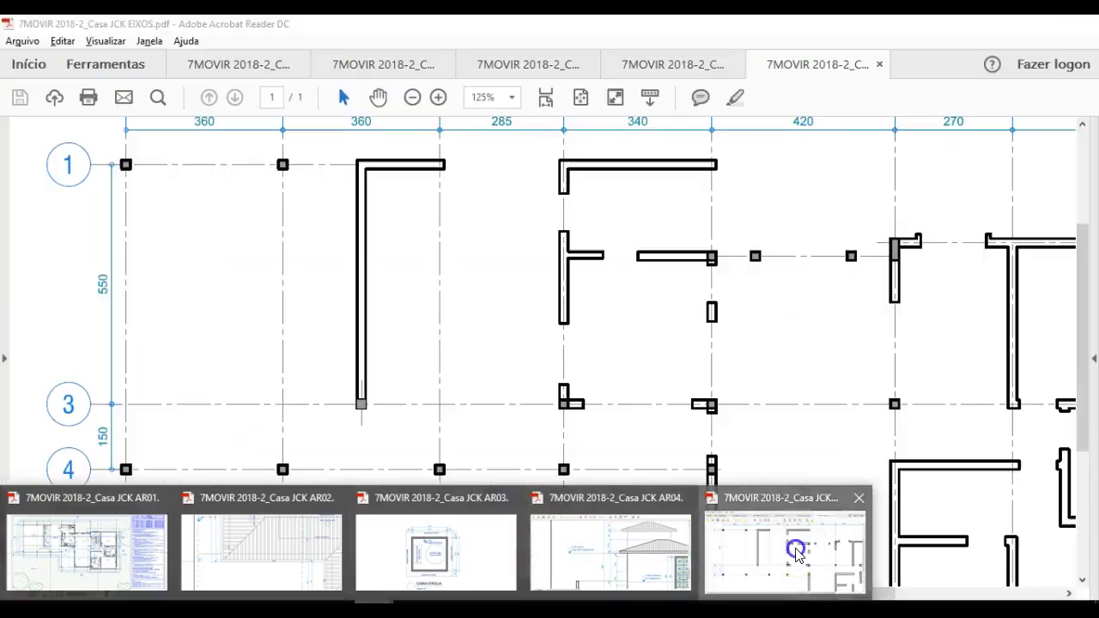
- Copy grid line 3 up by 370, taking the spacing from the EIXOS PDF in Acrobat Reader, and end the copy
click(795, 549)
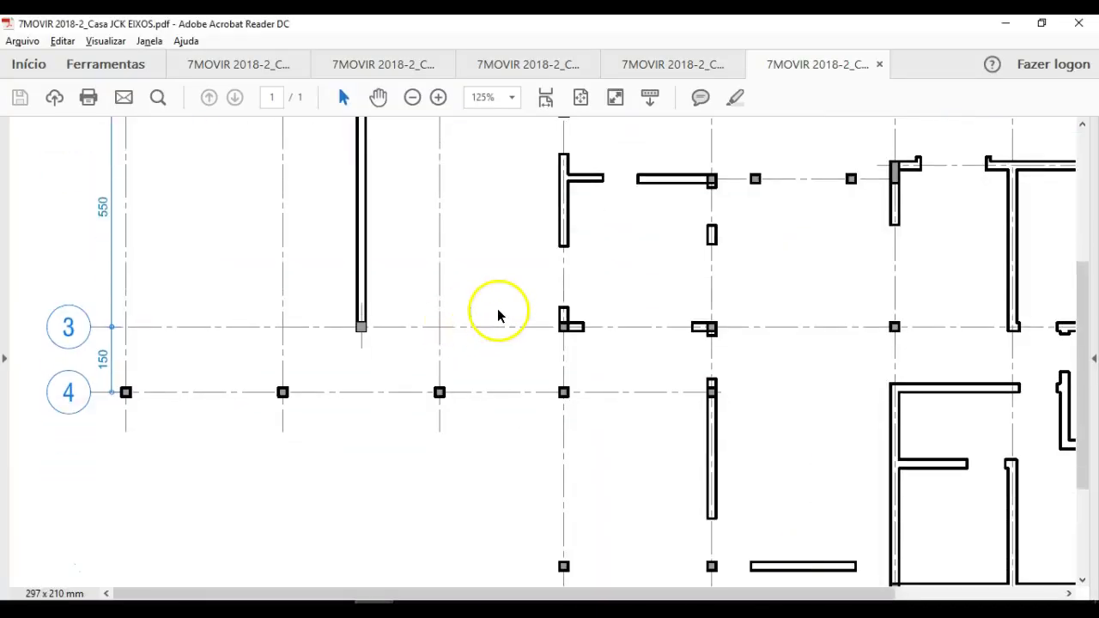
ctrl+scroll(498, 315, down, 2)
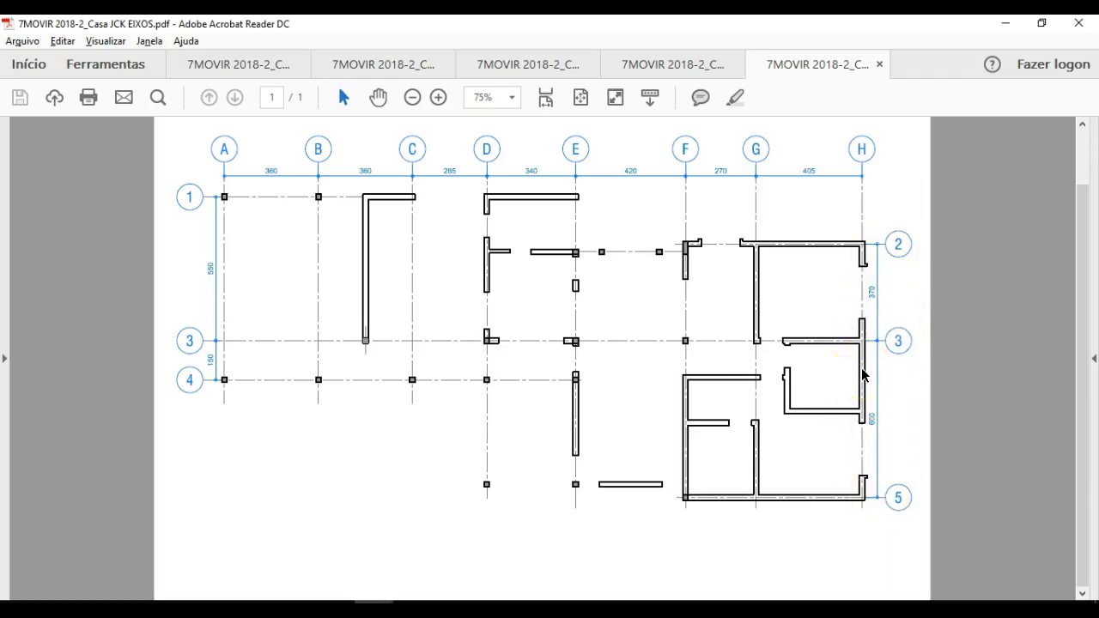
key(alt+Tab)
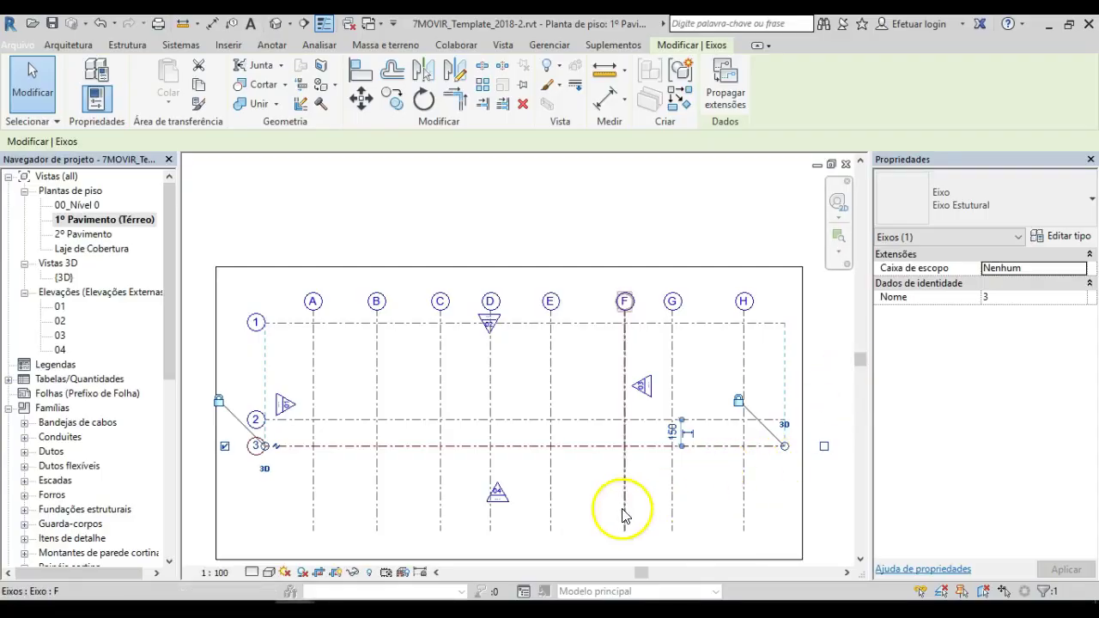
click(716, 500)
click(764, 448)
key(m)
key(v)
click(768, 447)
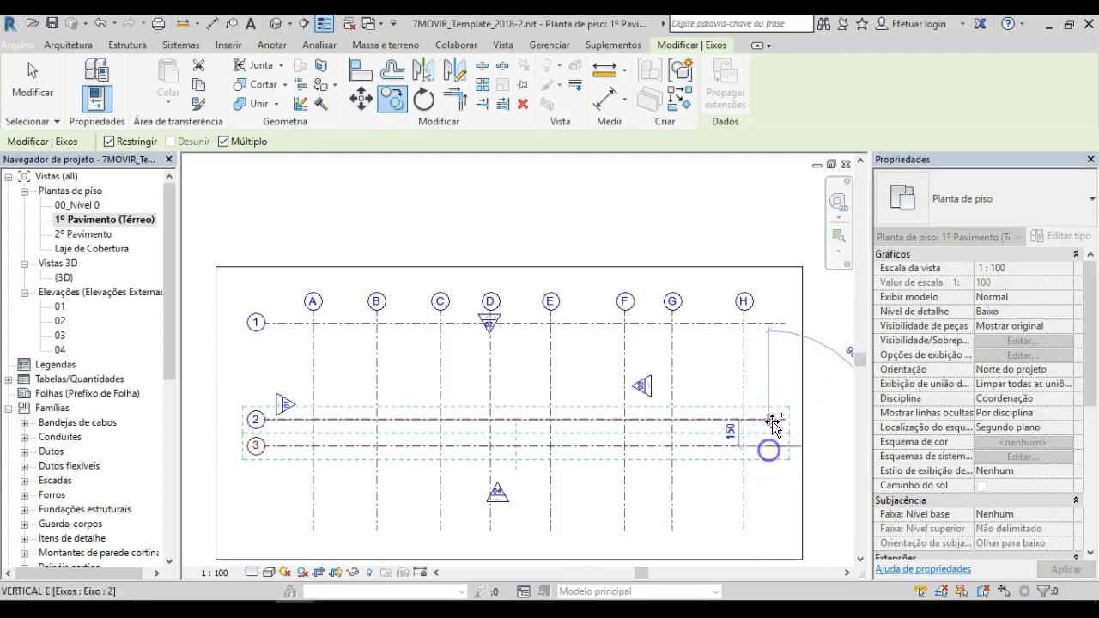
key(alt+Tab)
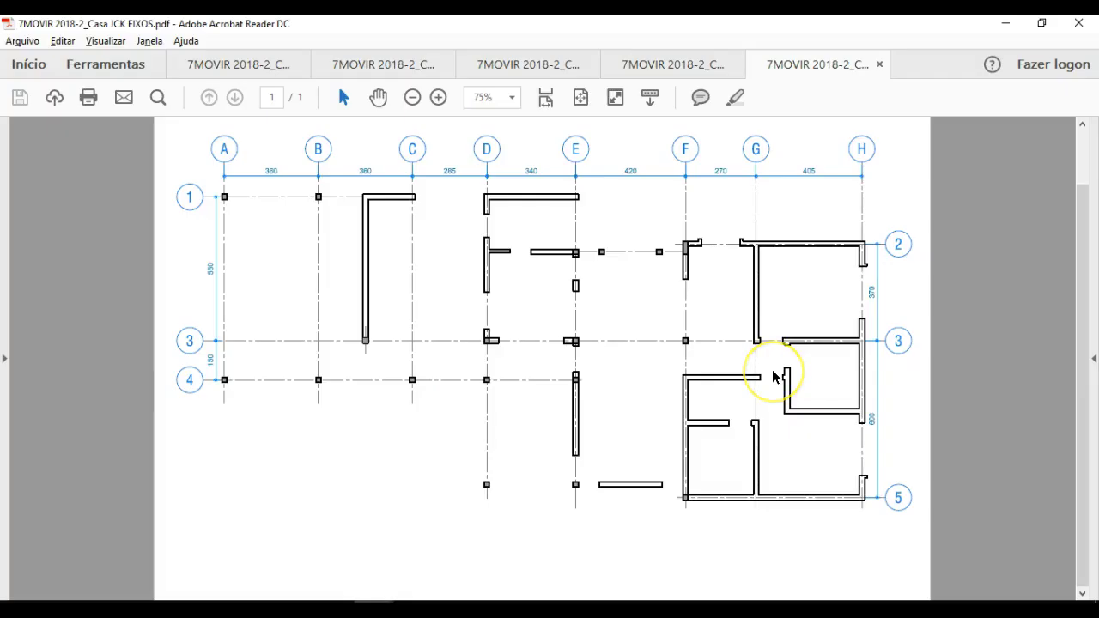
key(alt+Tab)
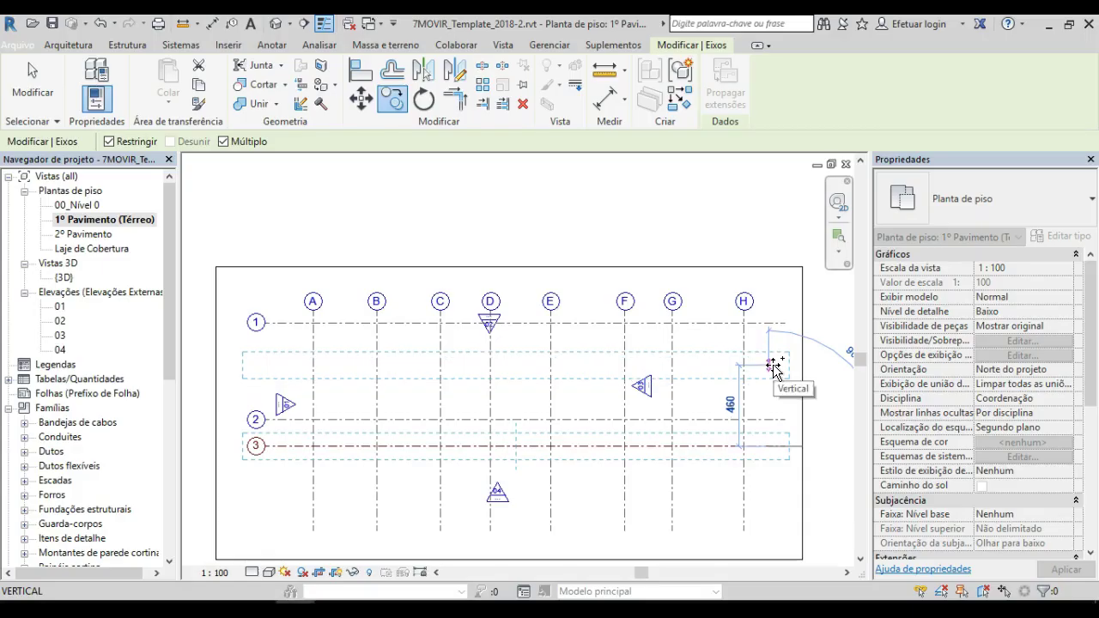
text(370)
key(Return)
click(748, 454)
key(Escape)
- Copy grid line 3 down by 600, checking the spacing to axis 5 in the EIXOS PDF in Acrobat Reader, and end the copy
click(771, 447)
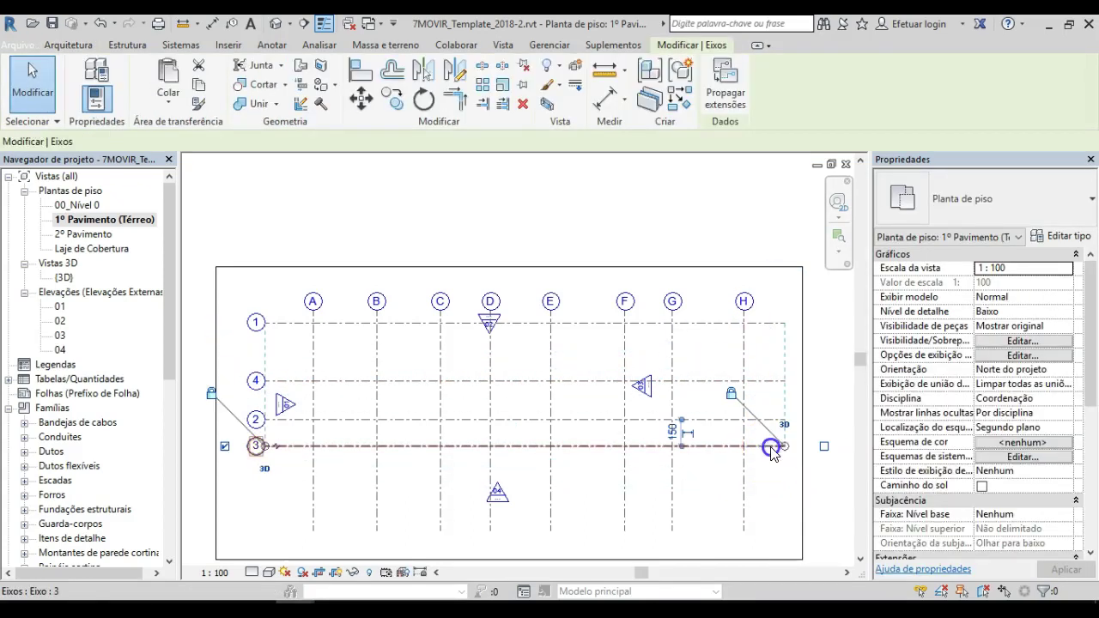
key(c)
key(o)
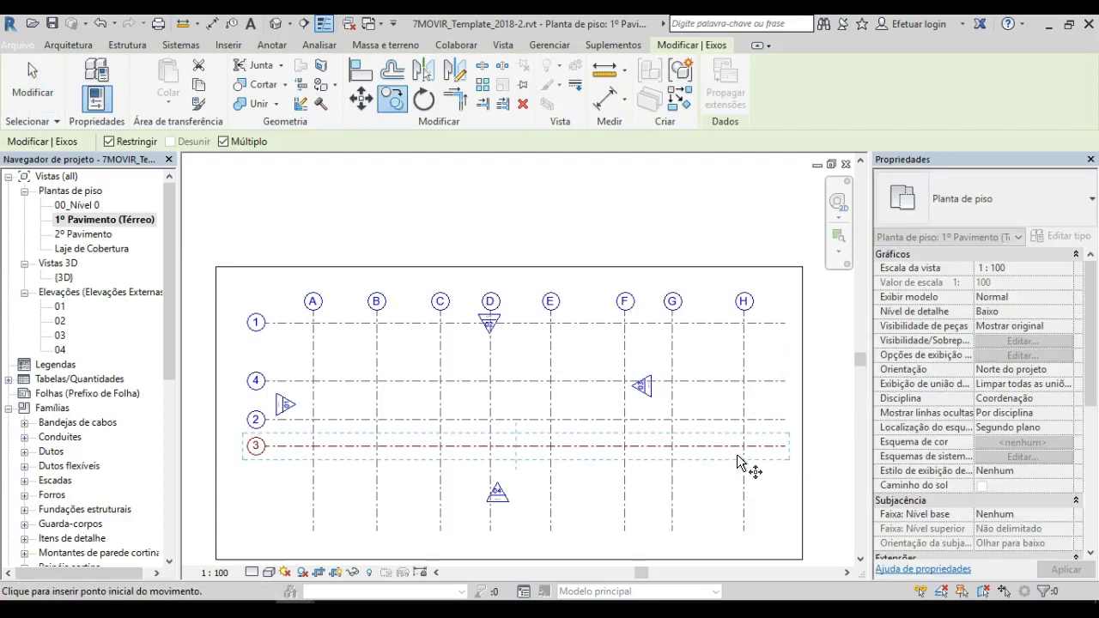
click(724, 450)
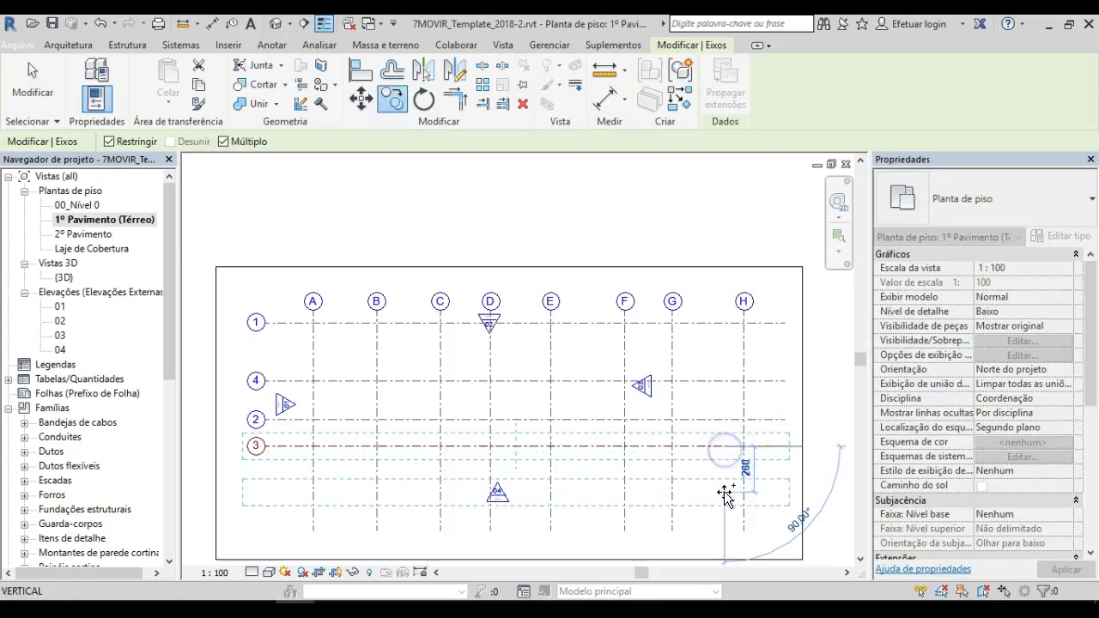
key(alt+Tab)
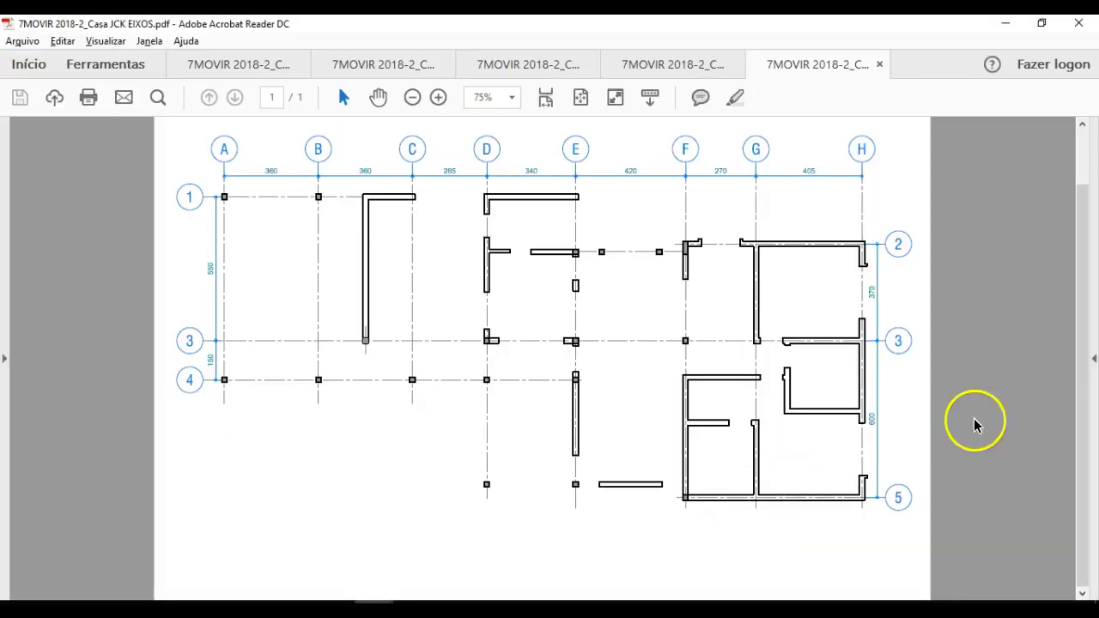
ctrl+scroll(920, 421, up, 5)
scroll(964, 448, right, 5)
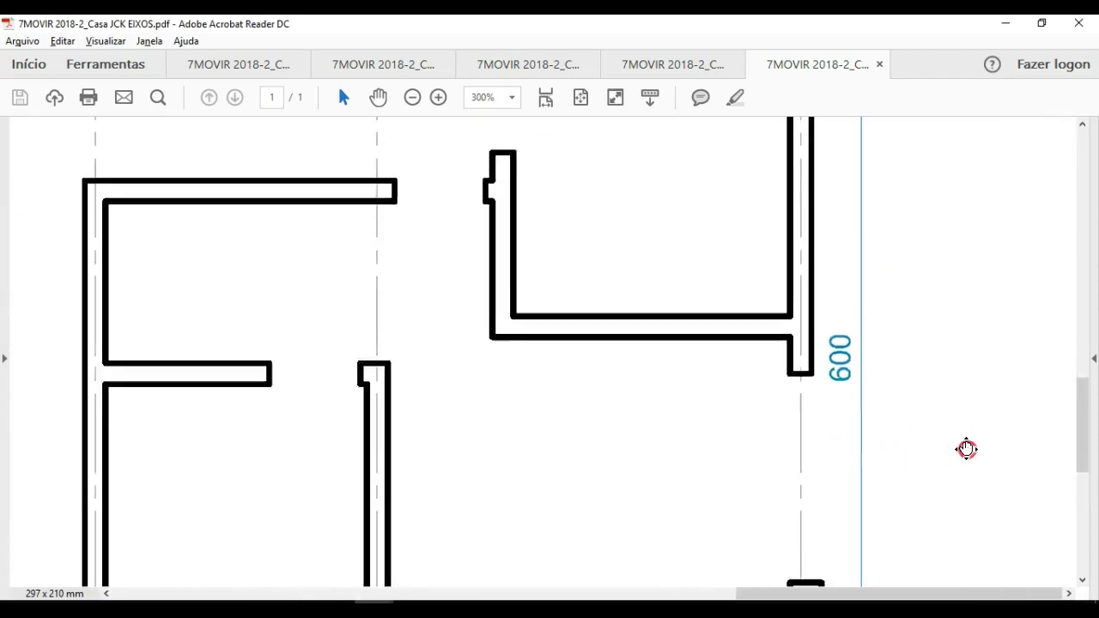
scroll(966, 452, up, 1)
ctrl+scroll(965, 454, down, 2)
click(962, 469)
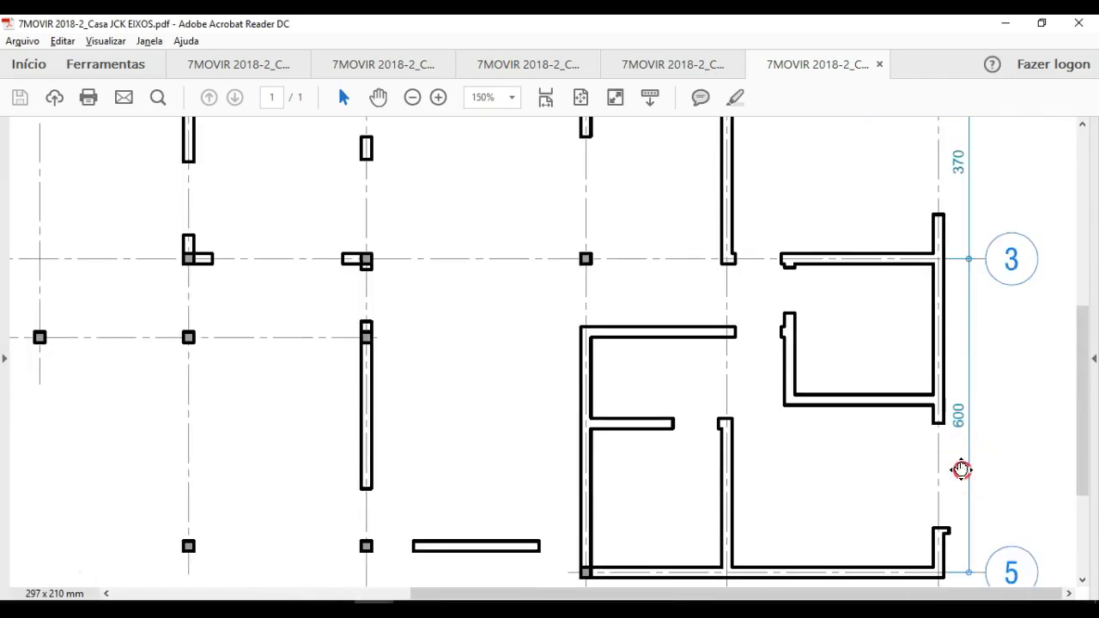
scroll(961, 473, down, 1)
key(alt+Tab)
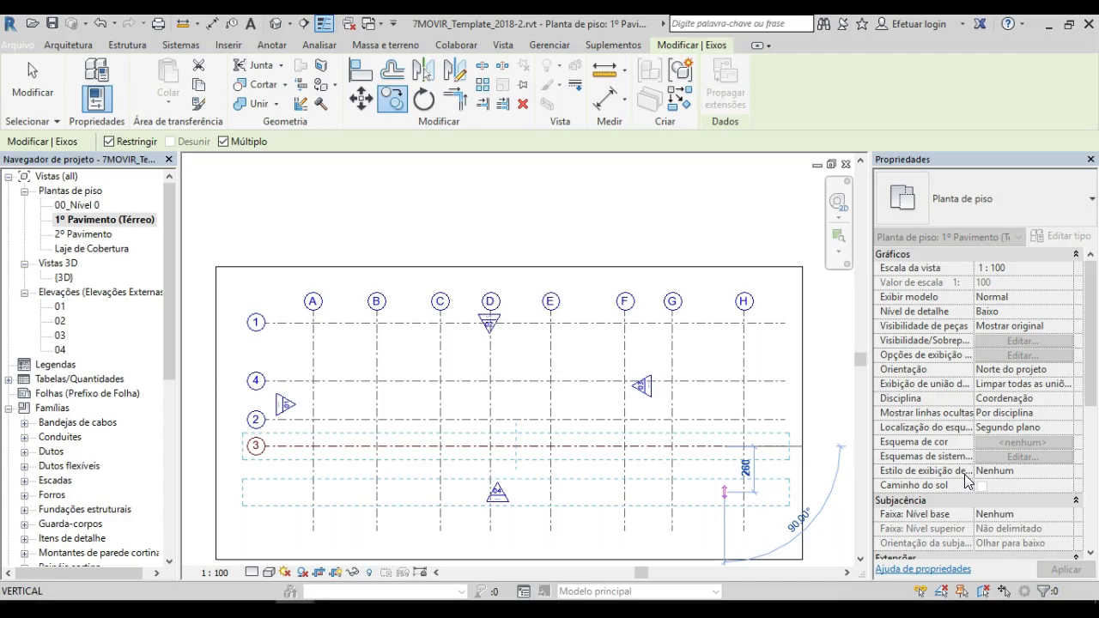
click(712, 495)
drag(713, 496, 743, 526)
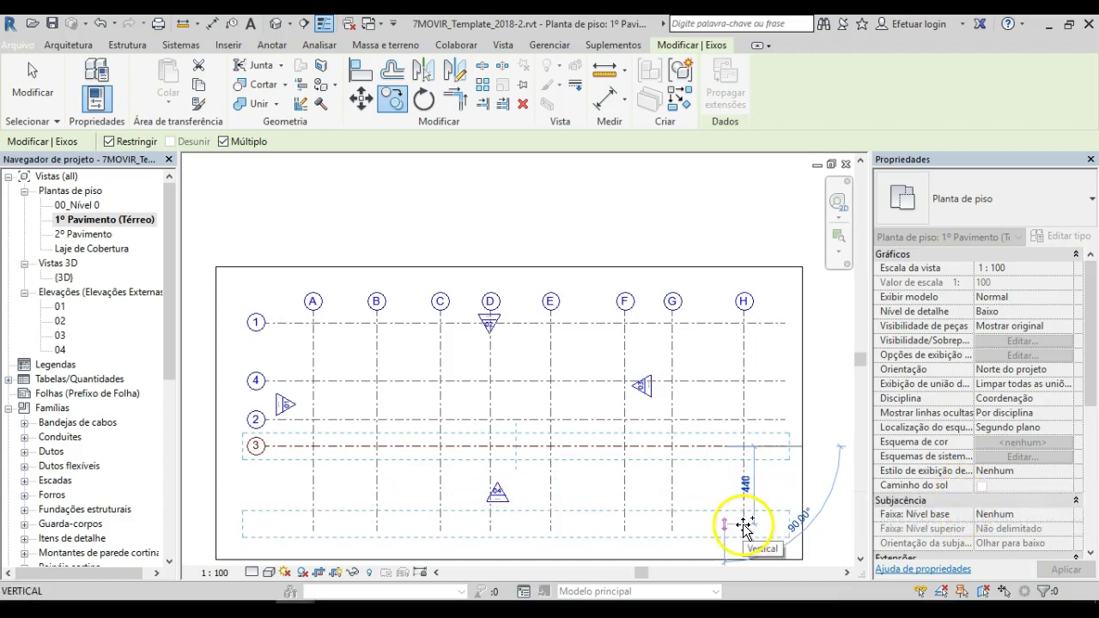
text(60)
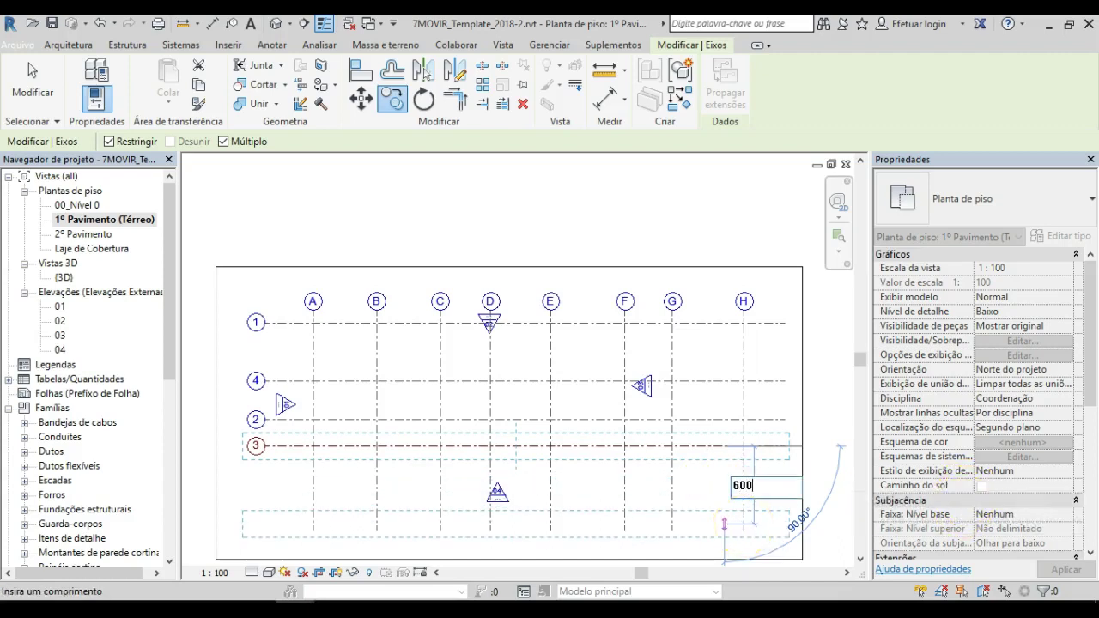
text(0)
key(Return)
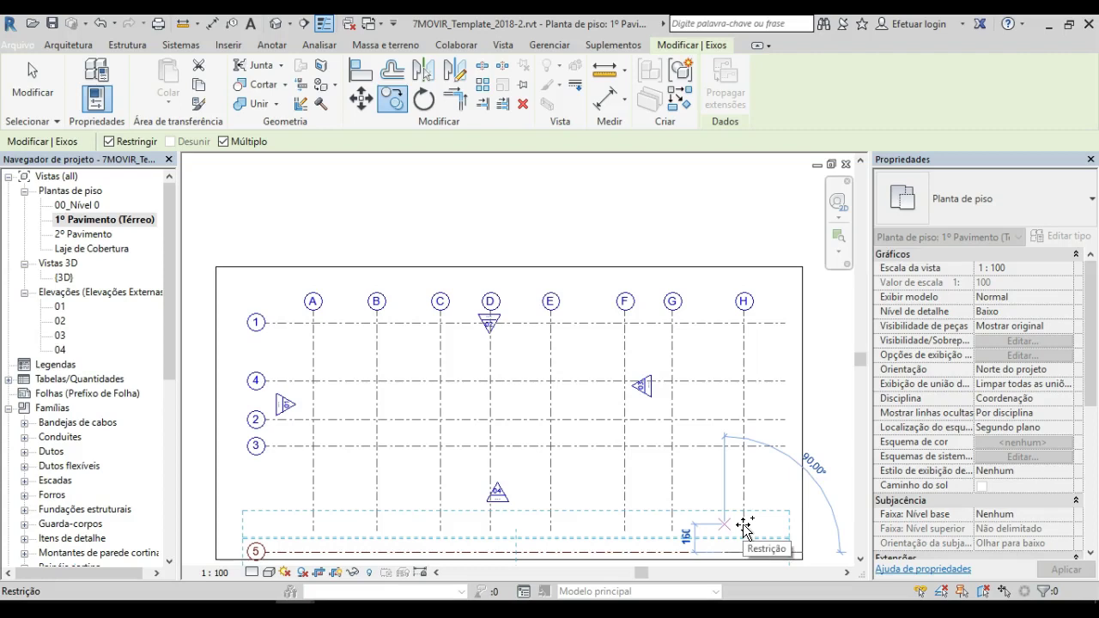
scroll(581, 459, down, 2)
middle_drag(564, 392, 547, 354)
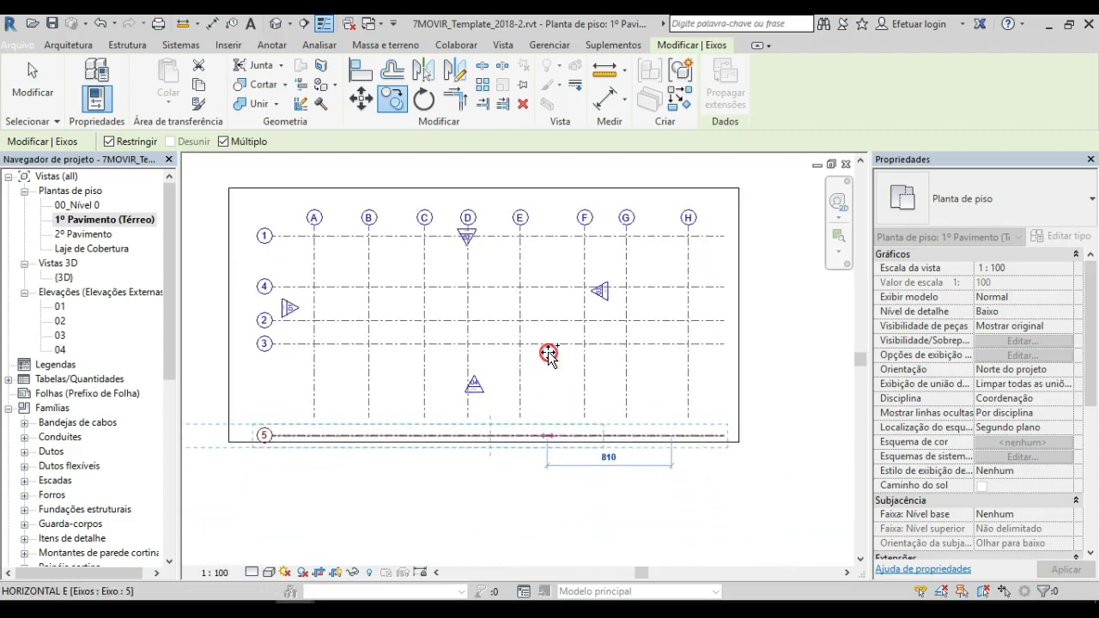
key(Escape)
- Examine in the EIXOS PDF in Acrobat Reader how far each horizontal axis extends and at which end its head sits
middle_drag(382, 318, 420, 393)
scroll(447, 386, up, 2)
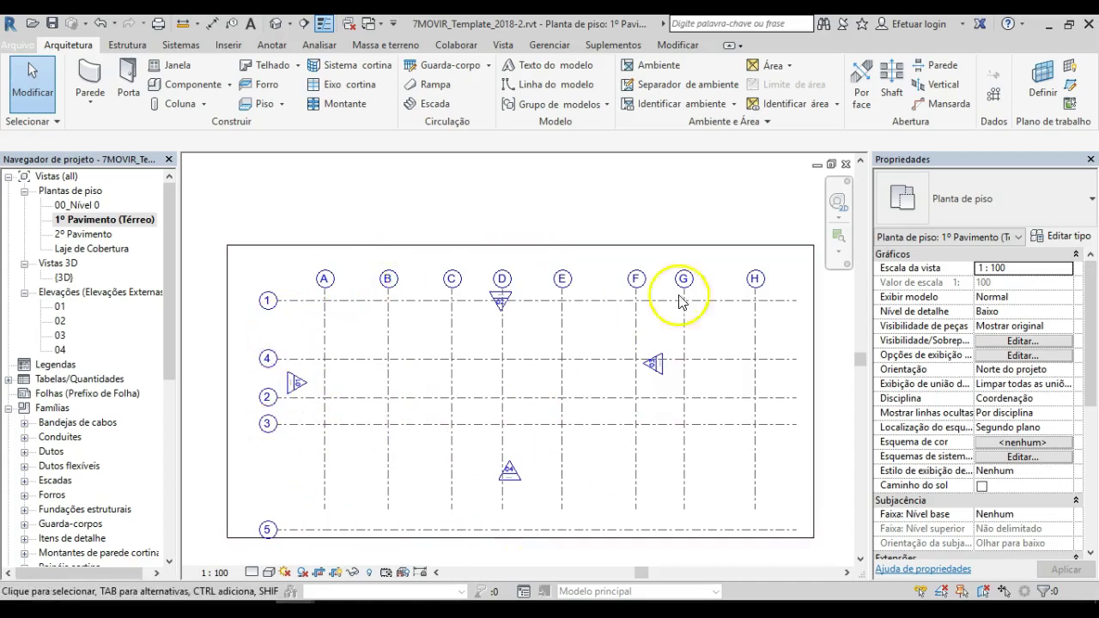
key(alt+Tab)
scroll(601, 356, down, 3)
ctrl+scroll(392, 315, up, 2)
ctrl+scroll(393, 314, down, 4)
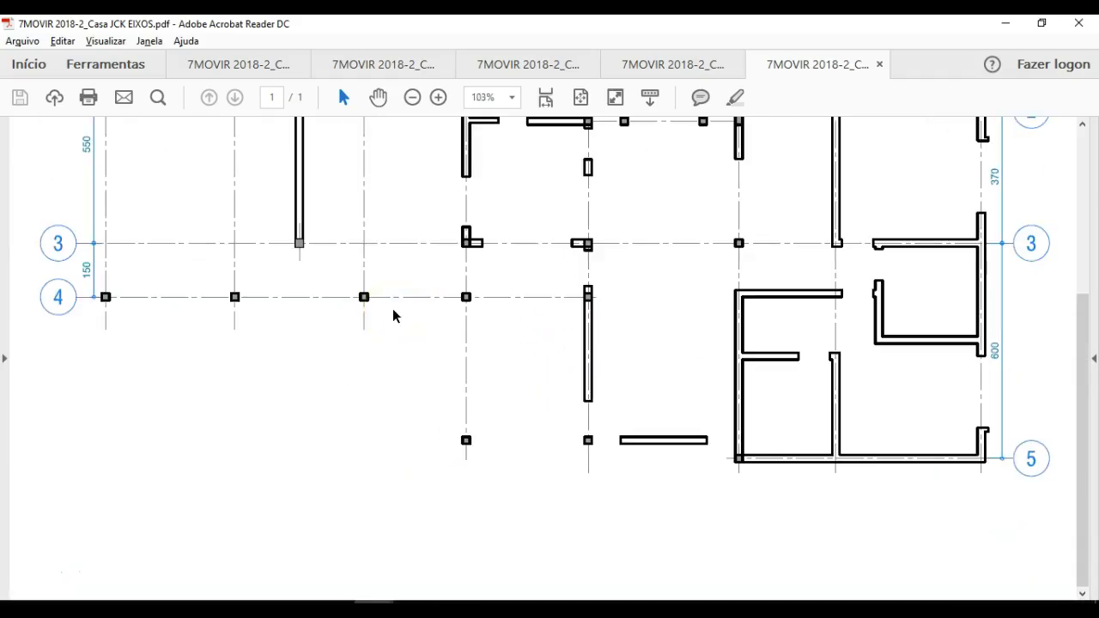
ctrl+scroll(392, 318, down, 2)
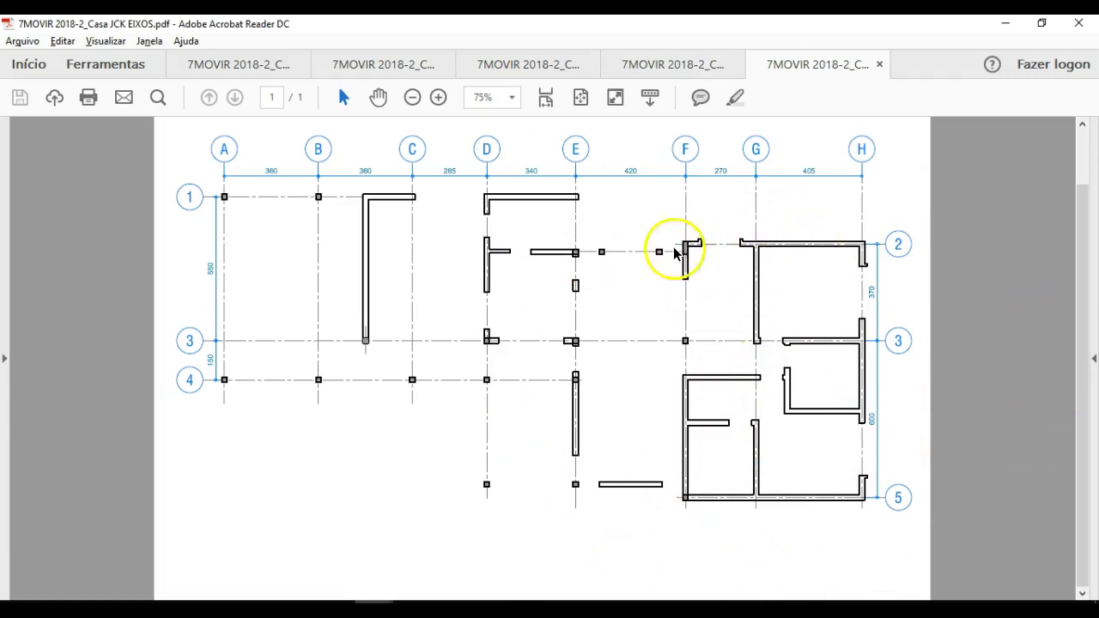
key(alt+Tab)
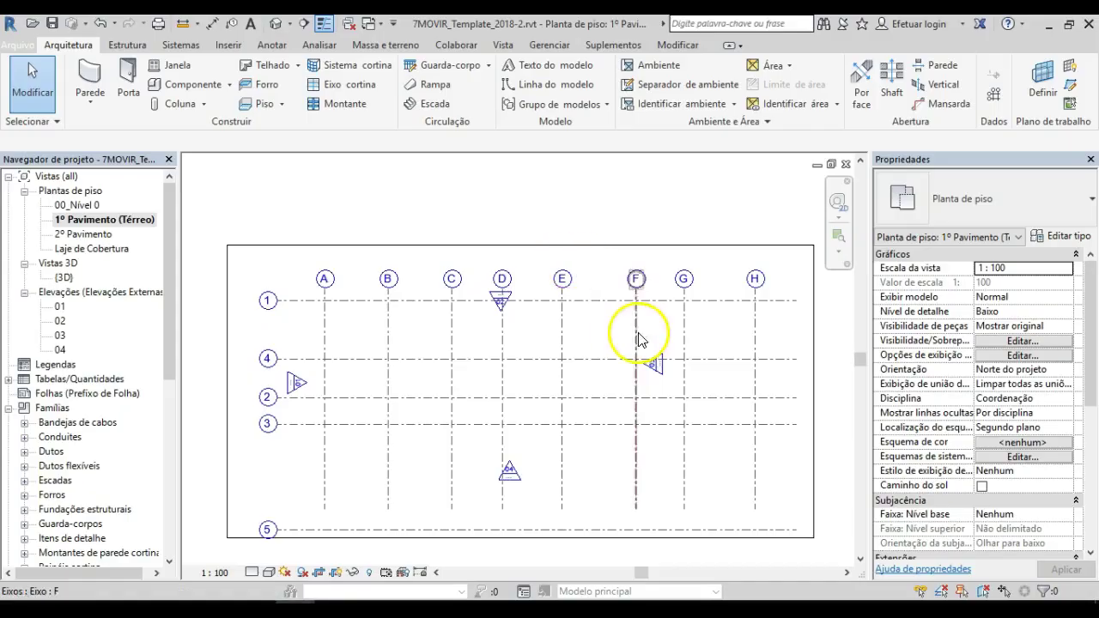
- Hide the head at the left end of grid line 4 and show it at the line's right end
click(348, 366)
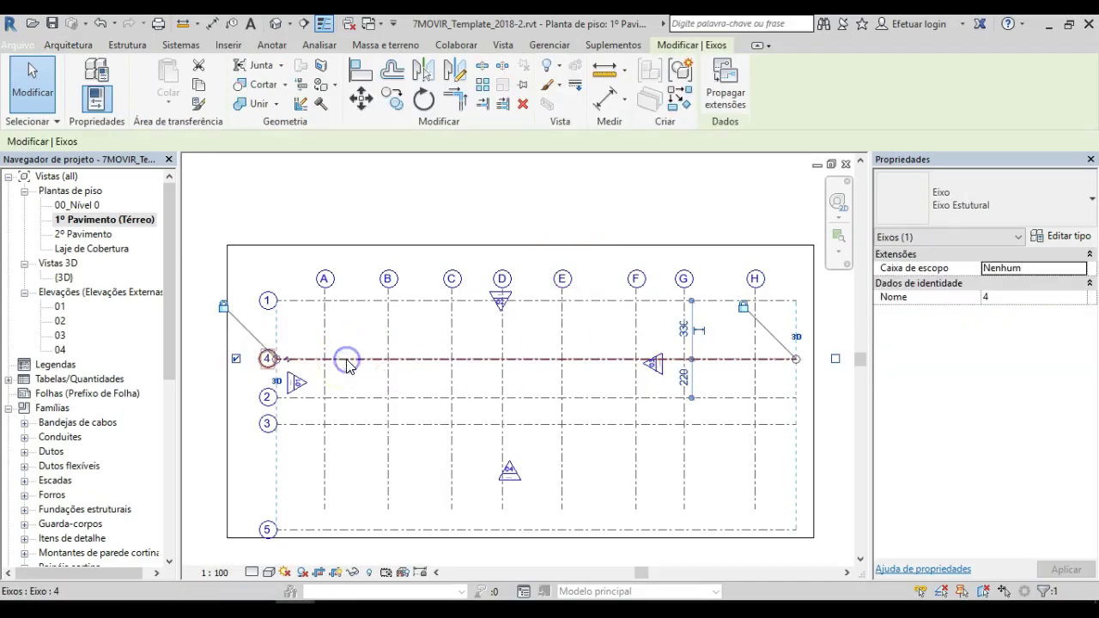
middle_drag(527, 385, 456, 380)
scroll(326, 373, down, 2)
scroll(224, 367, up, 4)
scroll(230, 367, up, 3)
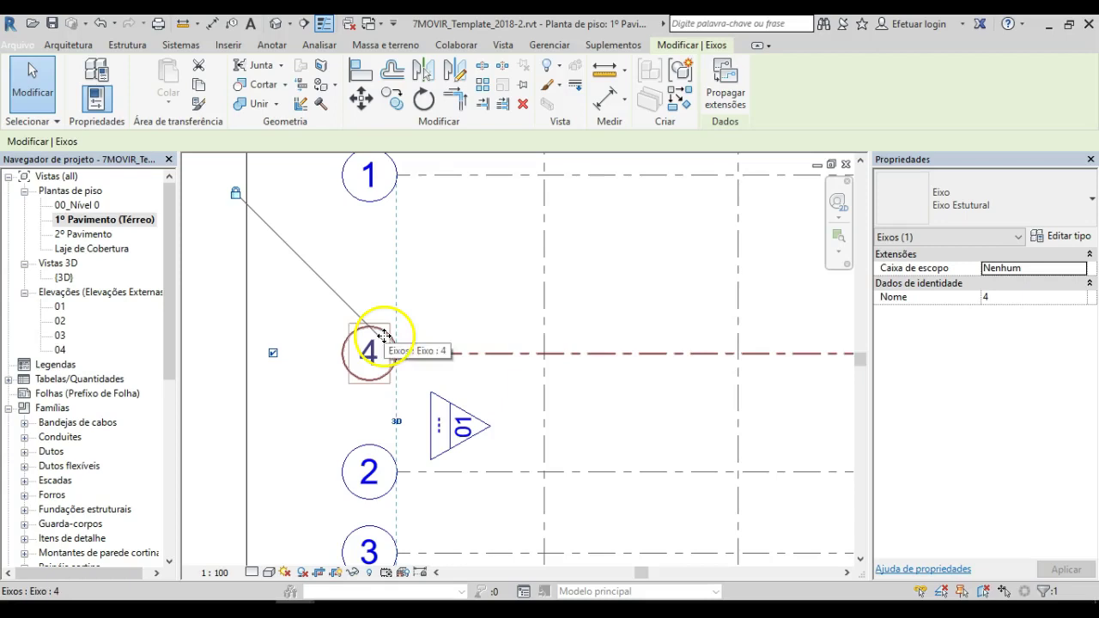
click(273, 352)
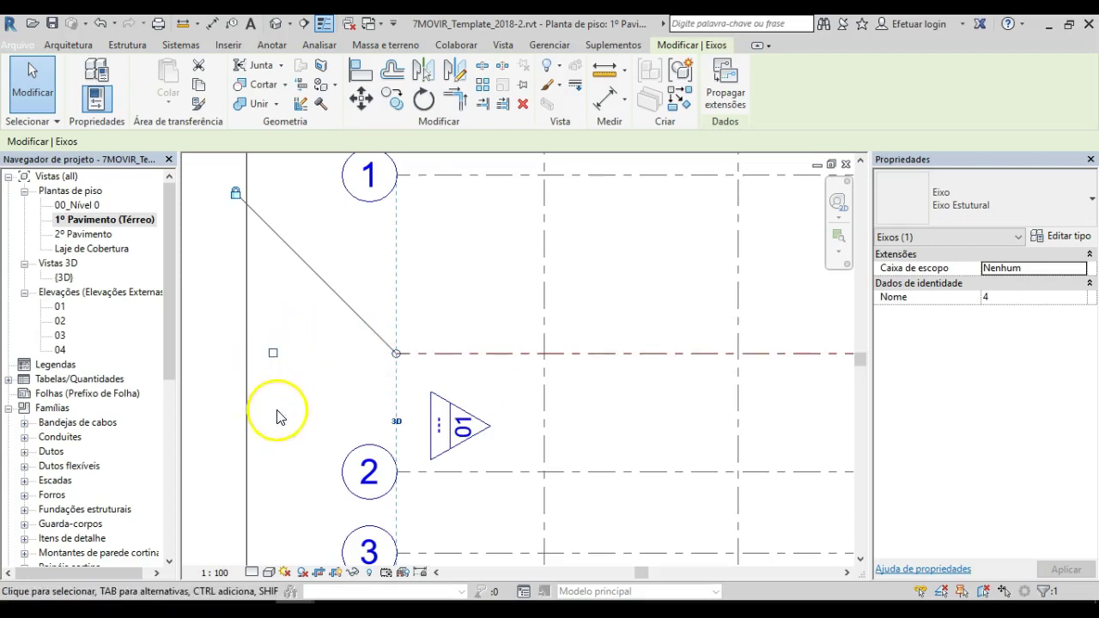
scroll(424, 368, down, 4)
middle_drag(458, 380, 312, 383)
scroll(671, 387, up, 2)
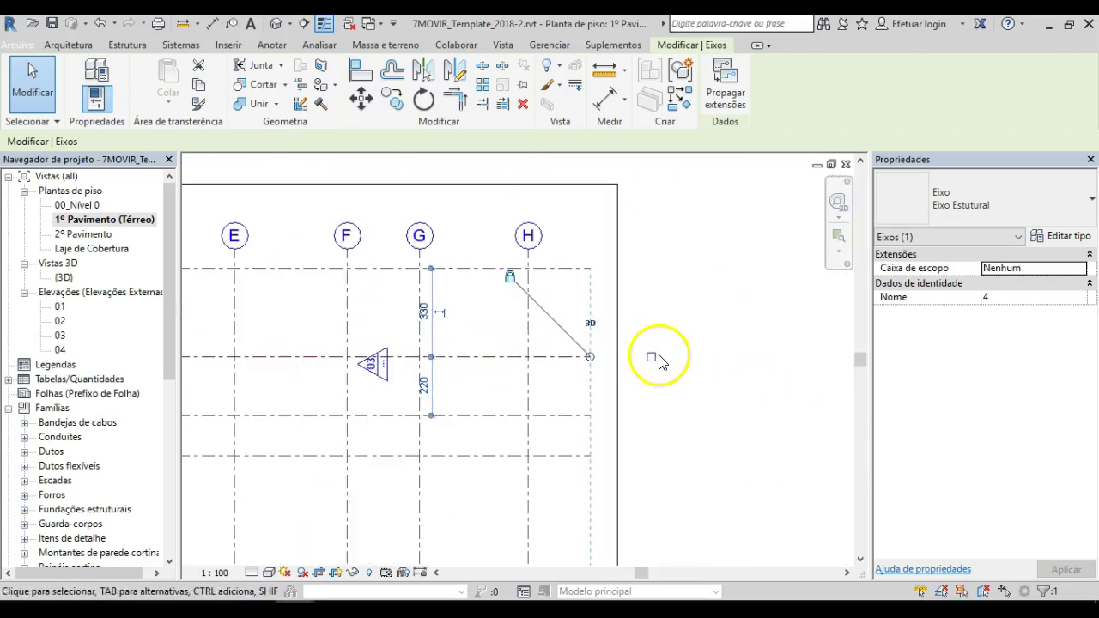
- Unlock the left end of grid line 4 from the other lines and shorten it to just left of line E
scroll(343, 453, down, 3)
middle_drag(344, 454, 785, 397)
scroll(628, 380, up, 3)
middle_drag(574, 341, 521, 361)
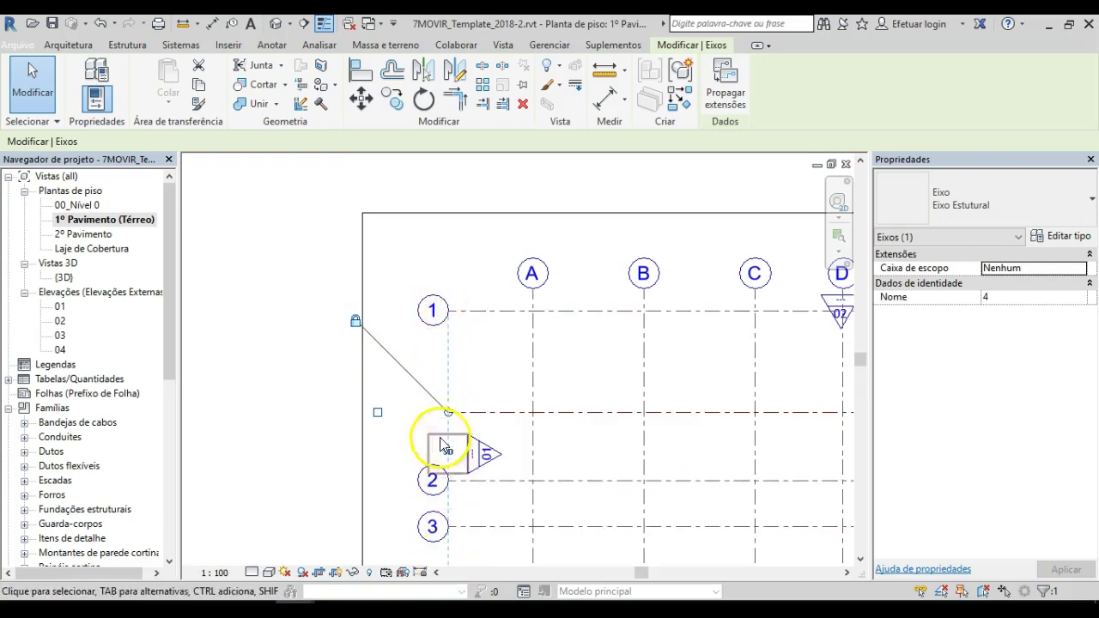
mouse_move(447, 414)
mouse_down()
mouse_move(421, 411)
mouse_move(455, 411)
mouse_up()
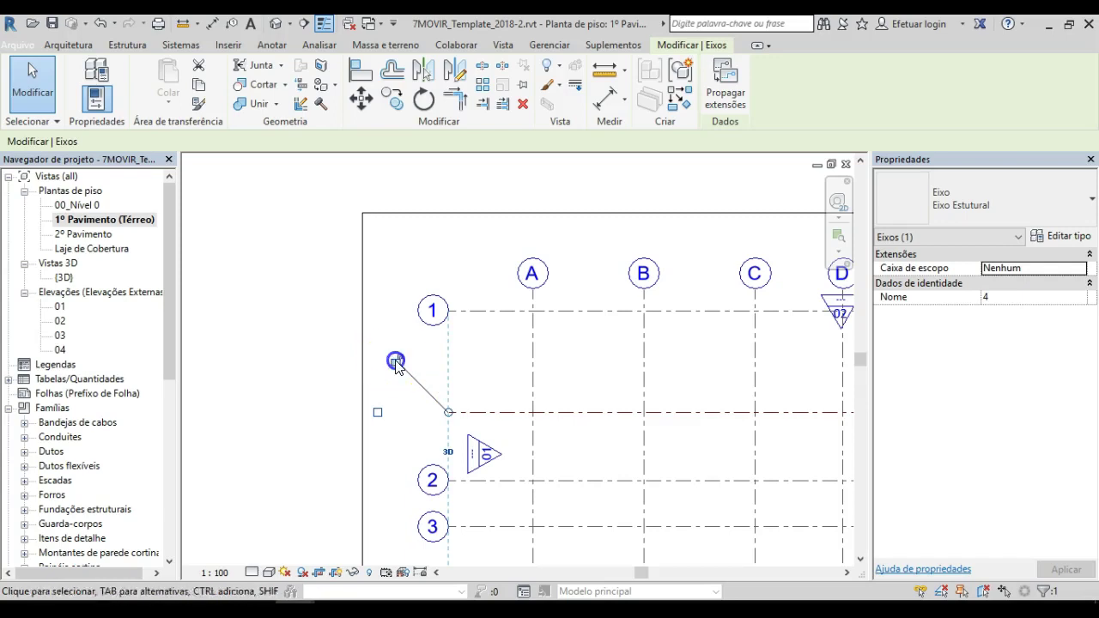
drag(449, 412, 783, 423)
scroll(784, 423, down, 2)
middle_drag(784, 422, 406, 404)
drag(404, 395, 492, 396)
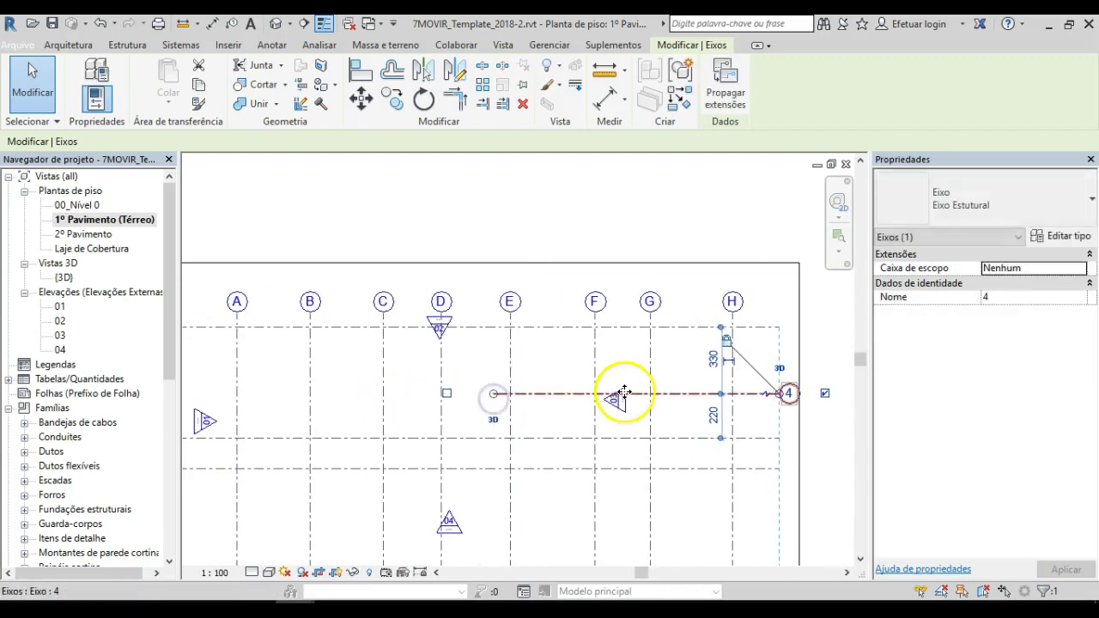
- Shorten grid line 4 further so it starts between lines E and F, following the EIXOS PDF in Acrobat Reader
key(alt+Tab)
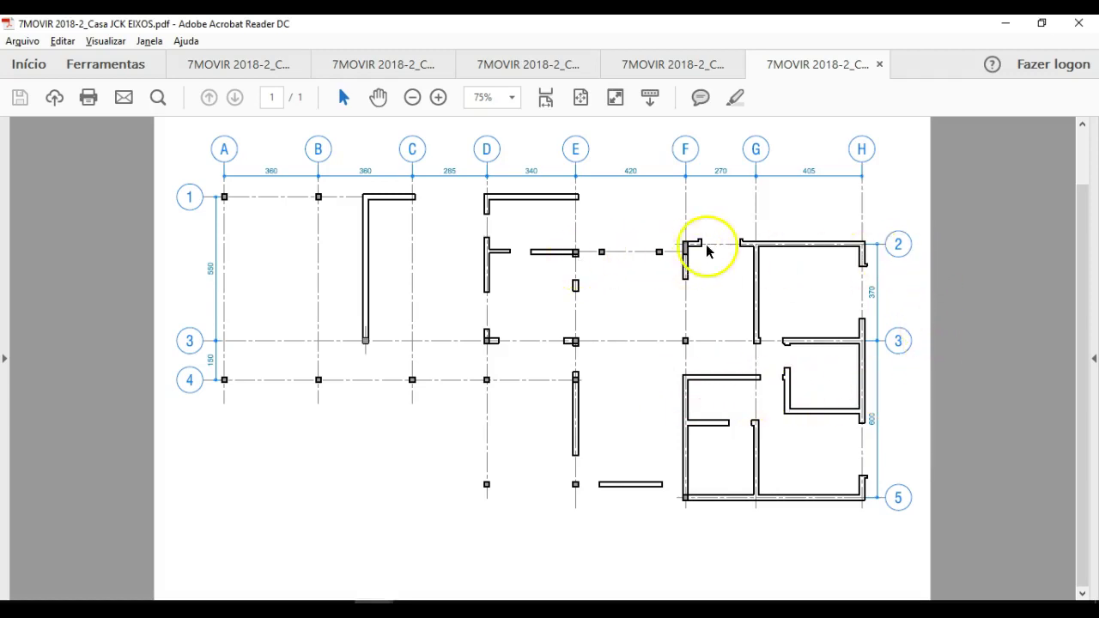
key(alt+Tab)
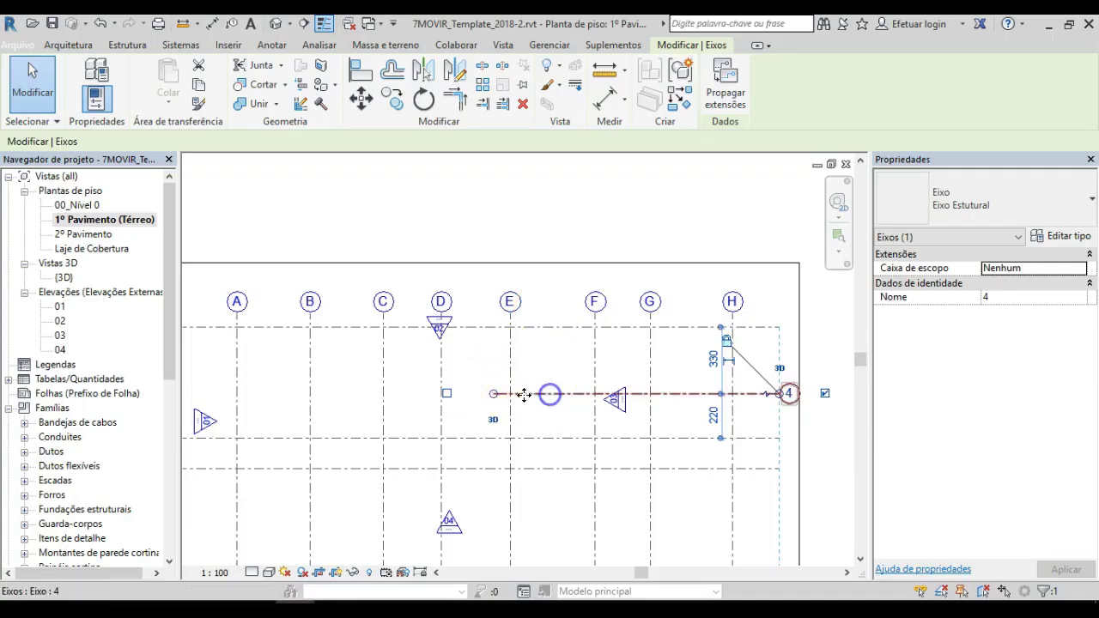
drag(494, 393, 565, 394)
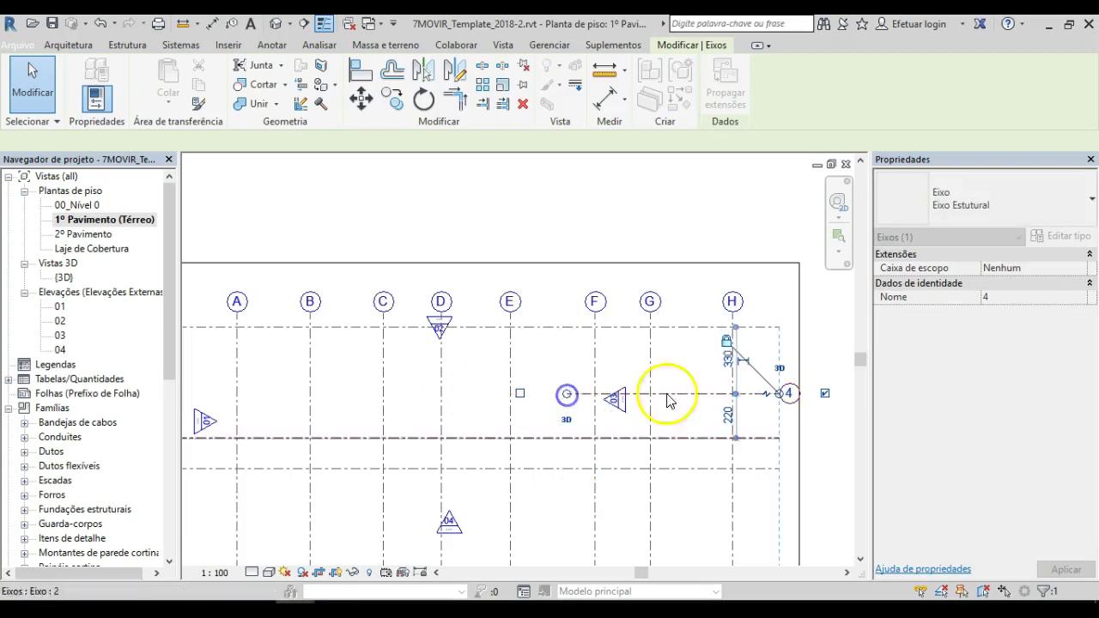
- Show a head at the right end of grid line 3 as well, following the EIXOS PDF in Acrobat Reader
scroll(667, 433, down, 3)
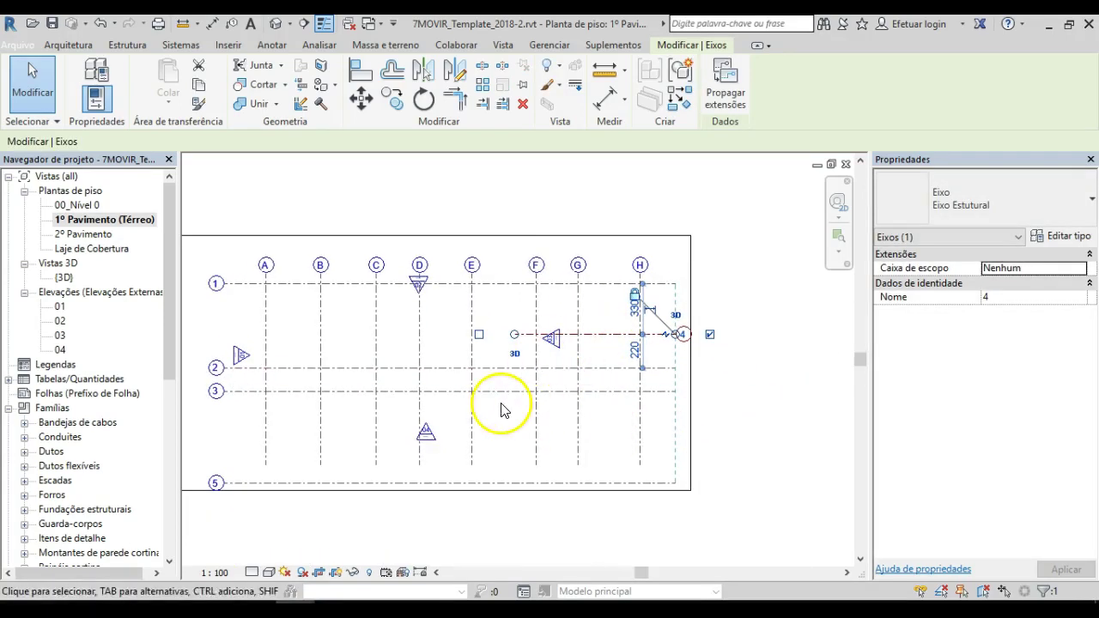
key(alt+Tab)
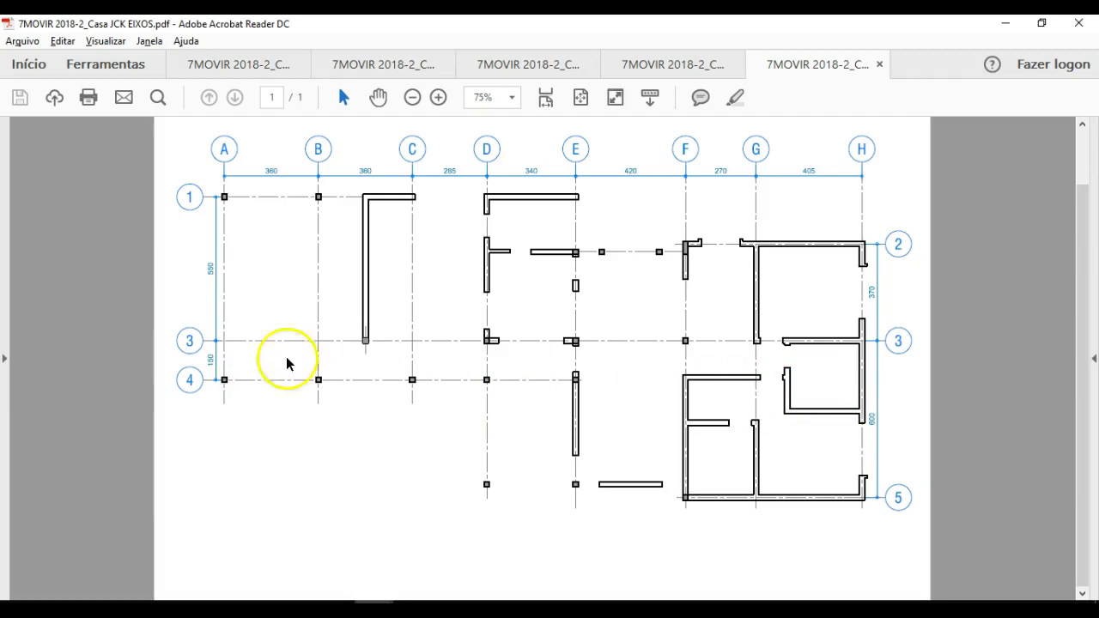
key(alt+Tab)
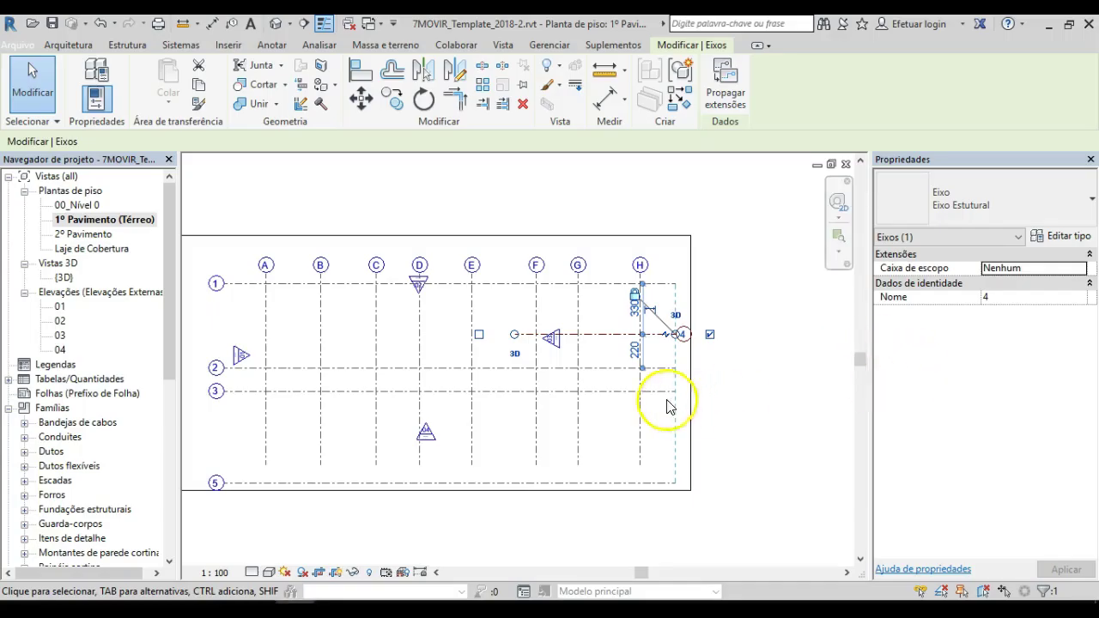
click(592, 391)
click(709, 392)
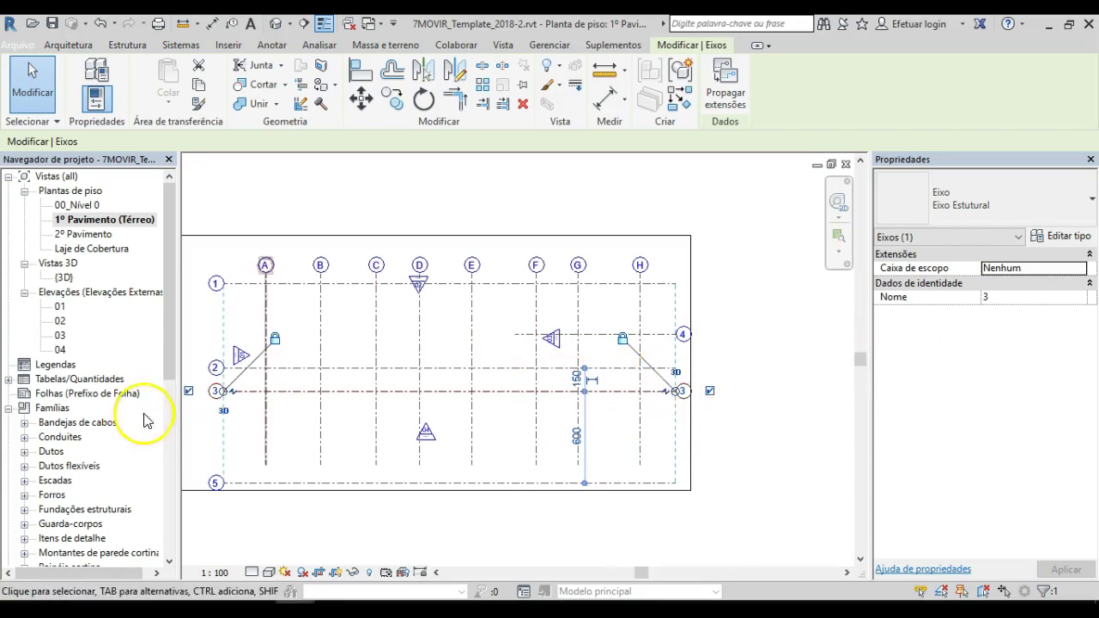
- Following the EIXOS PDF in Acrobat Reader, rename the short grid line as 2 and the two long lines below it as 3 and 4
key(alt+Tab)
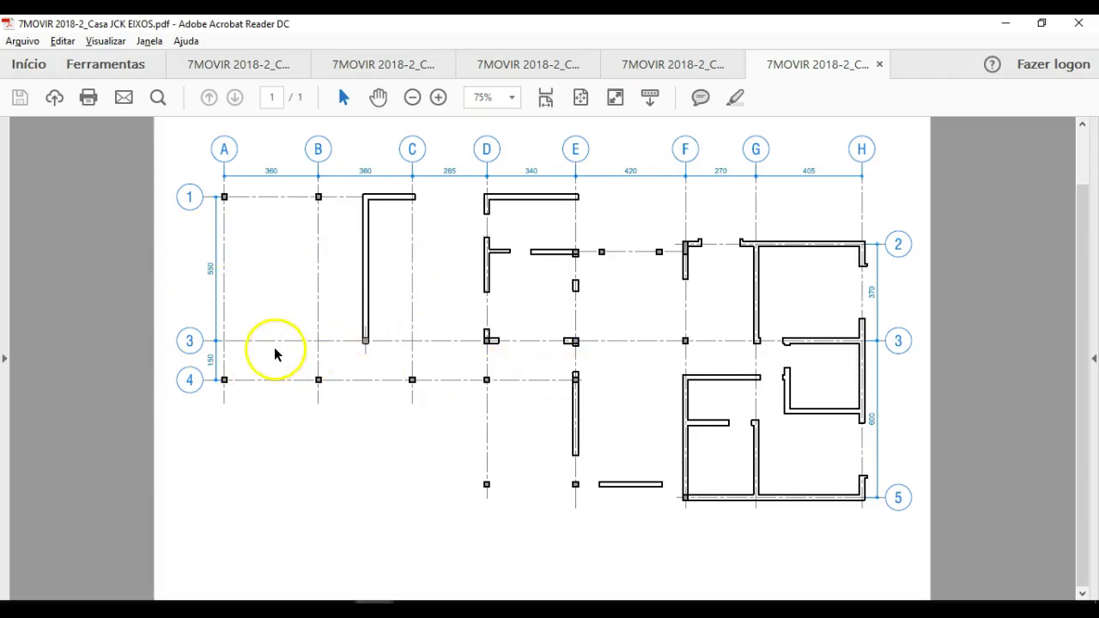
key(alt+Tab)
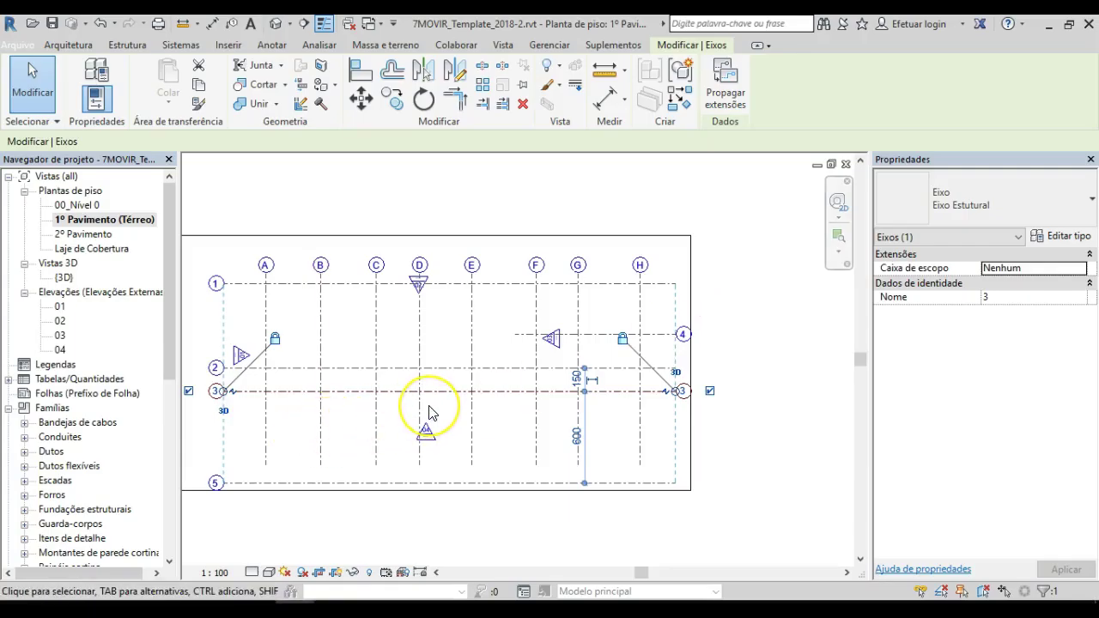
click(683, 336)
click(684, 337)
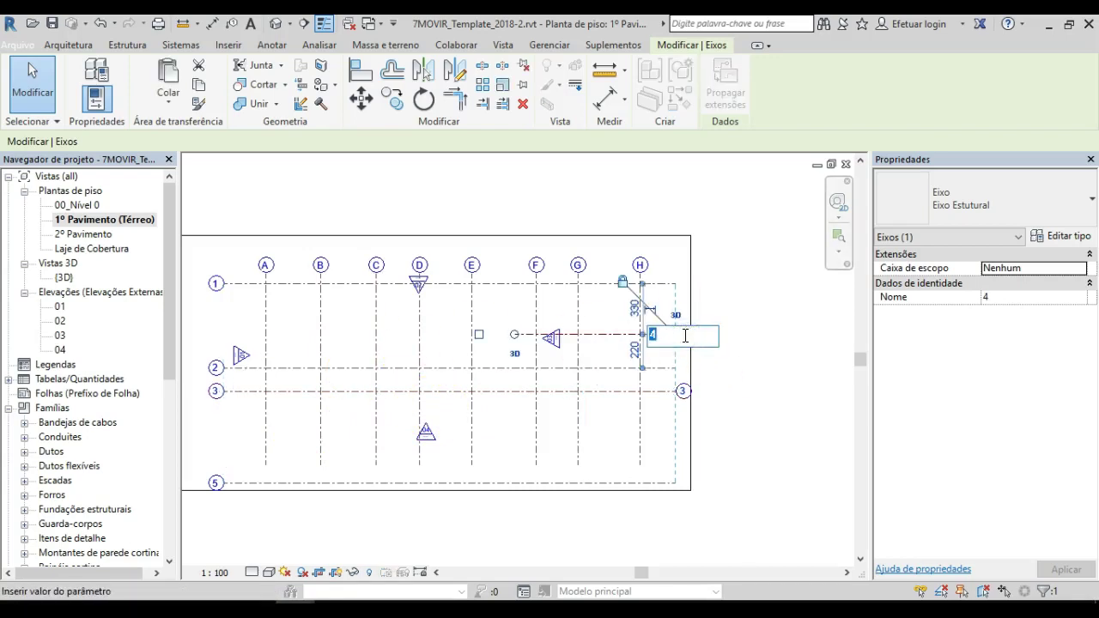
text(2)
key(Return)
key(Escape)
key(Escape)
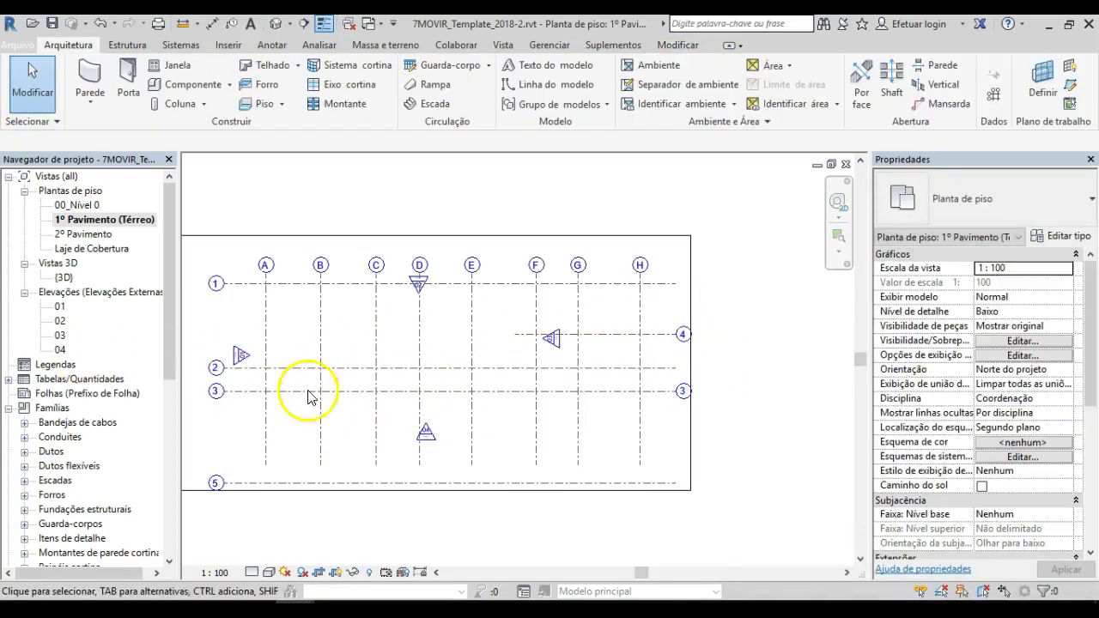
click(216, 483)
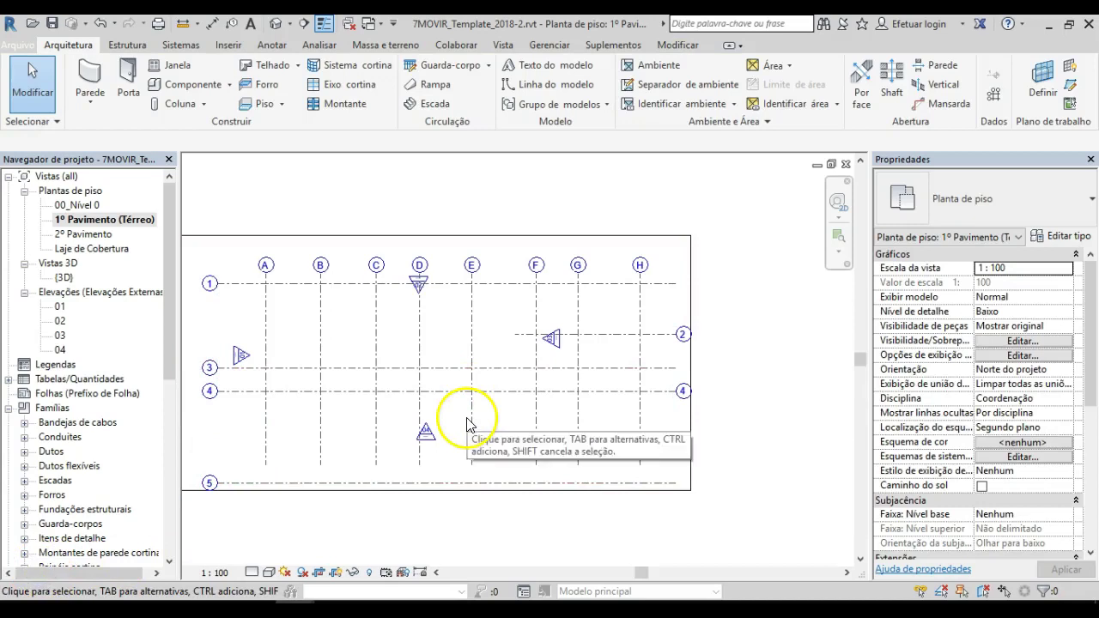
- Show a head at the right end of grid line 3 as well as at its left end
click(614, 372)
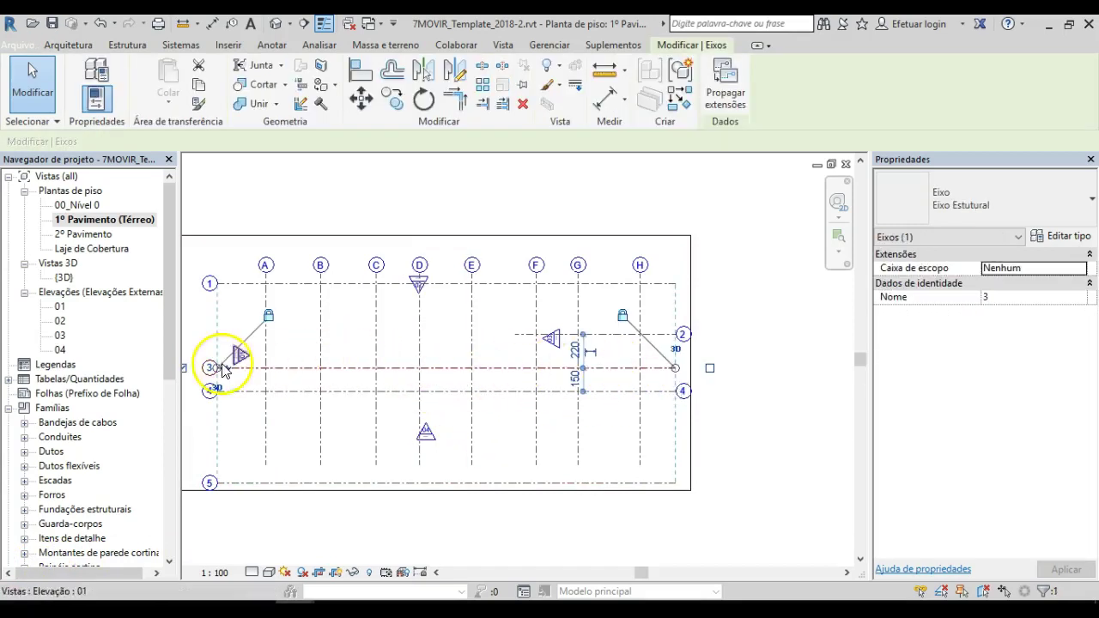
click(710, 369)
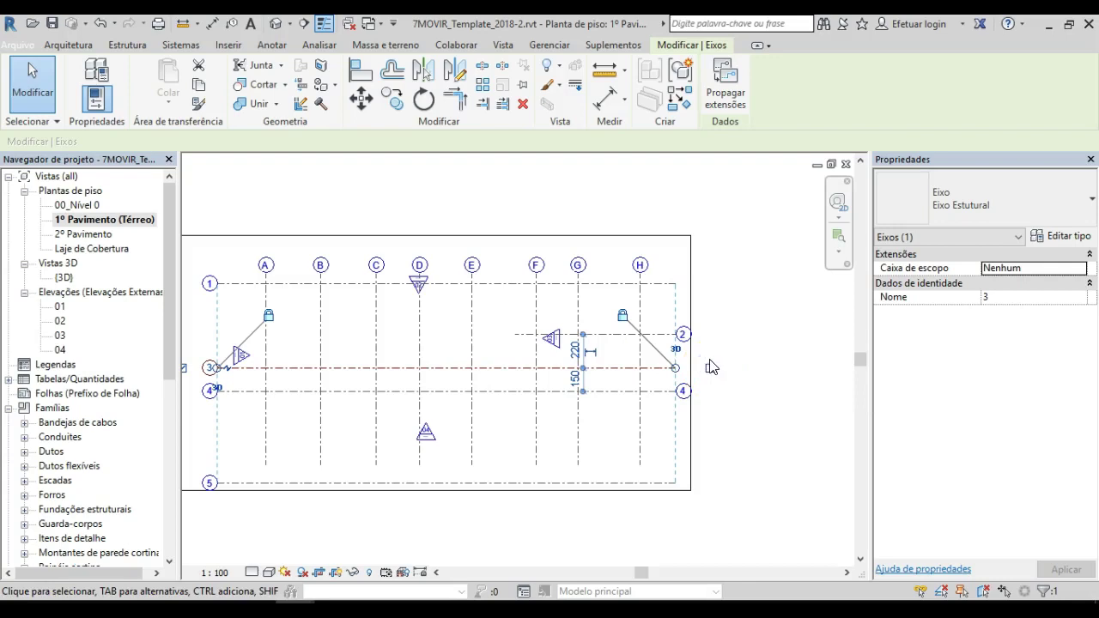
click(709, 370)
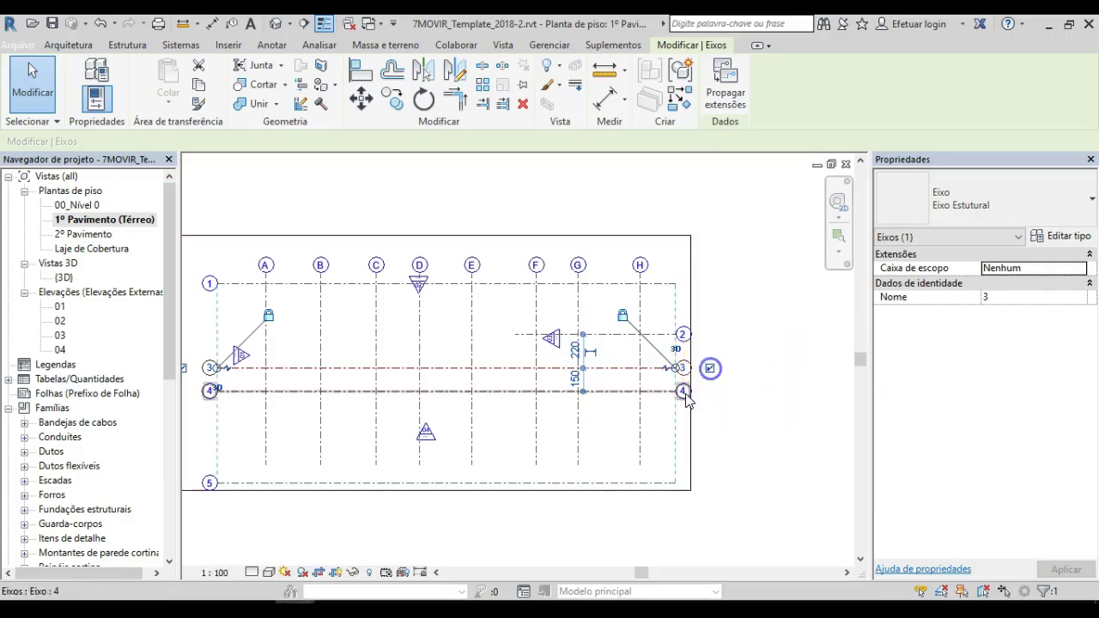
- Unlock the right end of grid line 4 and shorten it to just past line E, following the EIXOS PDF in Acrobat Reader
click(619, 392)
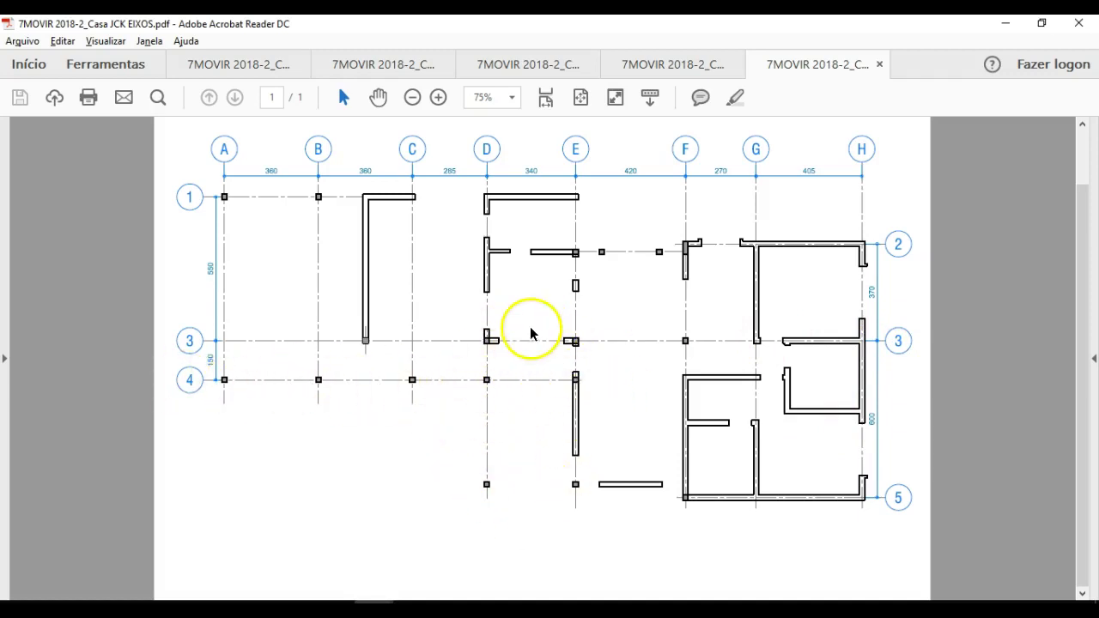
key(alt+Tab)
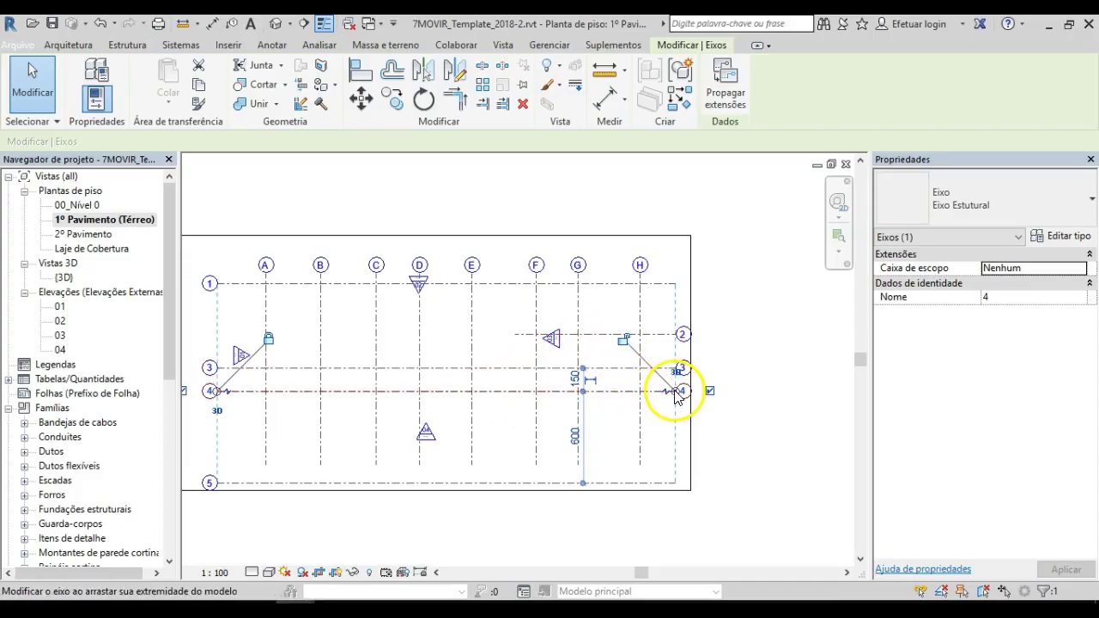
drag(678, 394, 480, 391)
key(alt+Tab)
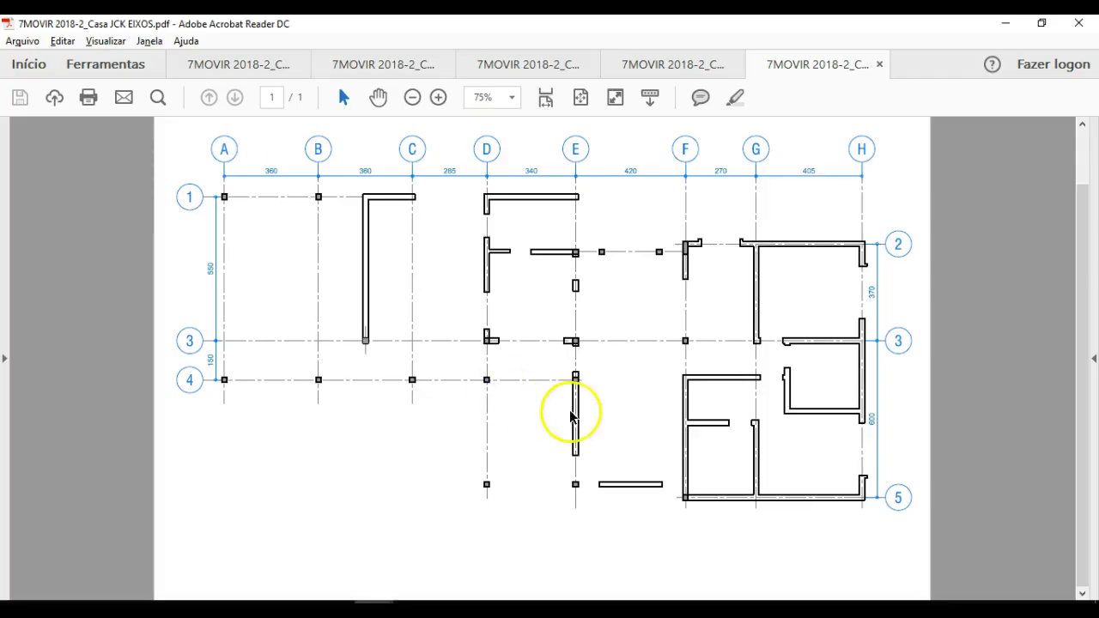
key(alt+Tab)
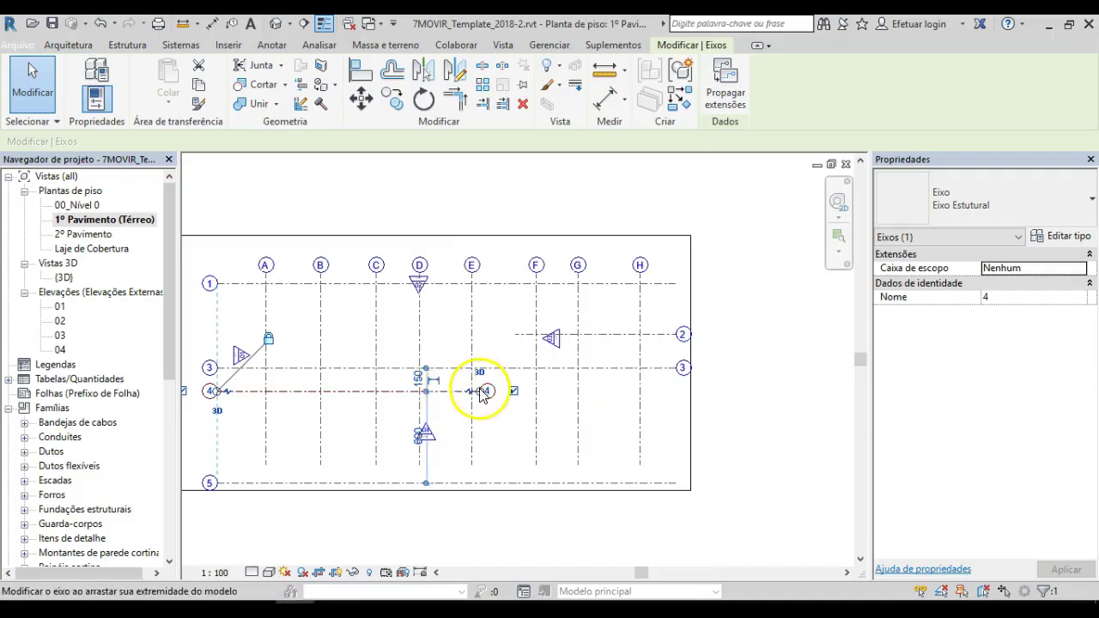
- Extend the right end of grid line 4 slightly further past line E and hide the head there
scroll(487, 400, up, 4)
drag(477, 391, 485, 419)
click(590, 400)
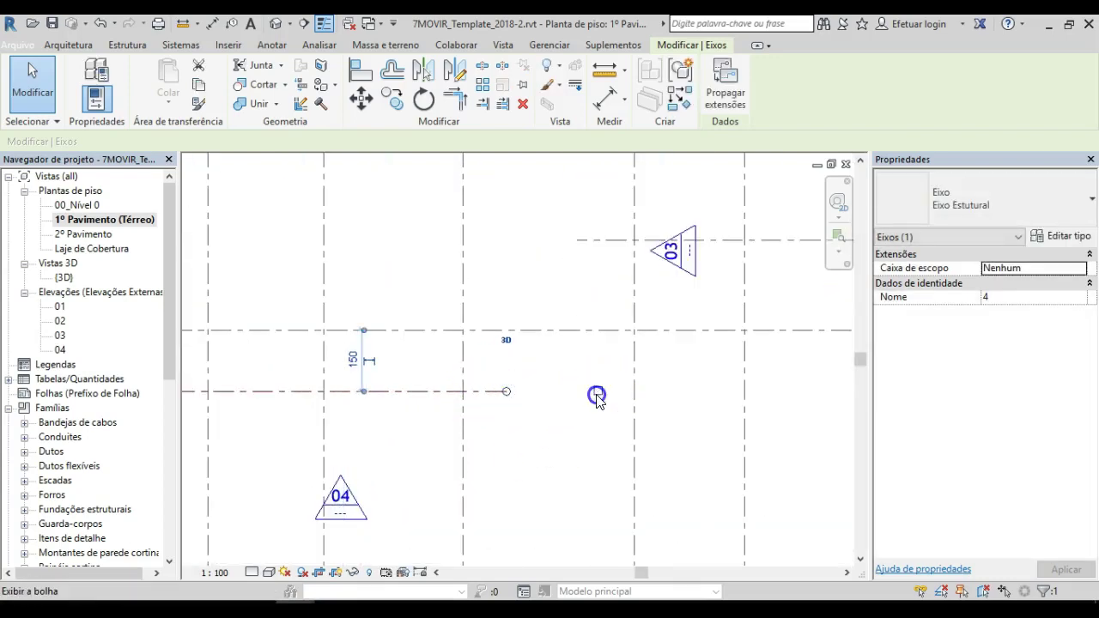
scroll(532, 363, down, 5)
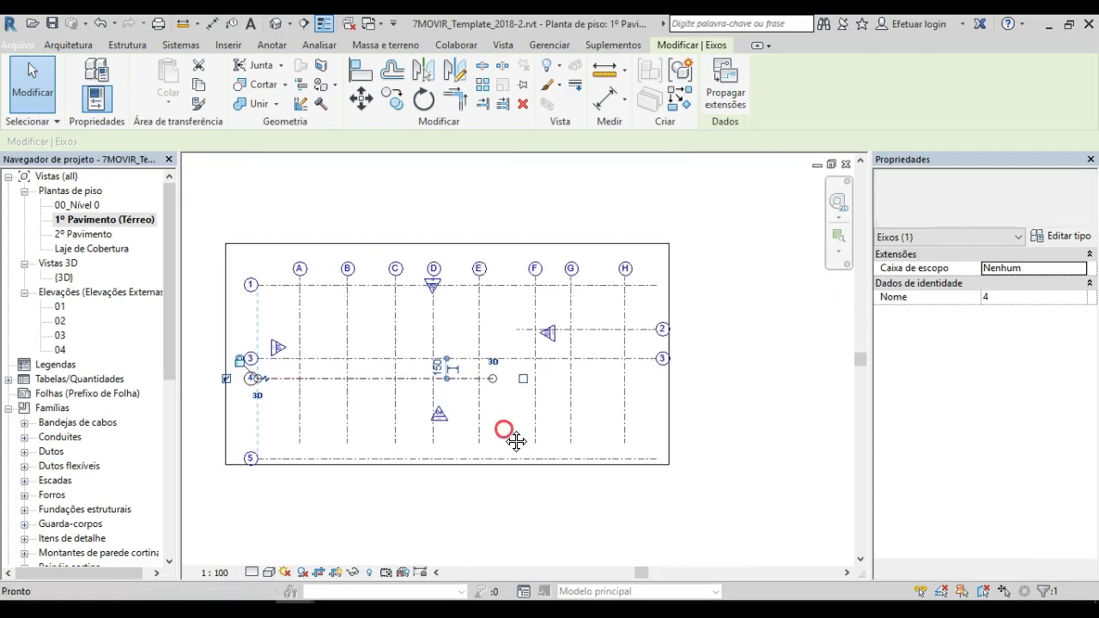
- Following the EIXOS PDF, move grid line 5's head from its left end to its right end and unlock the left end
key(alt+Tab)
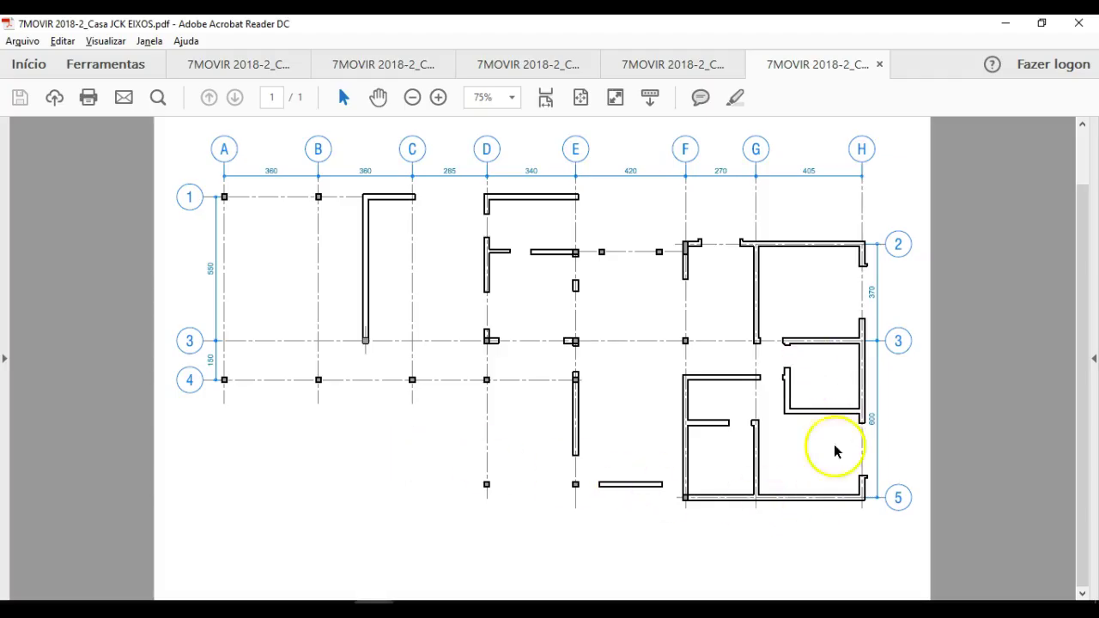
key(alt+Tab)
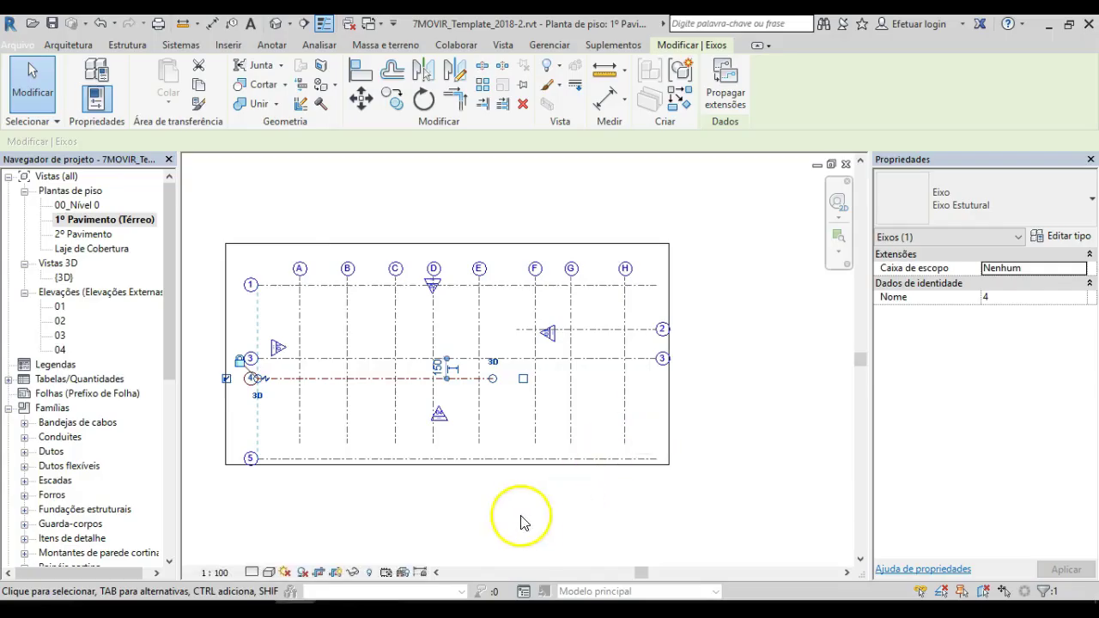
click(390, 459)
click(685, 459)
click(226, 457)
click(203, 406)
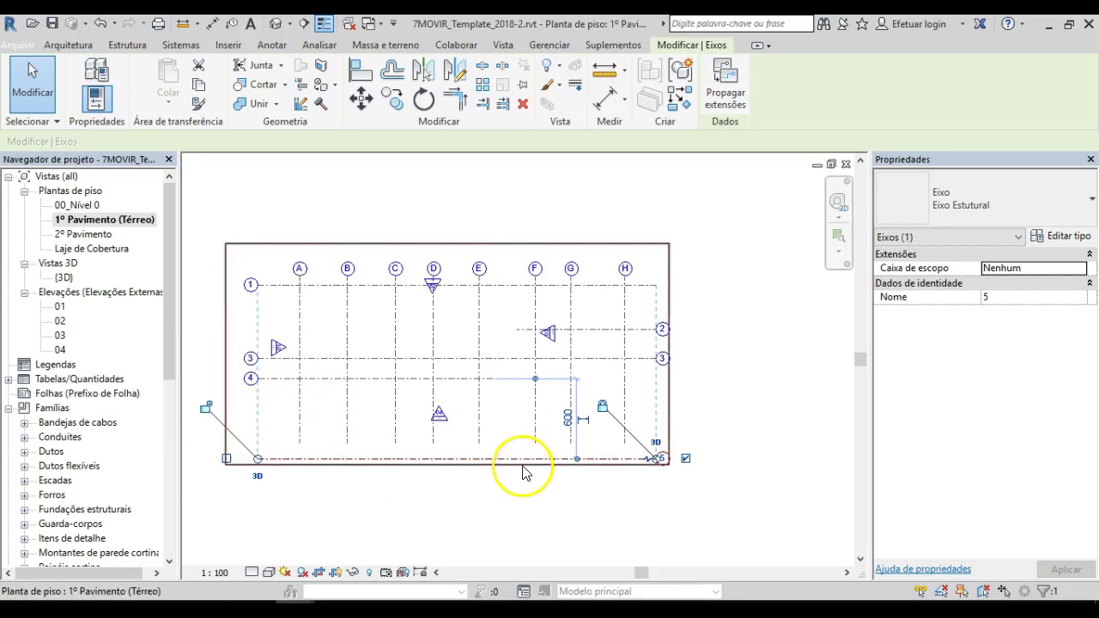
- Lower the crop region's bottom edge and extend the lower ends of grid lines A to H past line 5
click(491, 464)
drag(448, 465, 447, 497)
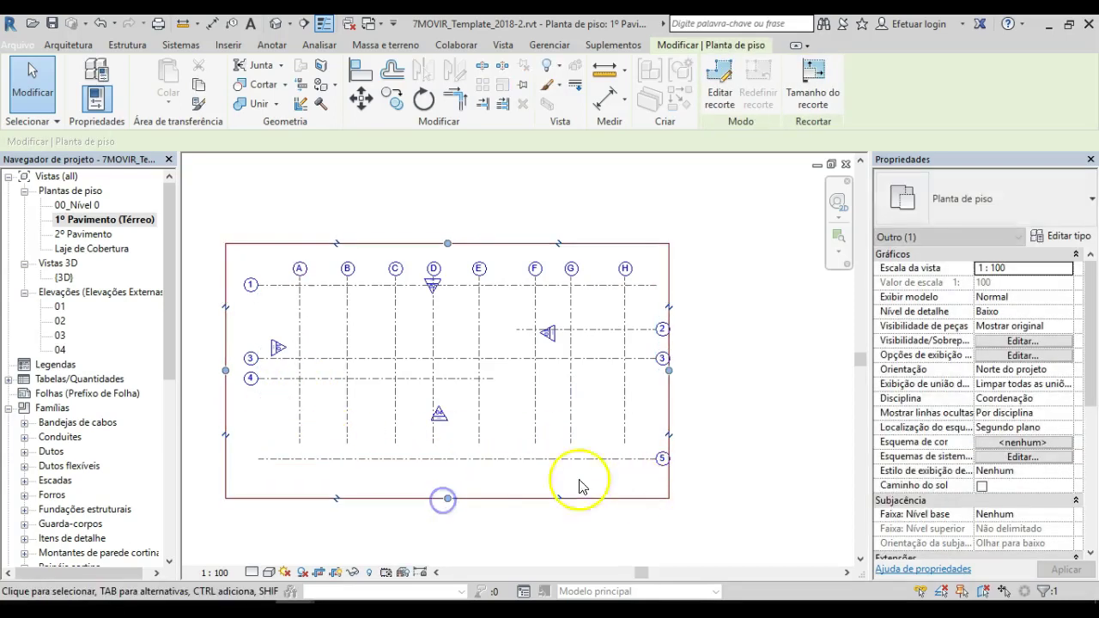
scroll(615, 465, up, 1)
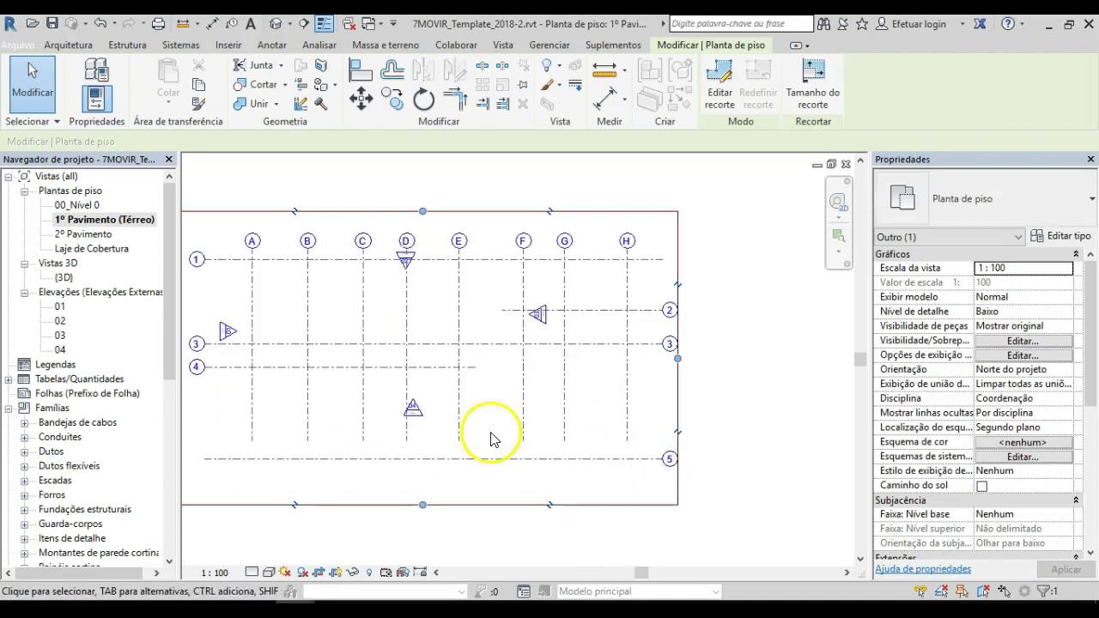
click(460, 376)
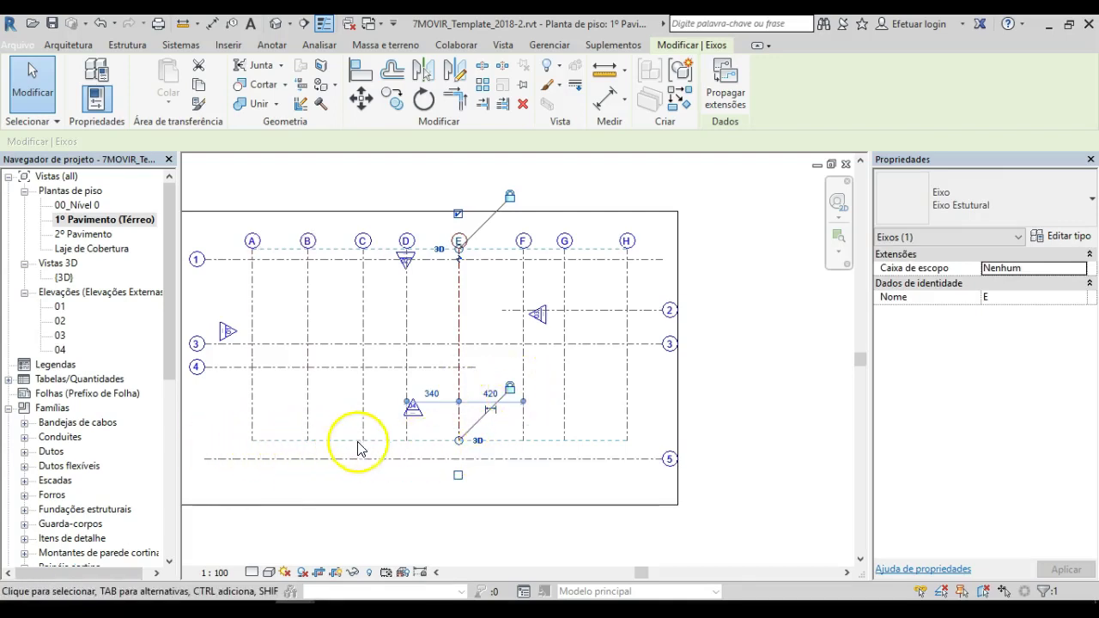
drag(459, 441, 457, 487)
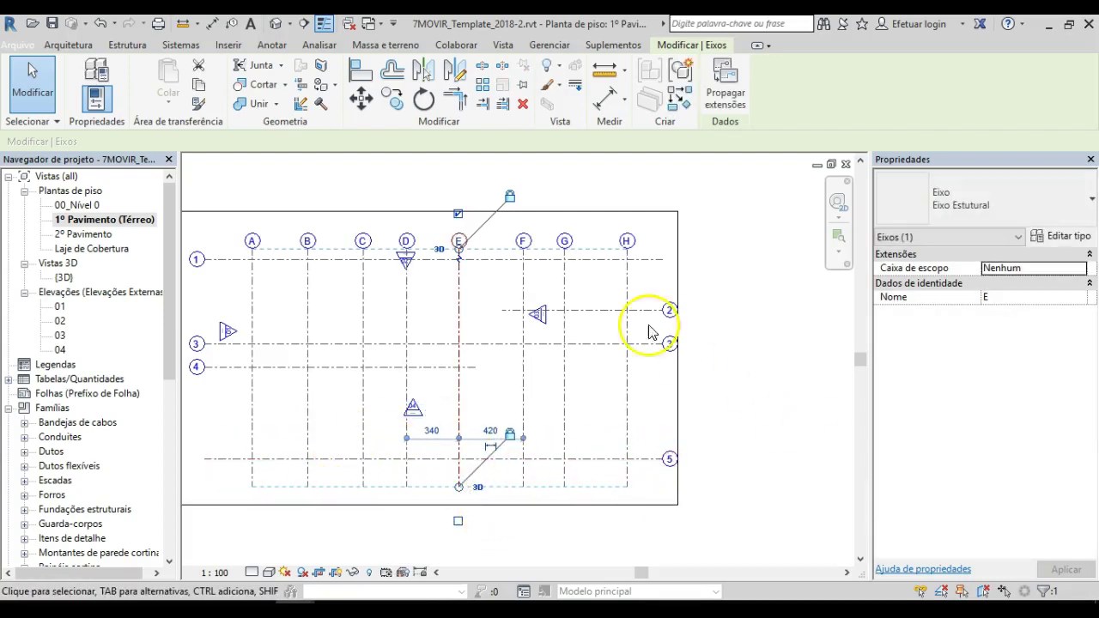
click(767, 361)
- Enlarge the plan's crop region on all four sides, leaving a wide margin around the grid
mouse_move(418, 405)
middle_down()
mouse_move(535, 429)
mouse_move(507, 409)
mouse_move(535, 441)
mouse_move(503, 421)
middle_up()
scroll(507, 410, down, 1)
scroll(535, 442, down, 1)
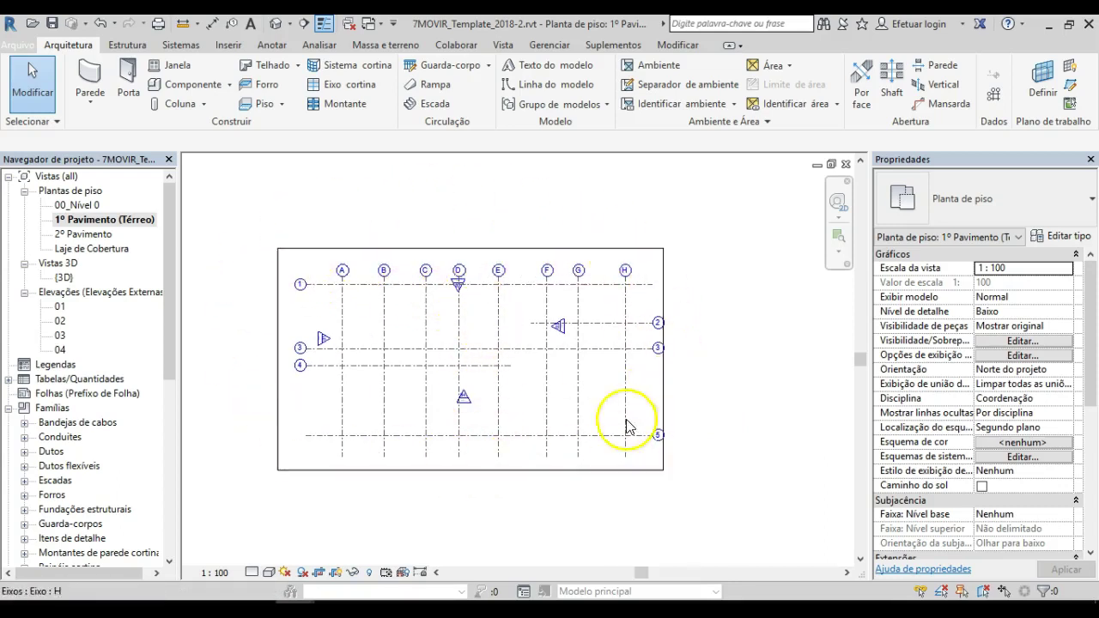
click(515, 252)
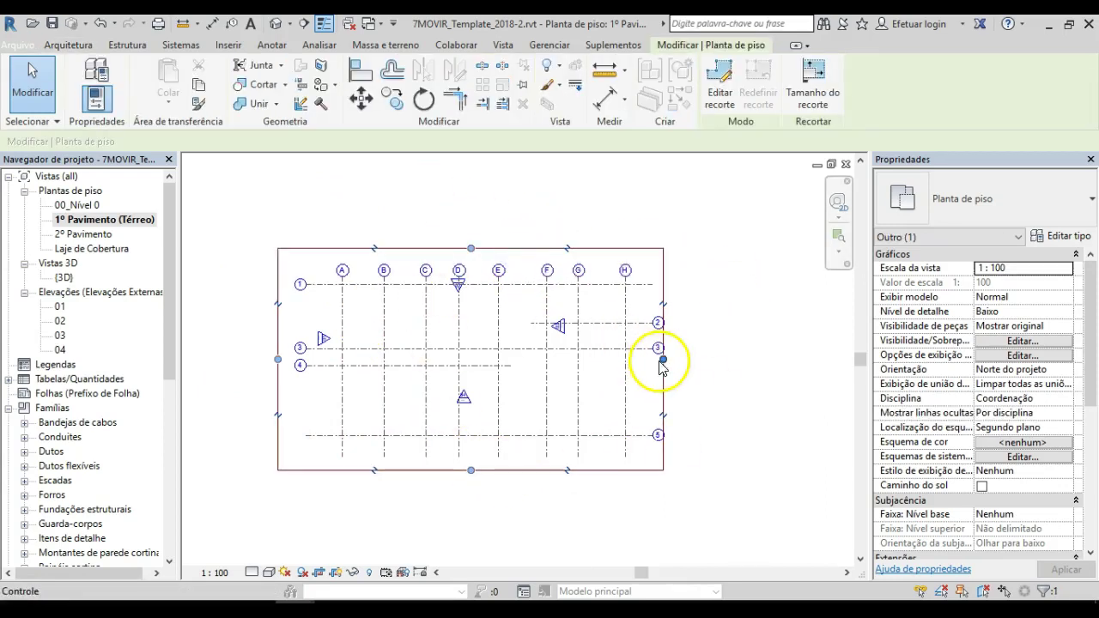
drag(665, 361, 718, 360)
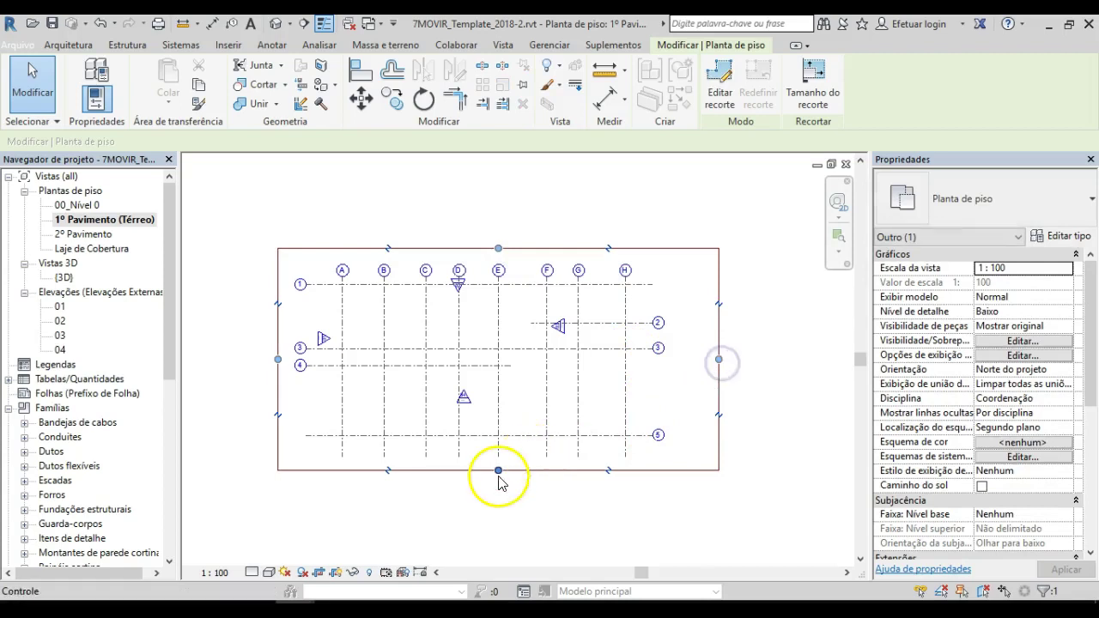
drag(498, 471, 498, 506)
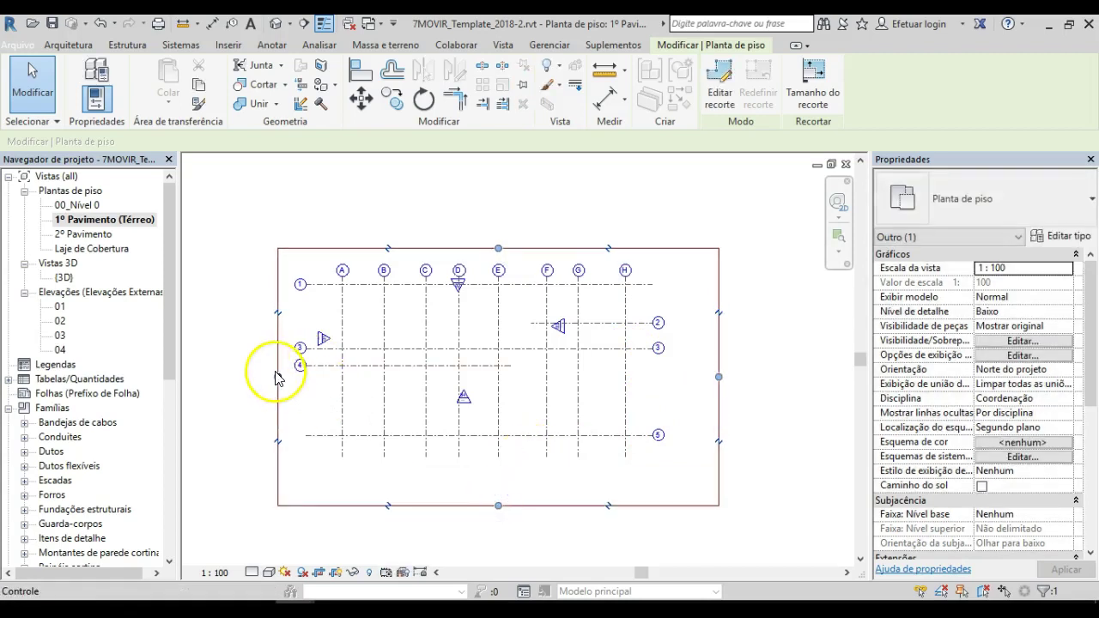
drag(276, 382, 217, 386)
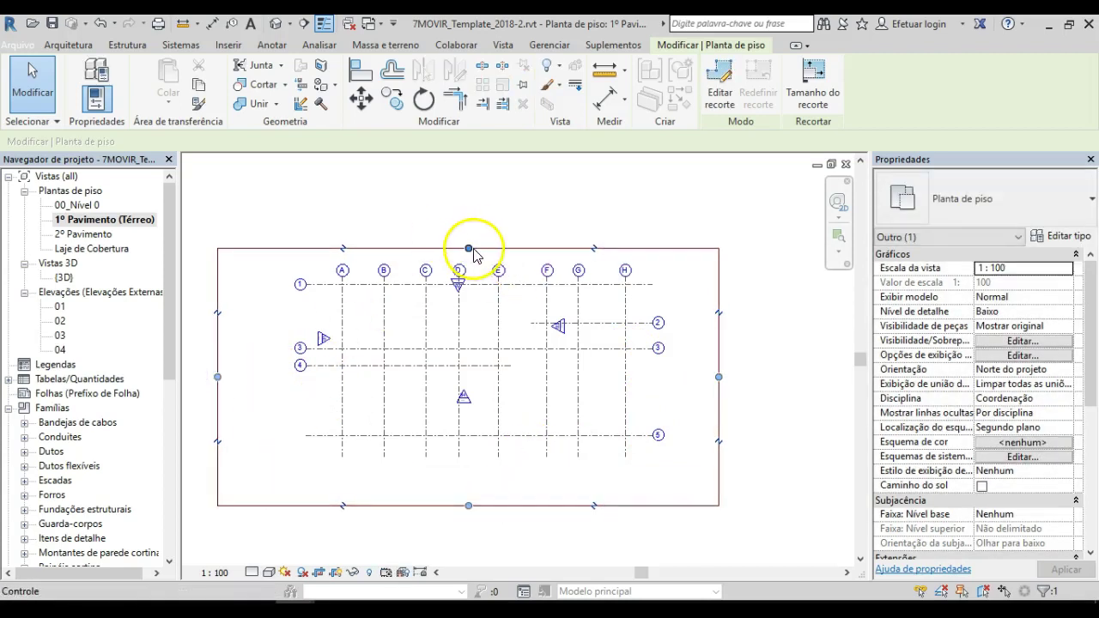
drag(469, 250, 466, 206)
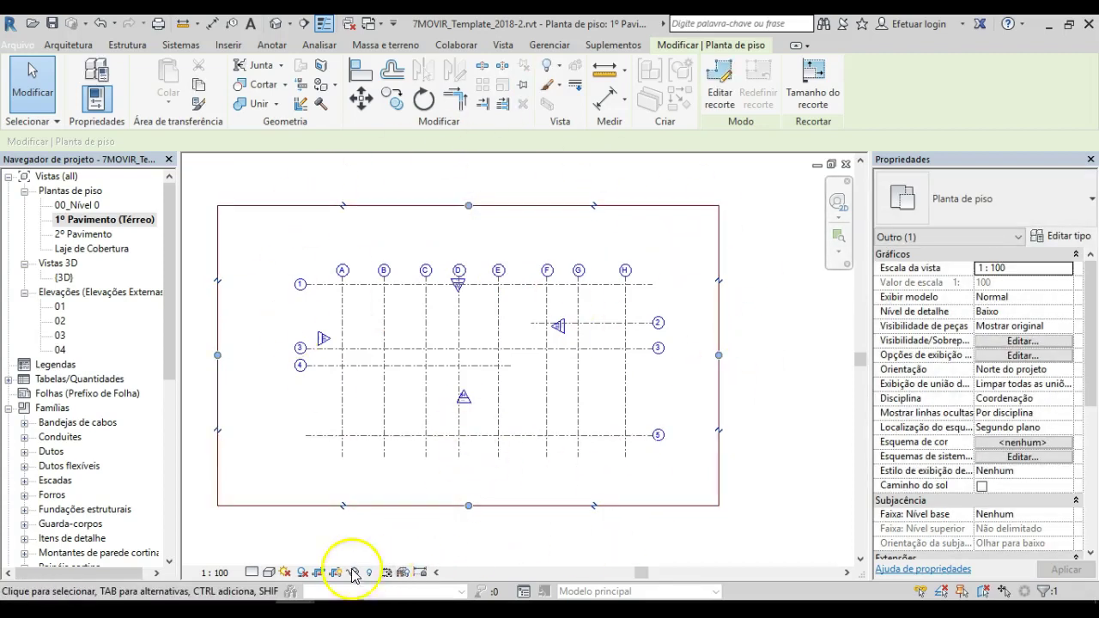
- Select the complete elevation 03 marker between lines F and G with an enclosing selection window, then clear the selection
scroll(569, 348, up, 3)
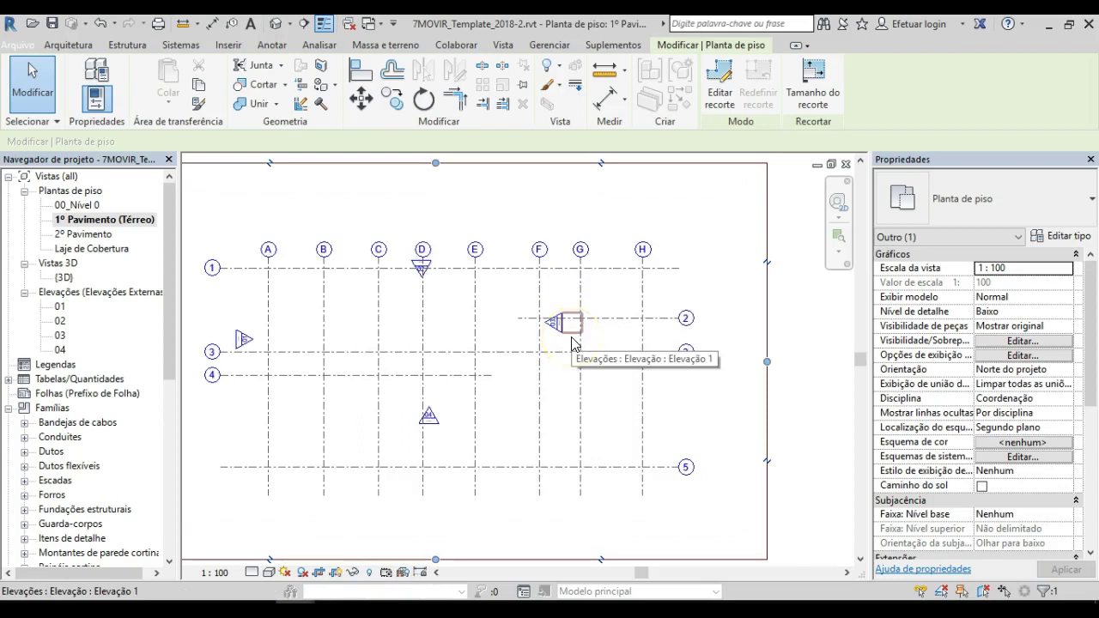
scroll(549, 335, up, 1)
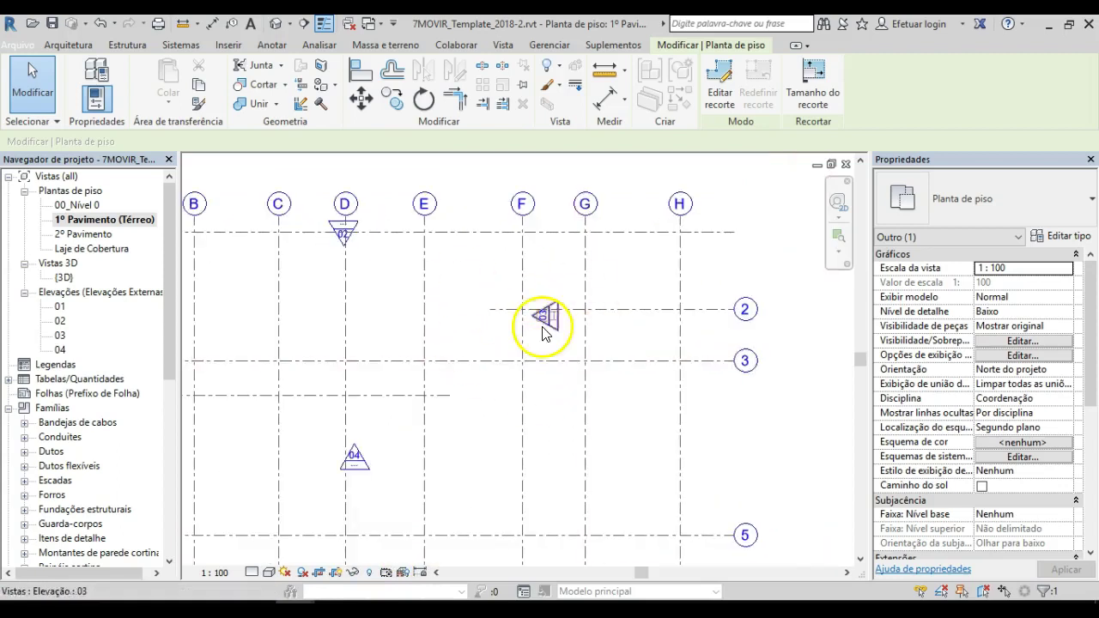
scroll(538, 350, down, 2)
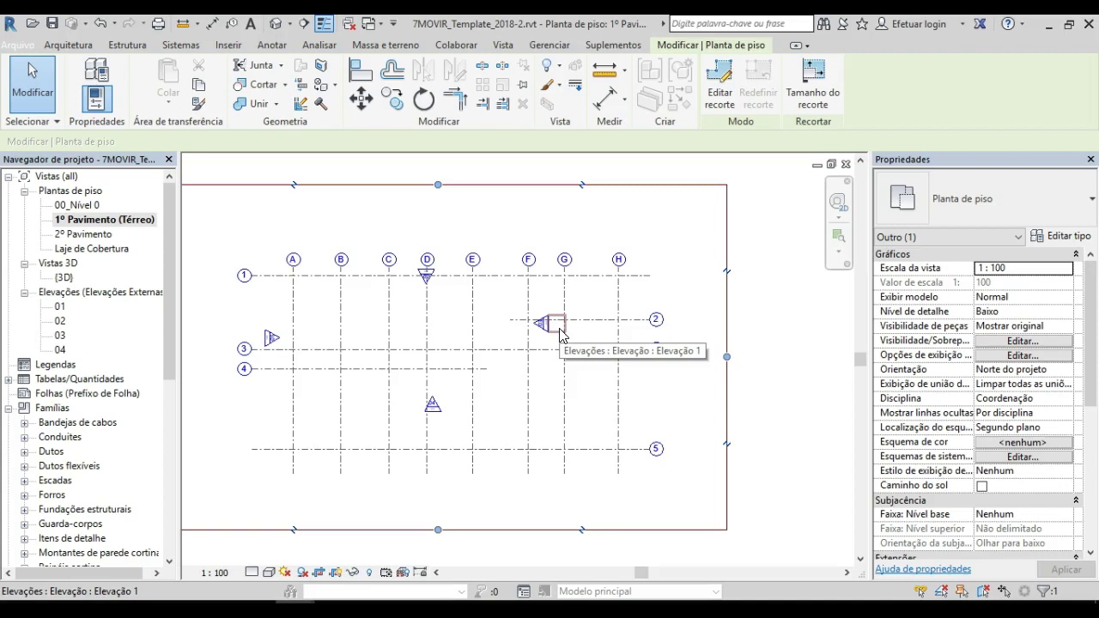
click(517, 309)
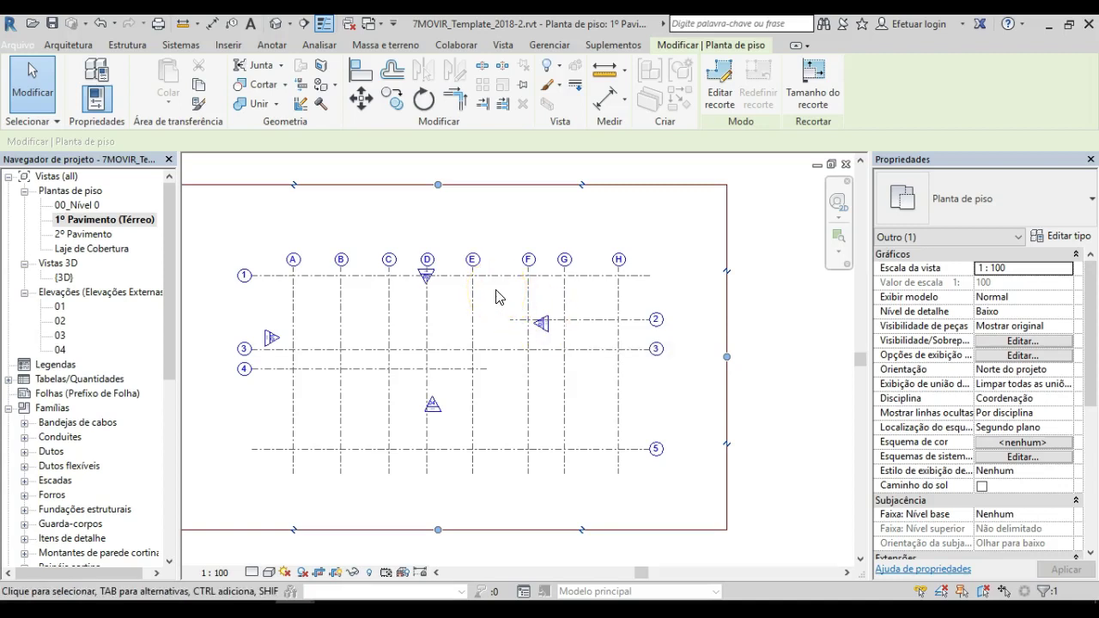
click(496, 292)
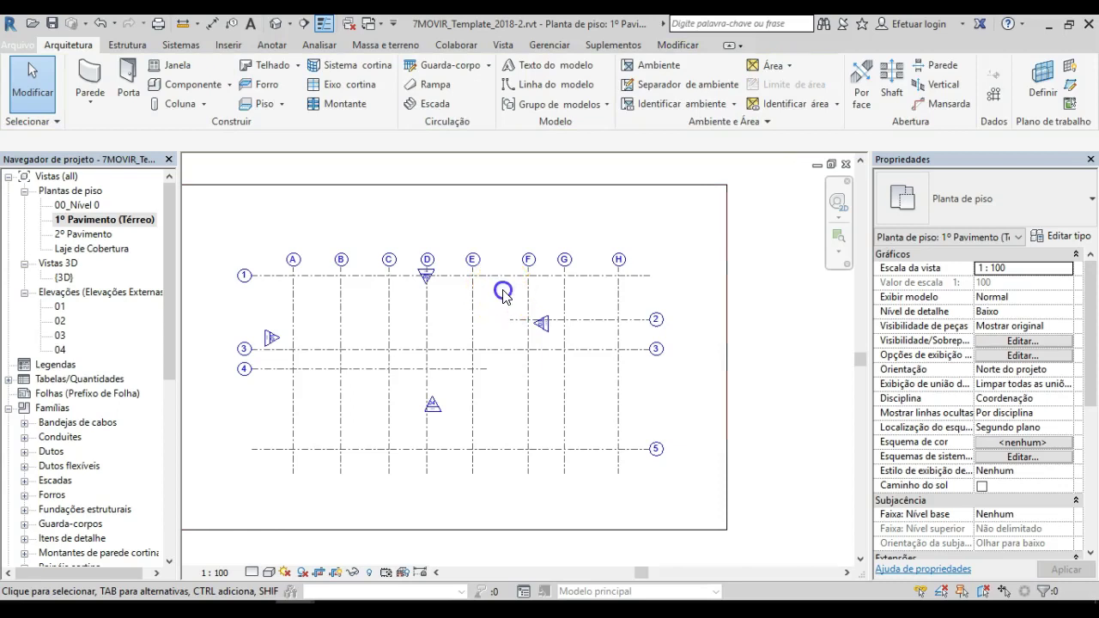
drag(503, 291, 548, 328)
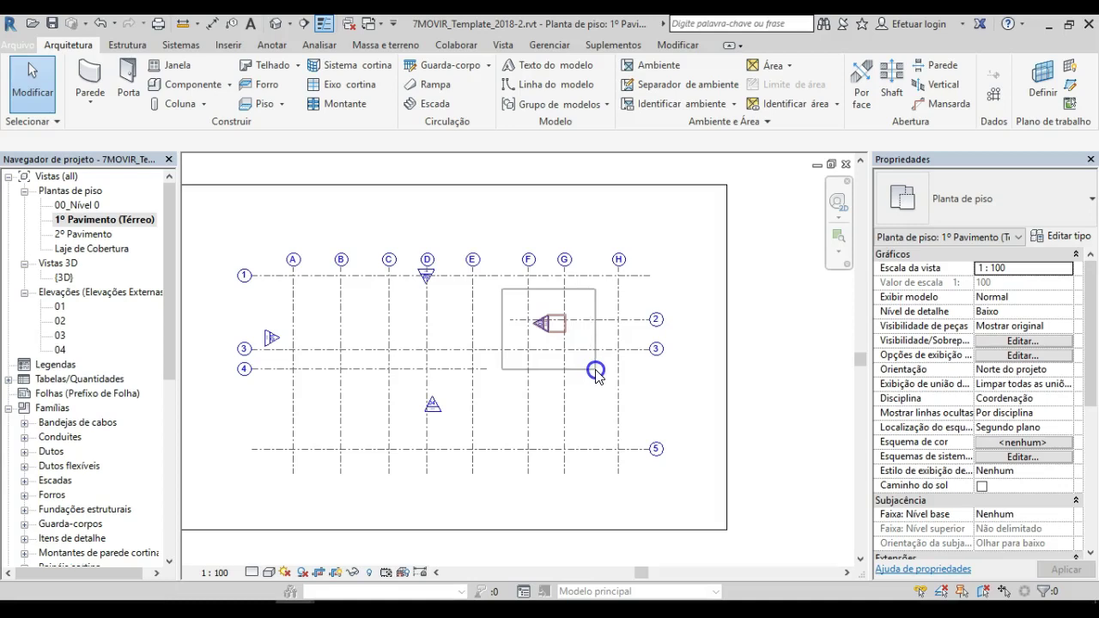
drag(596, 370, 595, 372)
click(670, 282)
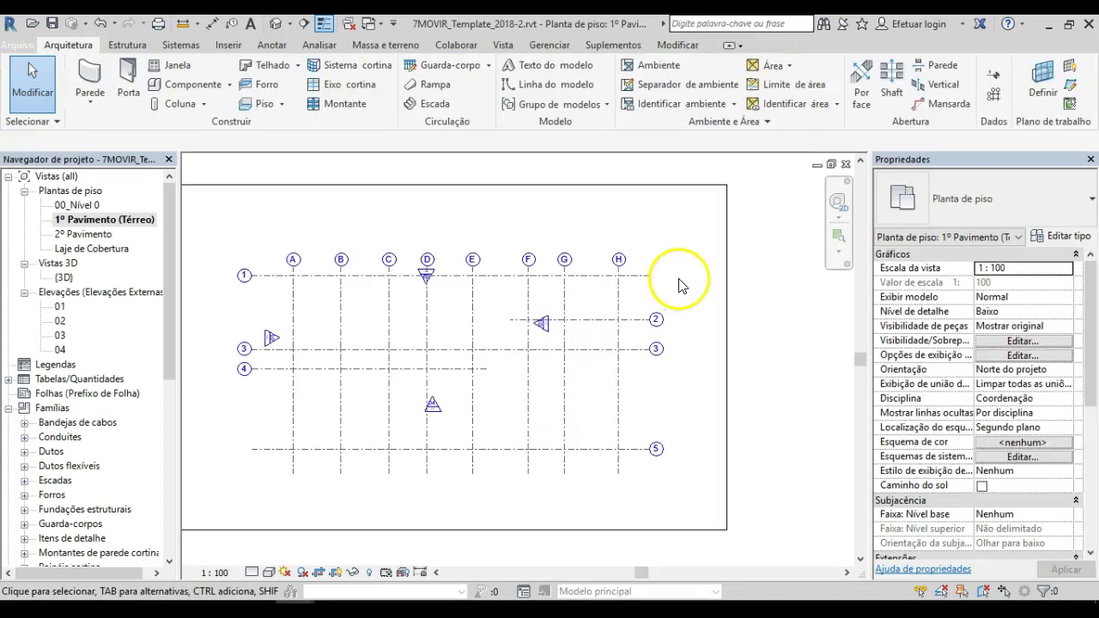
drag(702, 217, 611, 291)
drag(608, 319, 607, 340)
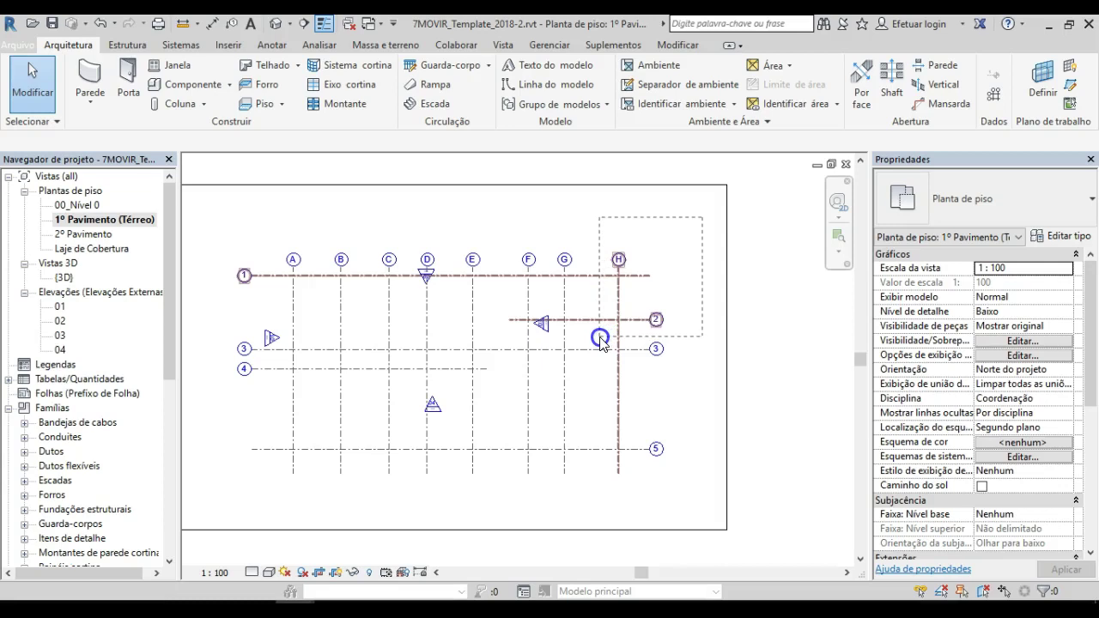
drag(607, 341, 599, 338)
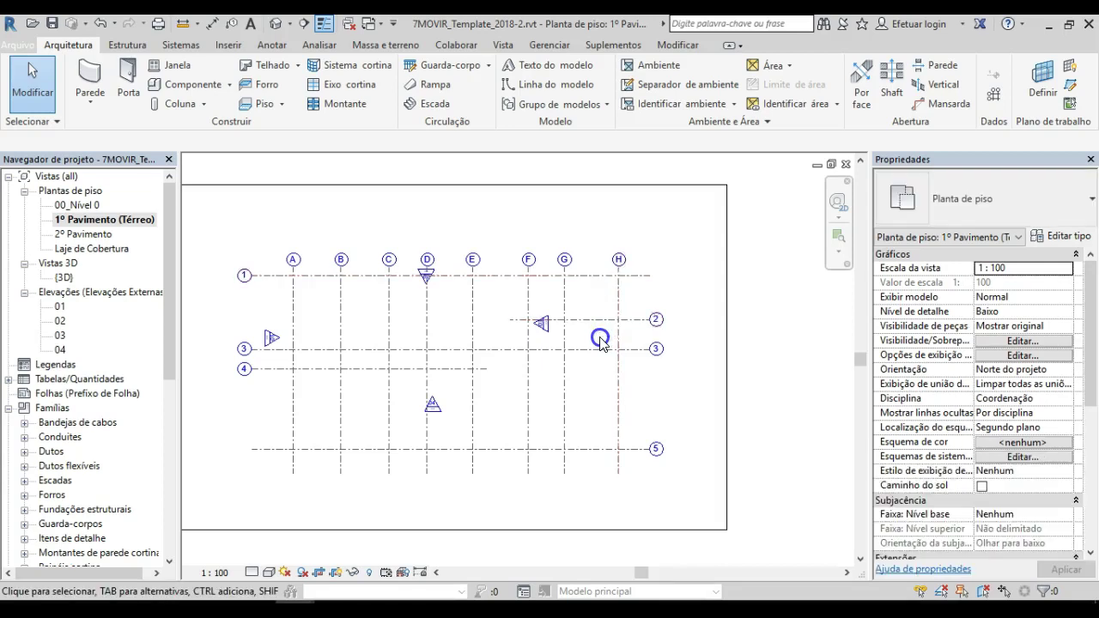
- Select elevation 03's arrow between lines F and G to show its view extents, then select the marker's square body
scroll(536, 322, up, 4)
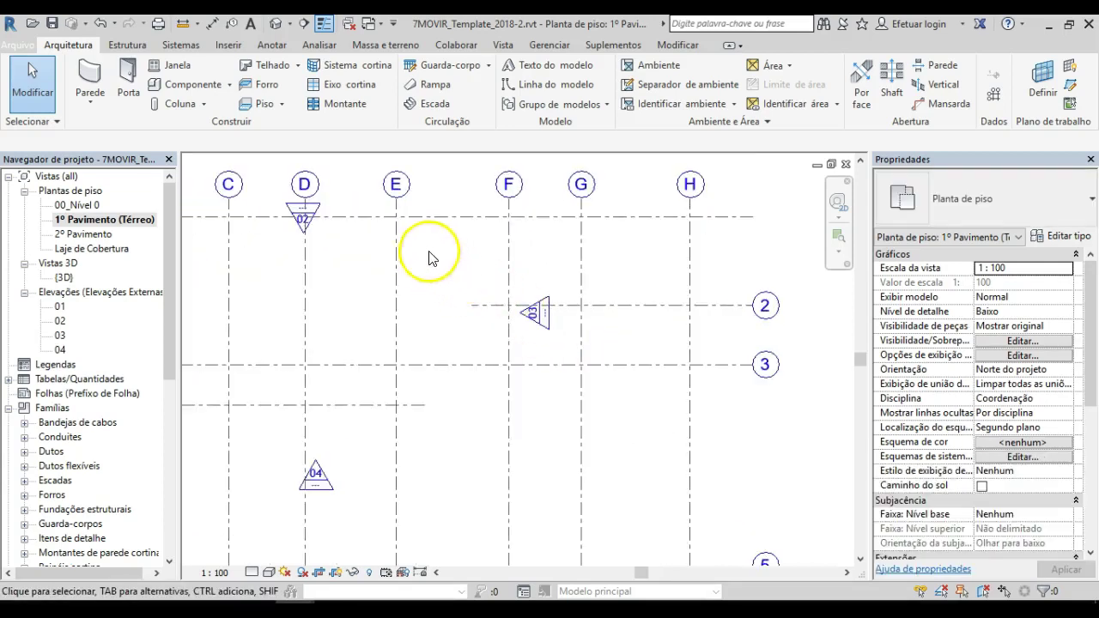
double_click(539, 319)
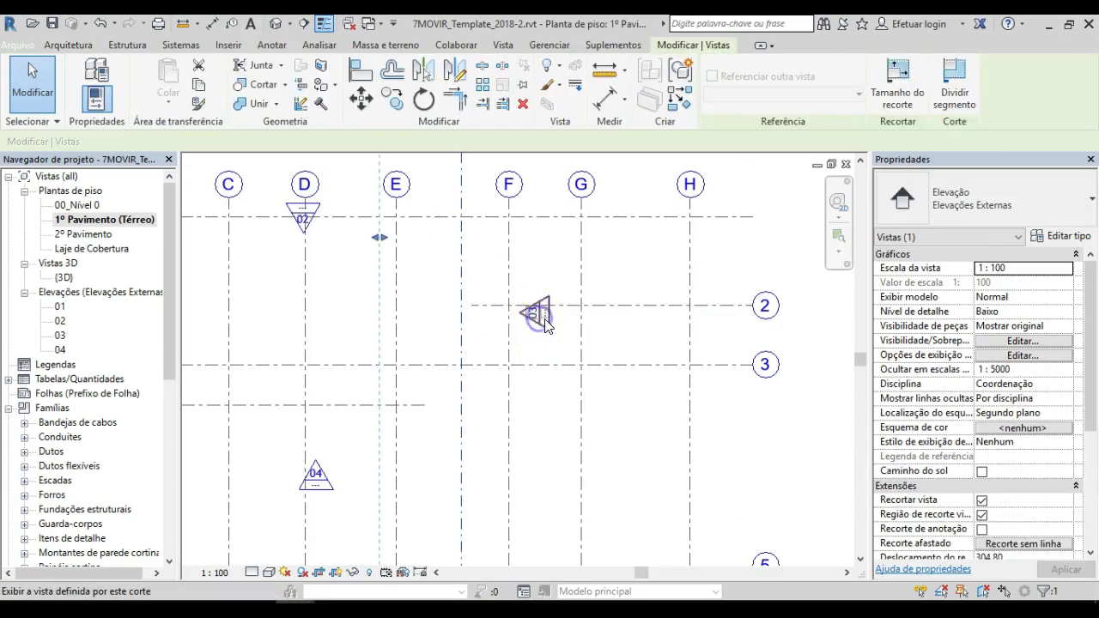
double_click(534, 317)
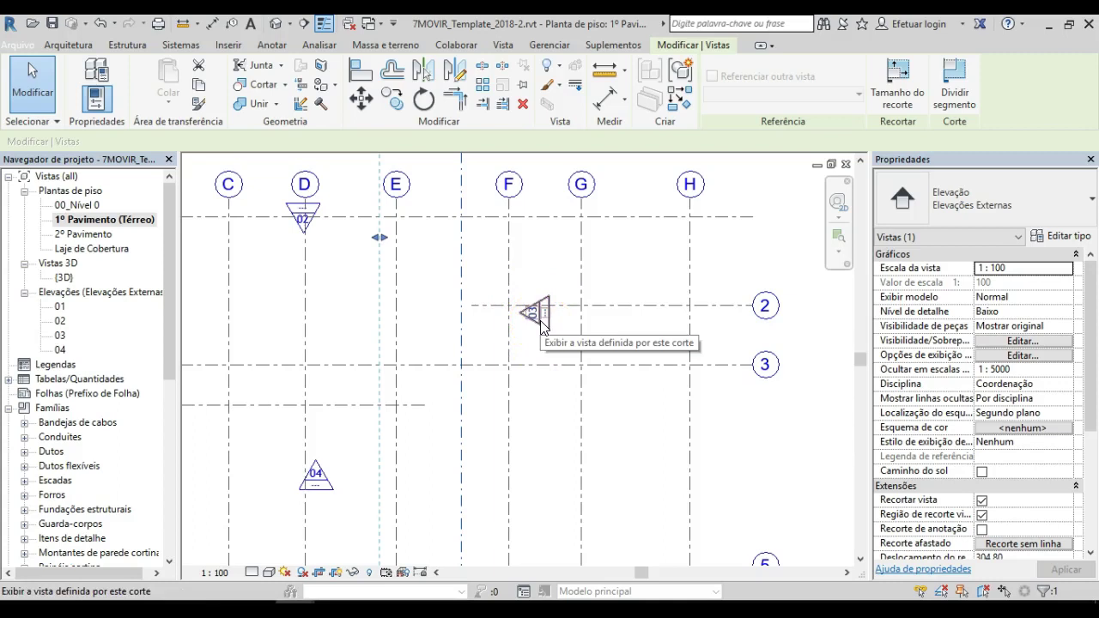
click(566, 334)
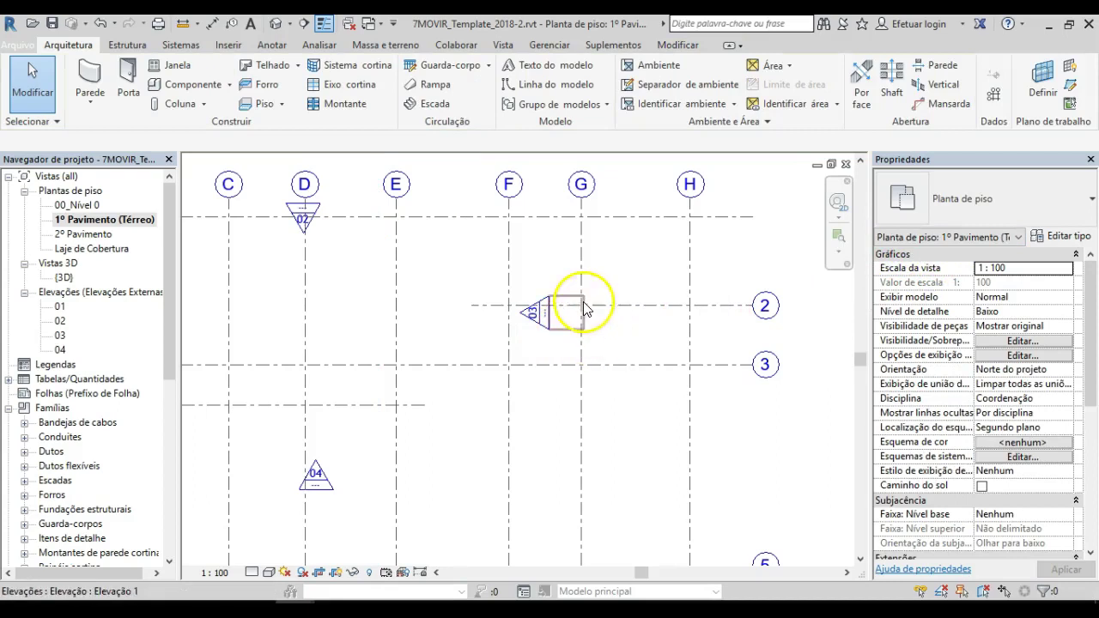
click(570, 308)
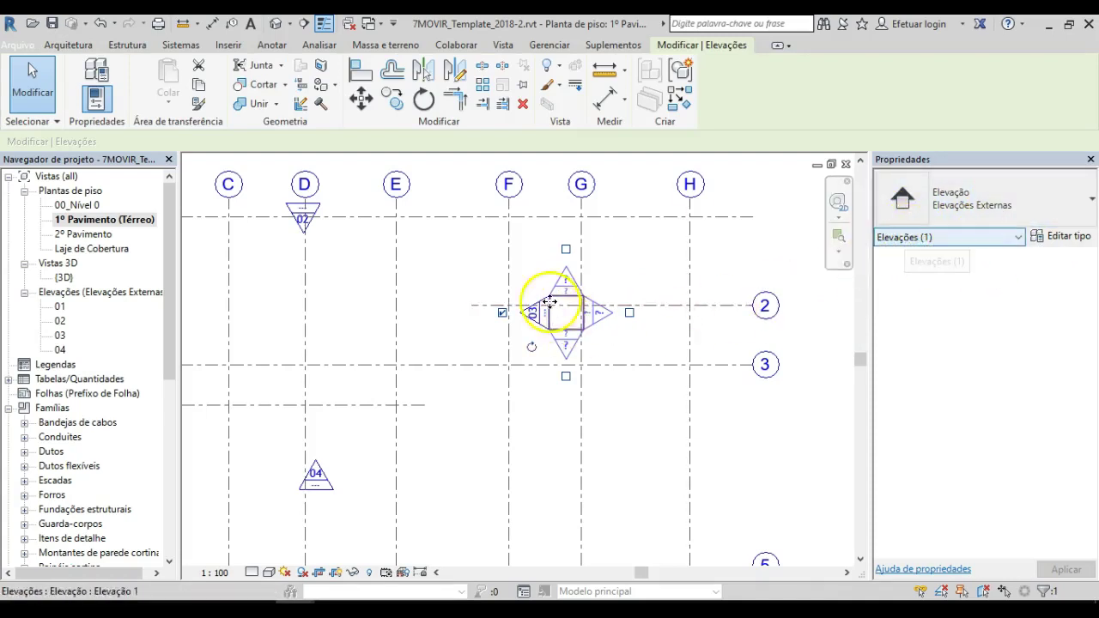
- Move the complete elevation 03 marker, arrow and body together, outside line H, level with the space between lines 3 and 5
click(459, 250)
drag(459, 251, 665, 377)
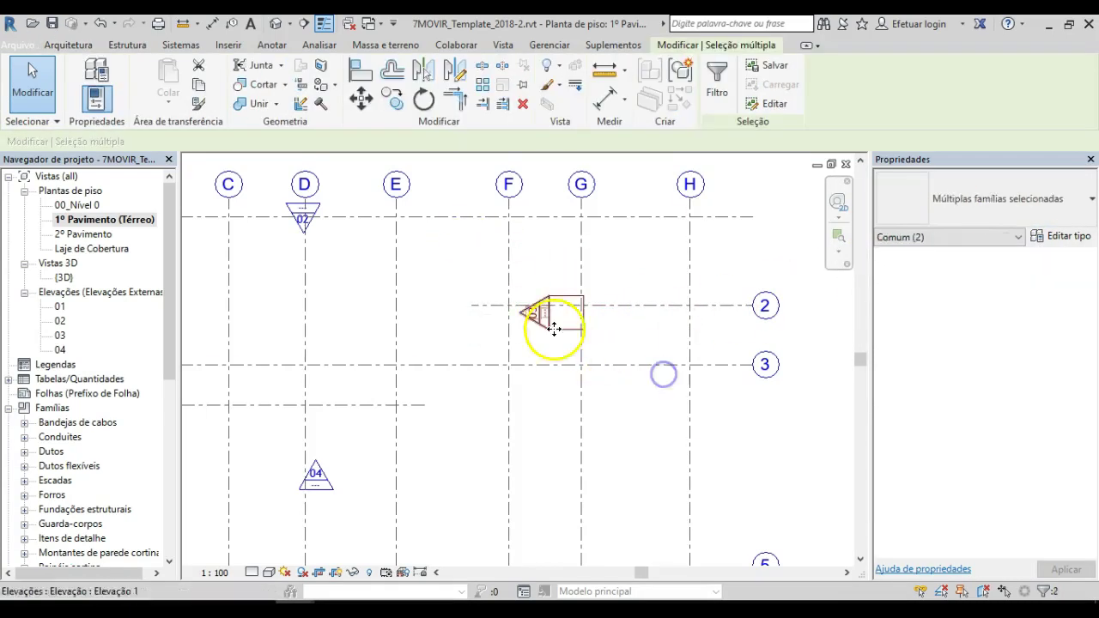
drag(547, 324, 816, 444)
middle_drag(694, 443, 483, 380)
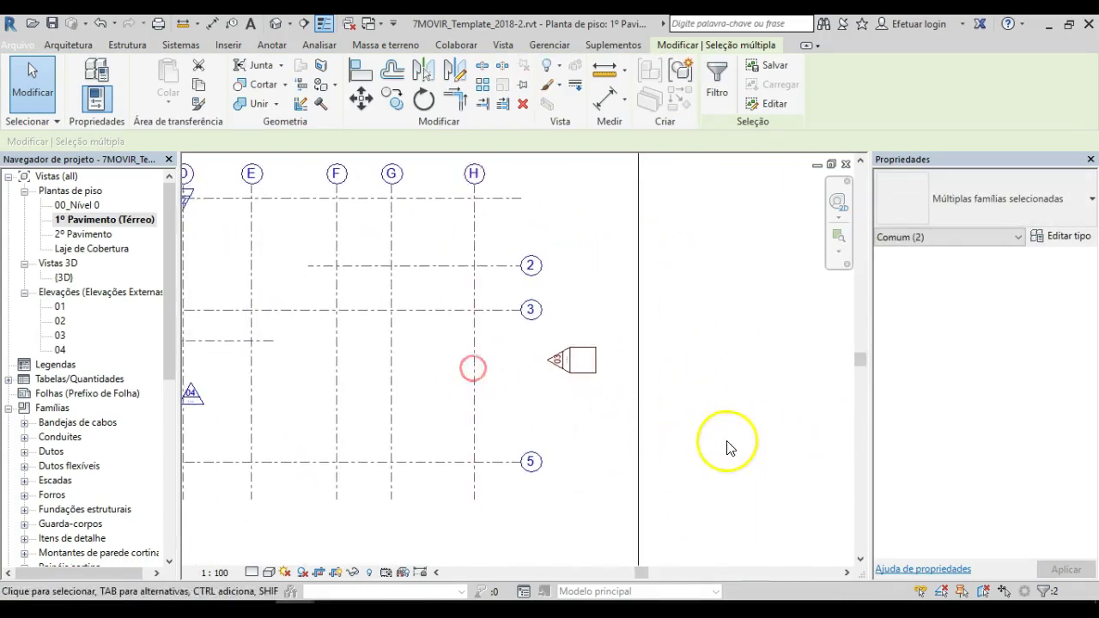
click(726, 441)
- Shorten elevation 03's view line at both ends within the crop region and extend its depth past the heads of lines 1, 3 and 4
click(551, 359)
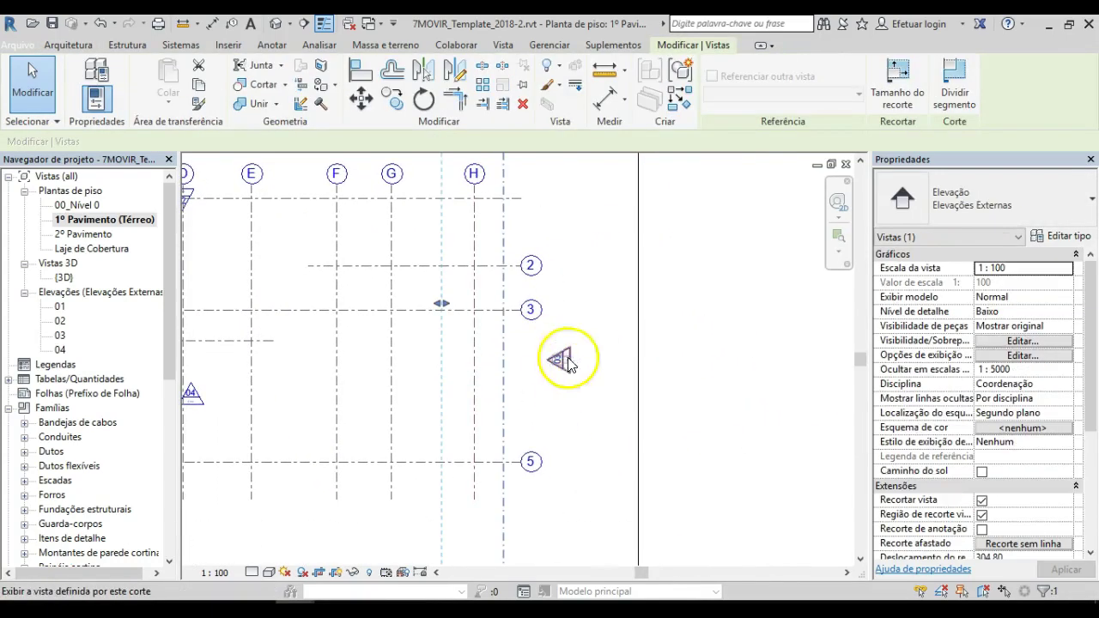
scroll(507, 371, down, 2)
scroll(507, 370, down, 2)
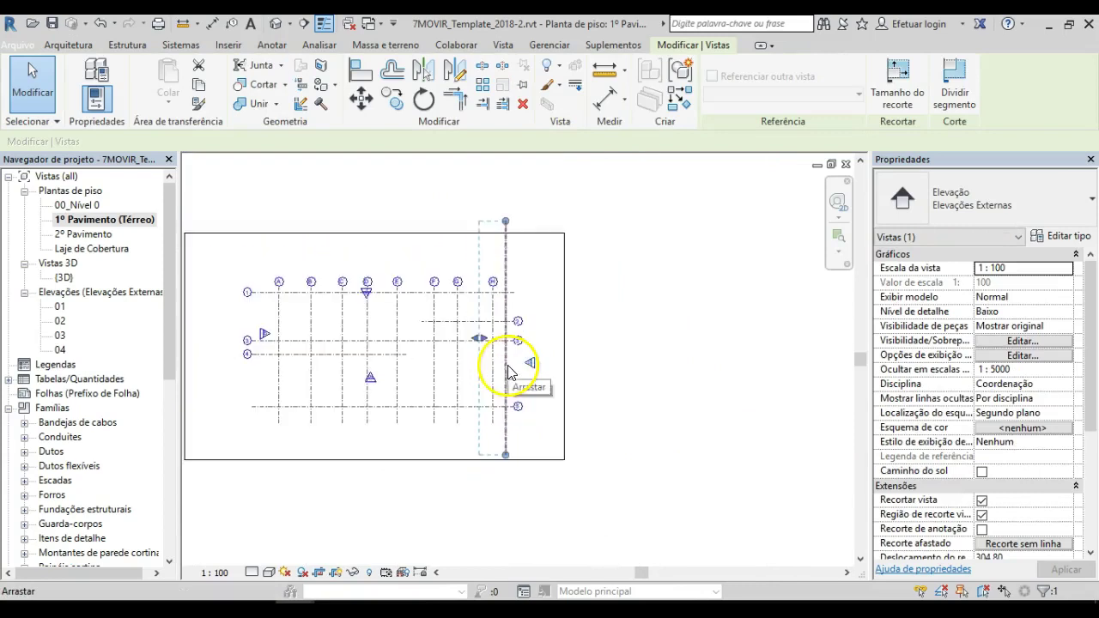
click(505, 222)
click(504, 250)
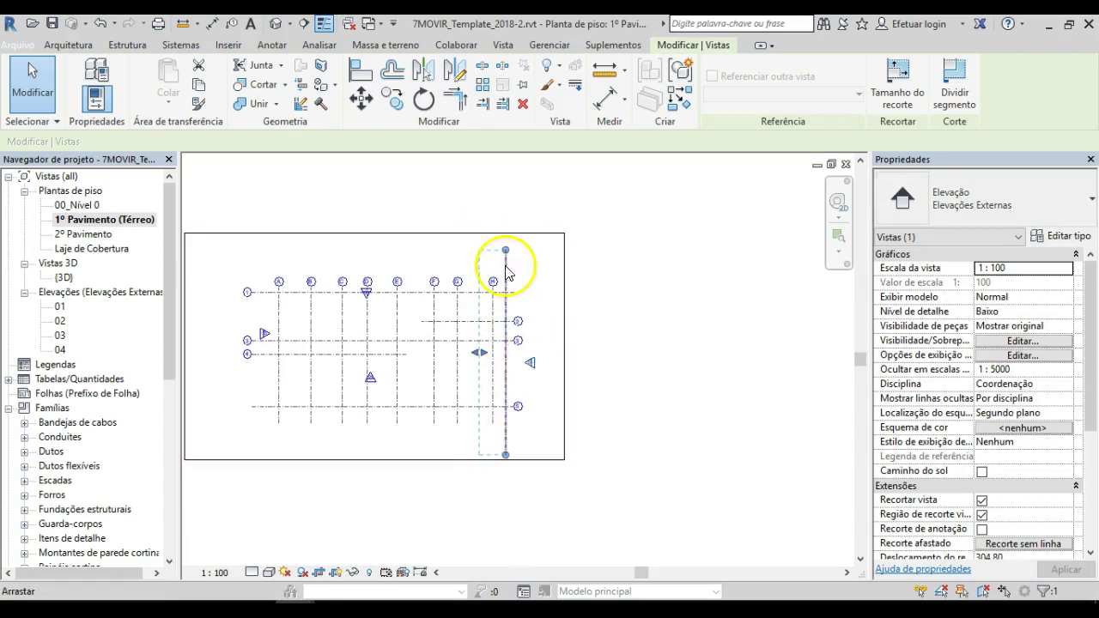
scroll(493, 343, up, 2)
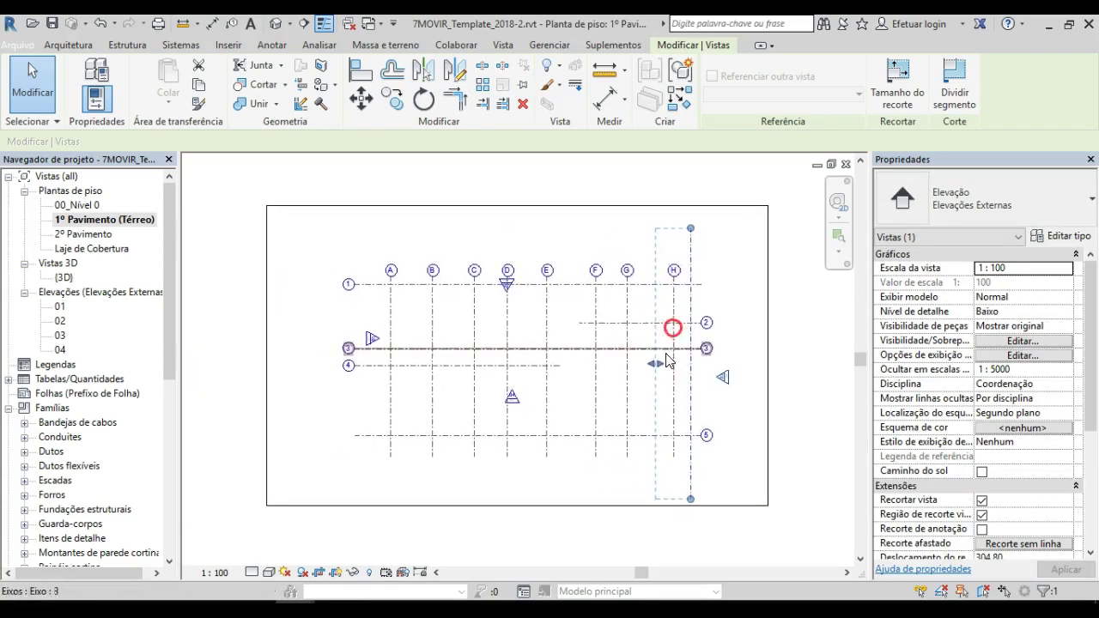
drag(654, 369, 309, 368)
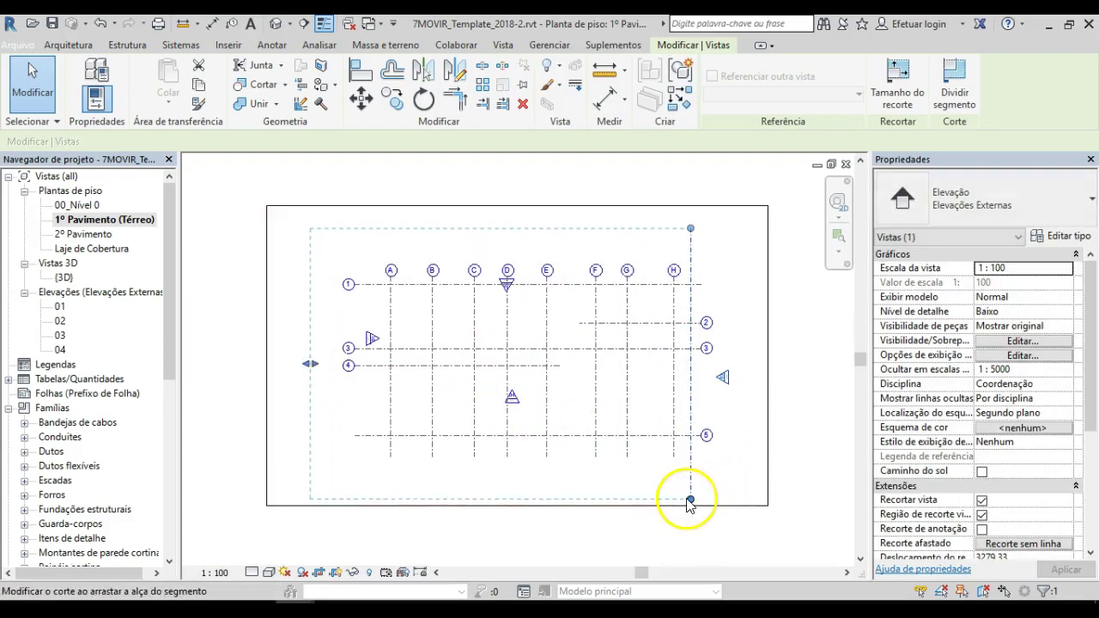
drag(691, 501, 690, 490)
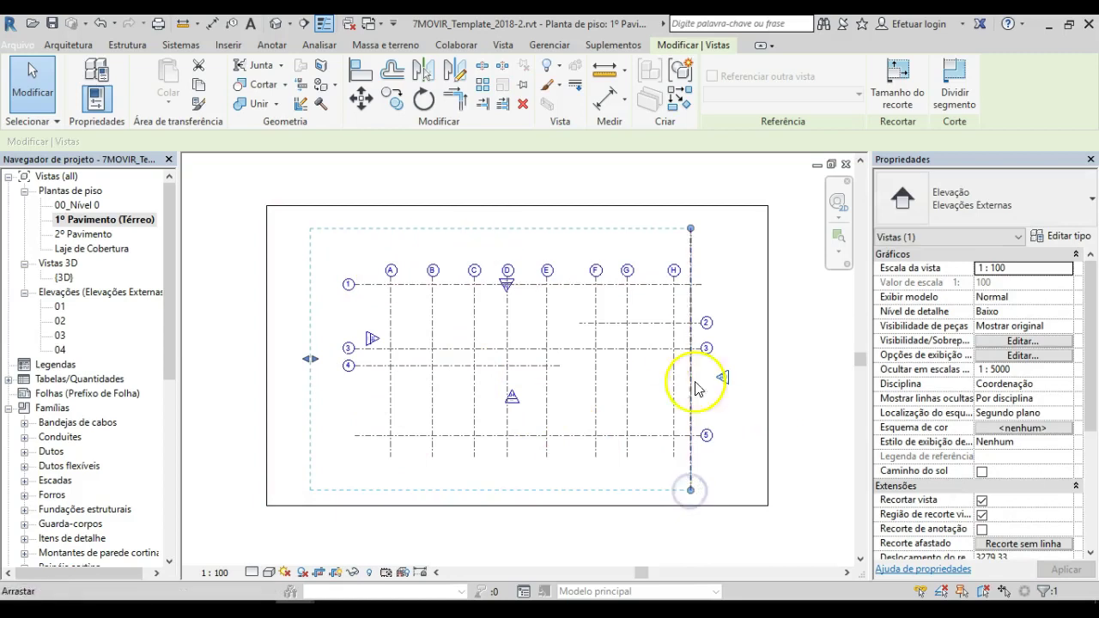
click(746, 429)
- Move the complete elevation 04 marker below the lower ends of the lettered grid lines and extend its view depth beyond their heads
drag(483, 373, 544, 441)
drag(511, 405, 525, 498)
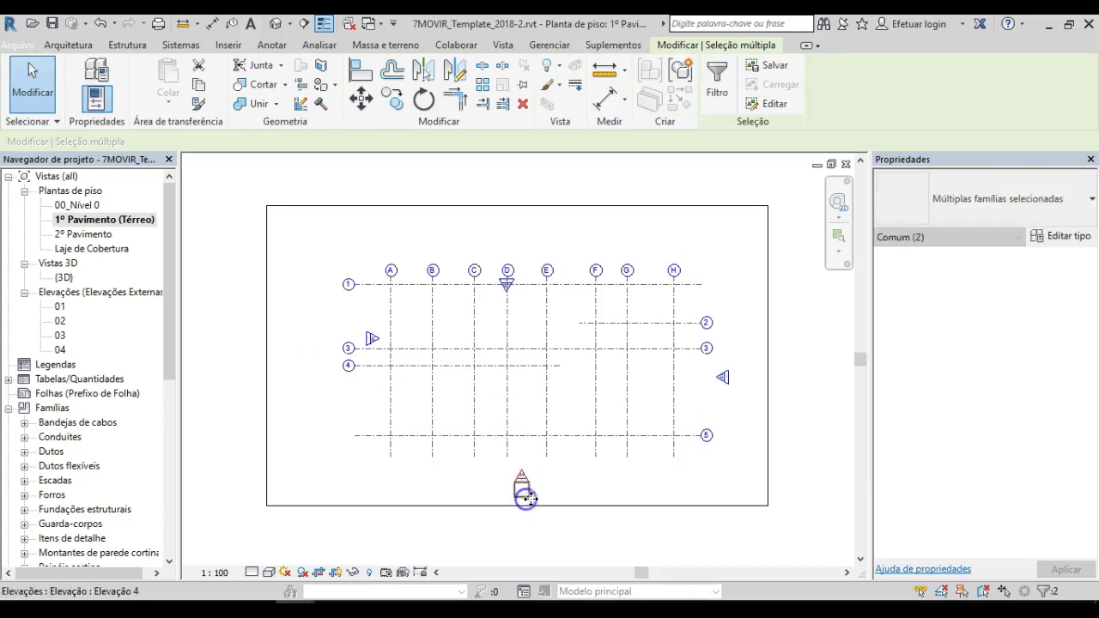
click(550, 502)
click(524, 481)
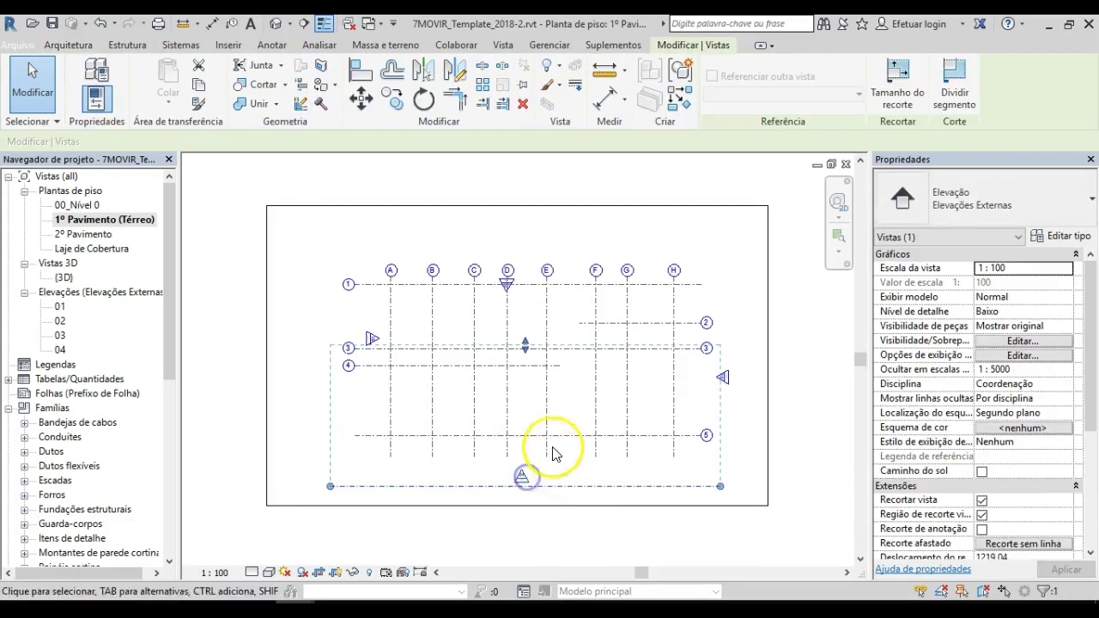
drag(527, 348, 527, 243)
click(324, 316)
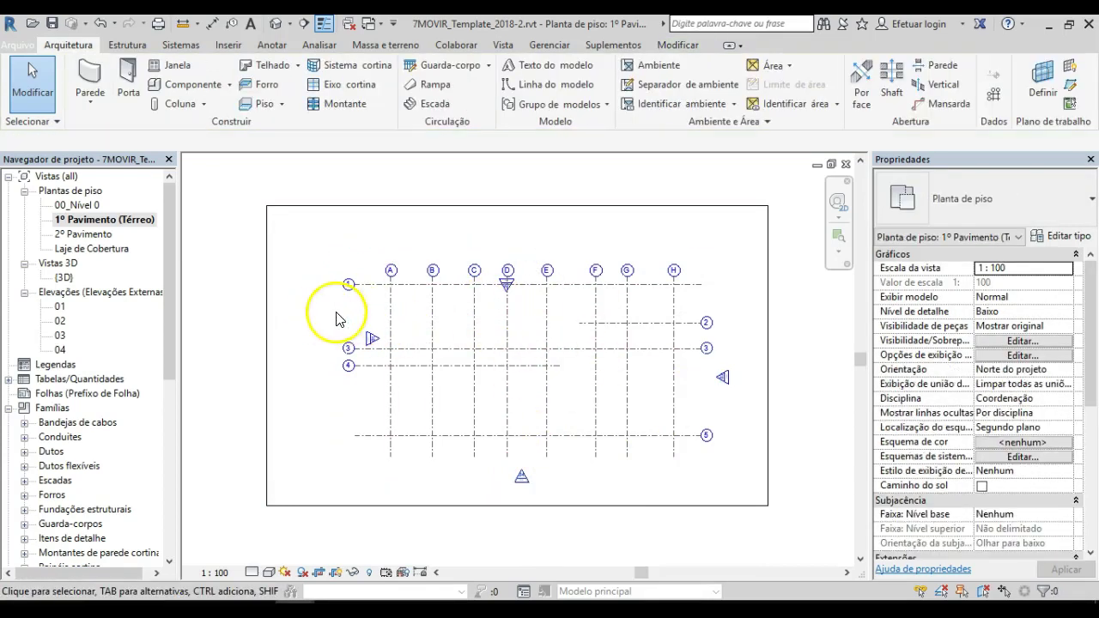
- Move the complete elevation 01 marker outside the heads of lines 3 and 4 and extend its view depth past the elevation 03 marker
drag(395, 361, 326, 311)
mouse_move(394, 358)
mouse_down()
mouse_move(361, 338)
mouse_move(294, 368)
mouse_up()
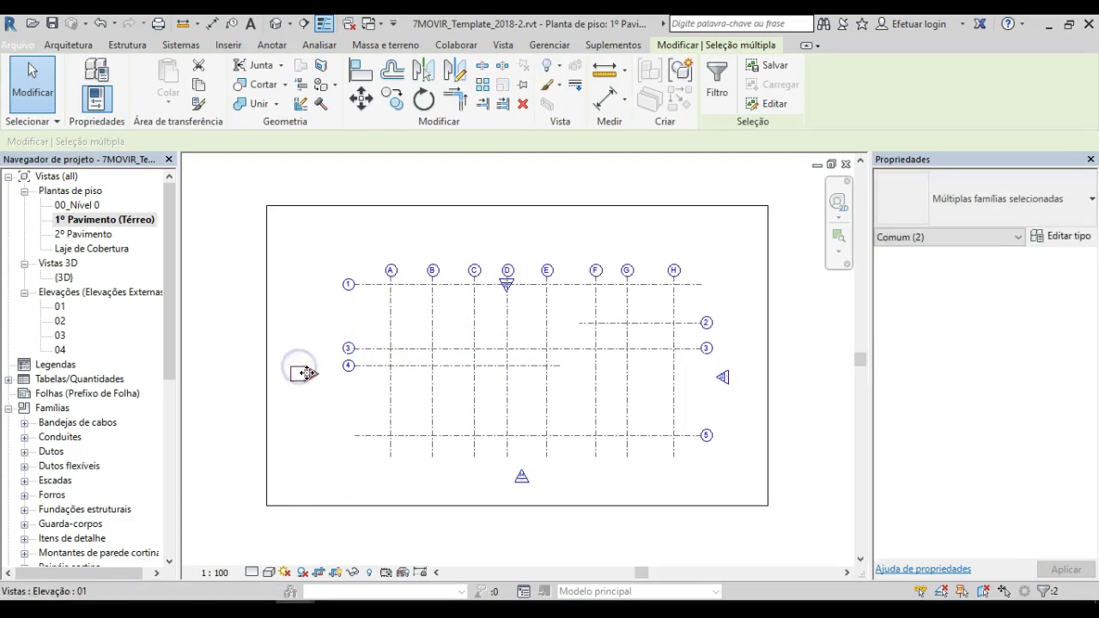
key(Escape)
click(310, 377)
drag(582, 404, 745, 418)
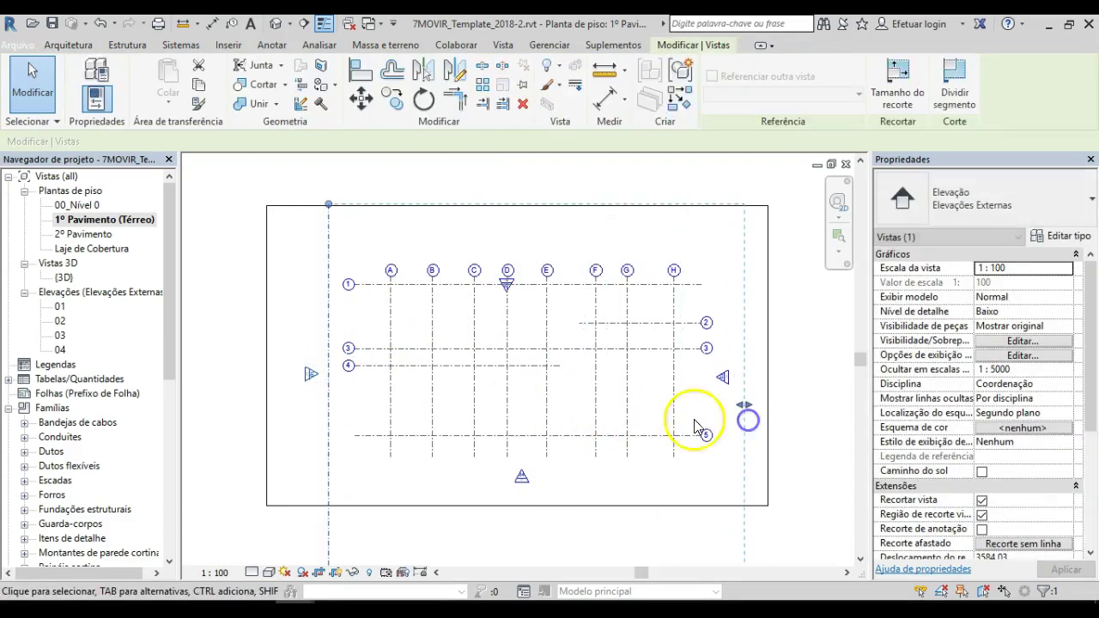
scroll(549, 357, down, 1)
click(546, 358)
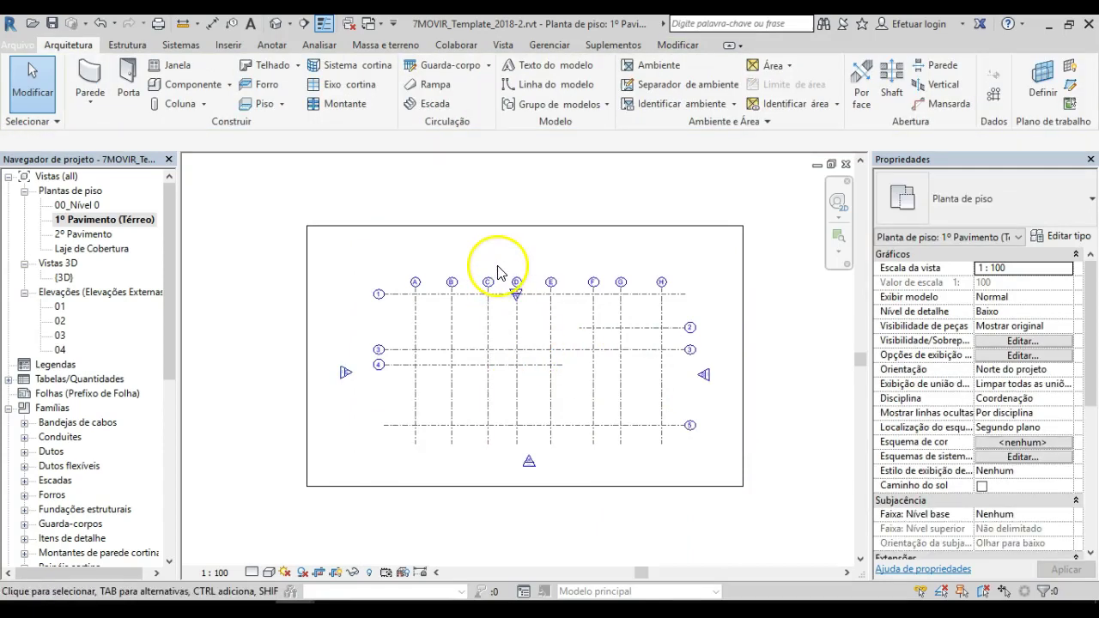
- Select the complete elevation 02 marker at grid line D and move it above the line's head, inside the crop region
click(526, 319)
scroll(520, 299, up, 2)
key(Escape)
drag(531, 311, 564, 267)
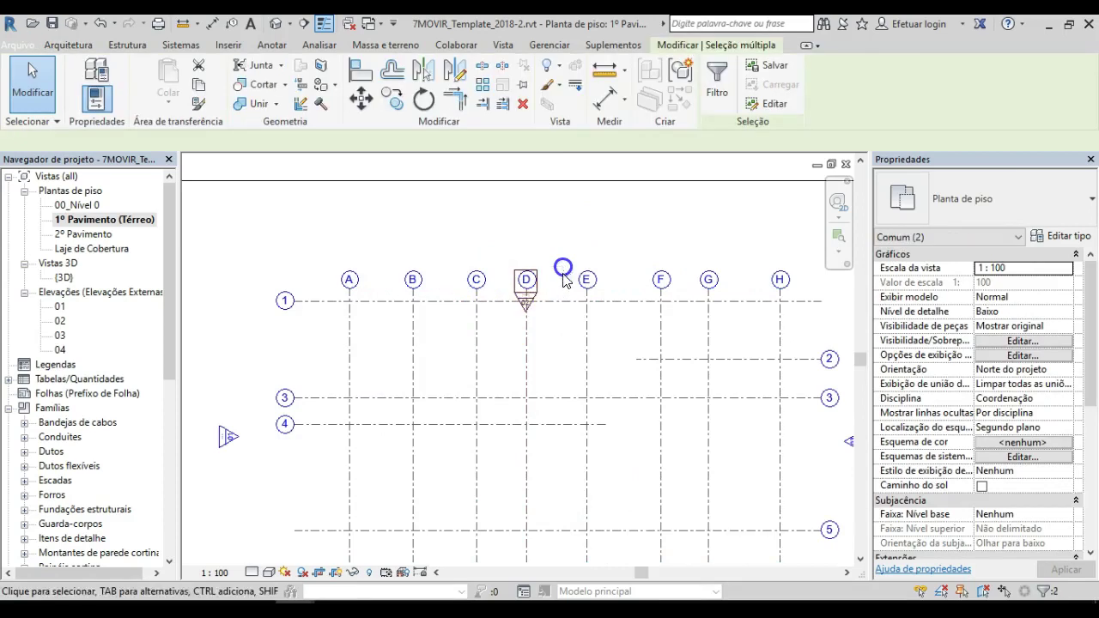
scroll(532, 277, up, 3)
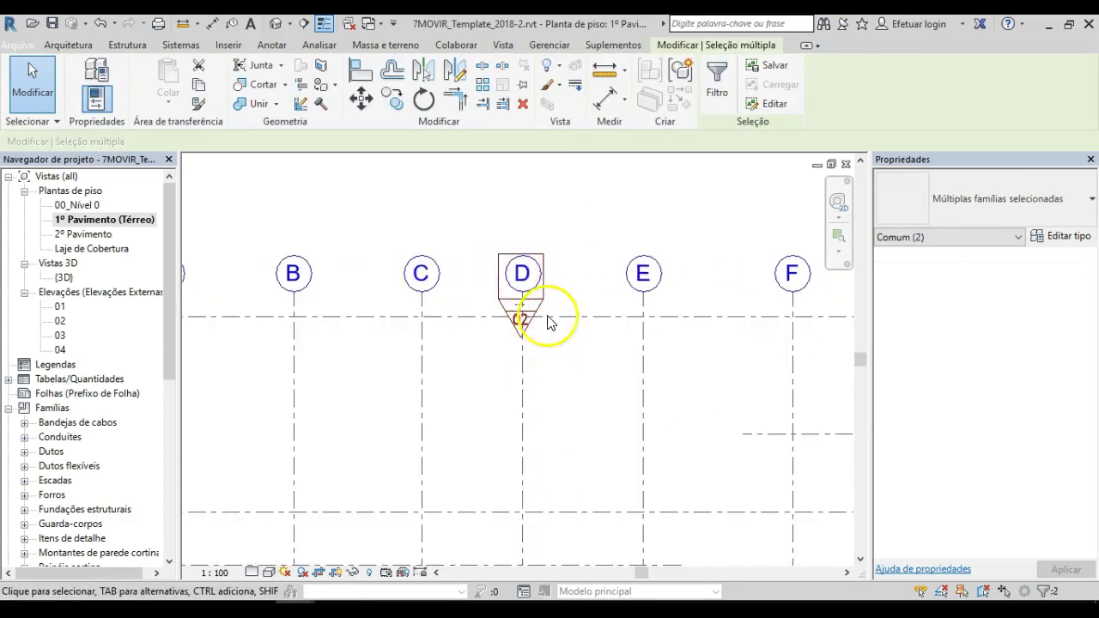
drag(541, 300, 553, 178)
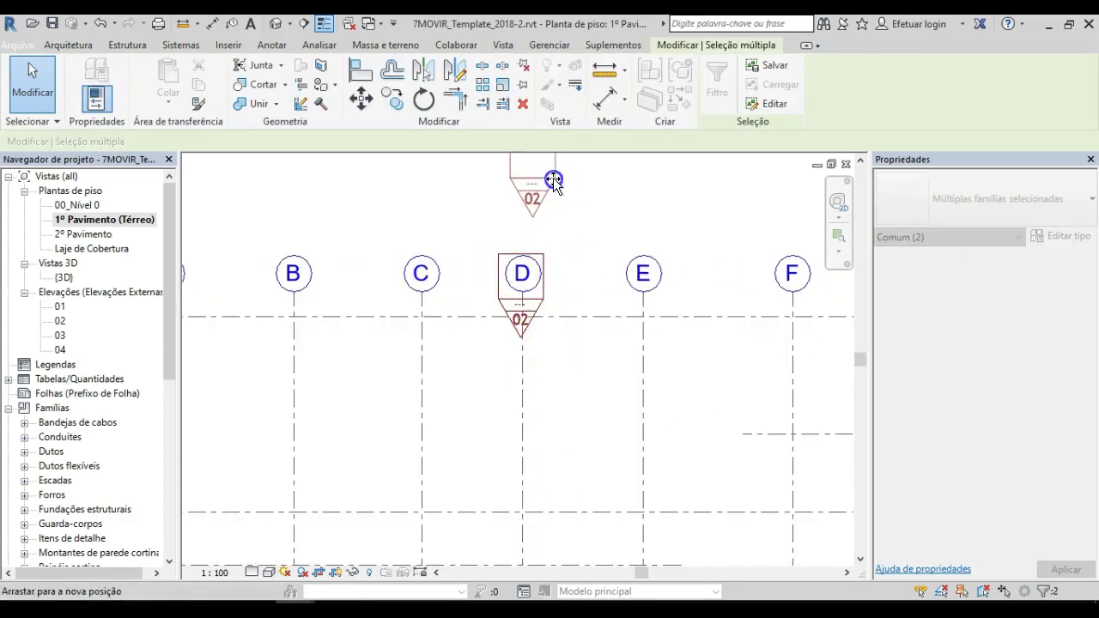
scroll(571, 281, down, 3)
click(524, 400)
- Extend elevation 02's view depth past the elevation 04 marker and adjust both ends of its view line to sit just outside markers 01 and 03
click(510, 345)
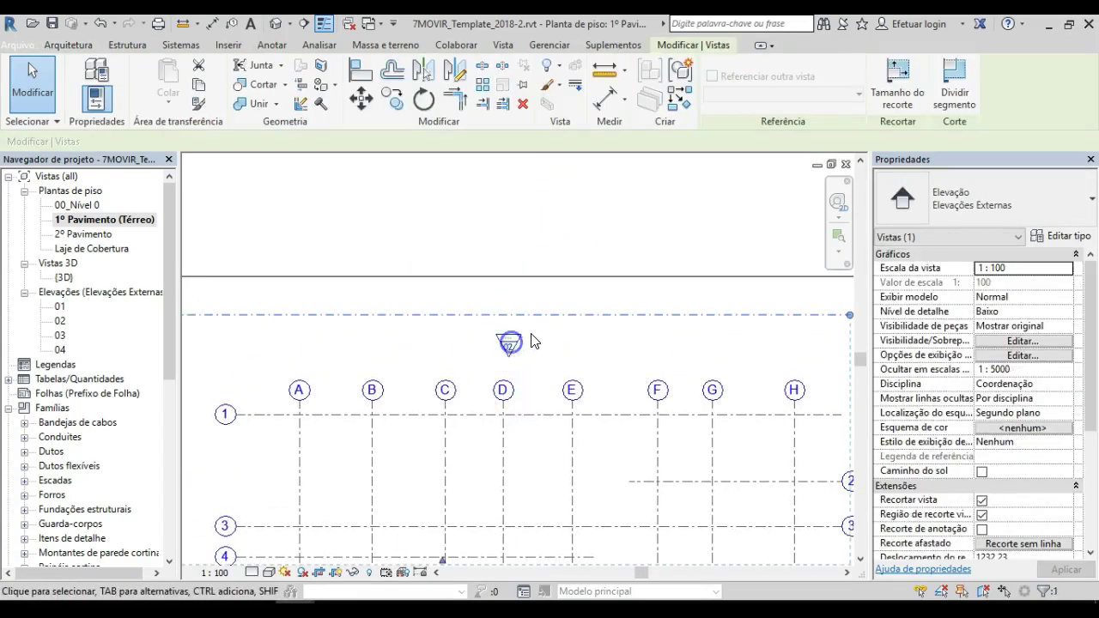
scroll(510, 346, down, 3)
drag(491, 459, 490, 560)
drag(286, 326, 325, 326)
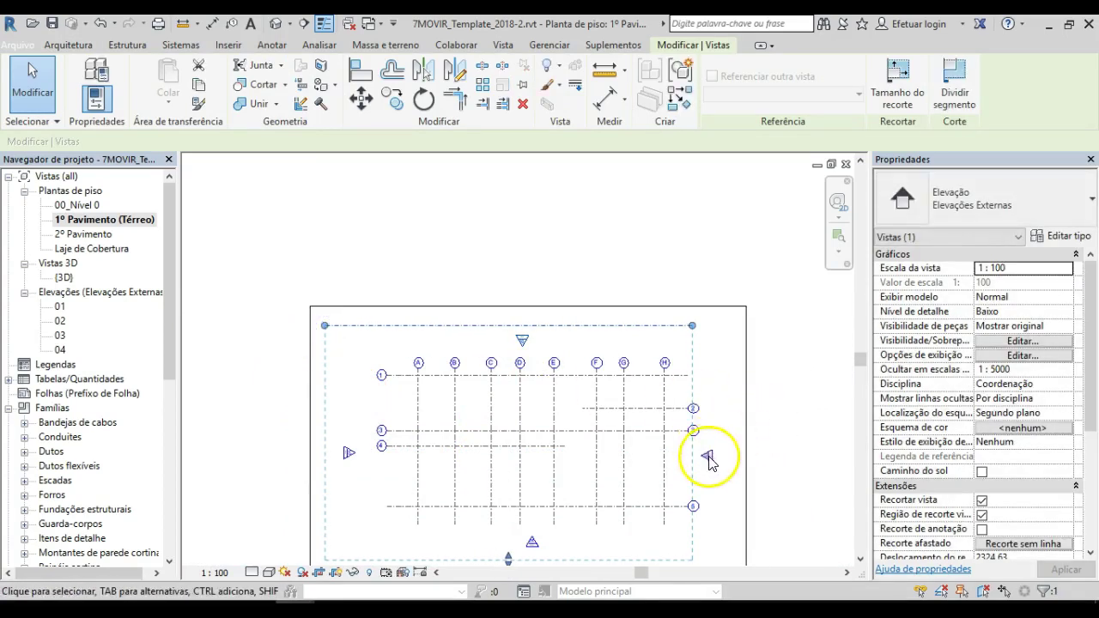
drag(693, 327, 721, 328)
click(649, 266)
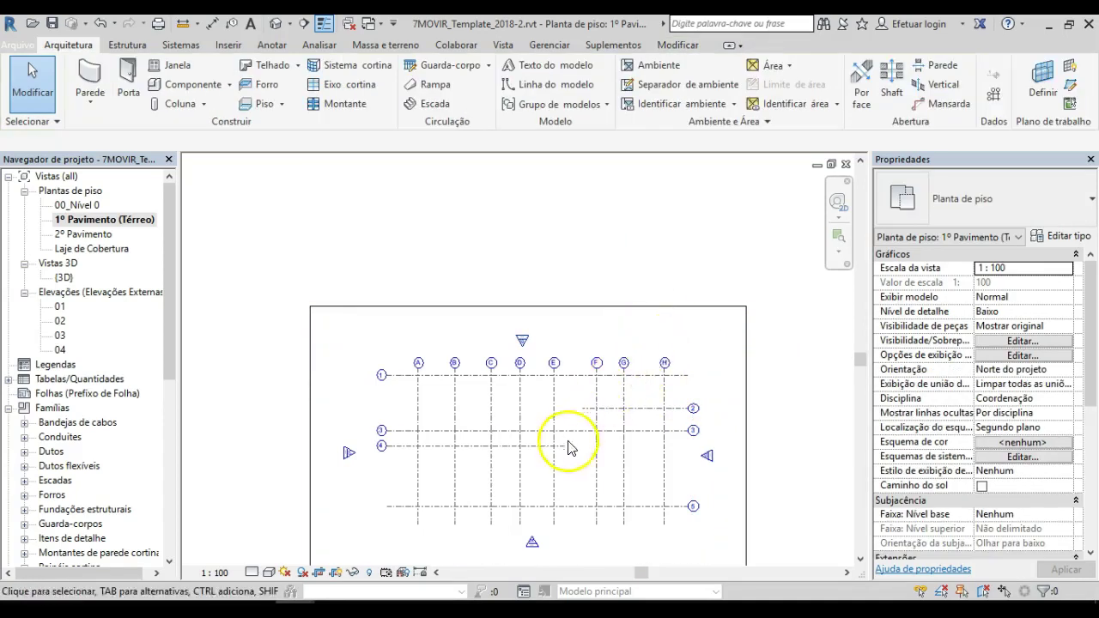
- Begin saving the project and browse to the folder _DISCIPLINAS, 7MOVIR_MODELAMENTO VIRTUAL II, 2018-2, VÍDEO AULAS
scroll(583, 404, up, 4)
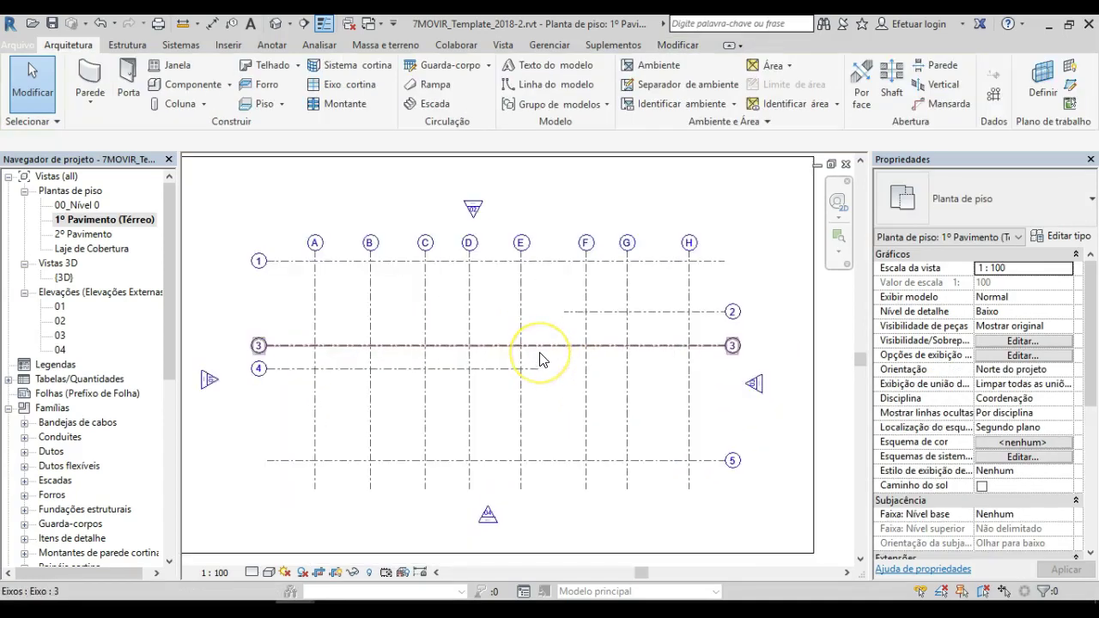
scroll(539, 358, up, 1)
mouse_move(517, 365)
middle_down()
mouse_move(547, 370)
mouse_move(536, 364)
middle_up()
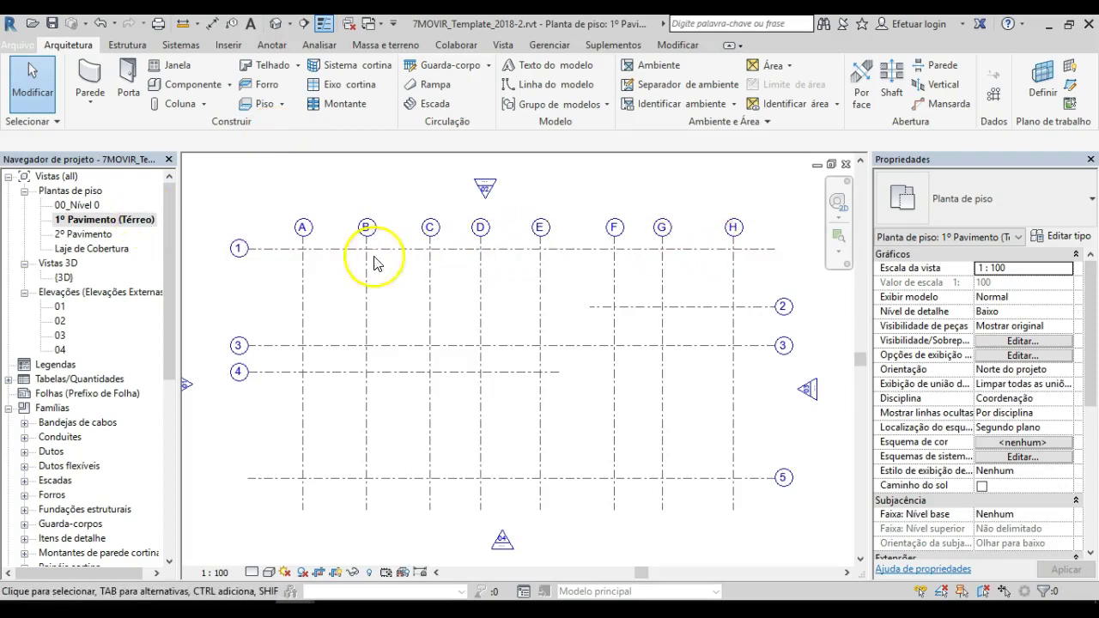
click(94, 82)
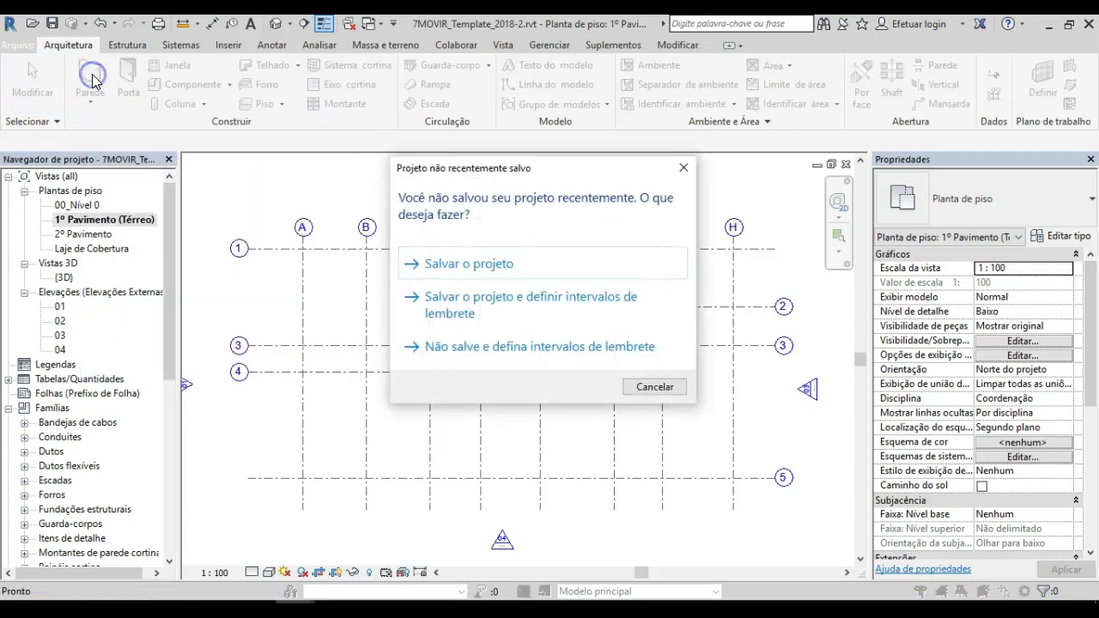
click(472, 268)
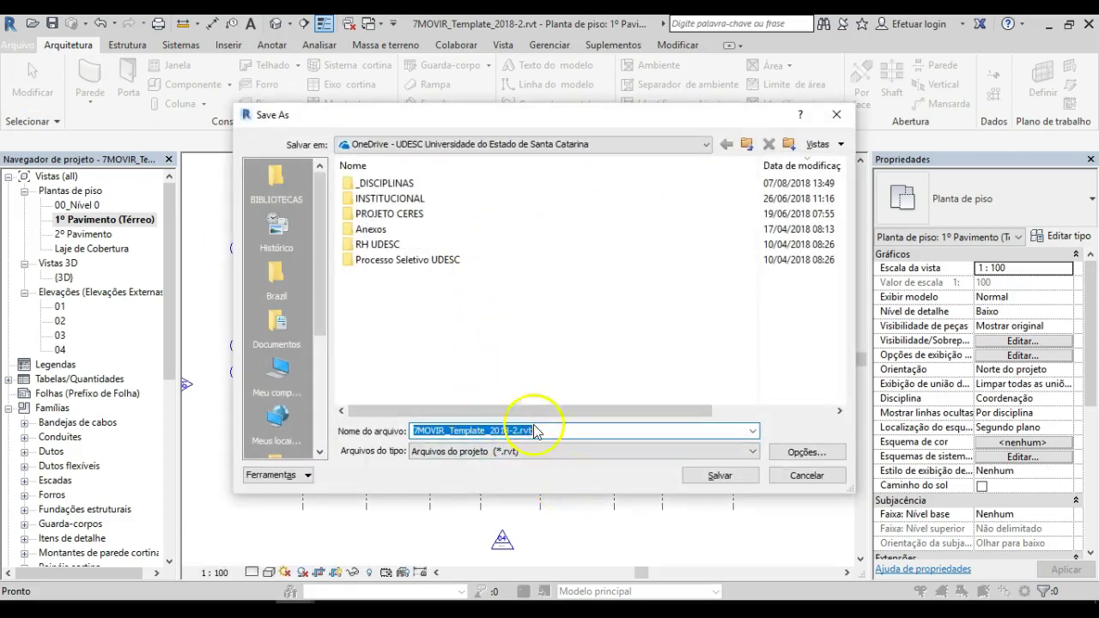
click(381, 185)
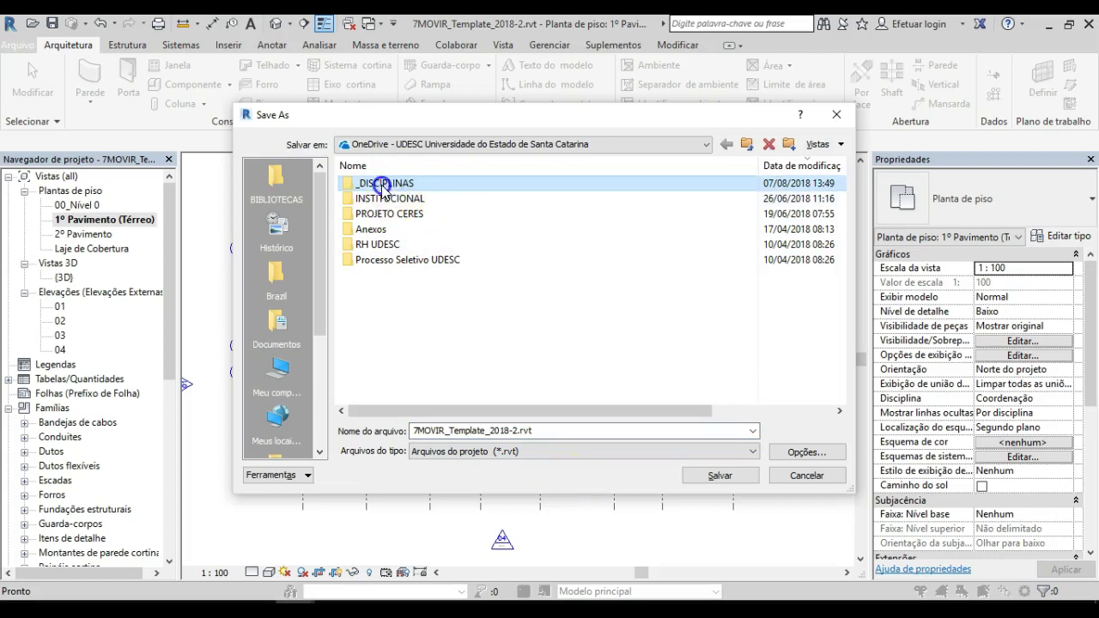
double_click(381, 184)
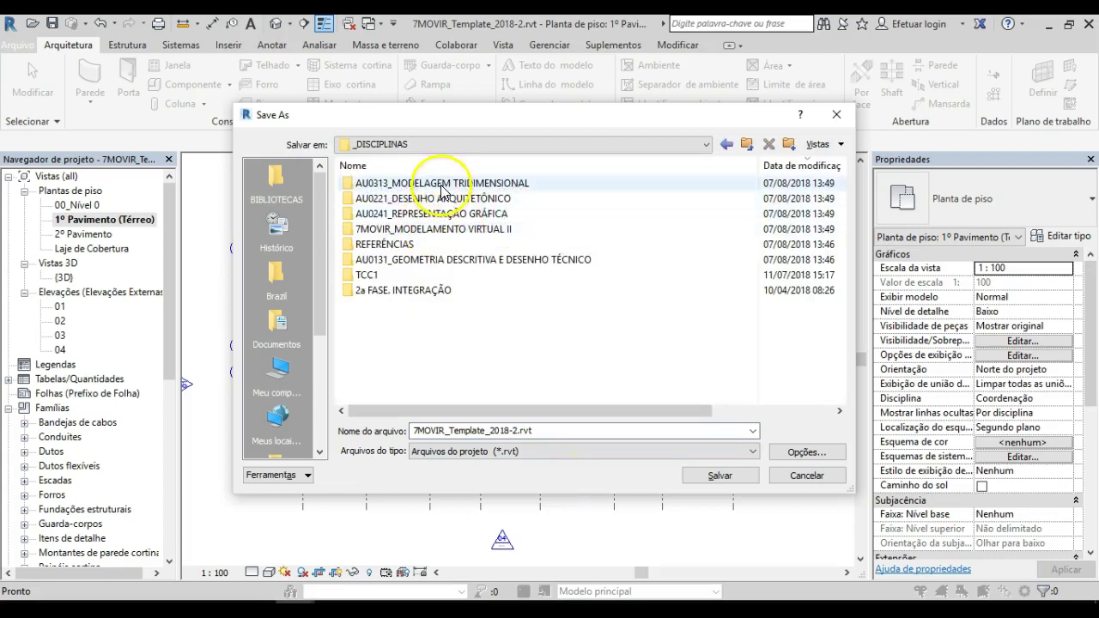
double_click(442, 183)
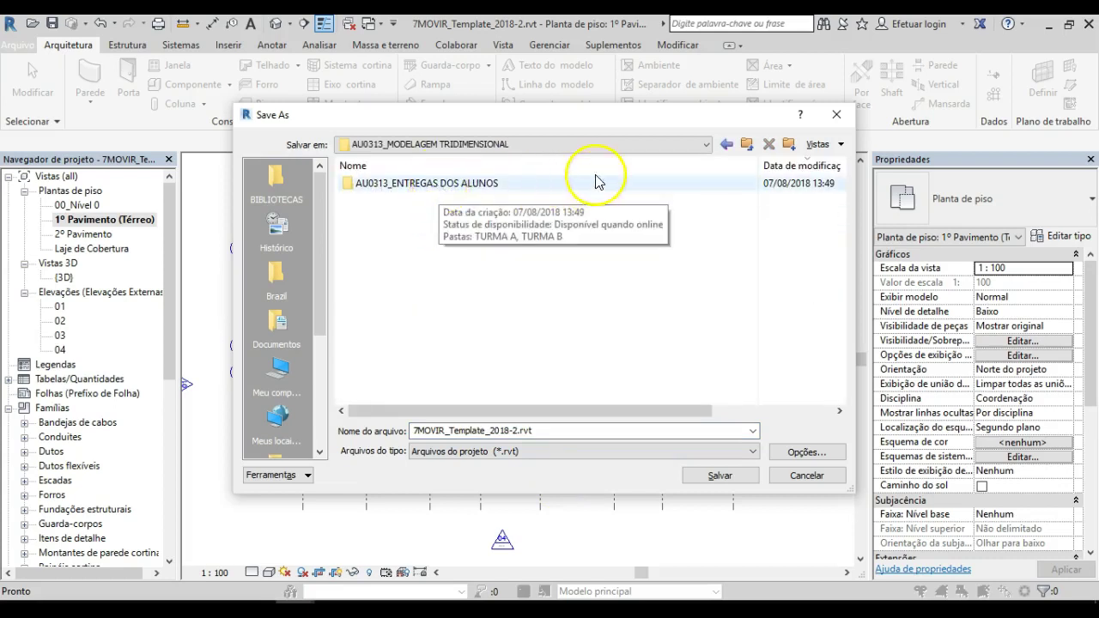
click(746, 145)
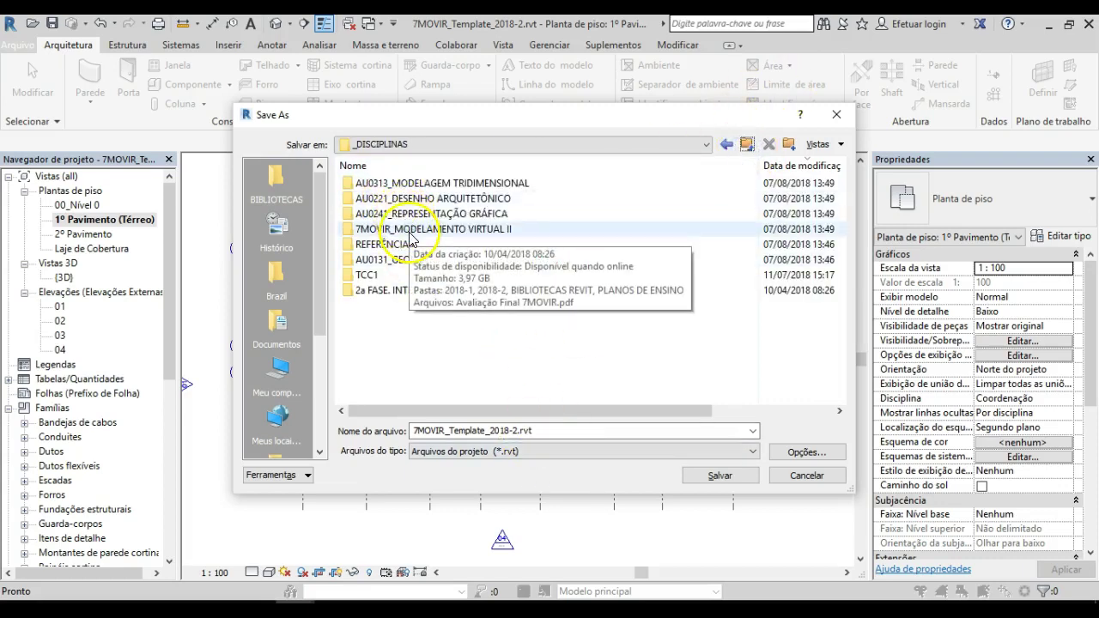
double_click(411, 230)
click(383, 185)
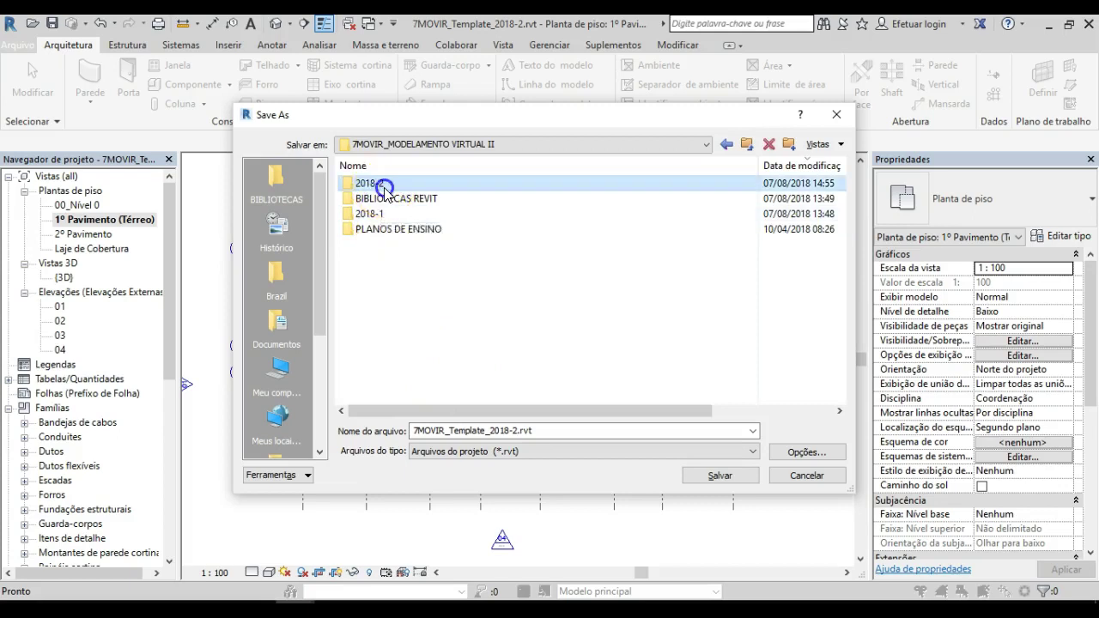
double_click(383, 186)
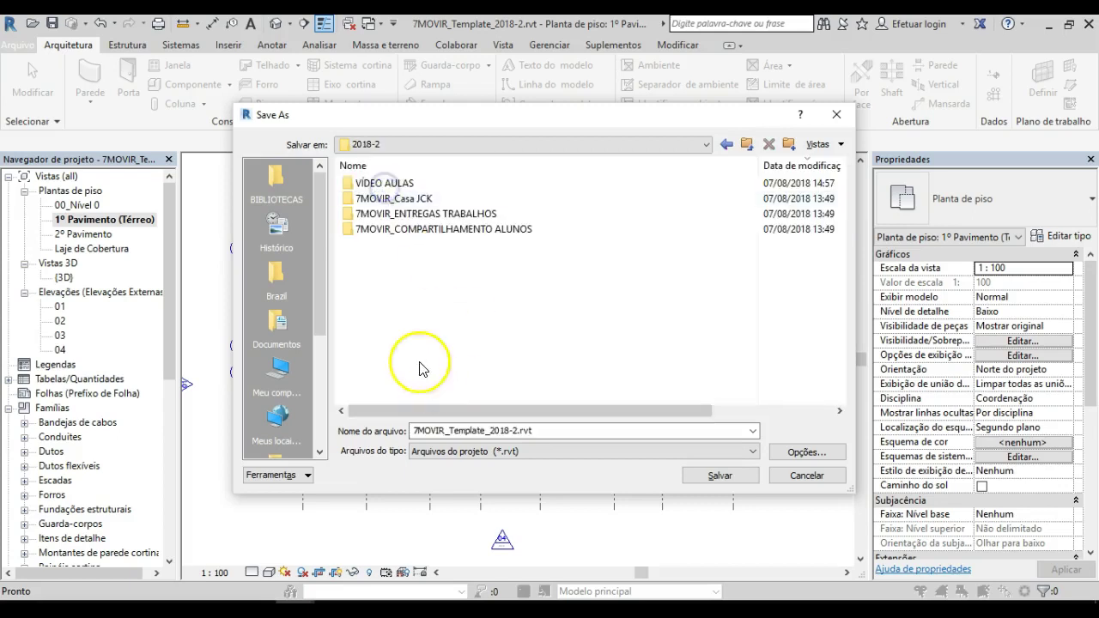
double_click(395, 185)
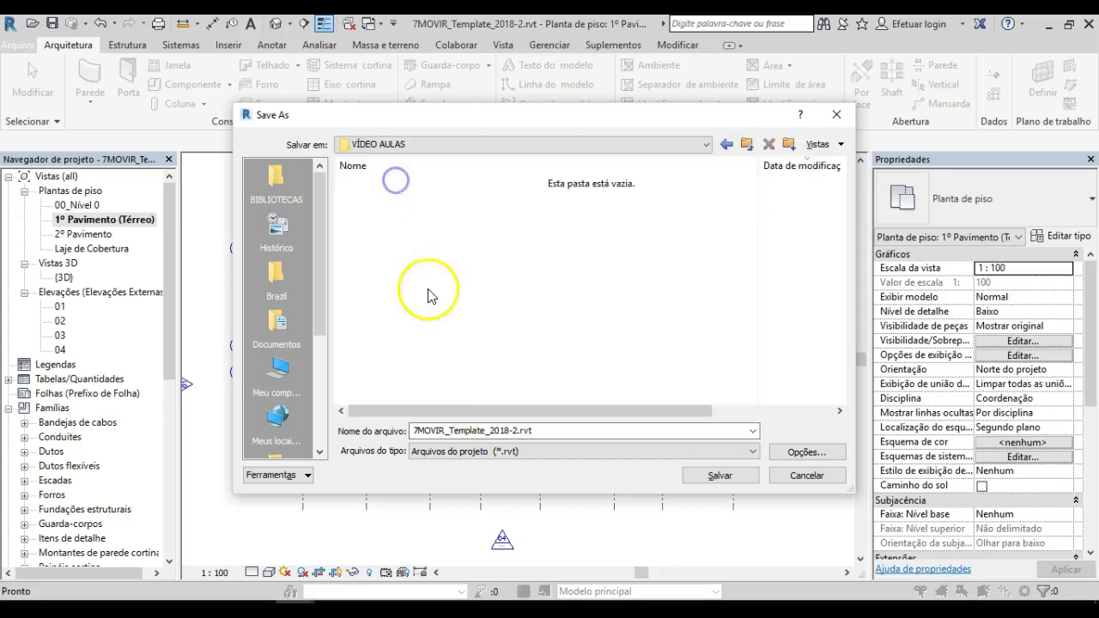
- Save the project under a file name made of 7MOVIR, the author's name and the date 2018-08-07
double_click(472, 431)
drag(515, 430, 348, 422)
click(452, 430)
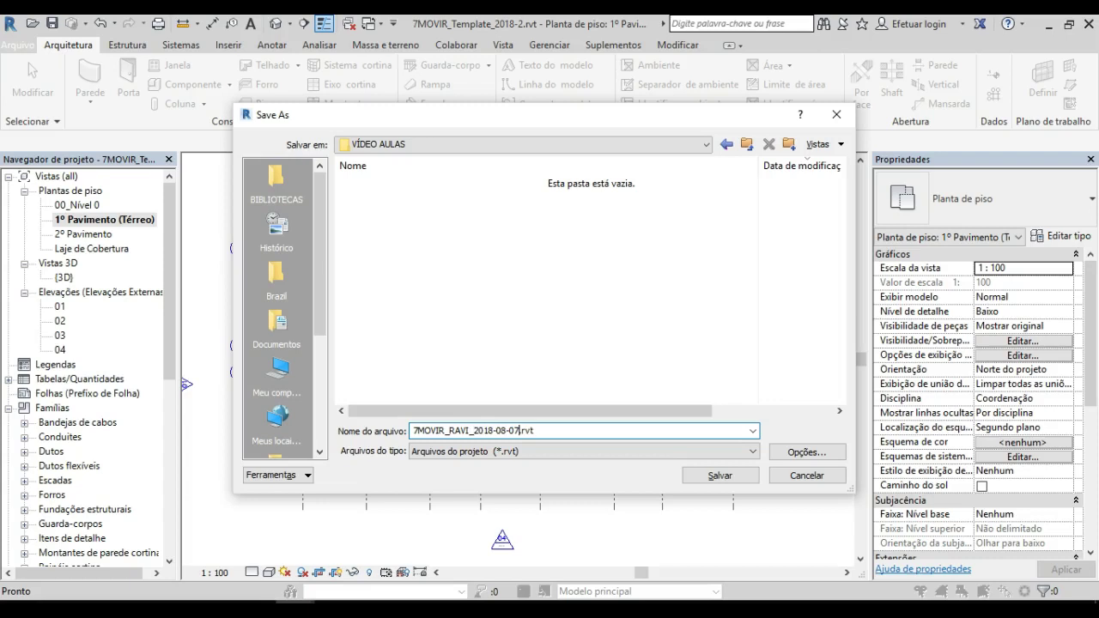
key(Return)
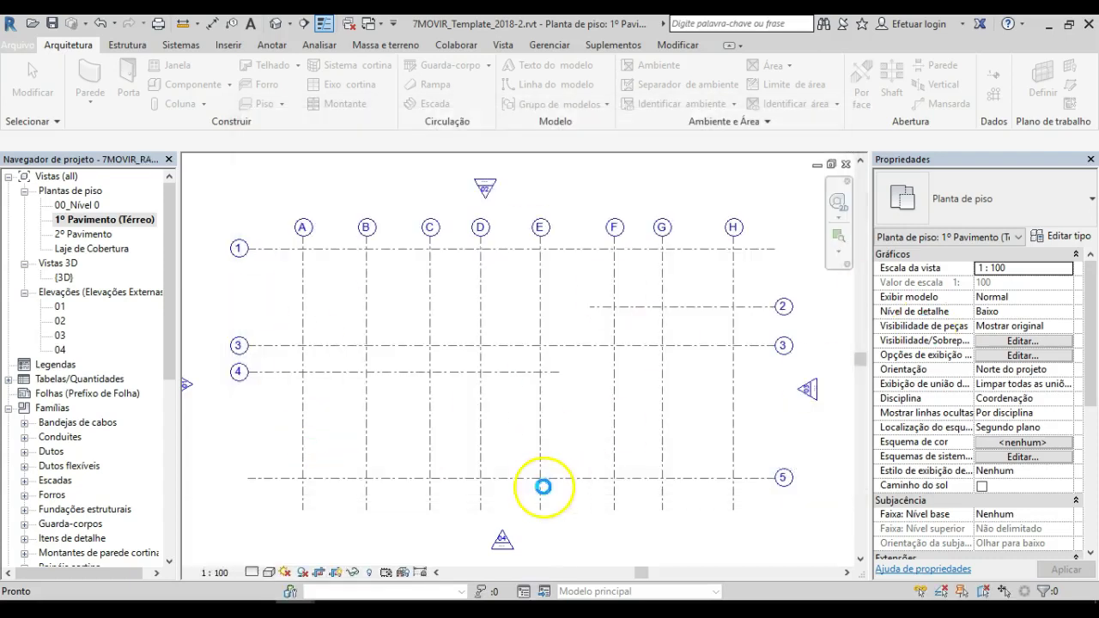
- Start the architectural Wall tool and choose the basic wall type Parede 10cm for the new walls
key(w)
key(a)
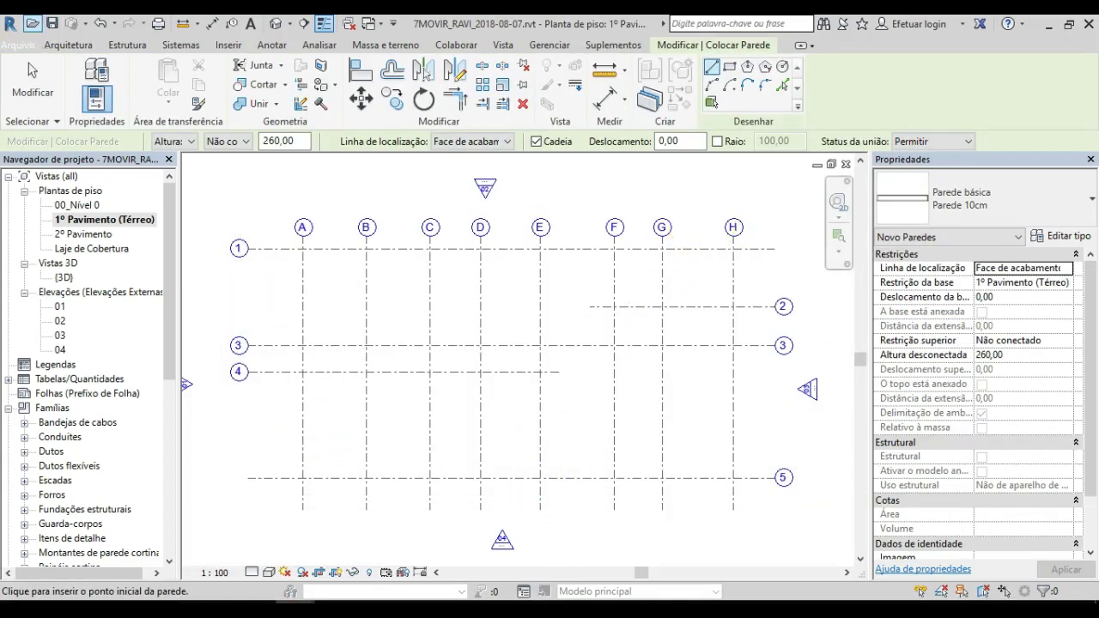
click(75, 44)
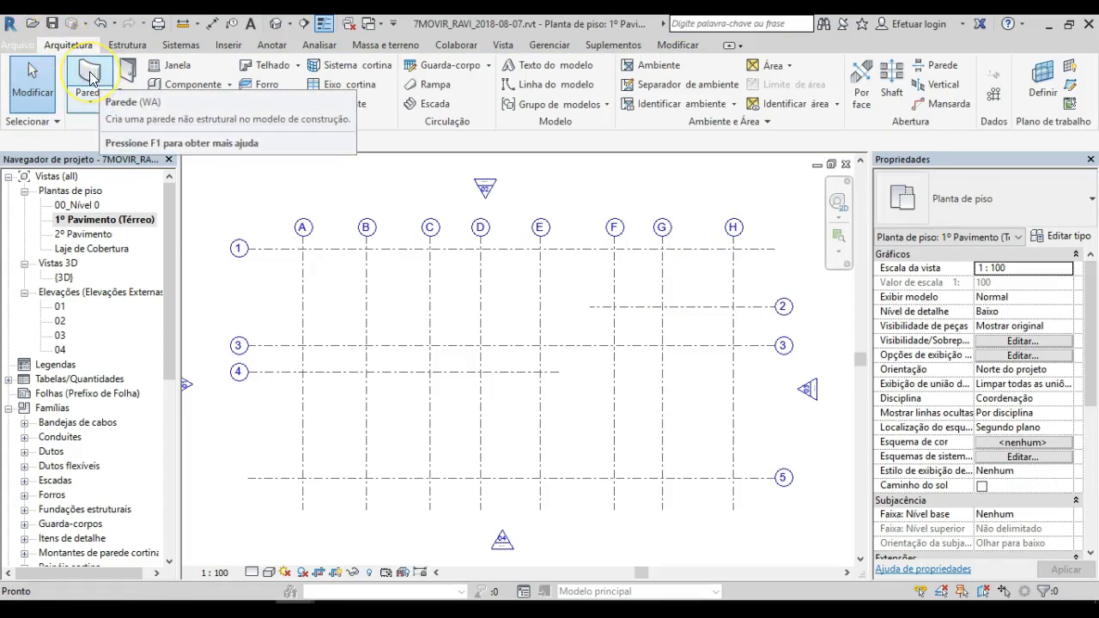
click(90, 77)
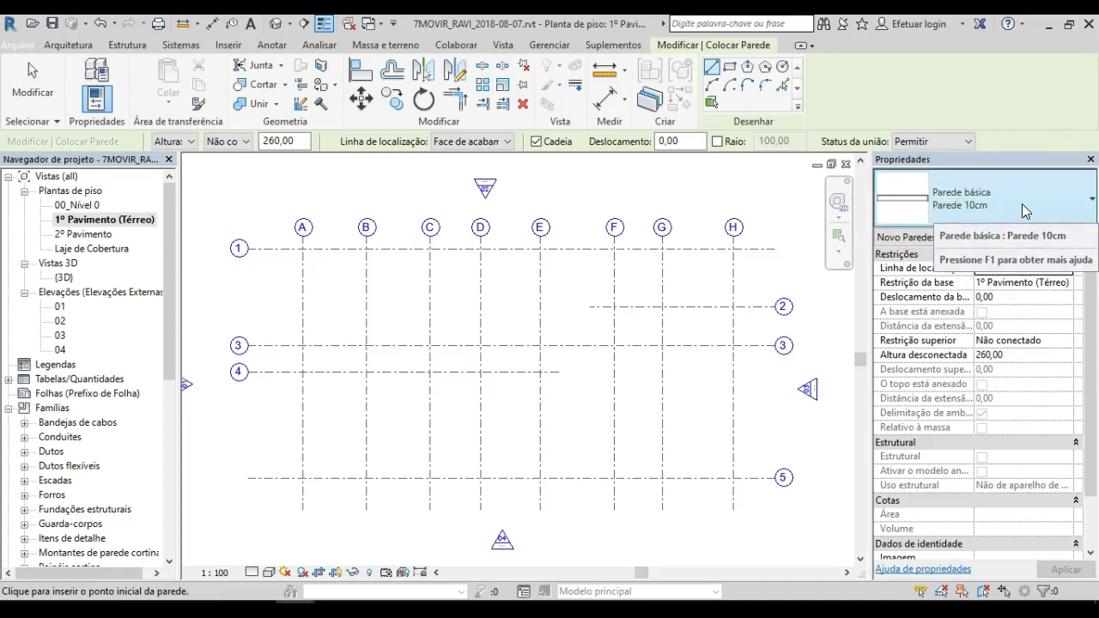
click(1083, 199)
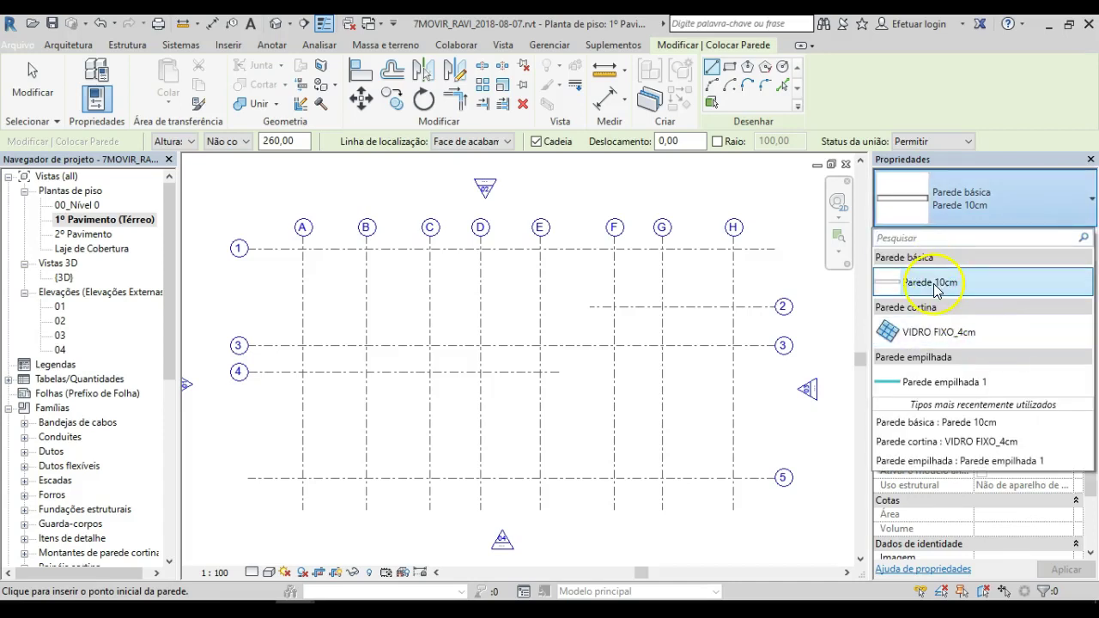
mouse_move(936, 290)
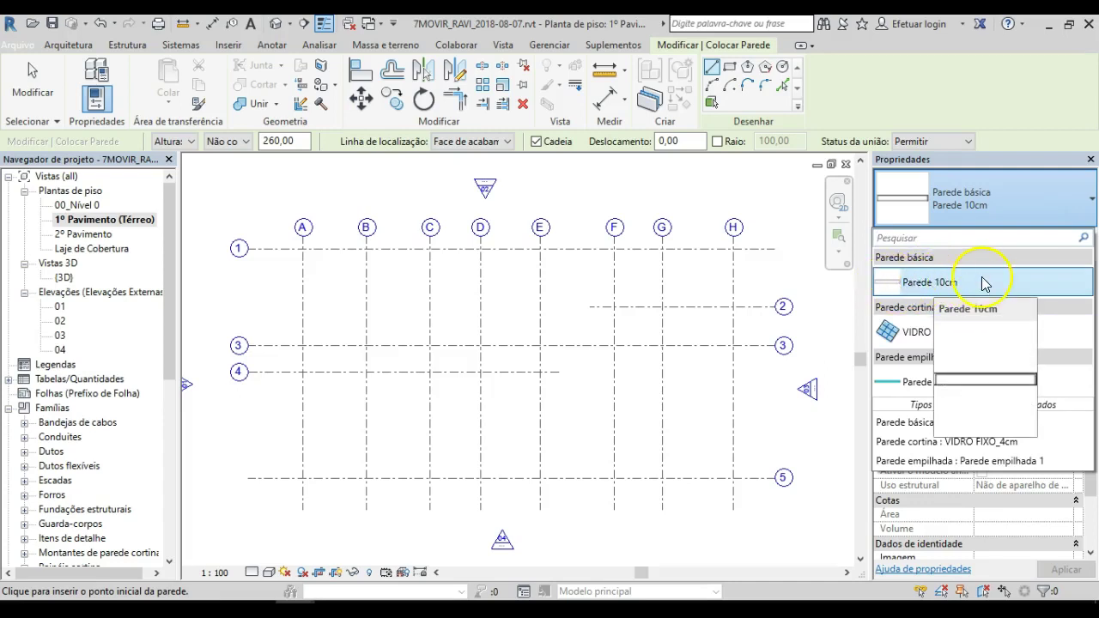
click(926, 289)
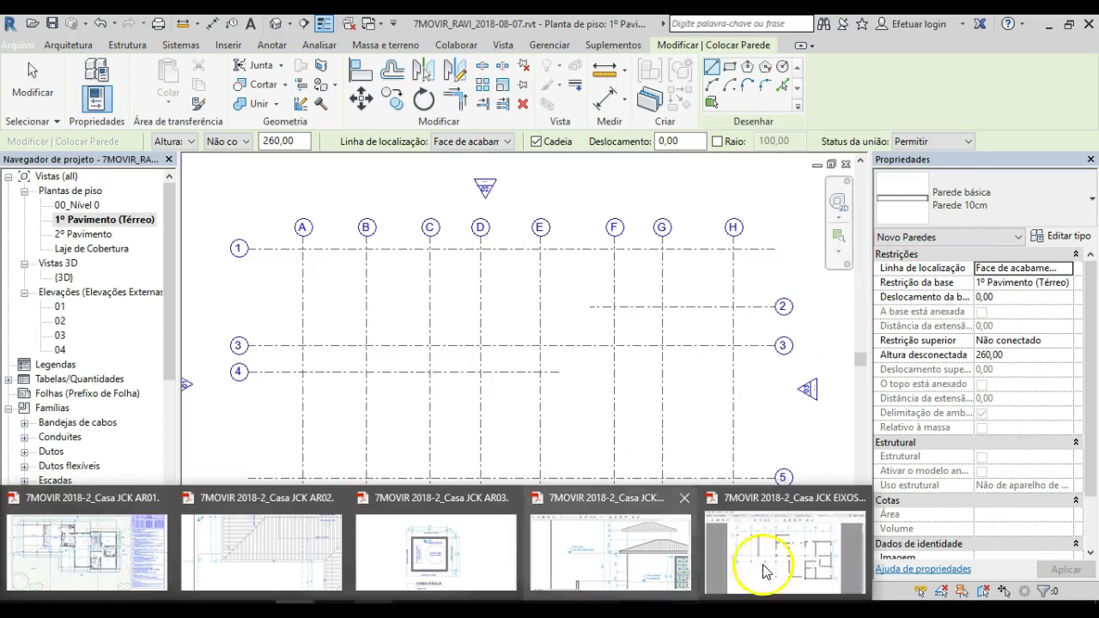
- Switch to the Casa JCK EIXOS PDF and examine how the walls at grid lines 2 and G sit on their axes, then return to Revit
click(764, 574)
ctrl+scroll(913, 248, up, 4)
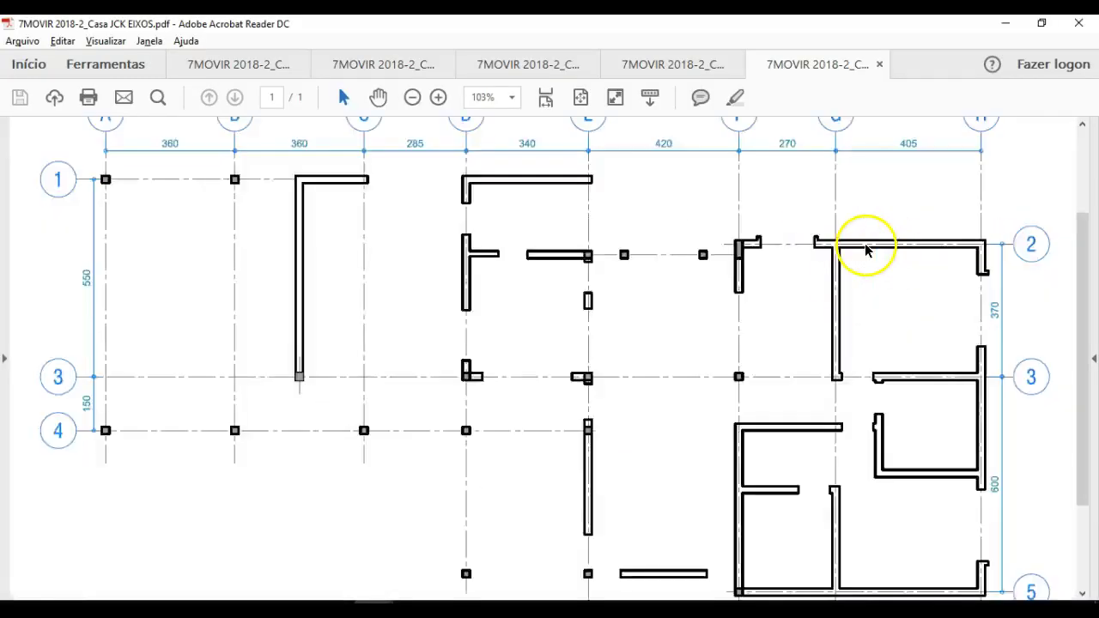
ctrl+scroll(953, 256, up, 4)
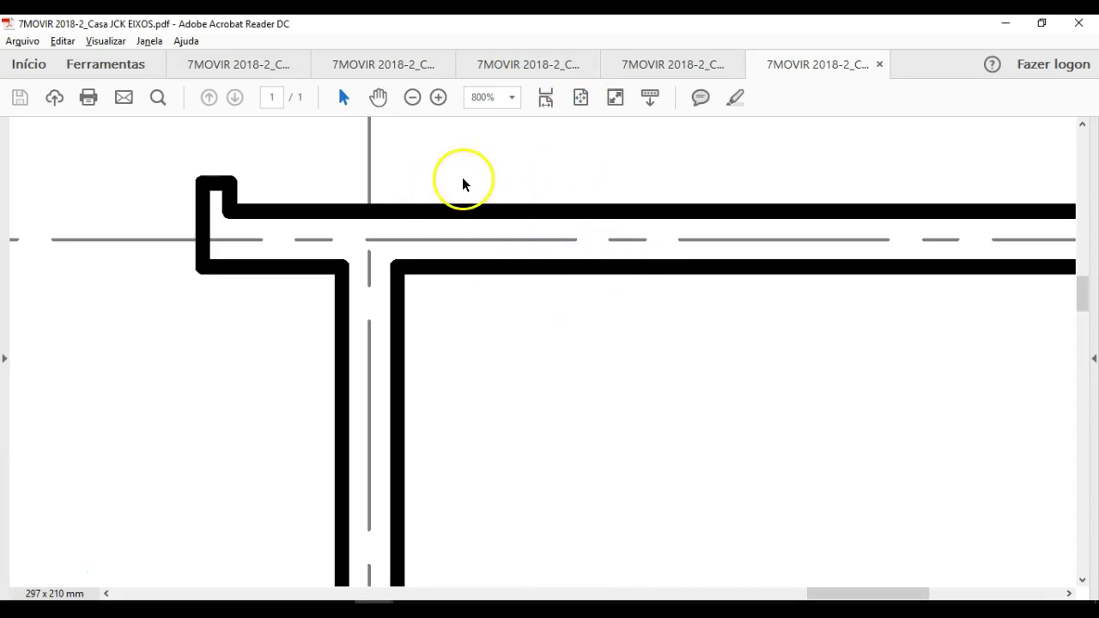
key(alt+Tab)
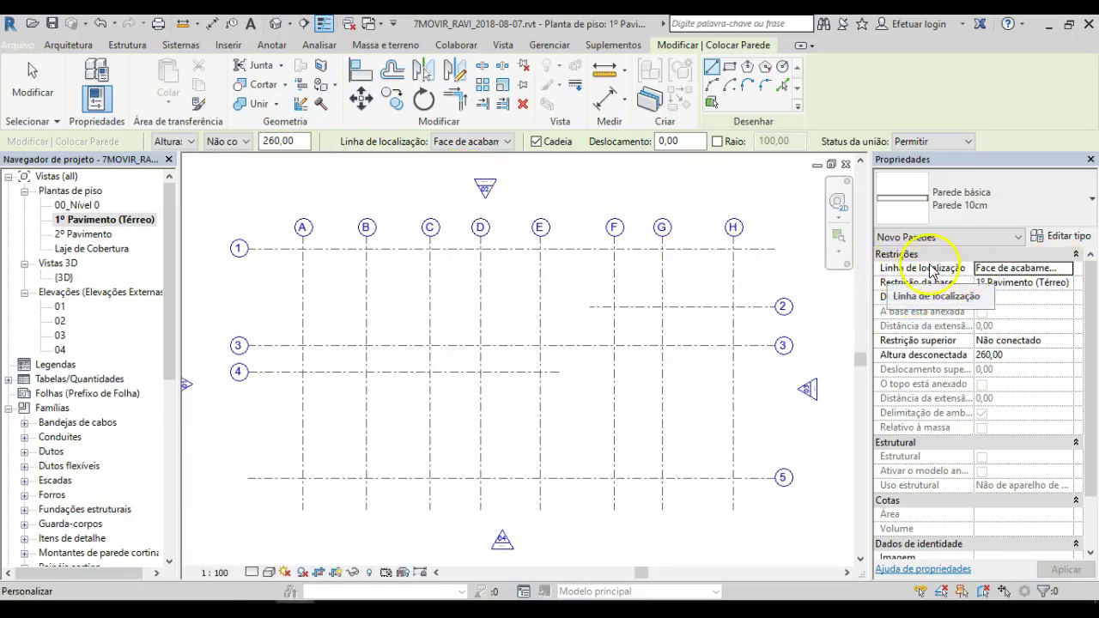
- Widen the Properties palette and draw a horizontal test wall about 170 cm long outside line A, between lines 1 and 3, located by its external finish face
drag(873, 278, 738, 275)
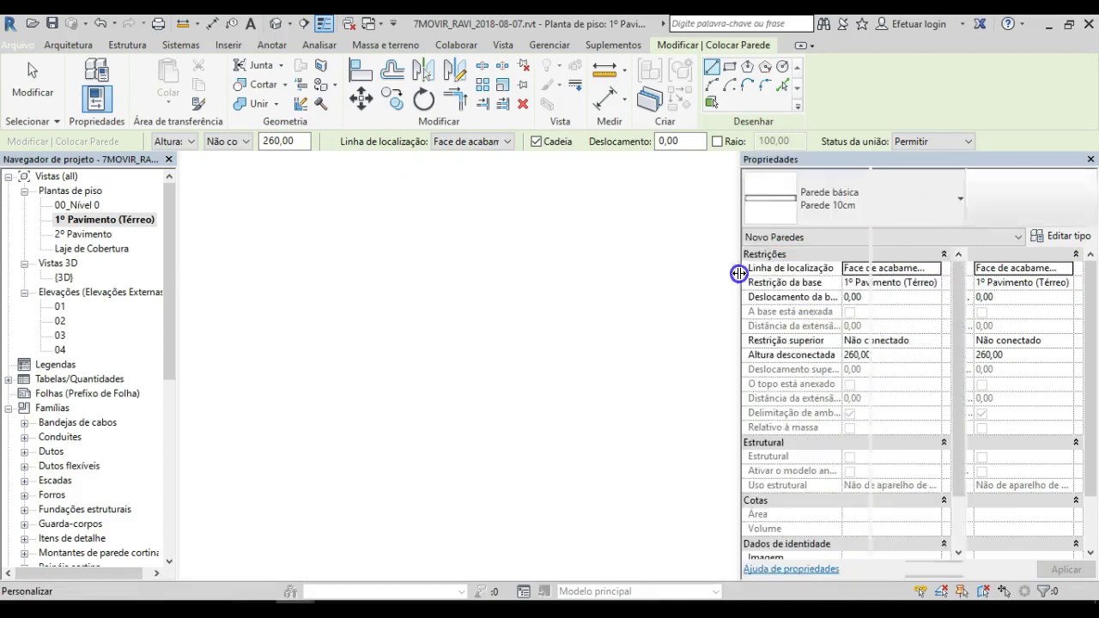
click(1069, 271)
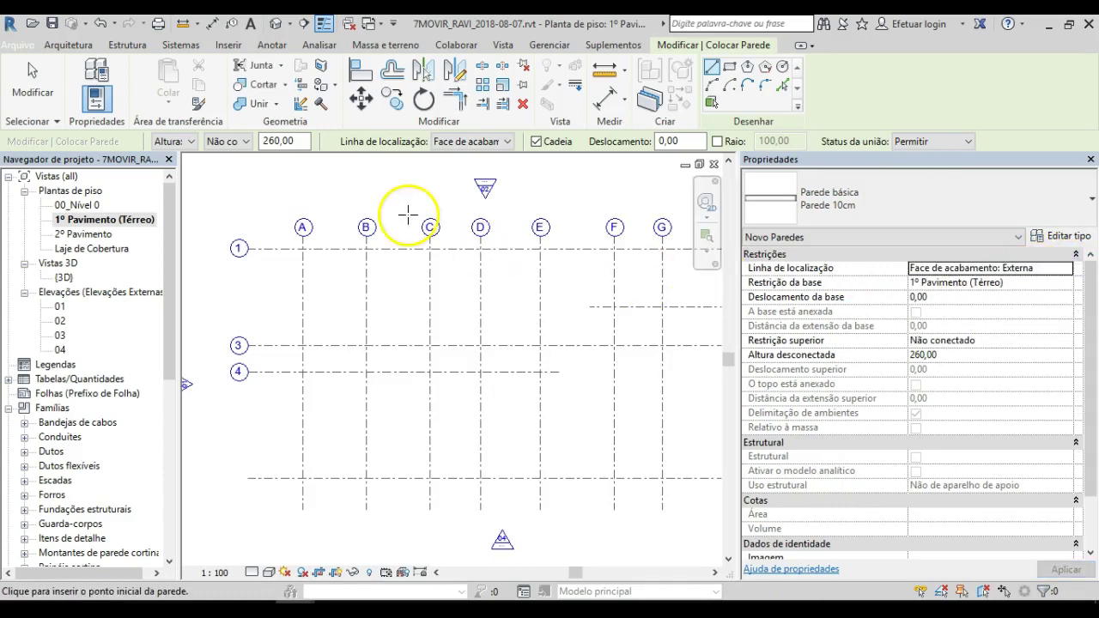
click(258, 297)
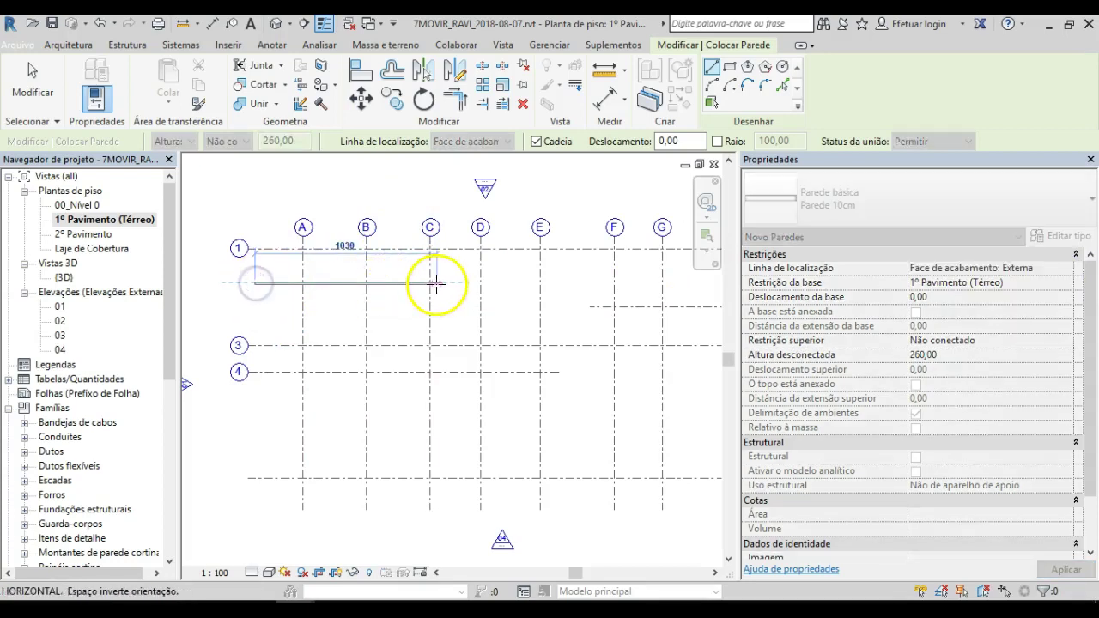
scroll(436, 283, up, 5)
scroll(598, 280, down, 4)
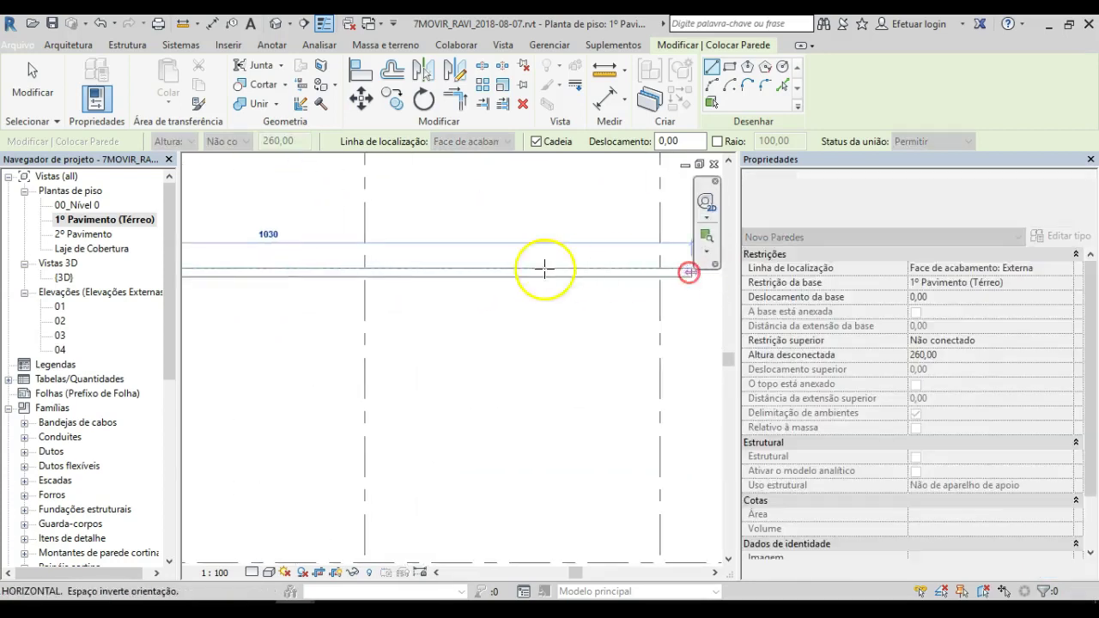
scroll(439, 265, up, 2)
scroll(439, 265, up, 2)
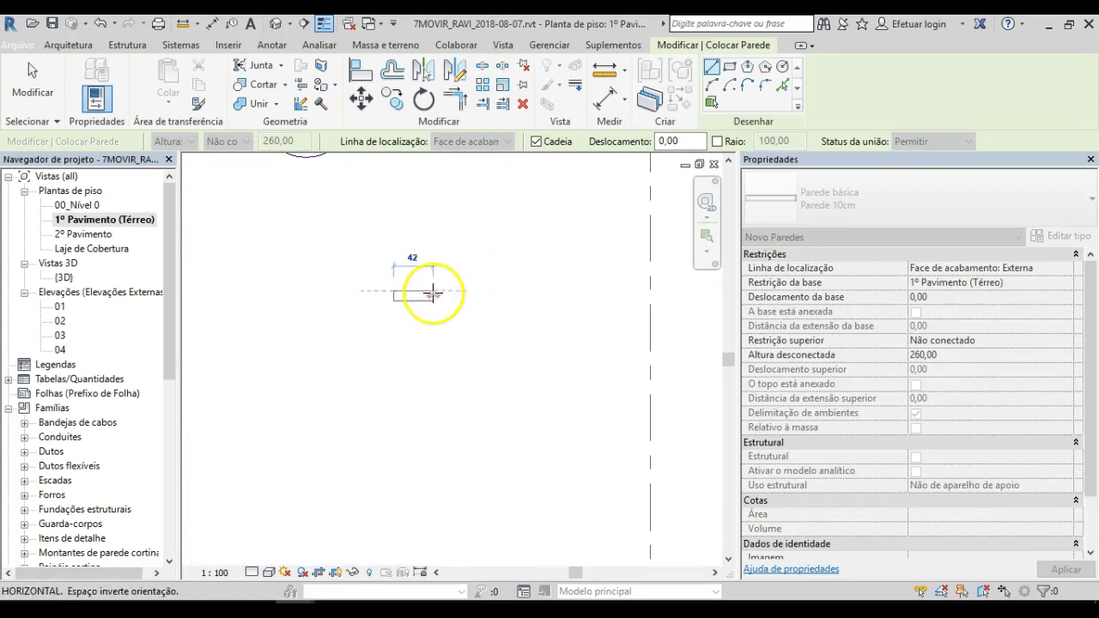
scroll(554, 292, up, 3)
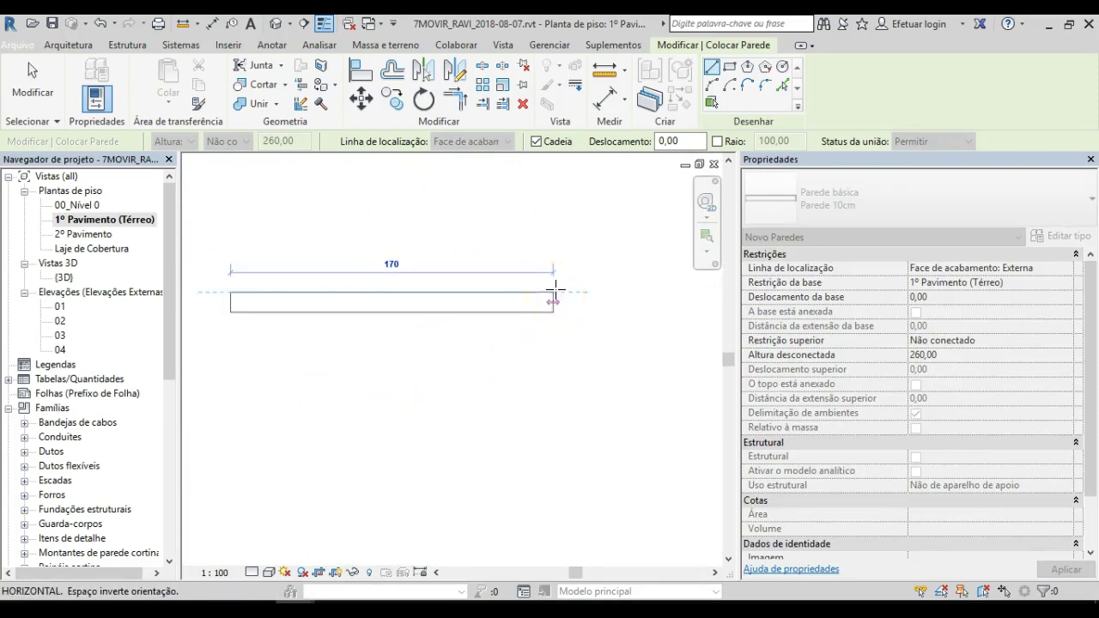
middle_drag(555, 292, 615, 291)
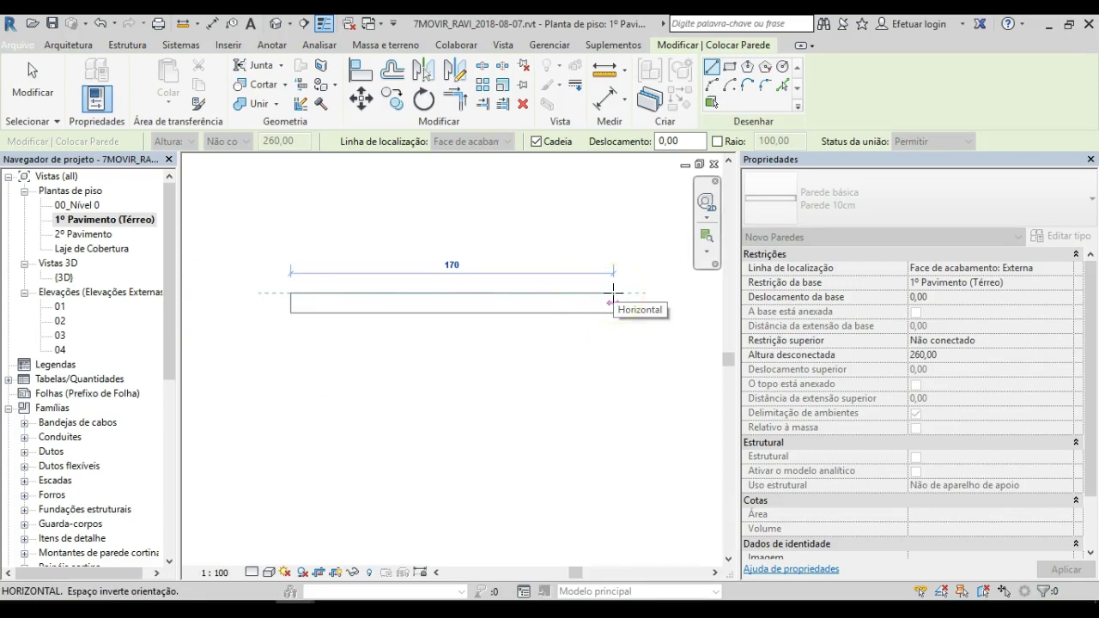
click(606, 292)
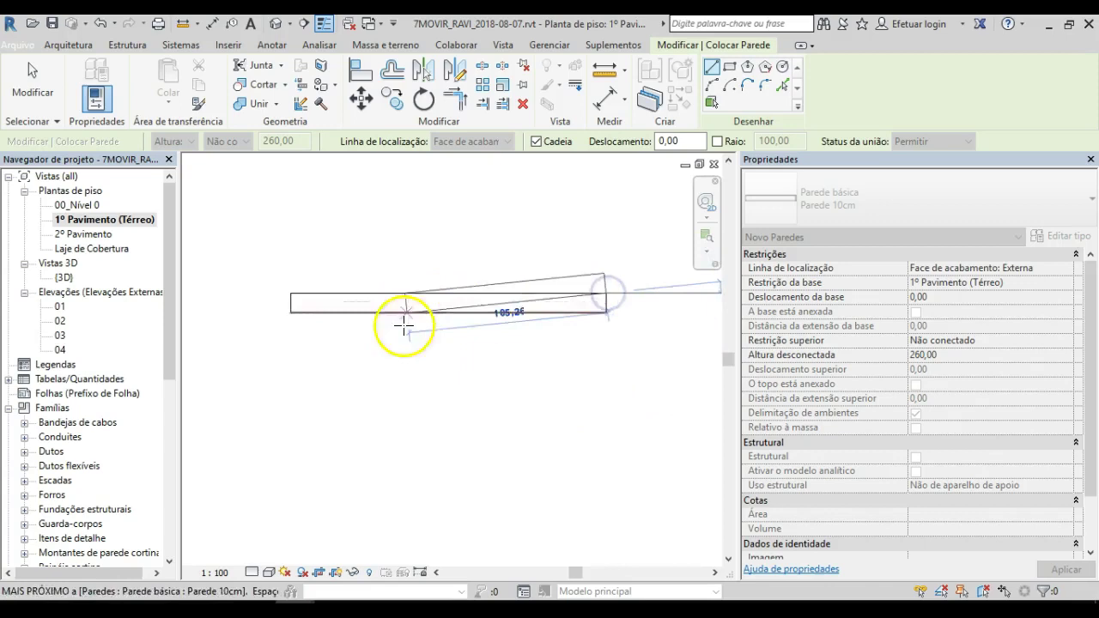
key(Escape)
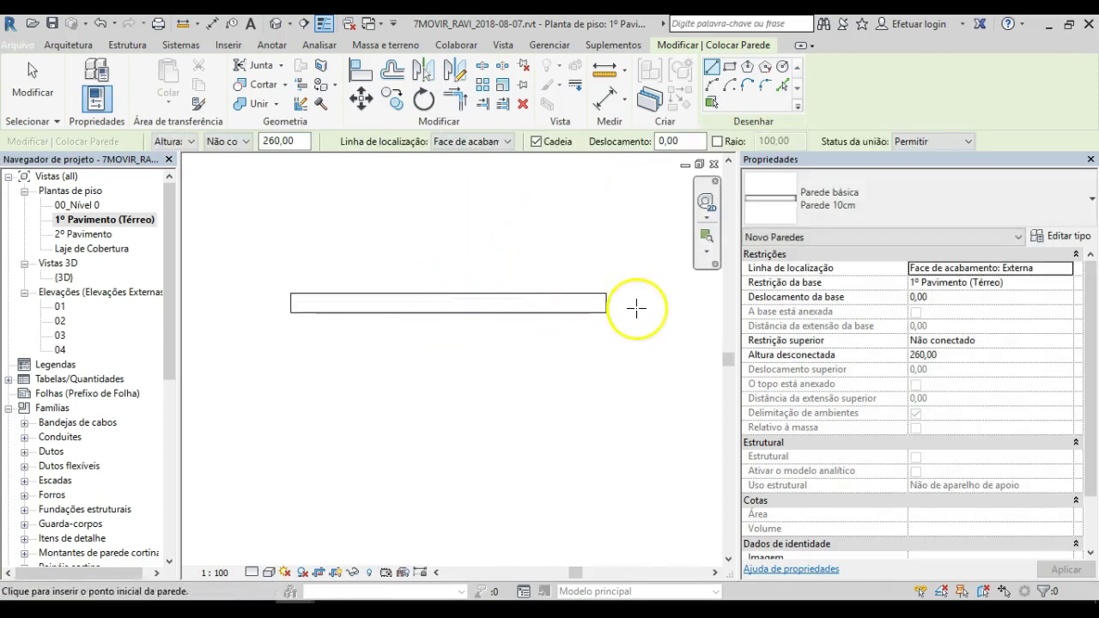
key(Escape)
- Try the location line Face de acabamento: Interna for the new walls, then set it to Linha central da parede
click(86, 81)
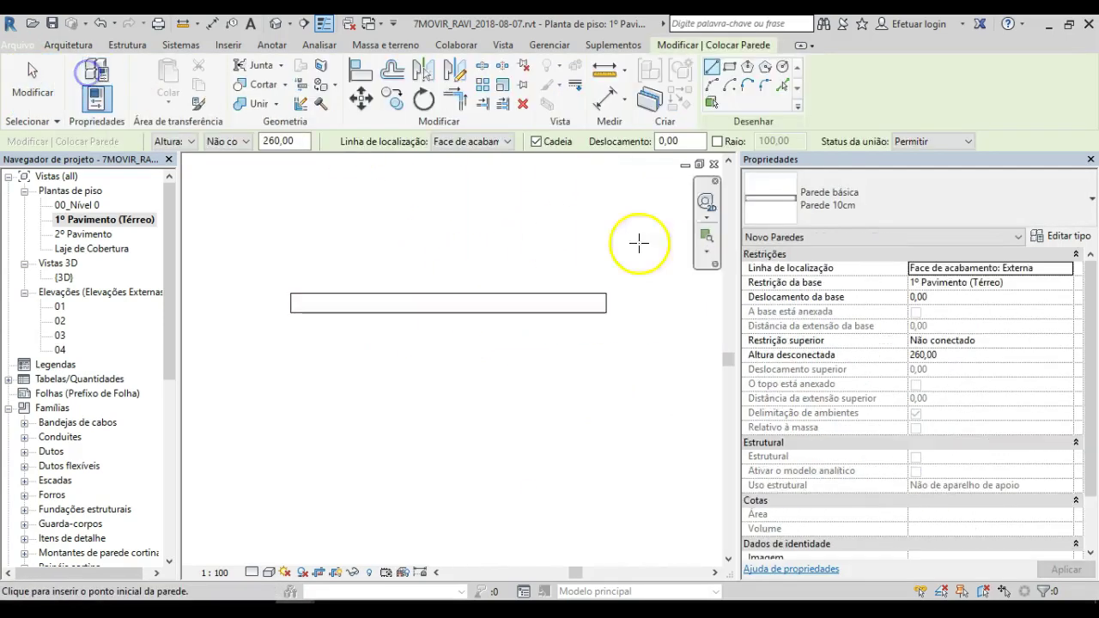
click(1069, 269)
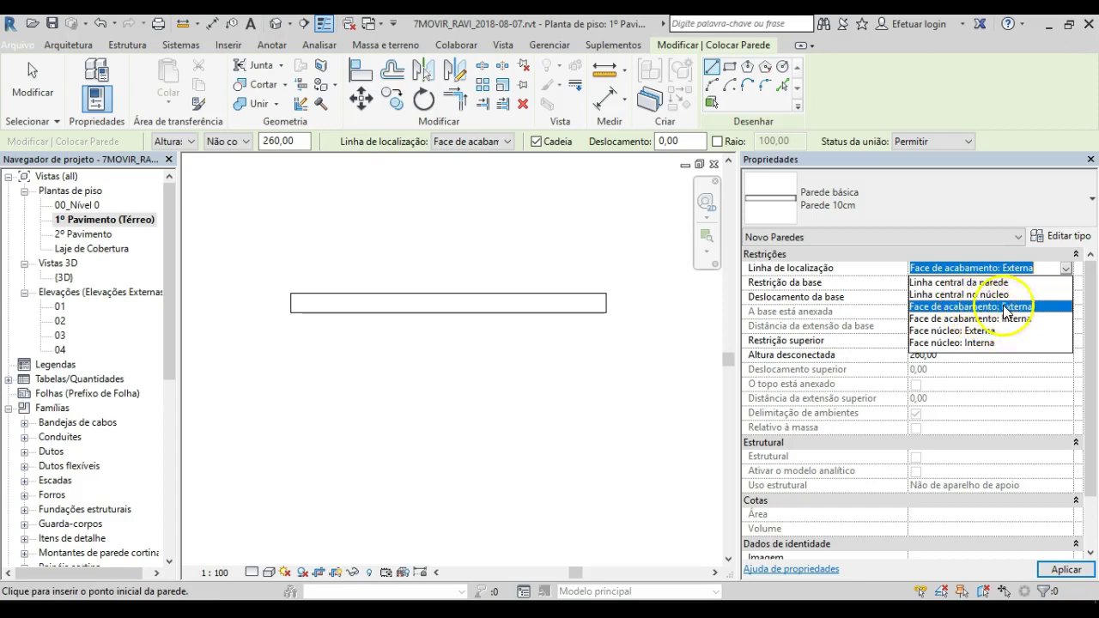
click(993, 318)
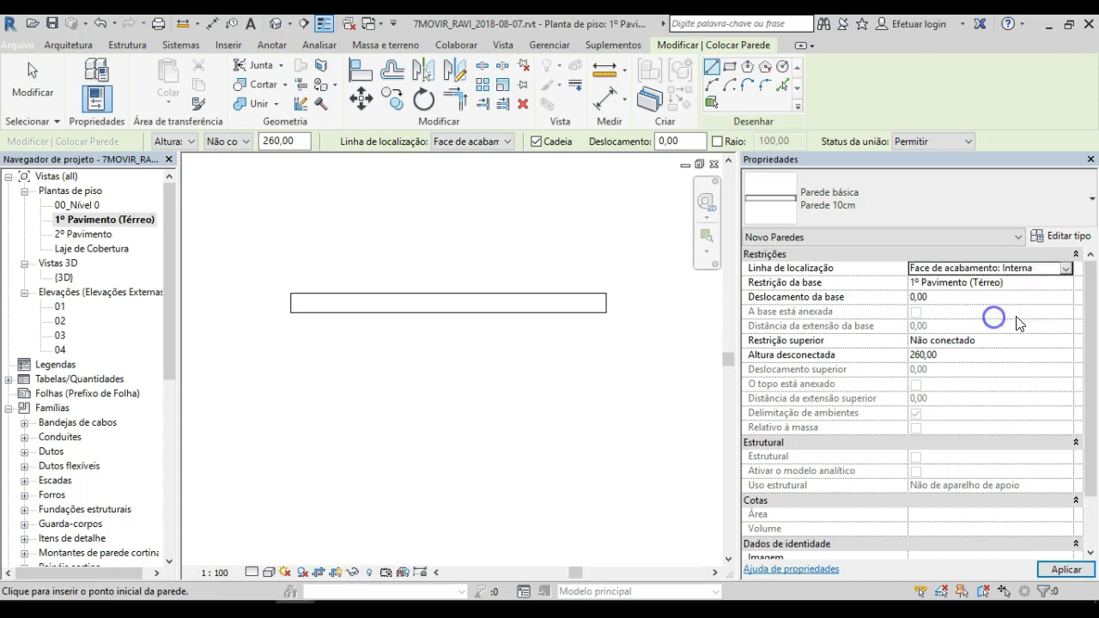
click(1065, 268)
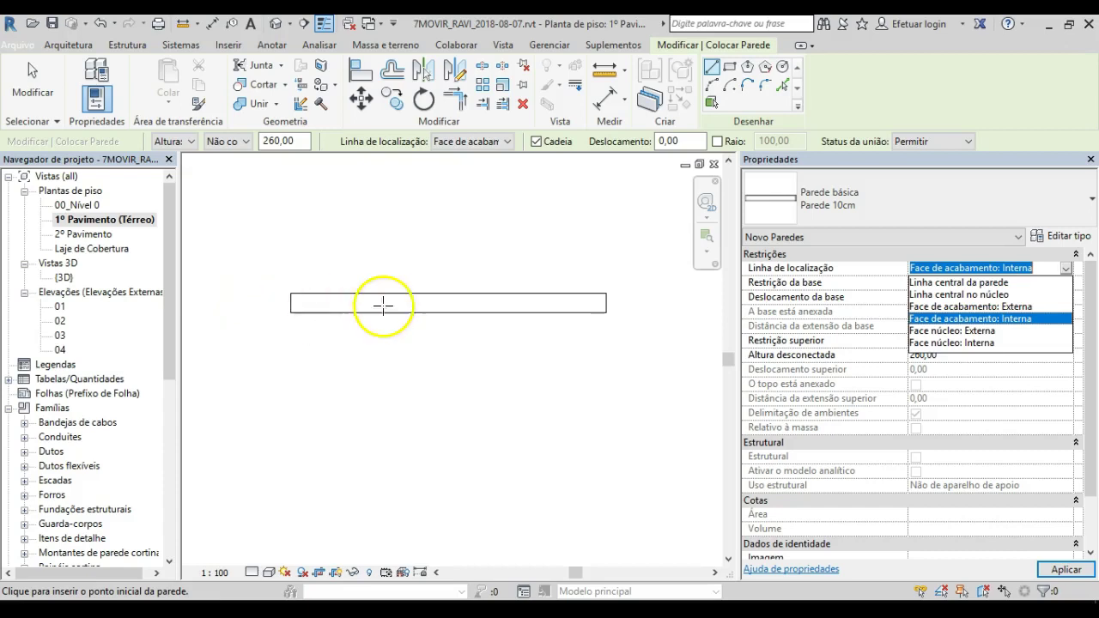
click(956, 284)
- Leave the Wall tool and delete the horizontal test wall outside line A, between lines 1 and 3
scroll(449, 351, down, 3)
scroll(452, 350, down, 2)
key(Escape)
click(468, 336)
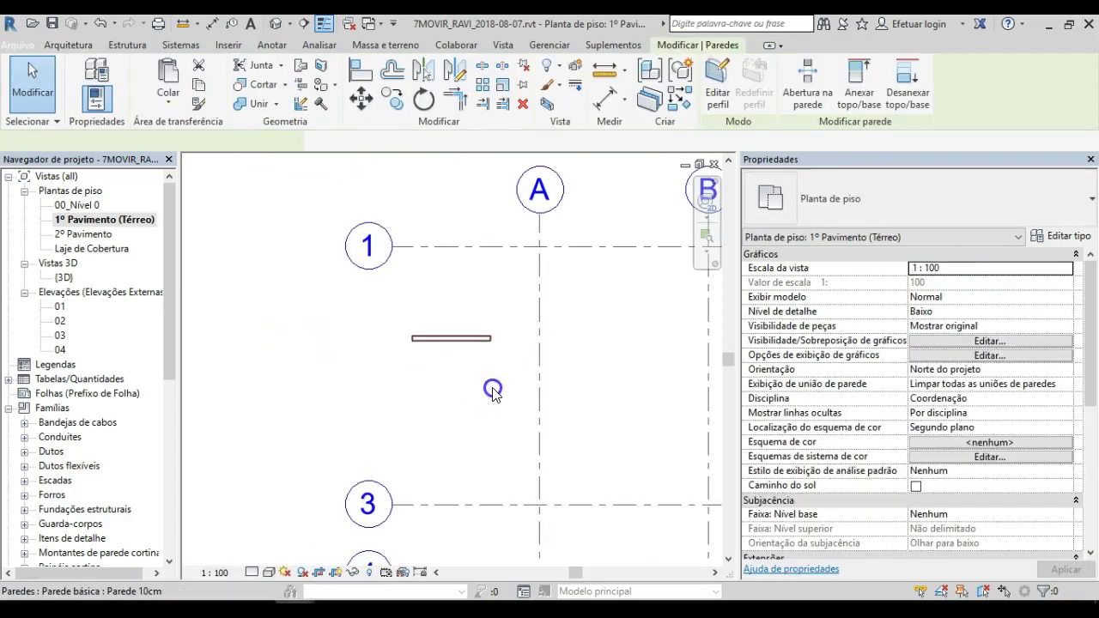
key(Delete)
- Restart the Wall tool and review the base constraint levels, keeping 1º Pavimento (Térreo) for the new walls
click(91, 81)
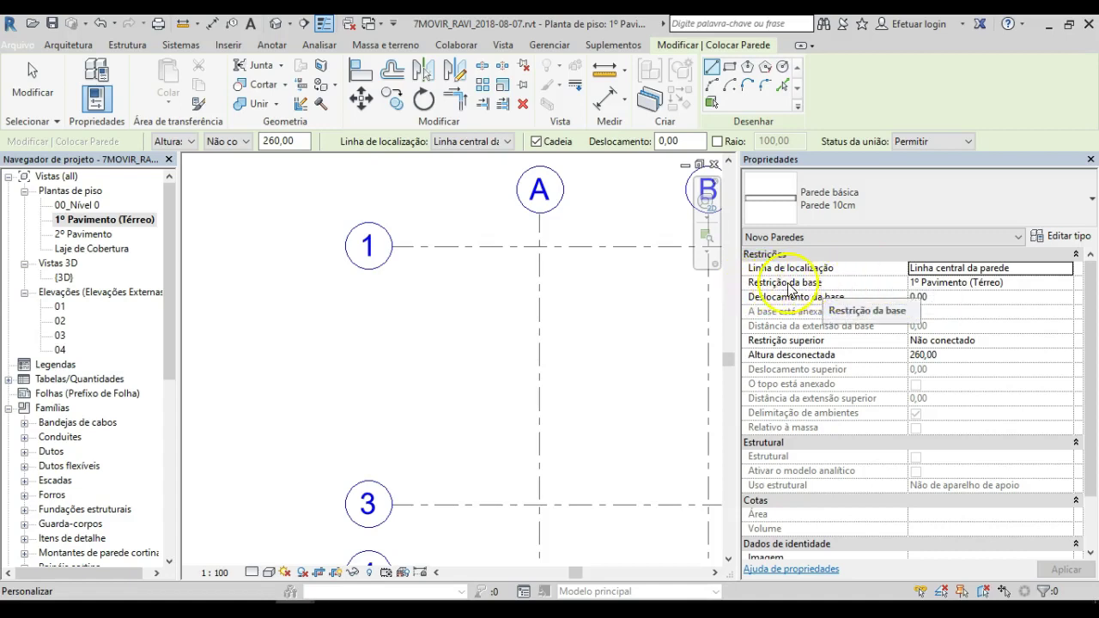
click(1062, 284)
click(1064, 283)
click(1008, 298)
click(1067, 284)
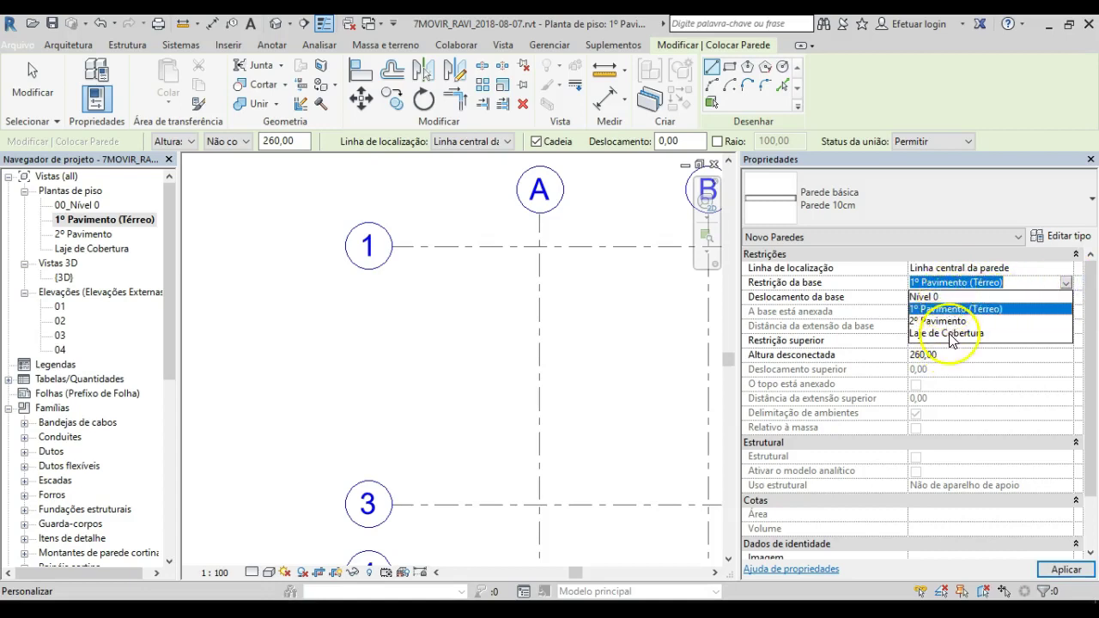
click(984, 282)
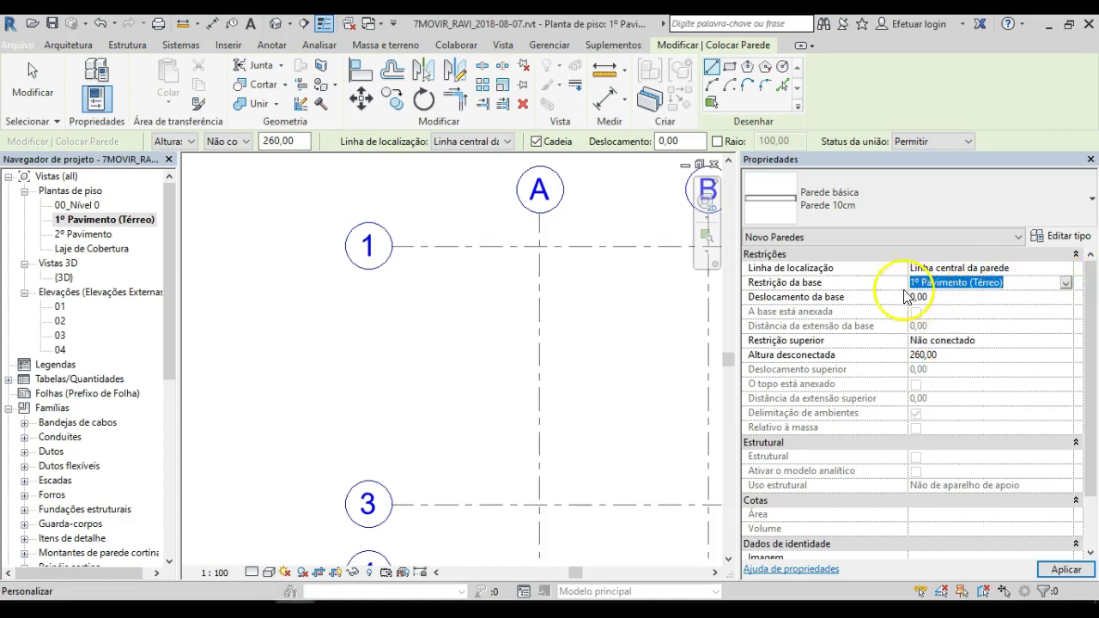
click(1066, 284)
click(1068, 285)
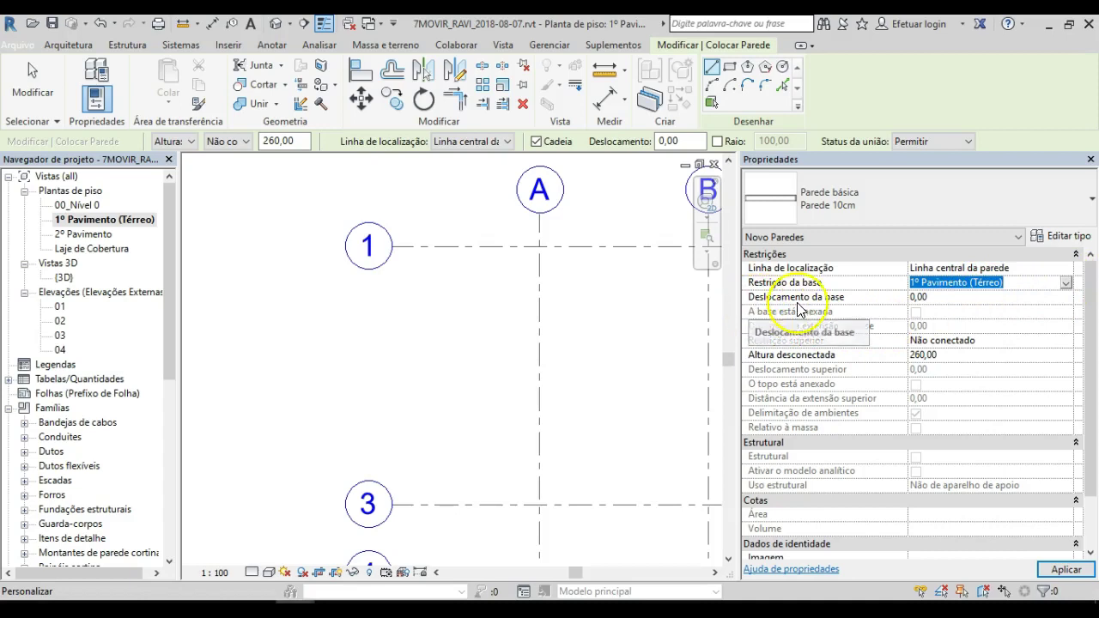
- Try a base offset of -50 for the new walls, then reset it to 0,00
click(954, 301)
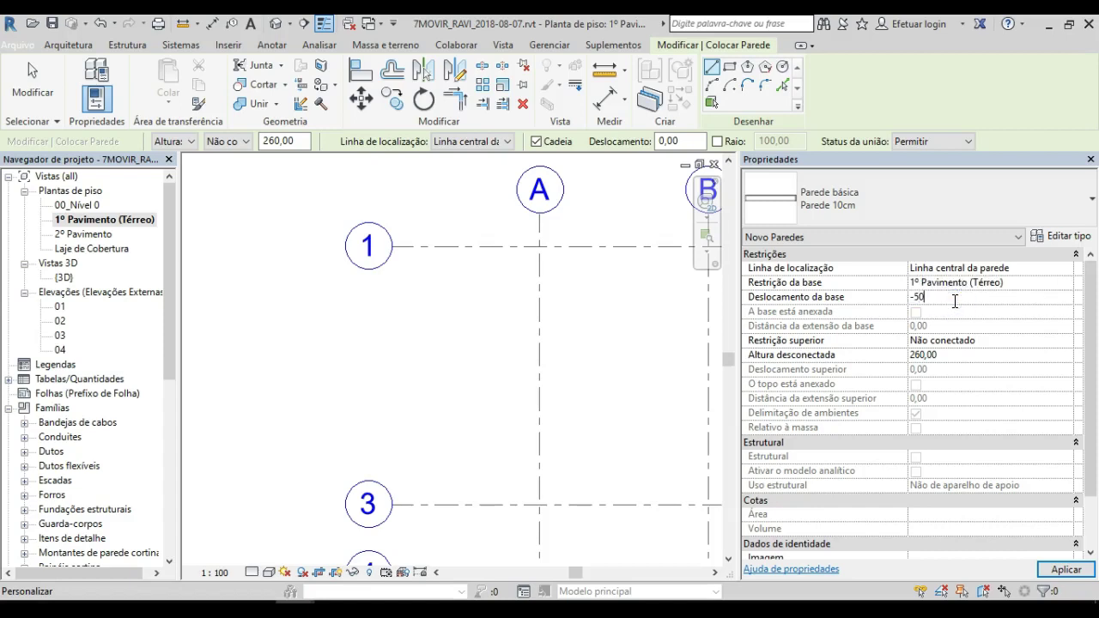
double_click(960, 297)
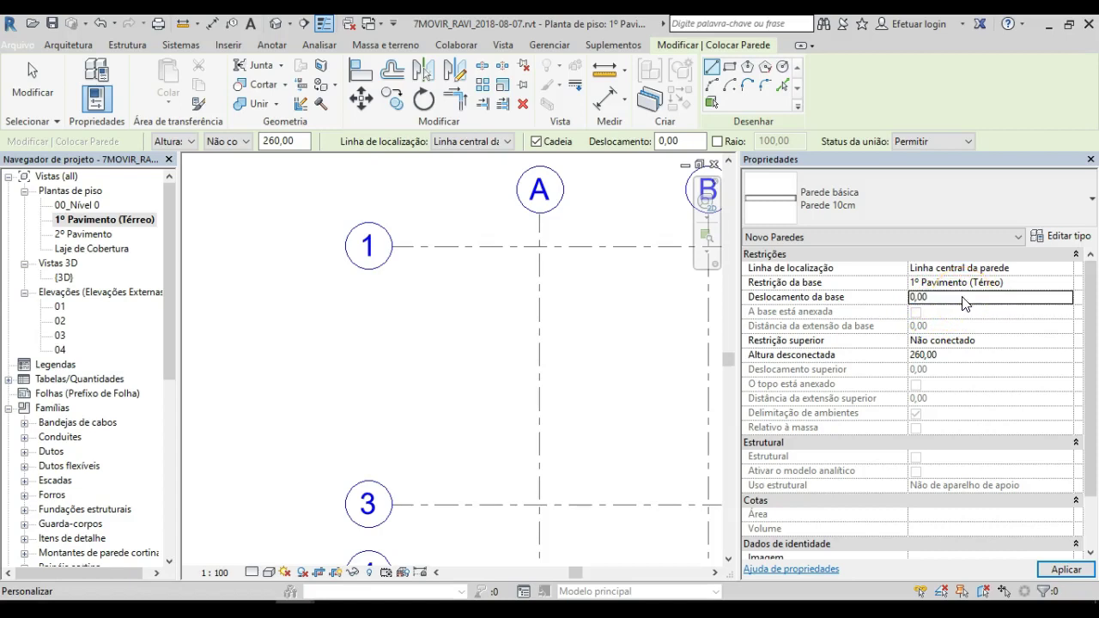
click(756, 354)
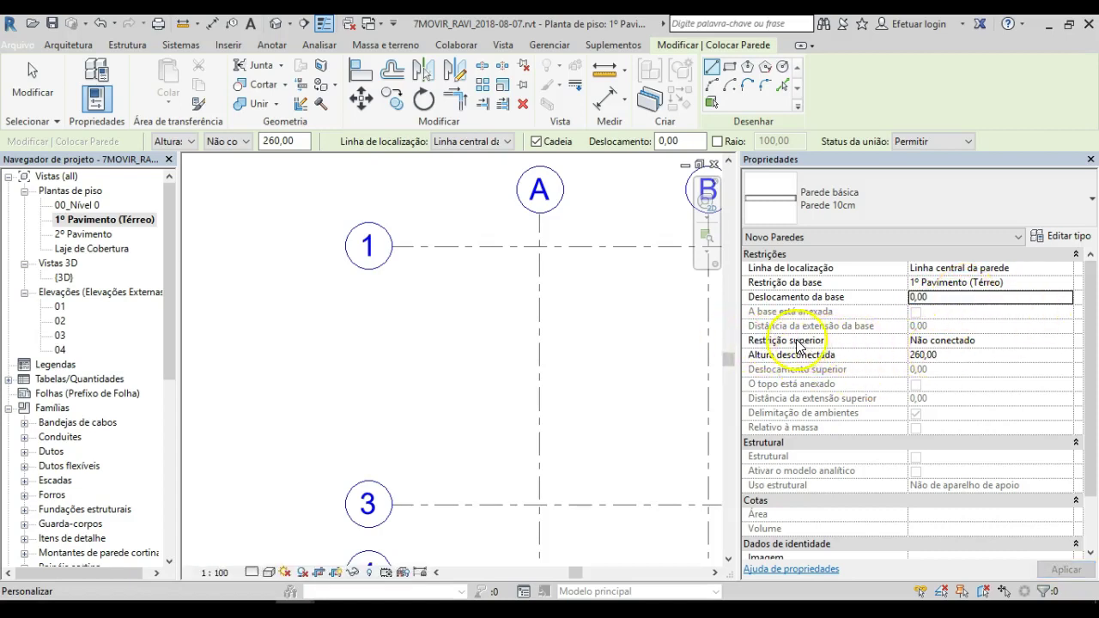
- Set the new walls' top constraint to Acima para o nível: 2º Pavimento and apply it
click(1067, 342)
click(1066, 341)
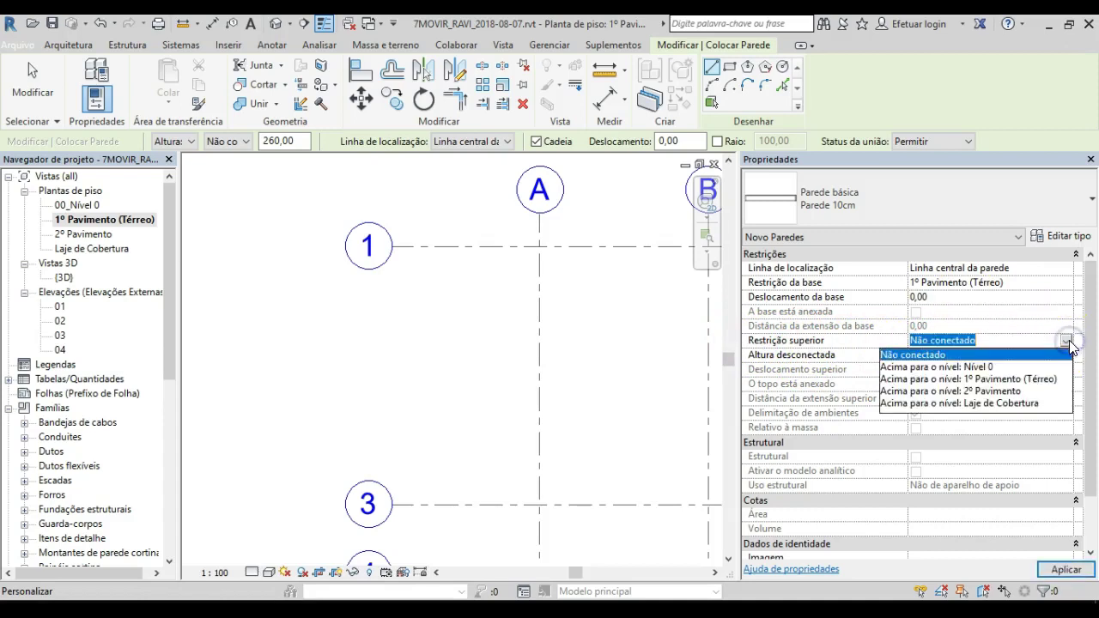
click(985, 391)
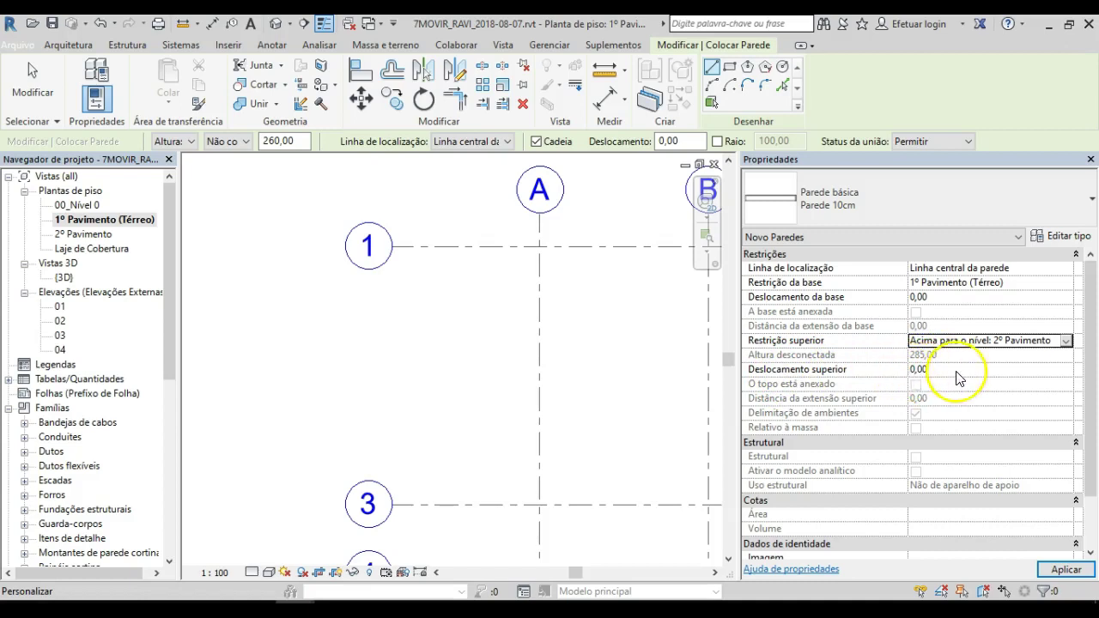
click(1065, 569)
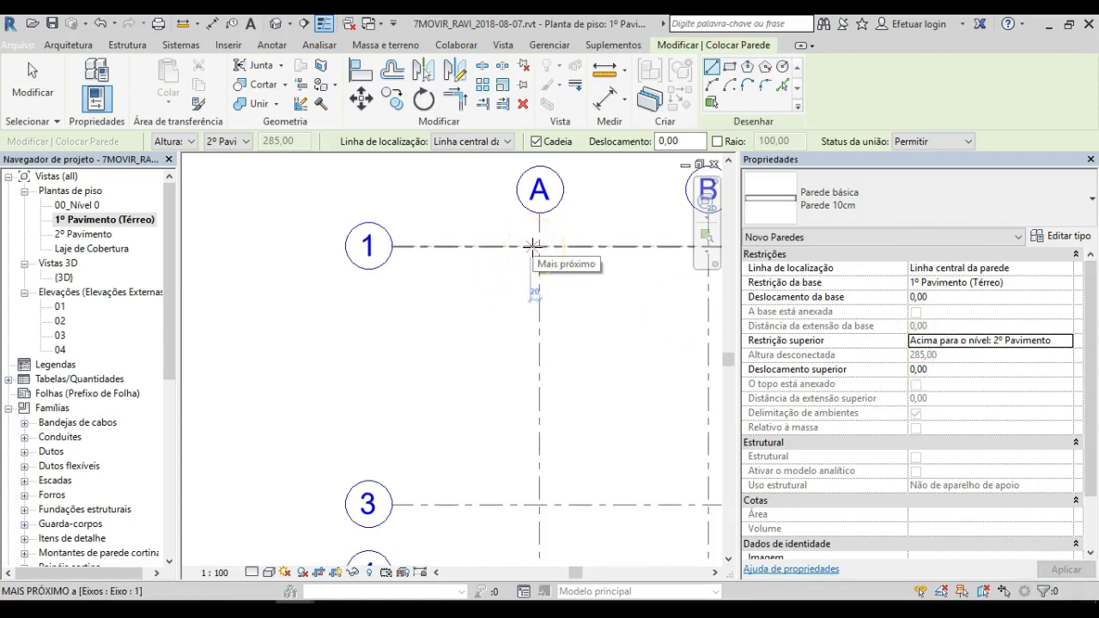
click(577, 249)
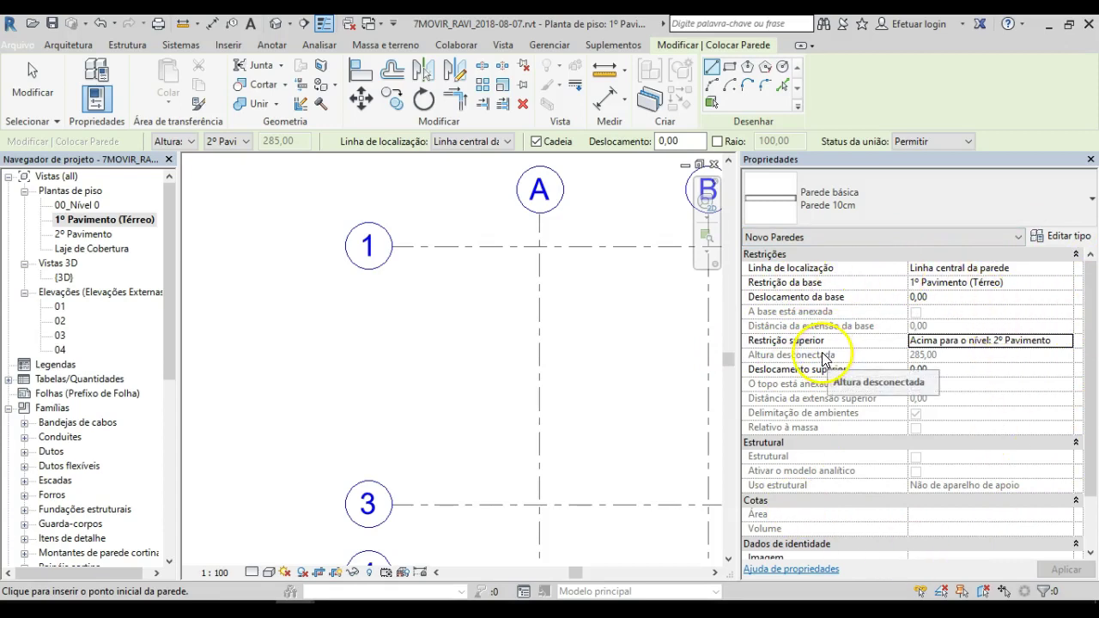
- Draw a straight horizontal wall along grid line 1, from just outside line A to just beyond line H, and end the Wall tool
scroll(523, 274, down, 2)
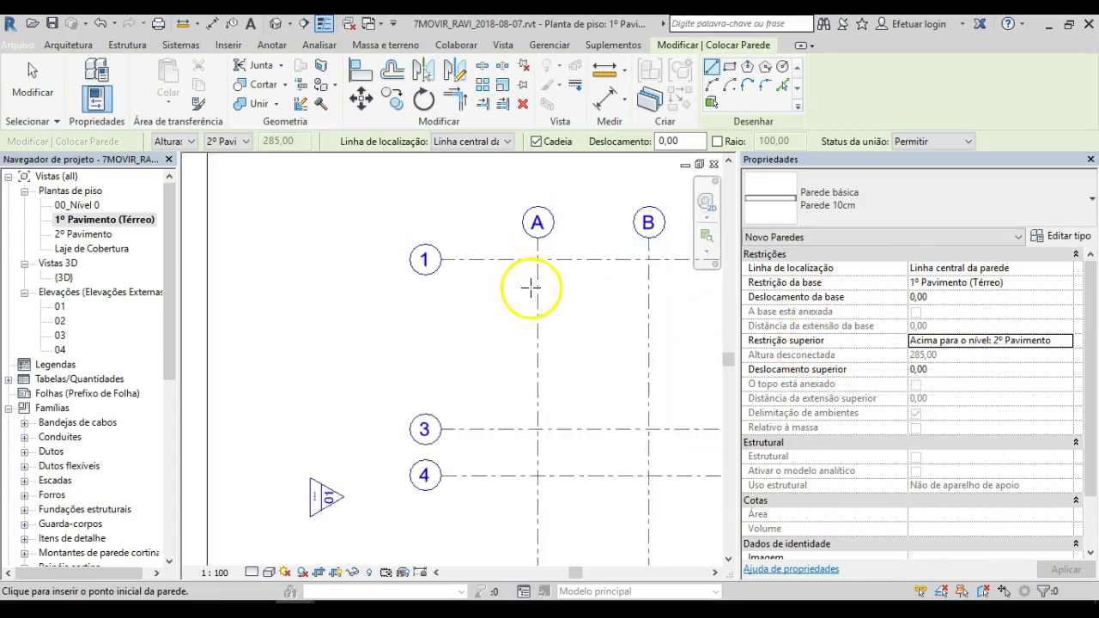
middle_drag(530, 284, 384, 312)
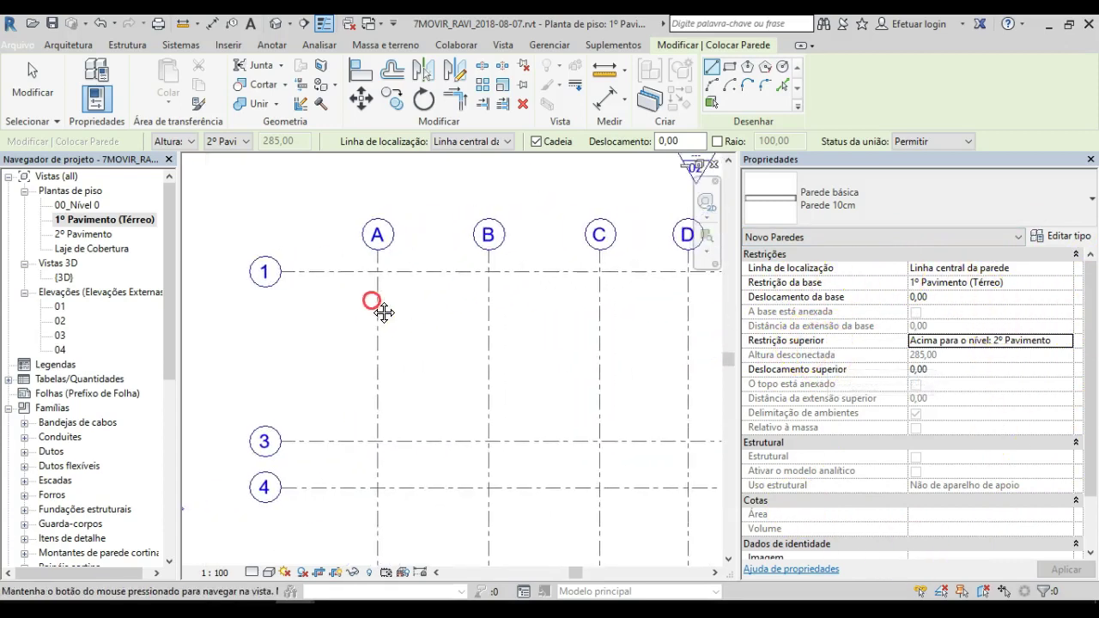
click(712, 69)
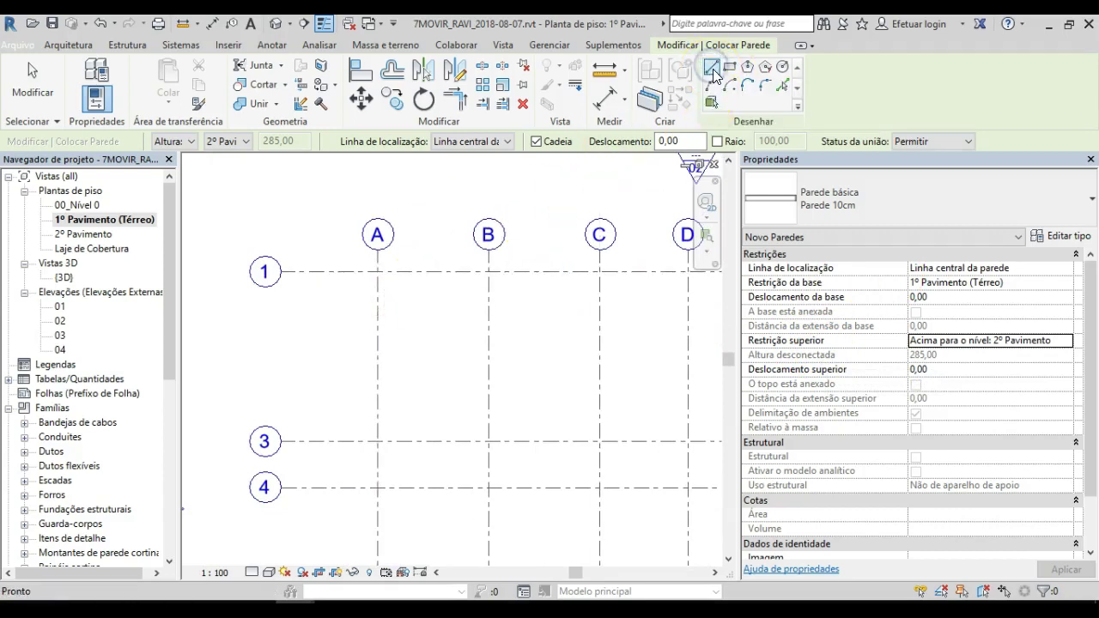
click(356, 271)
scroll(487, 272, down, 1)
middle_drag(487, 272, 329, 272)
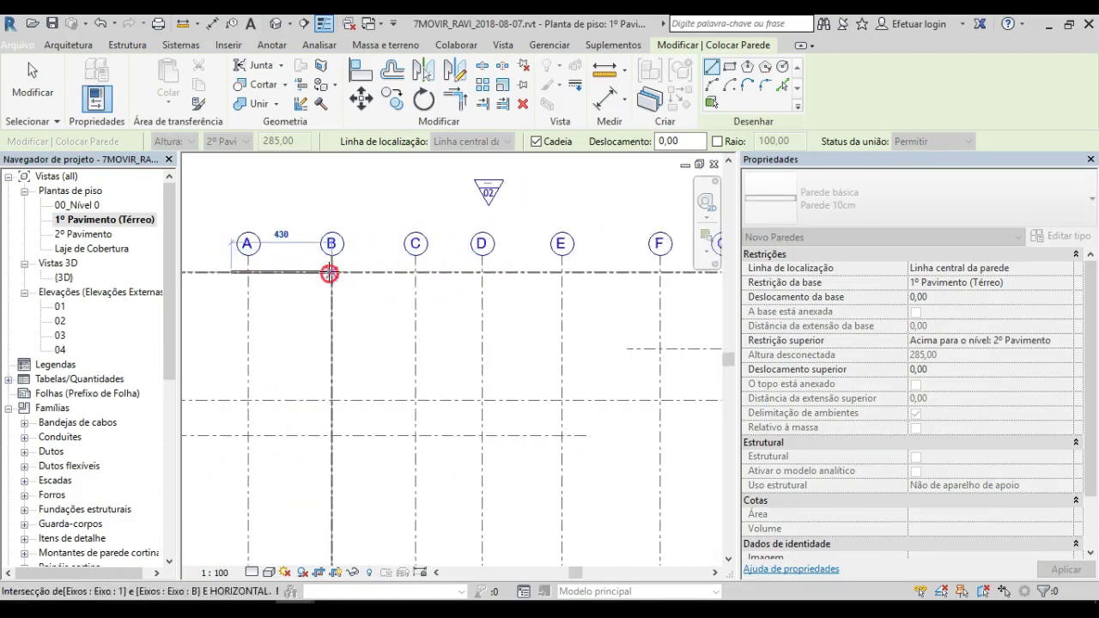
scroll(559, 280, down, 1)
middle_drag(559, 280, 444, 277)
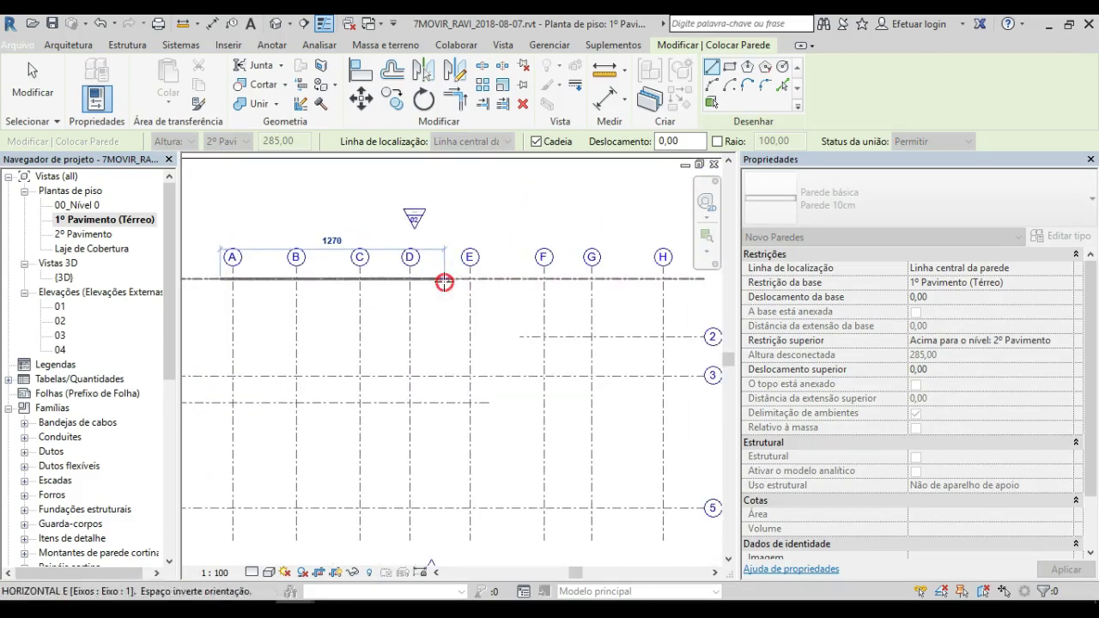
scroll(678, 279, up, 6)
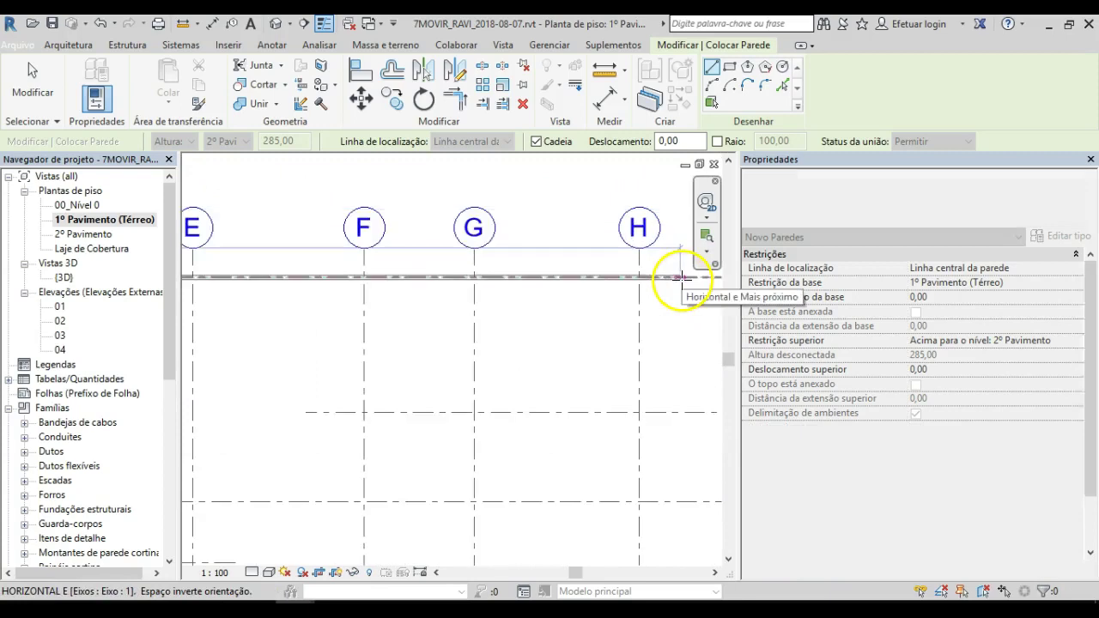
scroll(618, 270, up, 2)
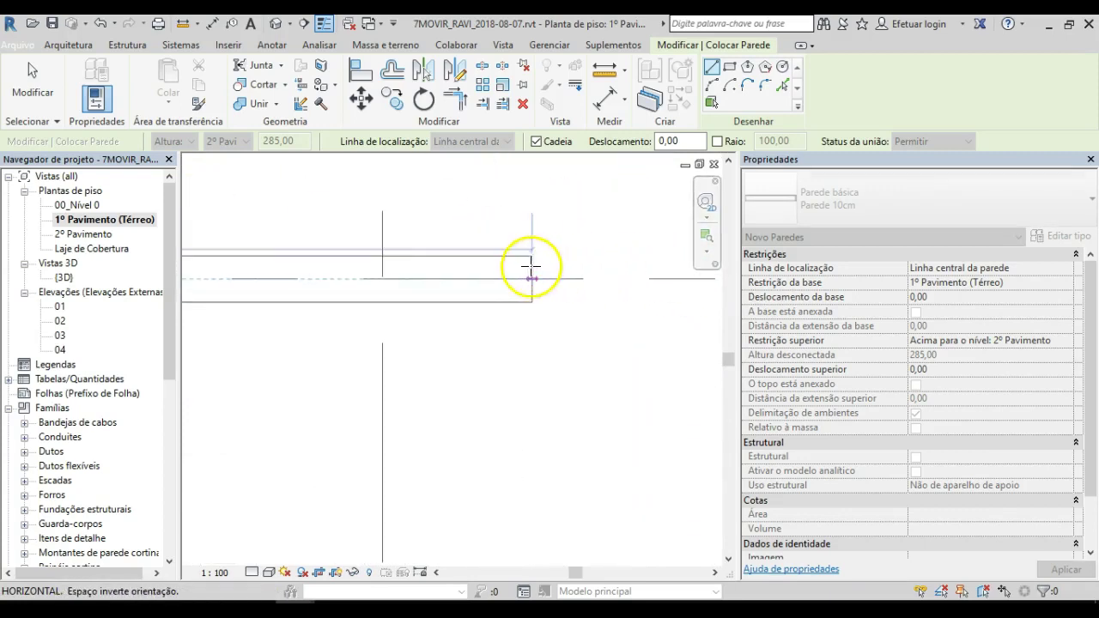
click(587, 279)
scroll(511, 342, down, 5)
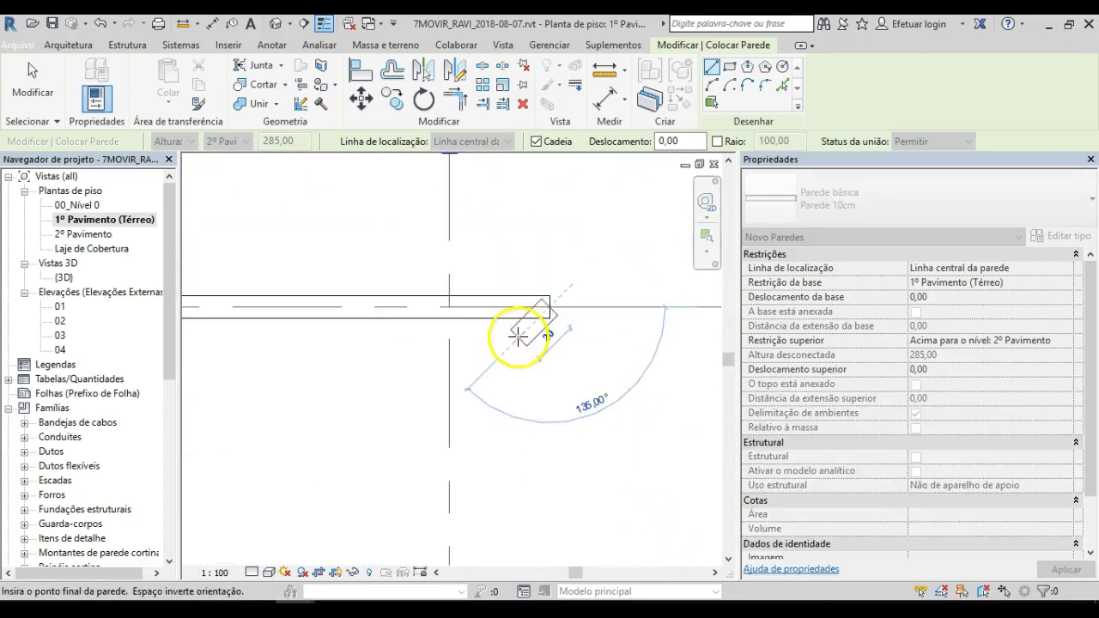
scroll(535, 378, down, 3)
middle_drag(535, 372, 581, 299)
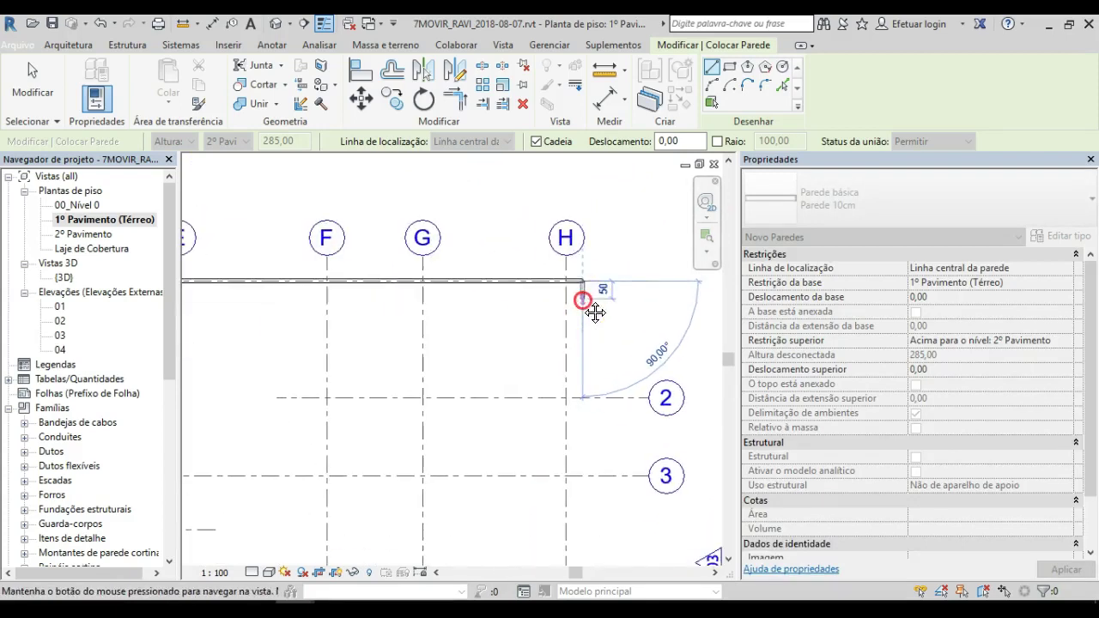
key(Escape)
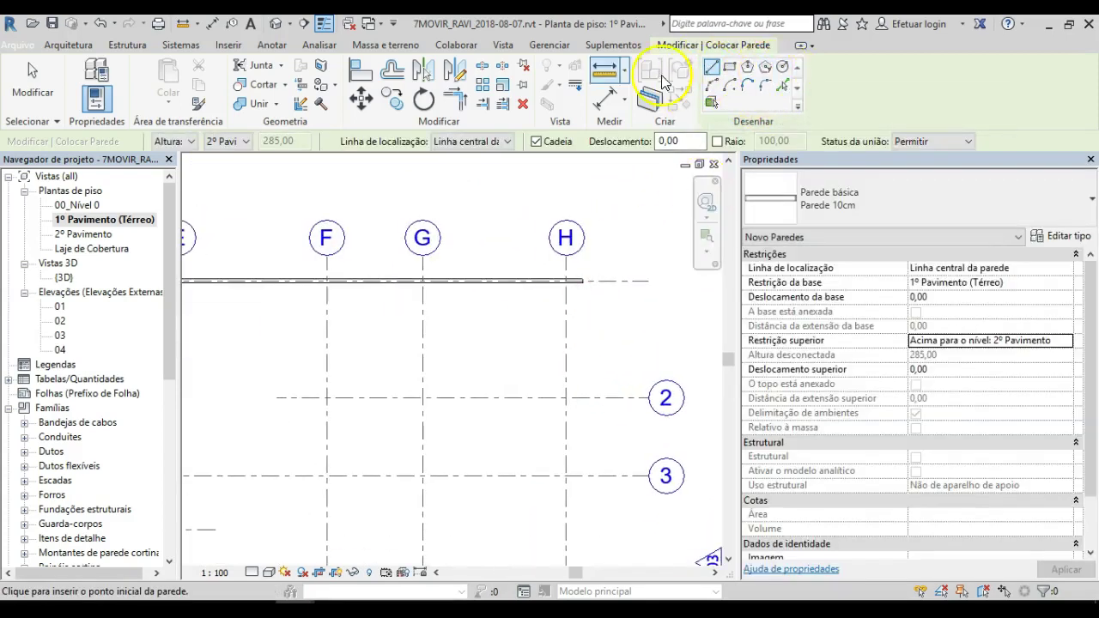
key(Escape)
- Draw a straight vertical test wall in the empty area outside the plan's boundary, beyond line H
scroll(540, 391, down, 5)
middle_drag(542, 435, 471, 368)
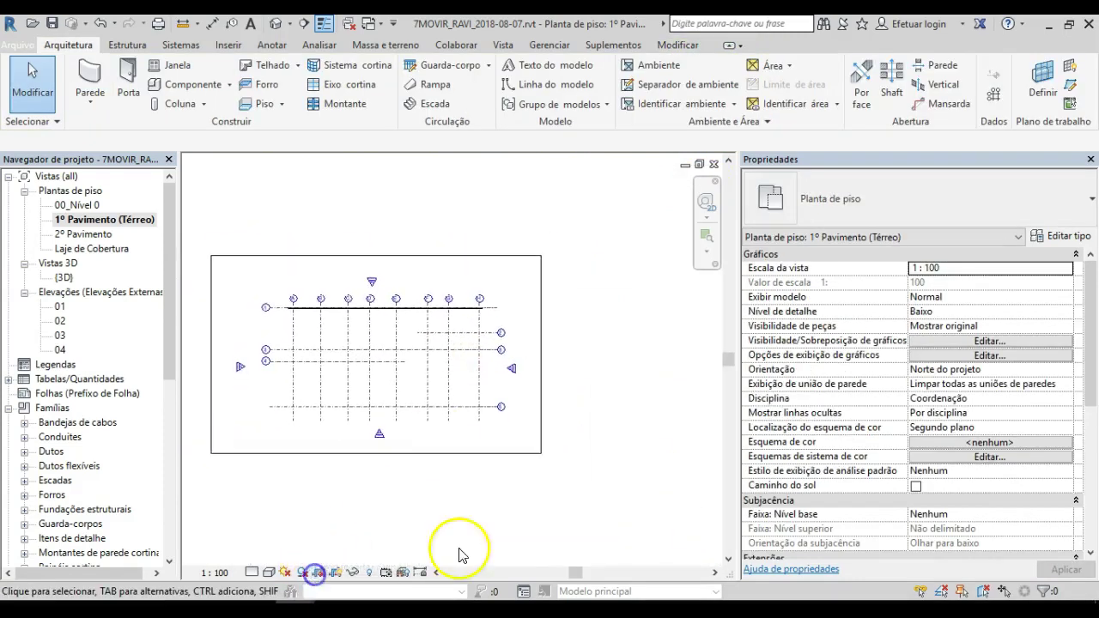
middle_drag(557, 373, 465, 404)
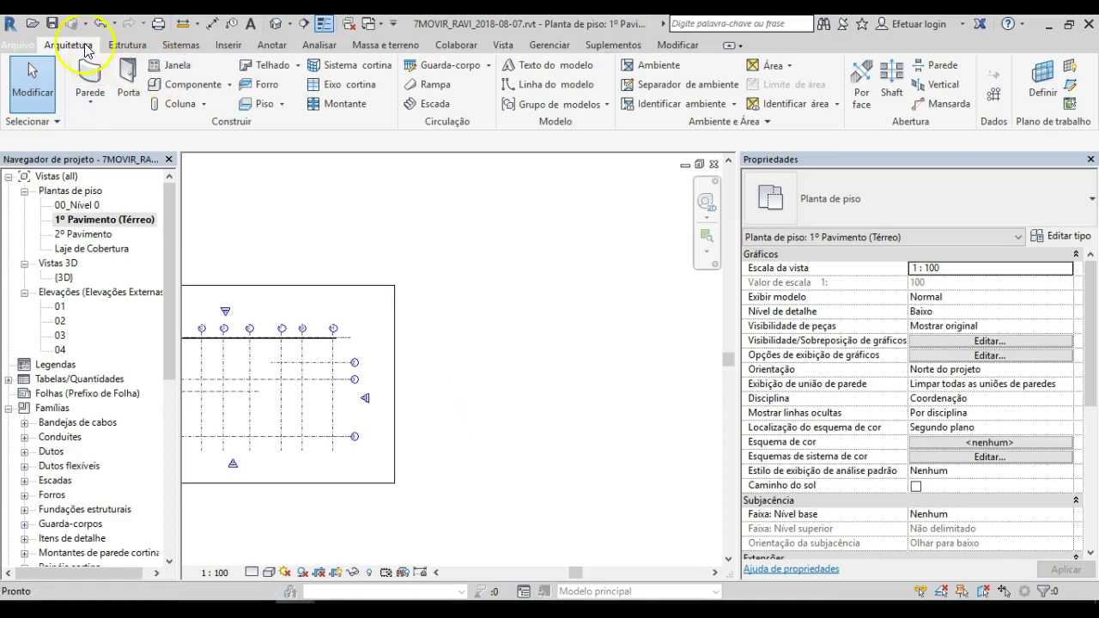
click(90, 82)
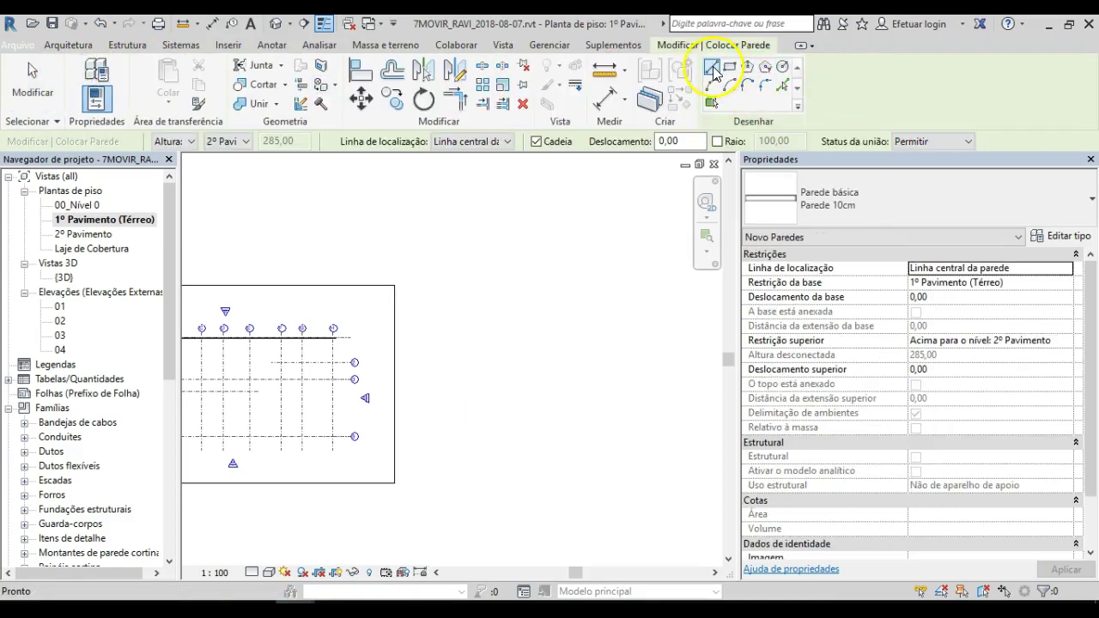
click(466, 308)
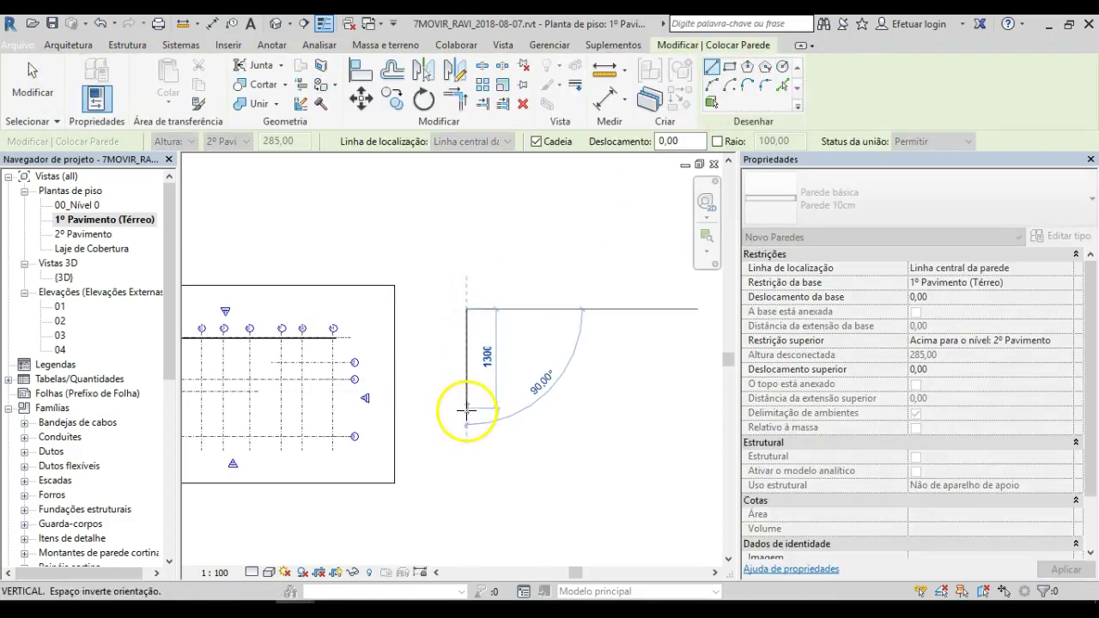
scroll(478, 275, up, 4)
click(443, 445)
key(Escape)
key(Escape)
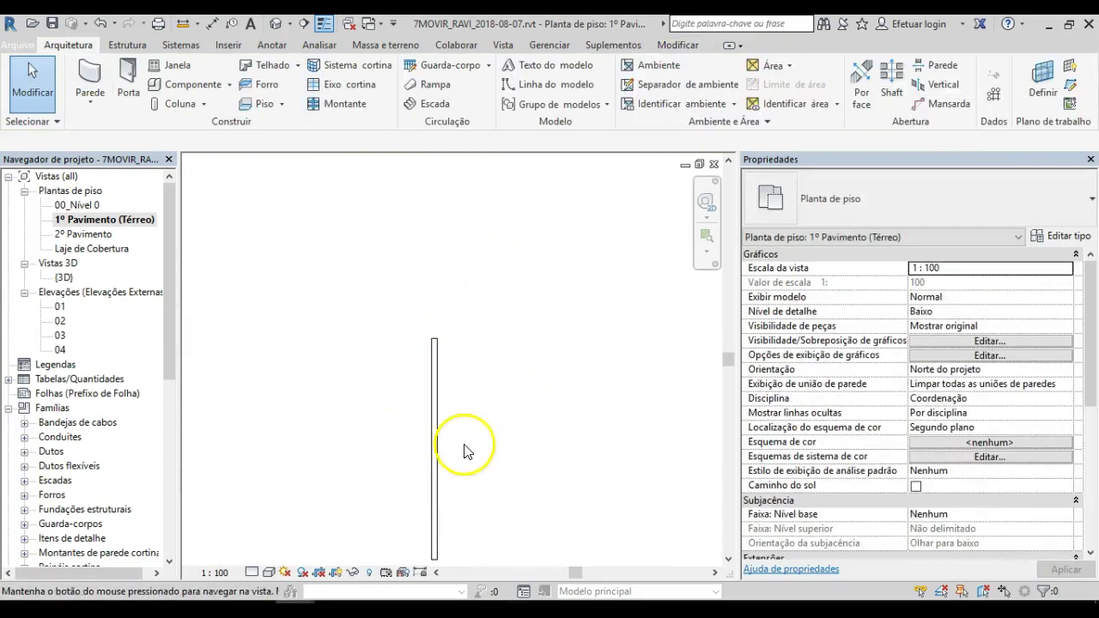
- Draw a rectangle of walls beside the vertical test wall, about 339,5 by 259,5 cm between inner faces
middle_drag(467, 450, 395, 381)
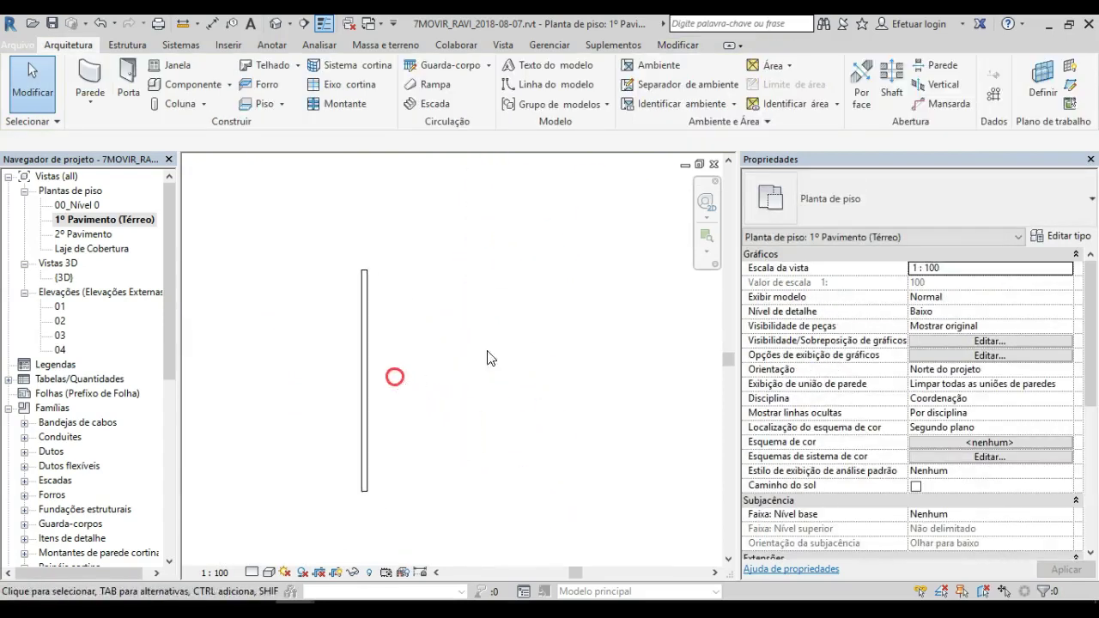
click(89, 76)
click(729, 67)
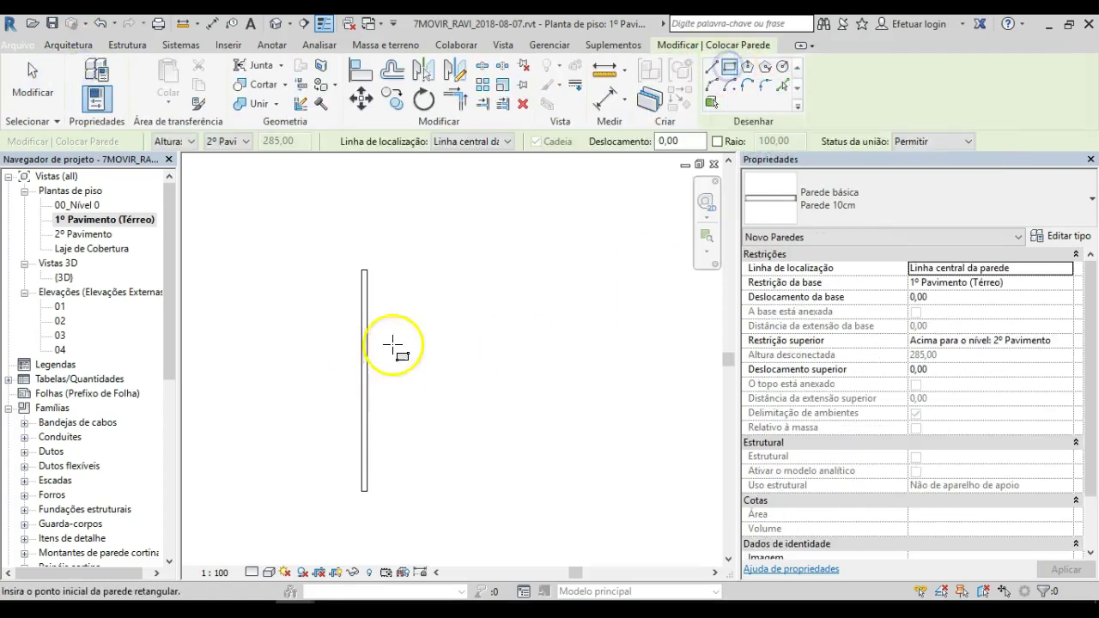
click(433, 298)
click(627, 448)
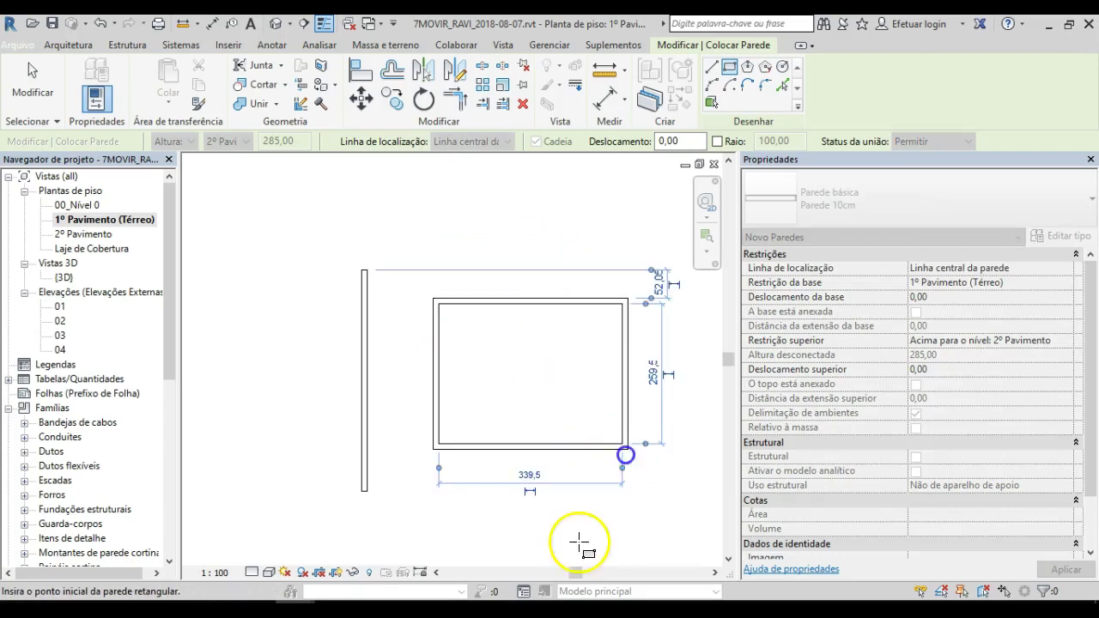
key(Escape)
key(Escape)
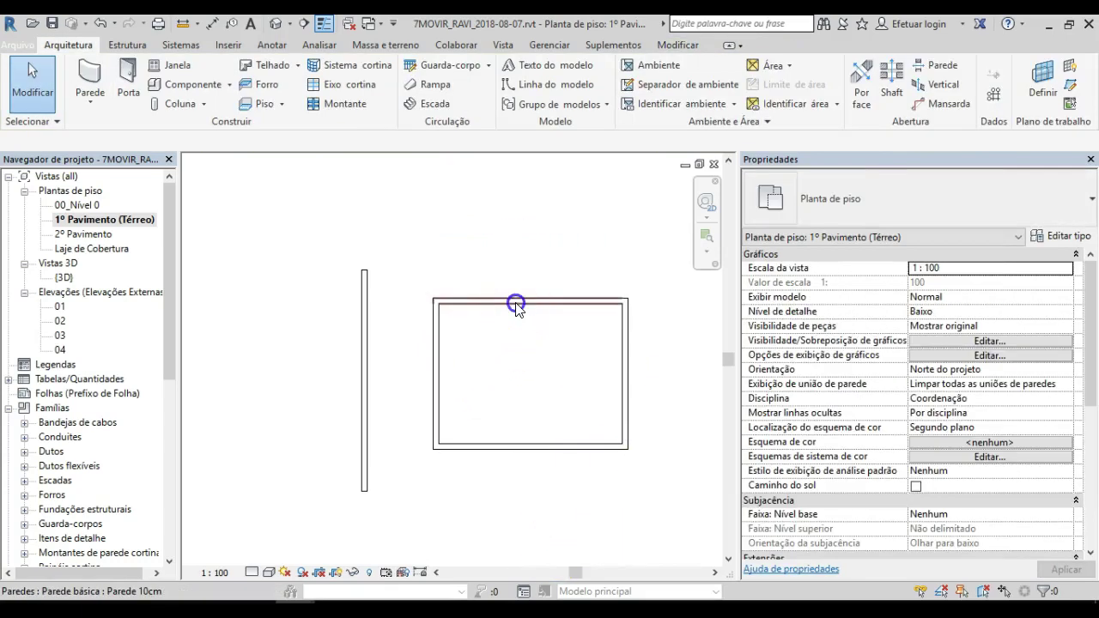
- Examine the end joins and constraint properties of the rectangle's upper horizontal wall, and clear the selection
click(515, 302)
scroll(446, 310, up, 8)
scroll(405, 298, up, 2)
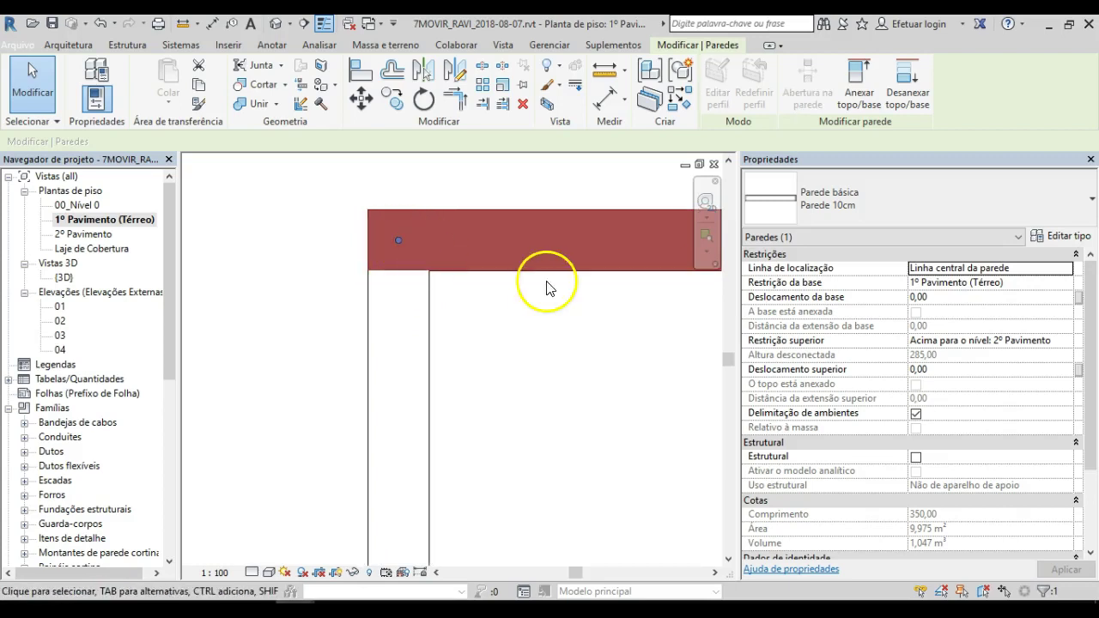
scroll(552, 292, down, 8)
scroll(633, 292, up, 5)
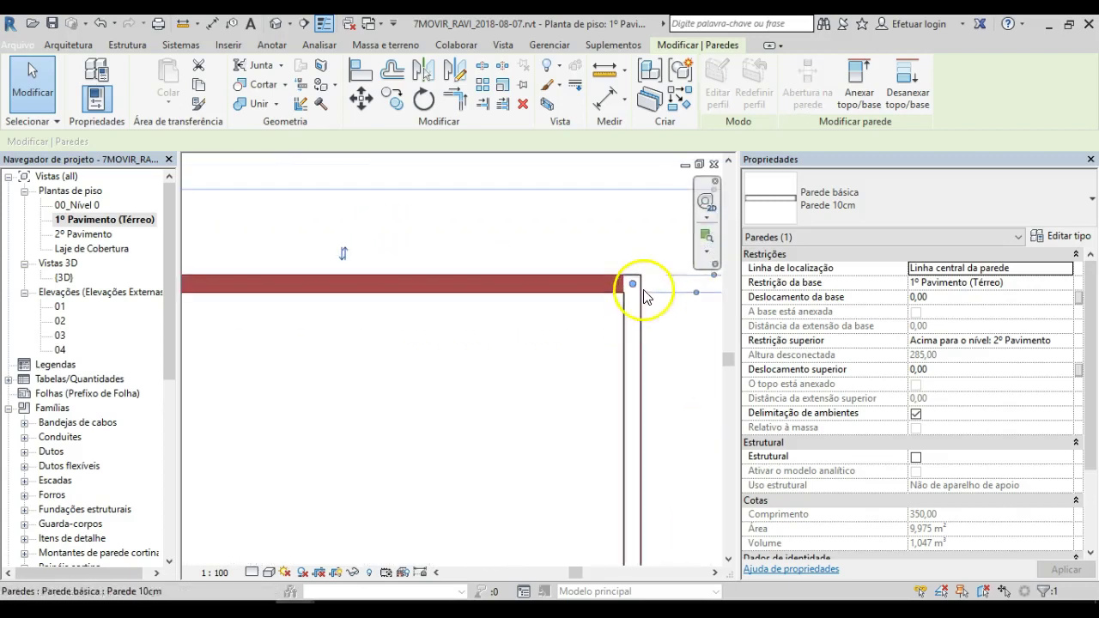
key(Escape)
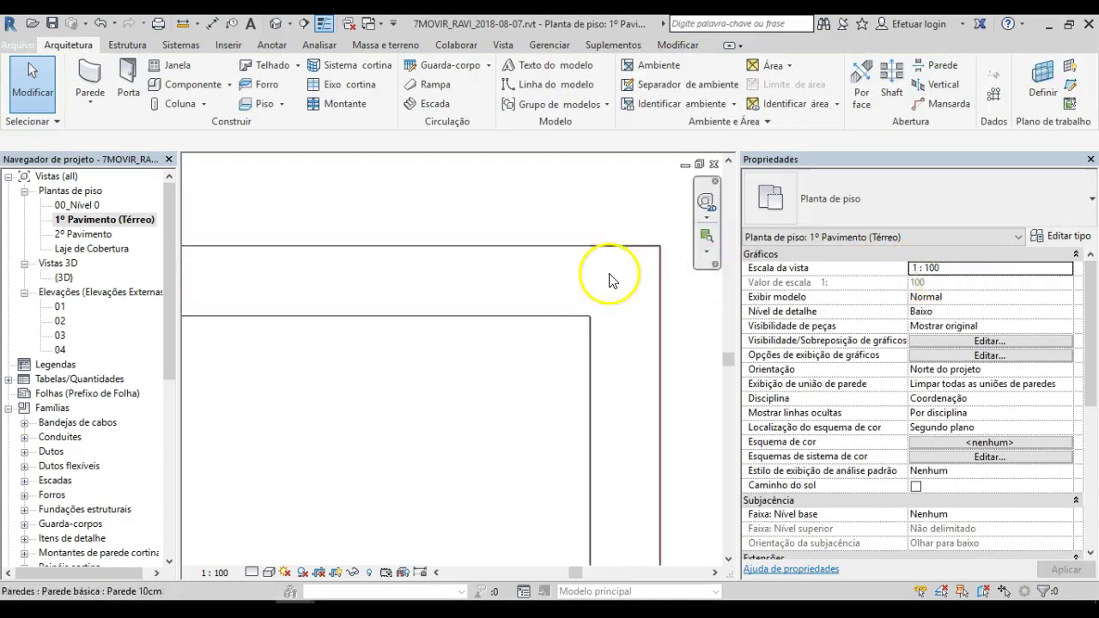
click(561, 314)
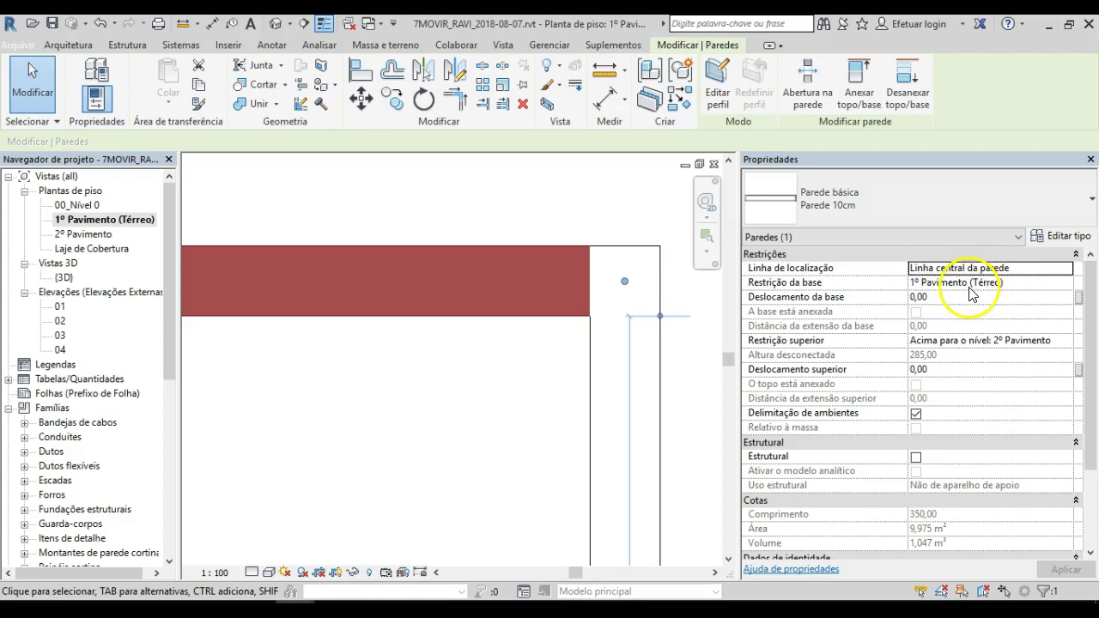
click(351, 380)
middle_drag(351, 380, 449, 319)
click(393, 328)
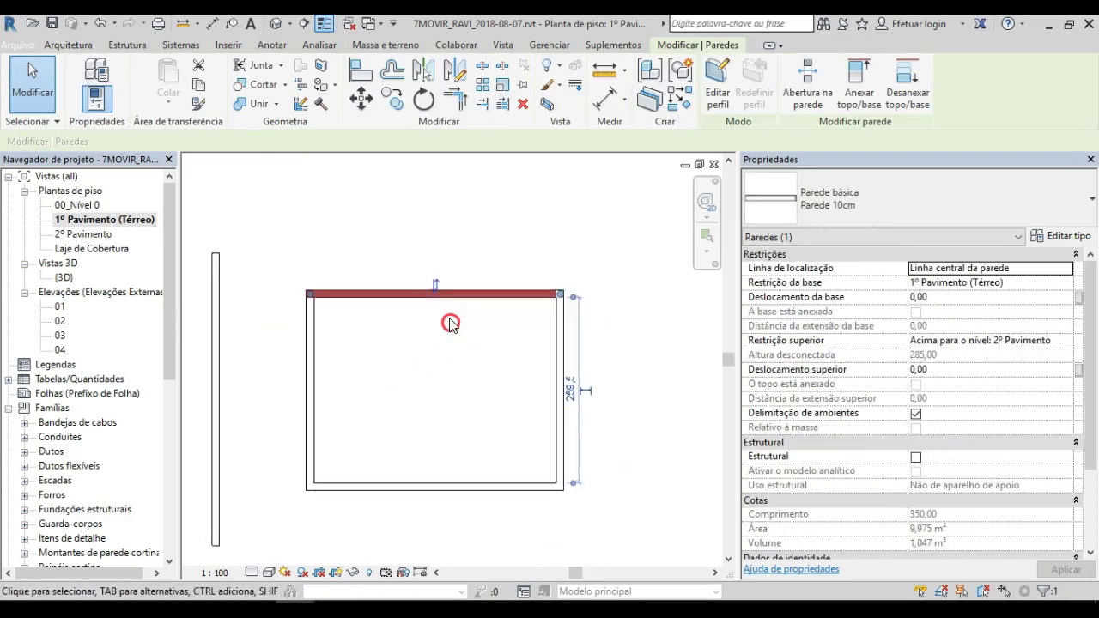
click(449, 319)
- Draw a six-sided inscribed polygon of Parede 10cm walls in the empty space above the wall rectangle
click(91, 84)
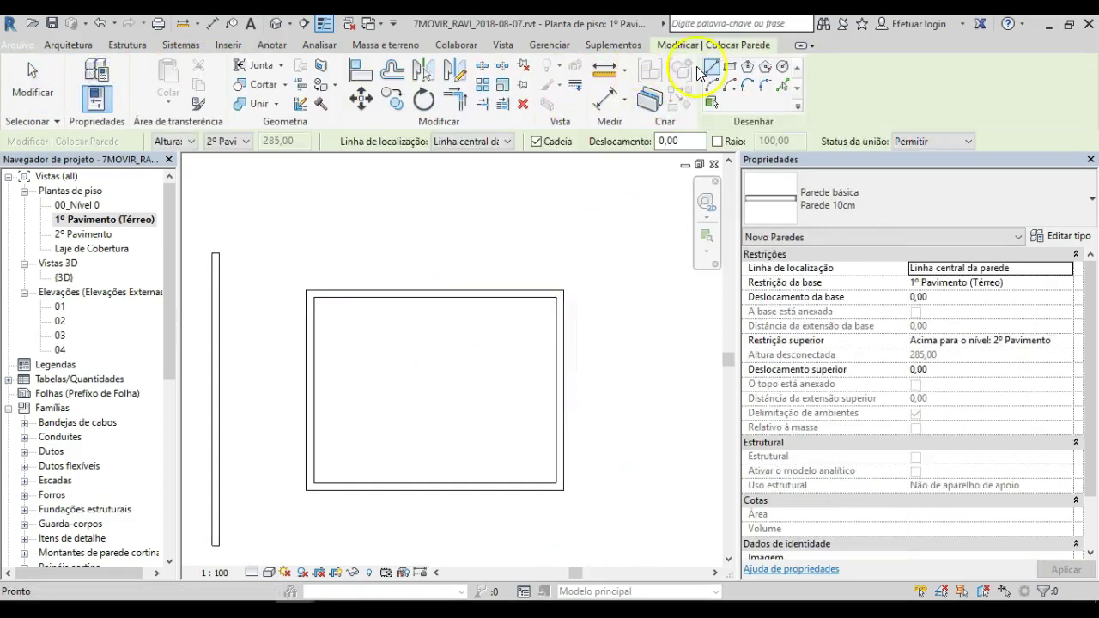
click(747, 67)
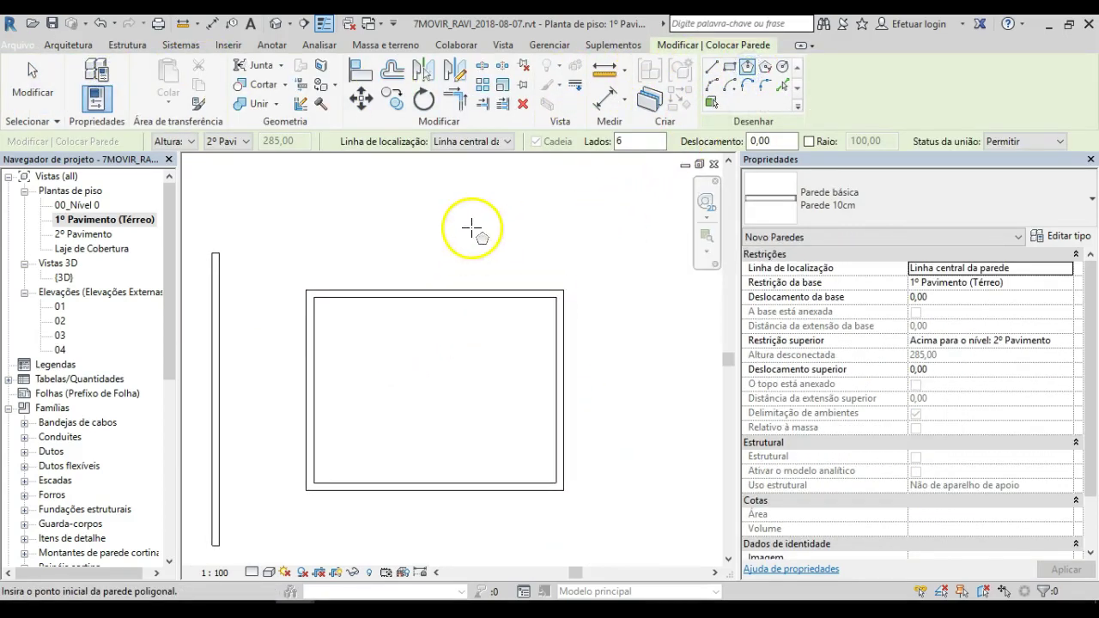
click(471, 224)
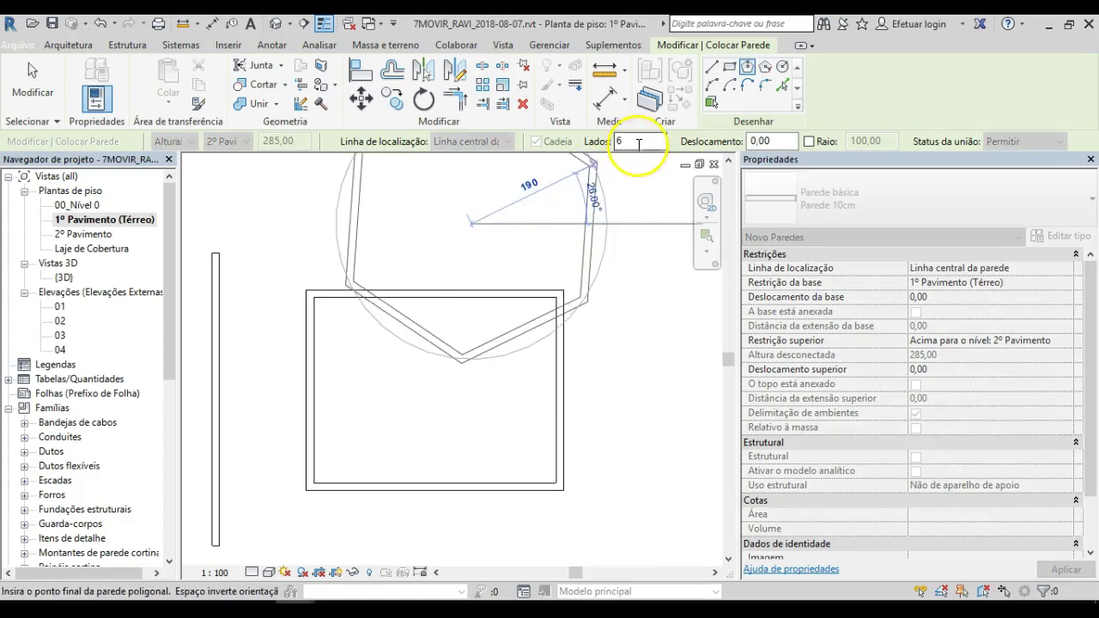
middle_drag(507, 206, 509, 324)
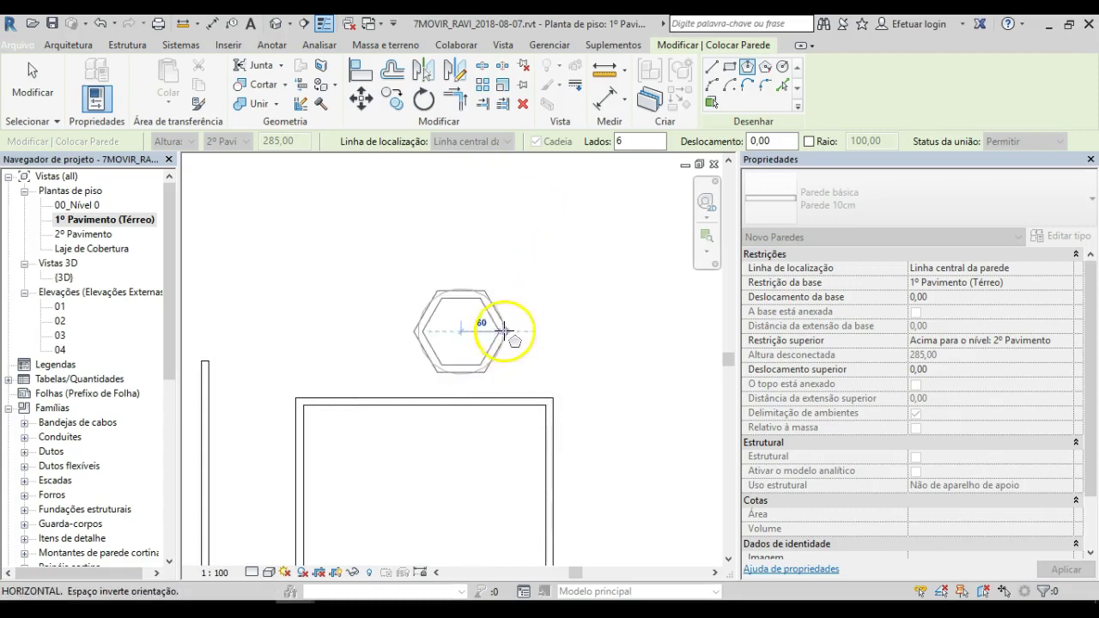
click(517, 331)
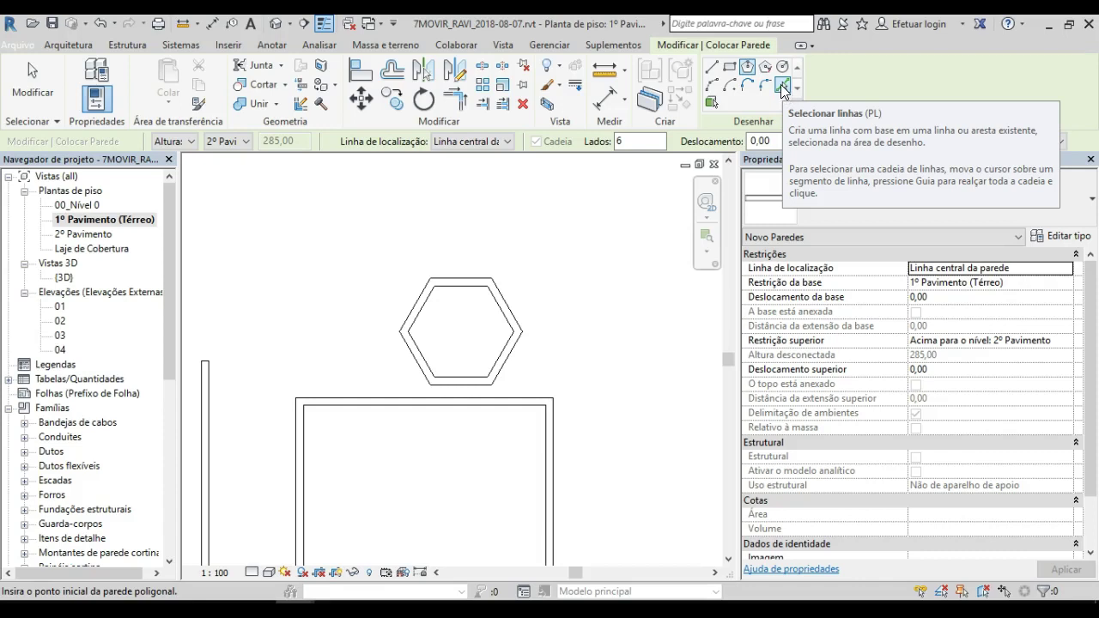
- Create walls from grid lines H, 3 and 2 using the Selecionar linhas mode of the Wall tool
click(781, 88)
scroll(581, 311, down, 3)
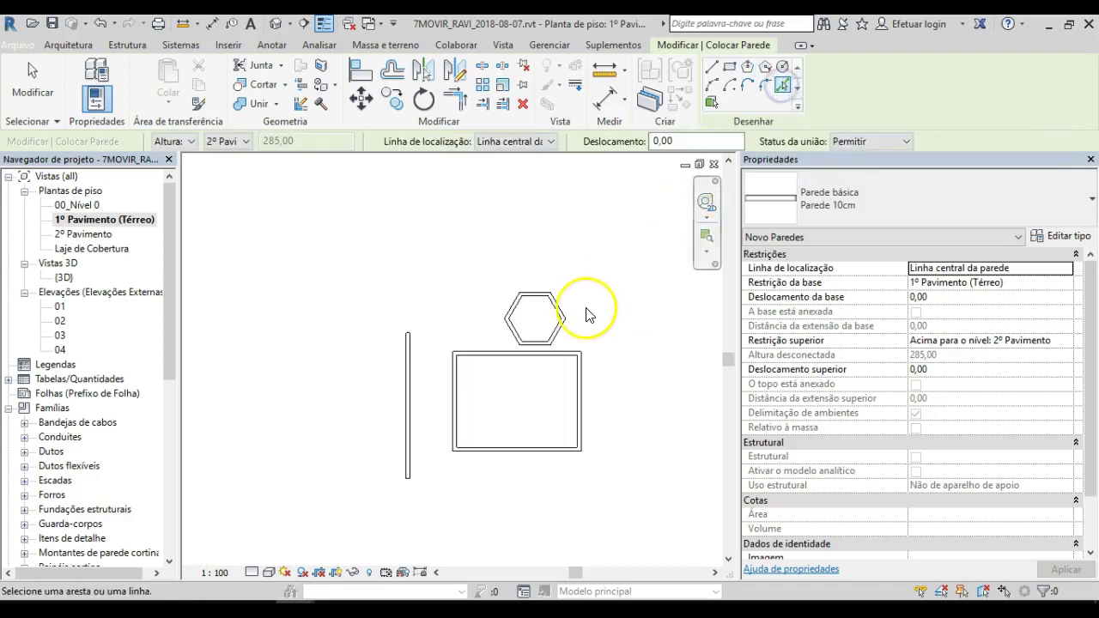
mouse_move(473, 360)
middle_down()
mouse_move(491, 285)
mouse_move(730, 236)
middle_up()
click(597, 314)
scroll(593, 257, up, 5)
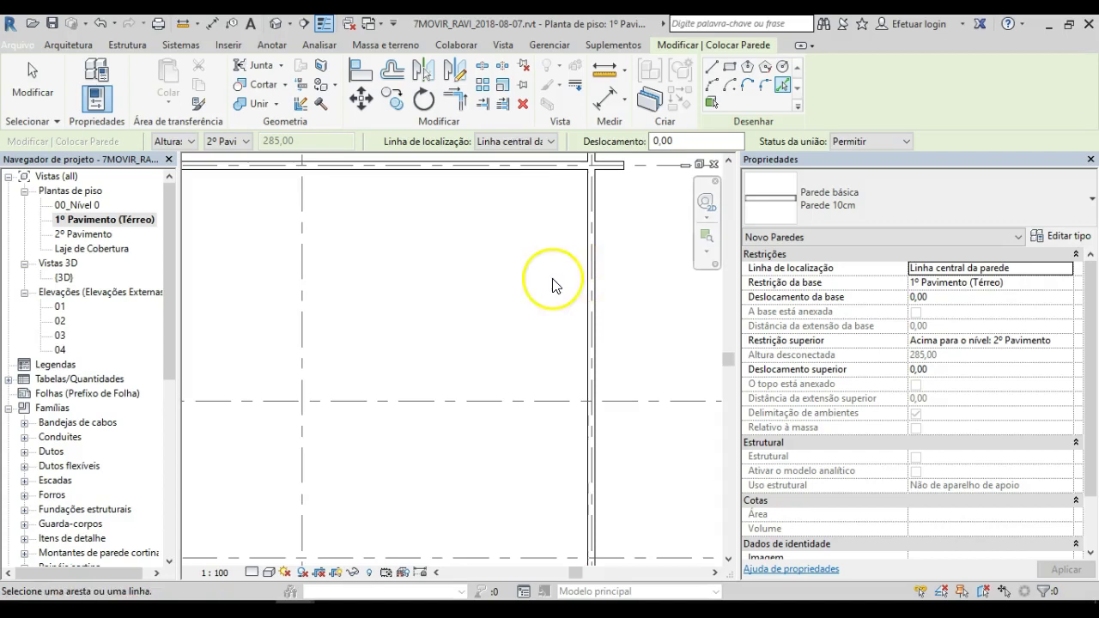
scroll(552, 283, down, 3)
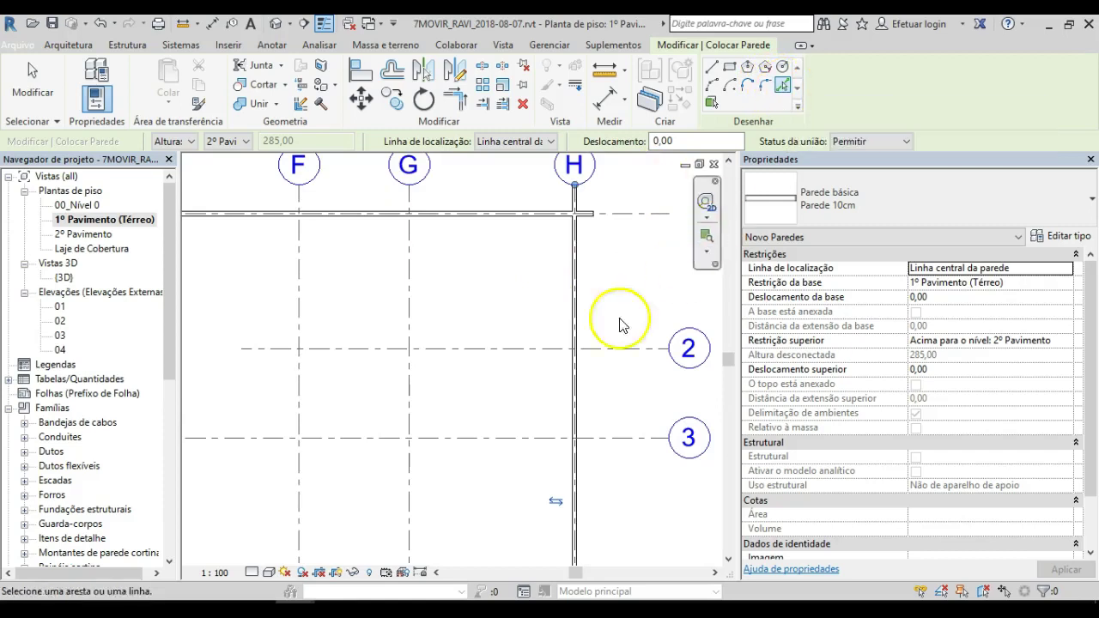
click(496, 439)
click(498, 348)
- Generate walls on grid lines G, F, E, 4 and D by picking the lines
scroll(421, 429, down, 1)
middle_drag(421, 429, 585, 358)
click(588, 352)
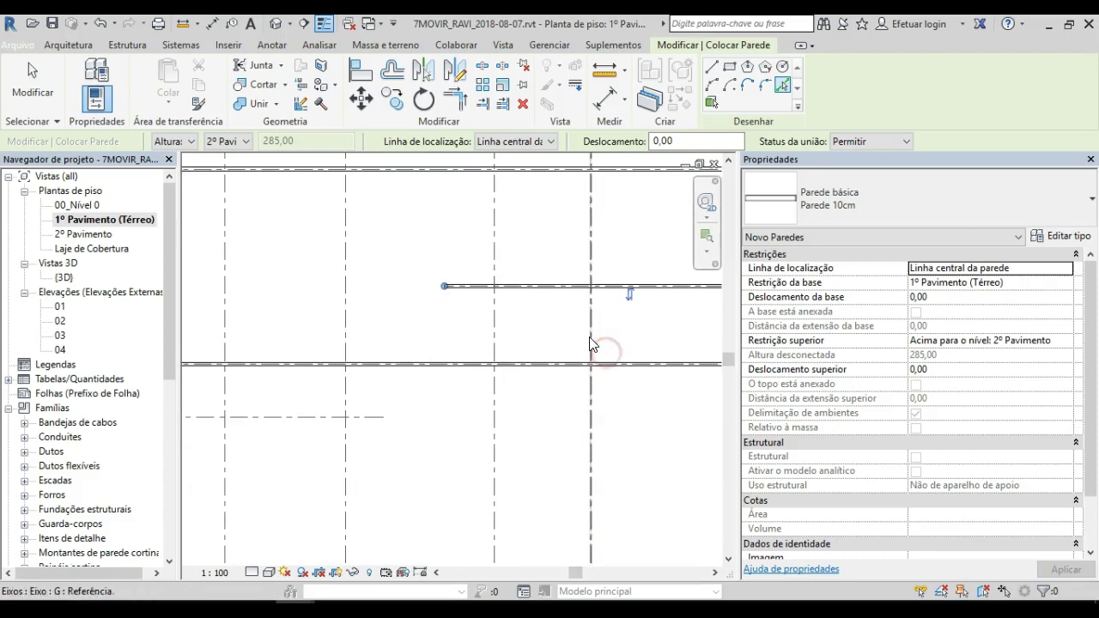
click(493, 326)
scroll(495, 339, down, 2)
middle_drag(413, 374, 431, 387)
click(415, 340)
click(369, 405)
click(334, 429)
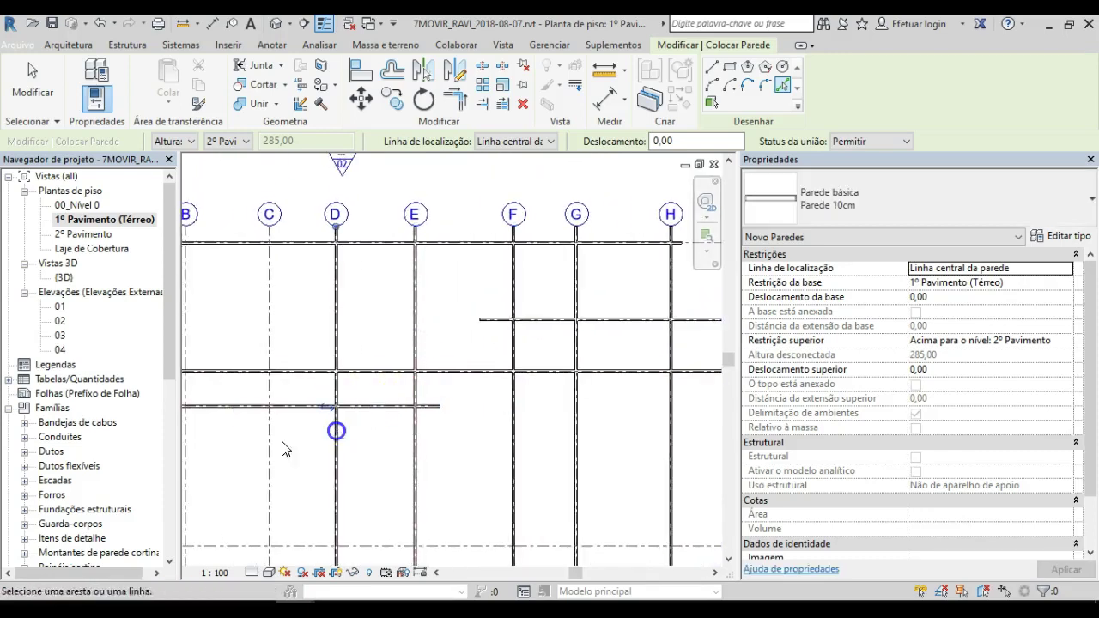
- Generate walls on the remaining grid lines C, B, A and 5 by picking the lines
click(271, 420)
middle_drag(281, 390, 479, 377)
click(386, 318)
click(302, 309)
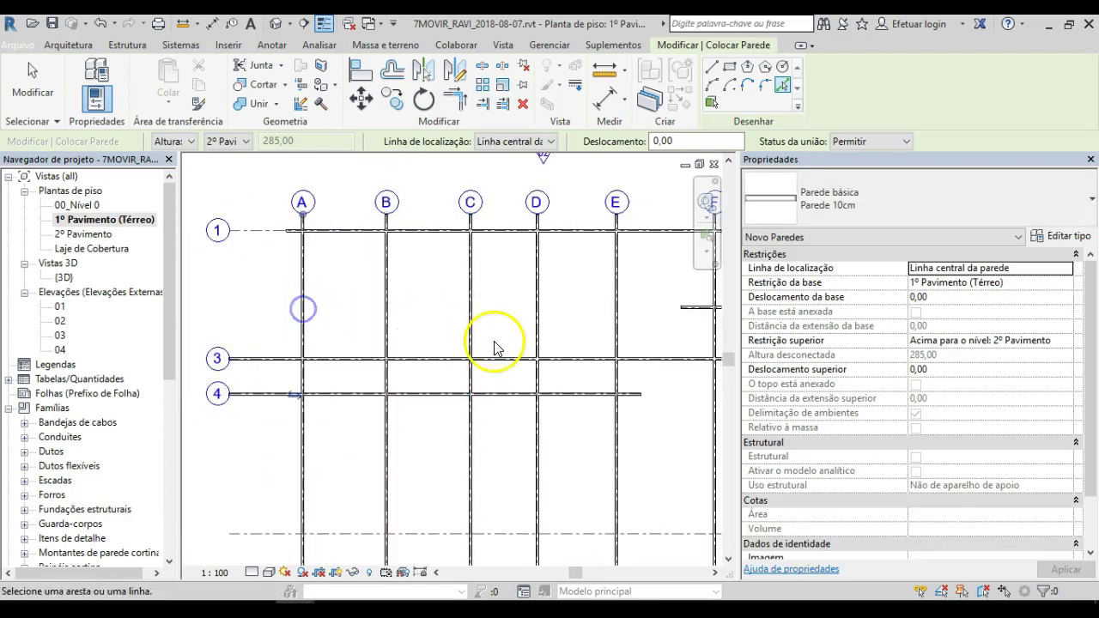
scroll(497, 344, down, 2)
click(566, 490)
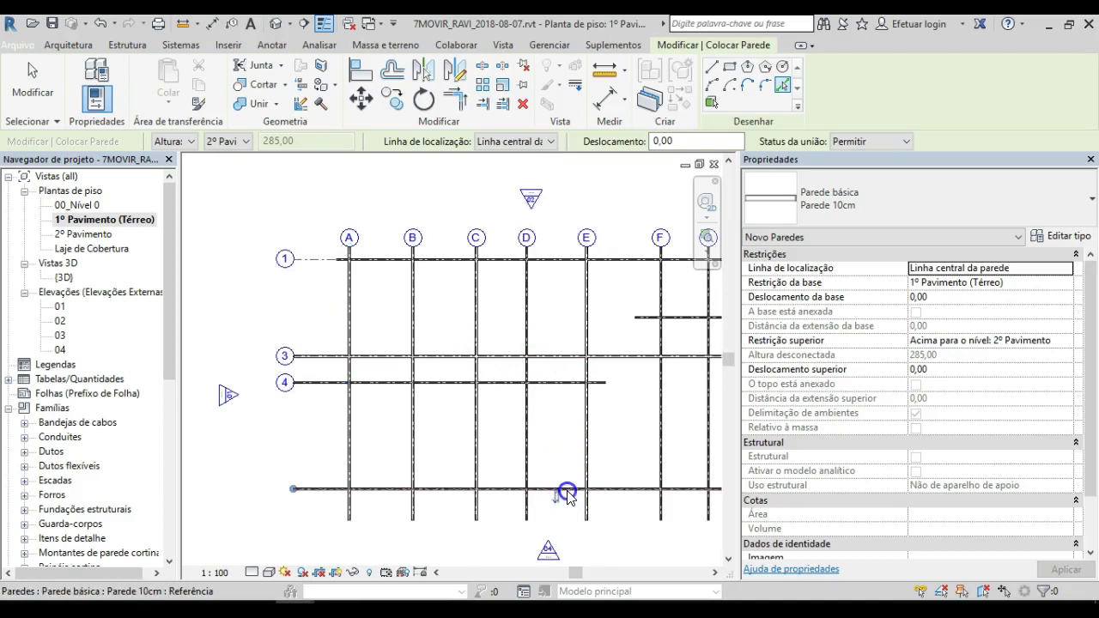
scroll(569, 421, down, 1)
middle_drag(524, 408, 458, 389)
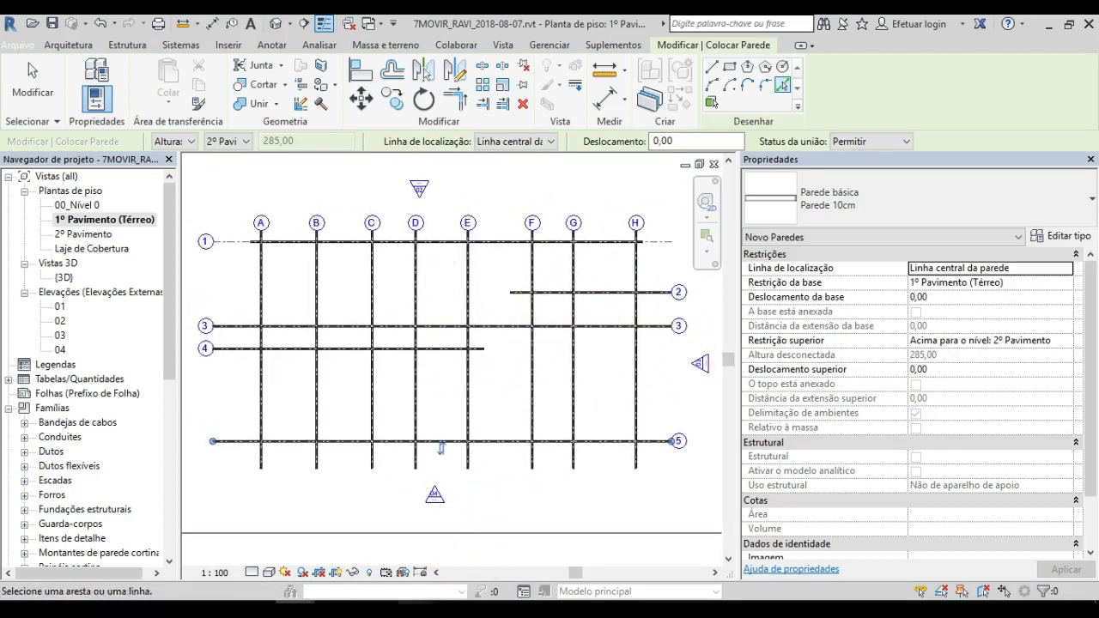
- Switch to the Casa JCK EIXOS PDF in Acrobat Reader, examine its wall layout on the grid lines, and return to Revit
mouse_move(466, 576)
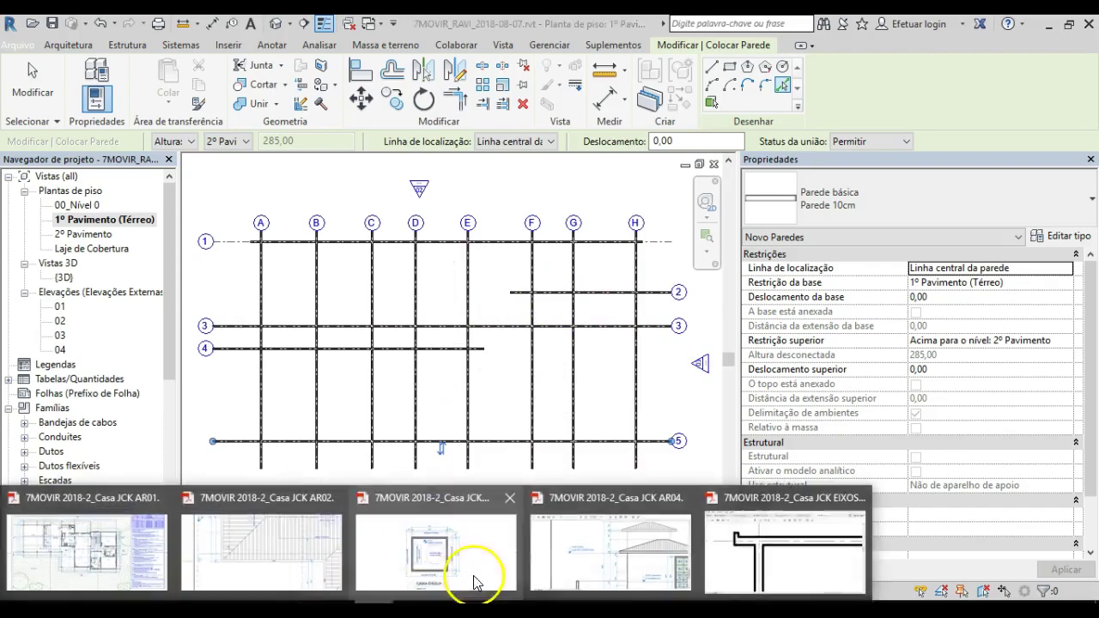
click(772, 569)
scroll(691, 397, down, 2)
ctrl+scroll(696, 314, down, 5)
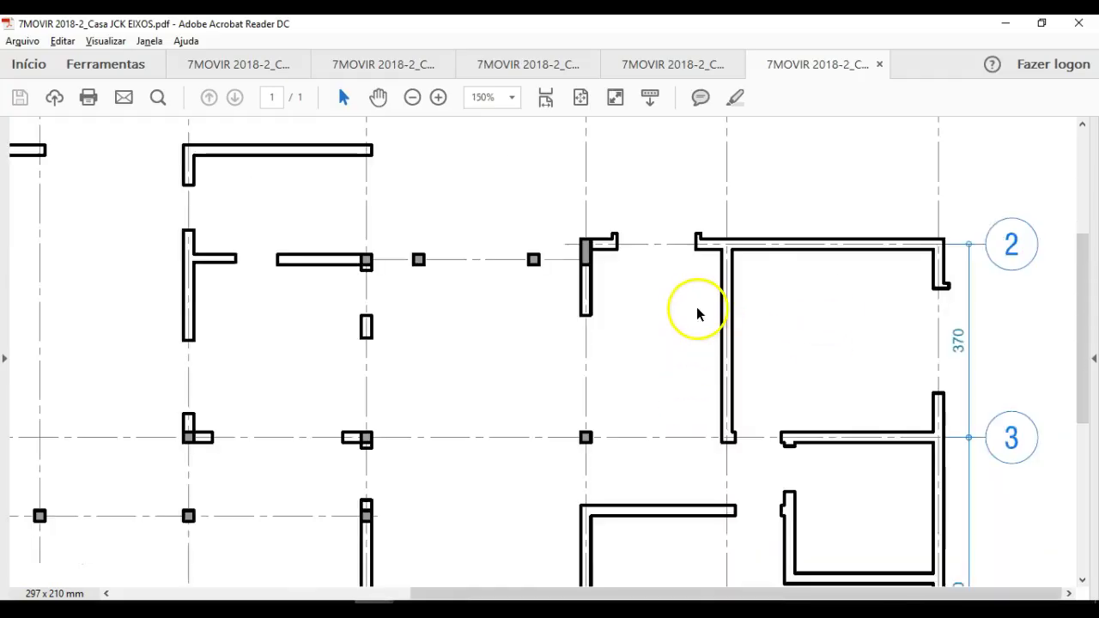
key(ctrl+2)
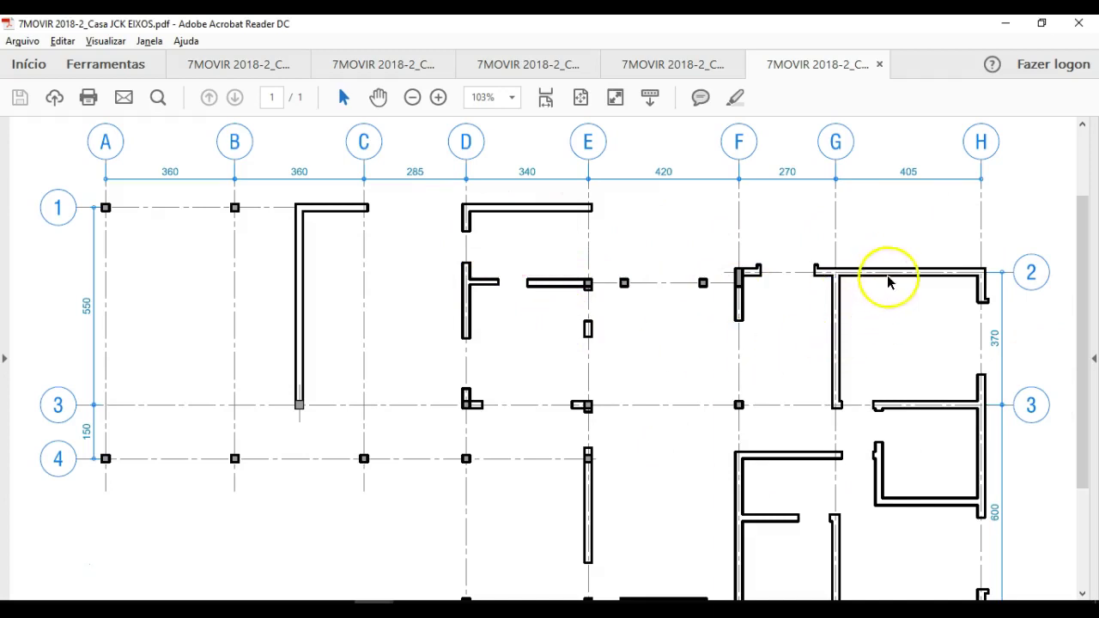
scroll(917, 345, down, 2)
ctrl+scroll(915, 343, down, 2)
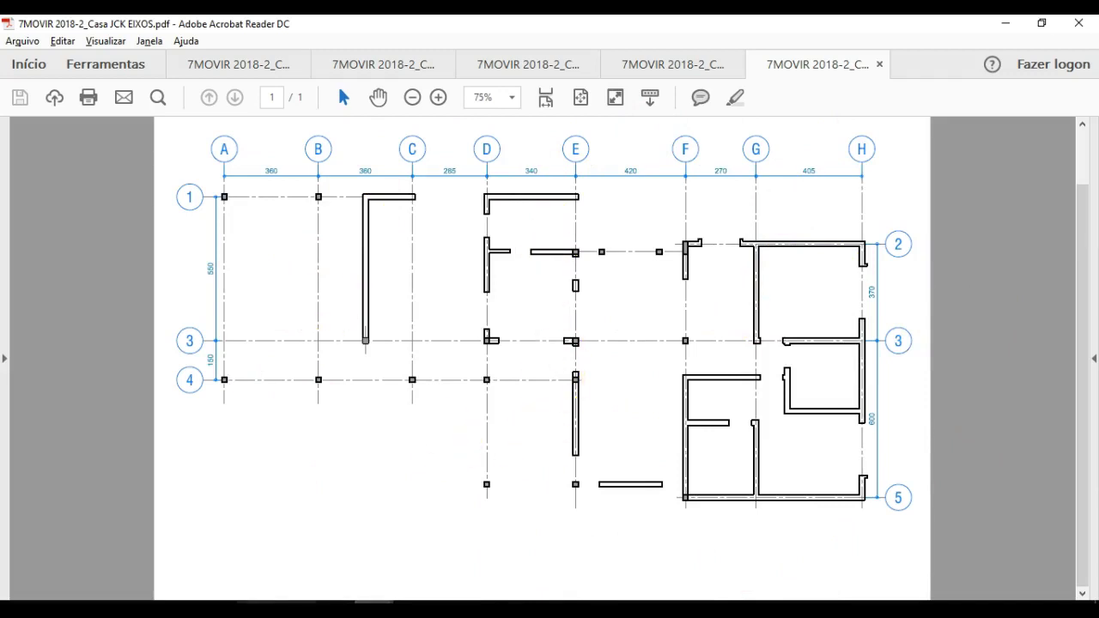
mouse_move(256, 603)
click(317, 532)
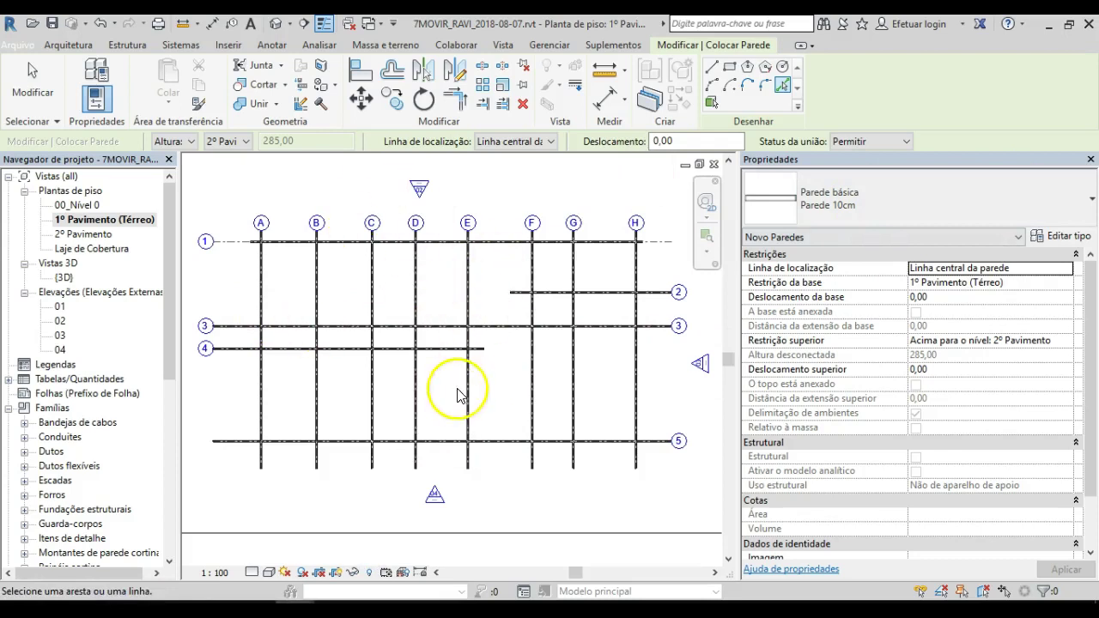
- End the Wall tool and check the properties of the wall on grid line A near its crossing with line 1
scroll(257, 225, up, 3)
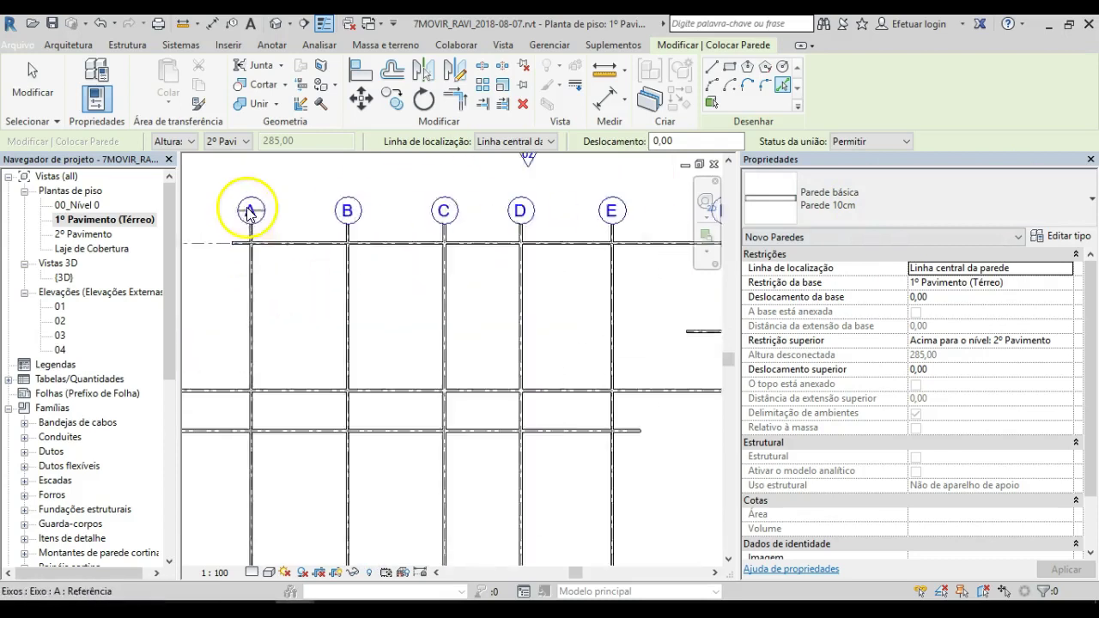
scroll(249, 213, up, 1)
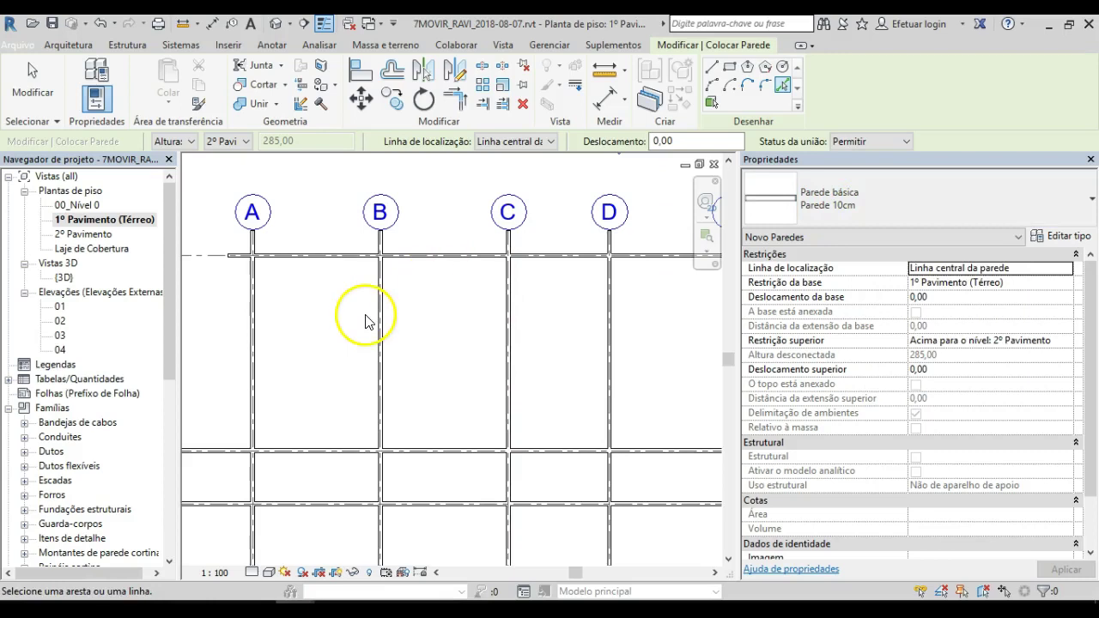
scroll(317, 300, up, 1)
scroll(436, 277, down, 1)
mouse_move(437, 277)
middle_down()
mouse_move(436, 380)
mouse_move(412, 349)
mouse_move(386, 368)
middle_up()
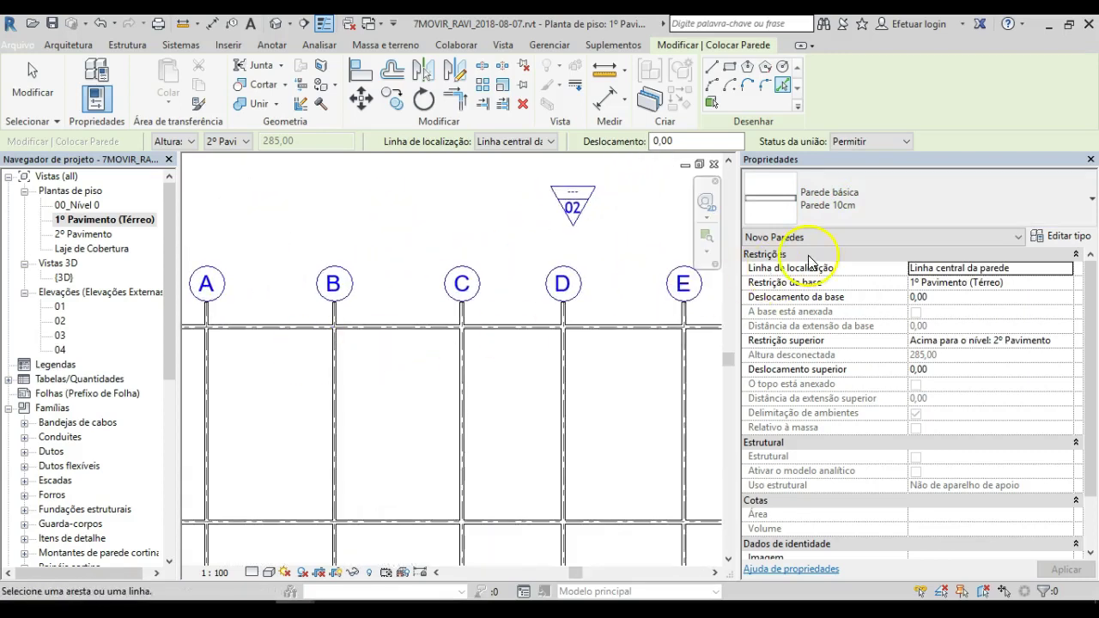
scroll(270, 314, up, 2)
middle_drag(270, 314, 540, 306)
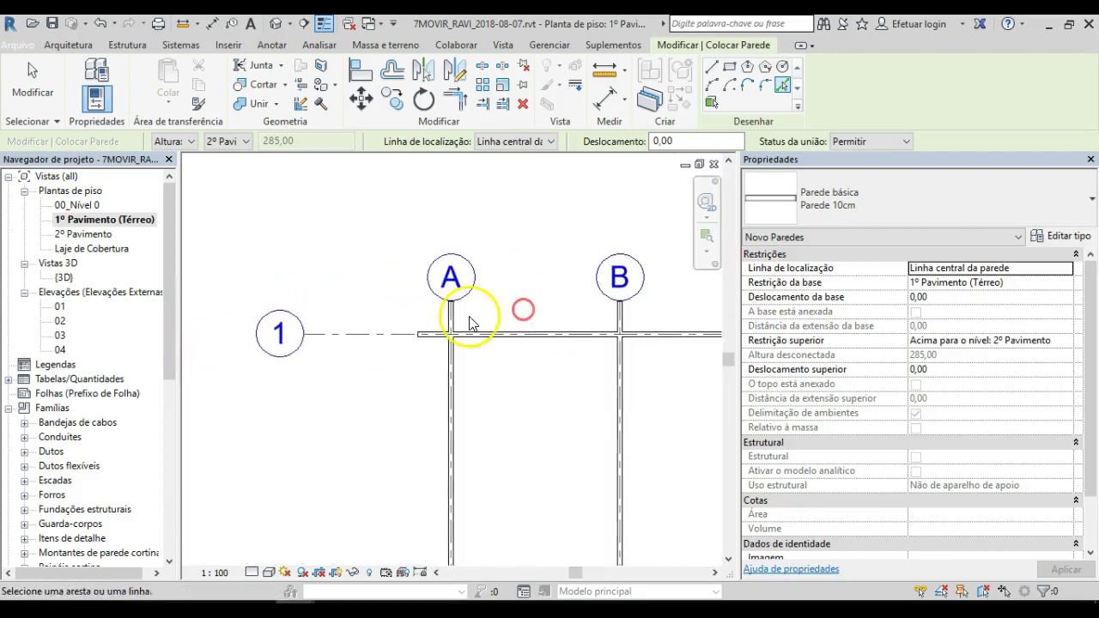
key(Escape)
click(450, 317)
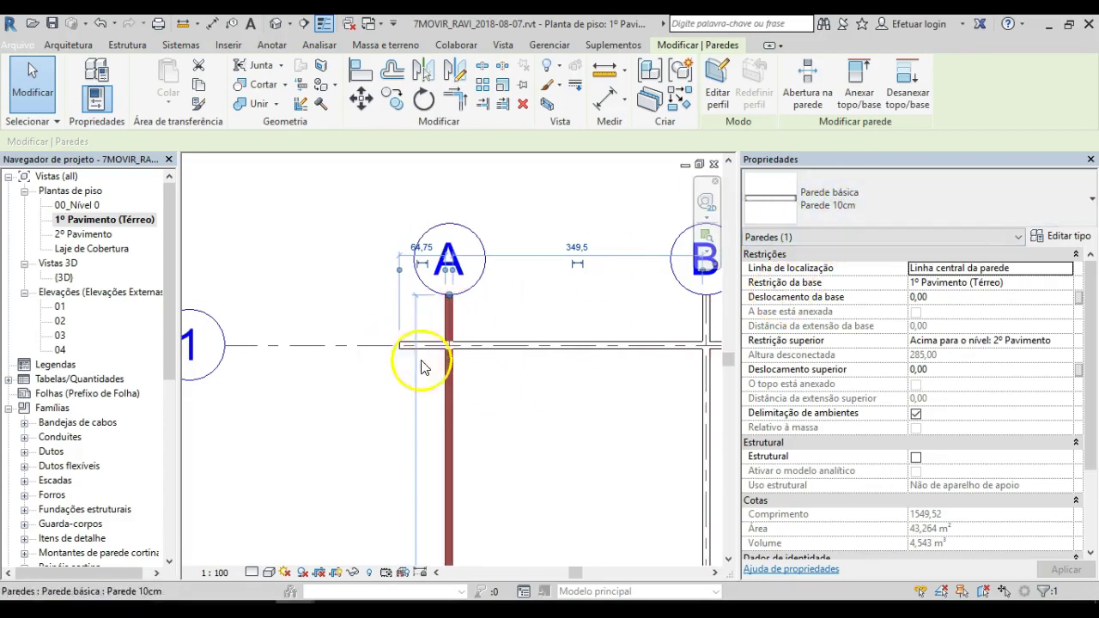
key(Escape)
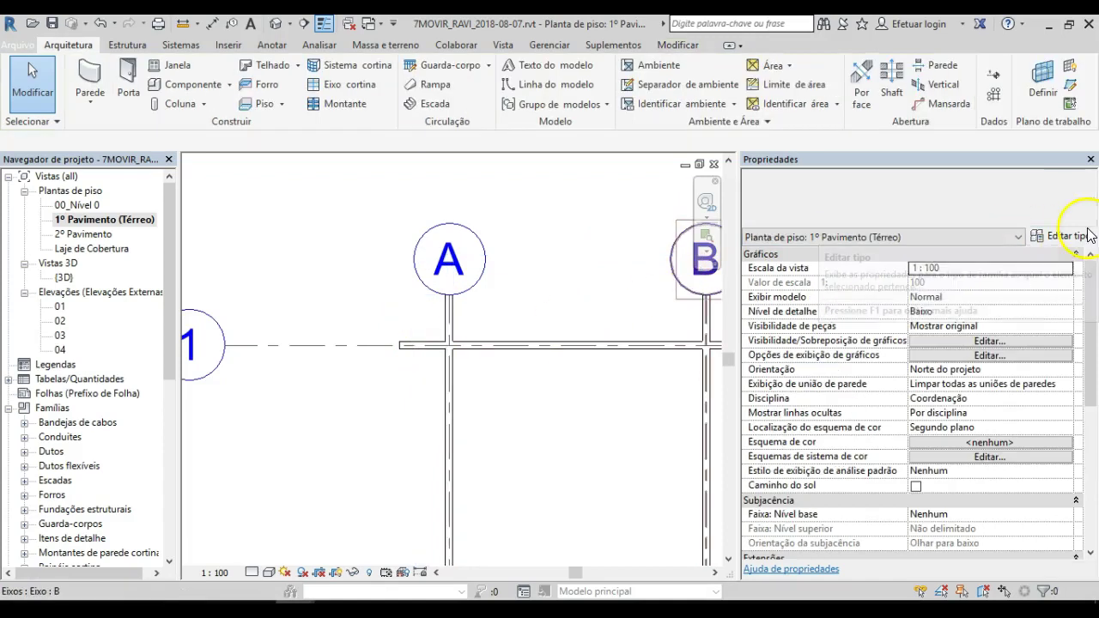
click(1066, 237)
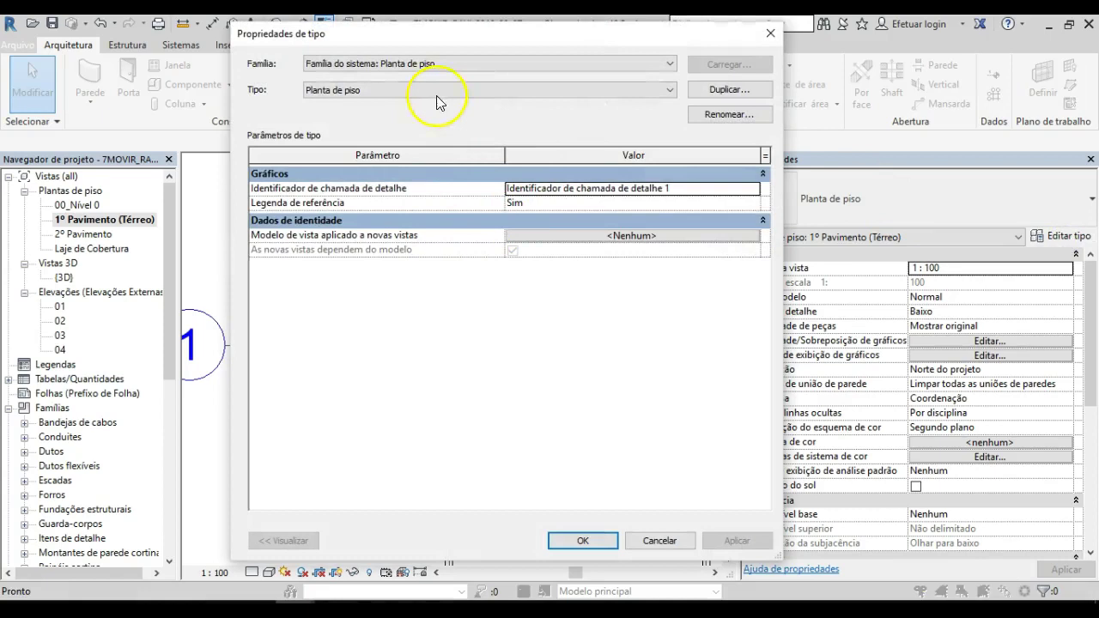
click(582, 540)
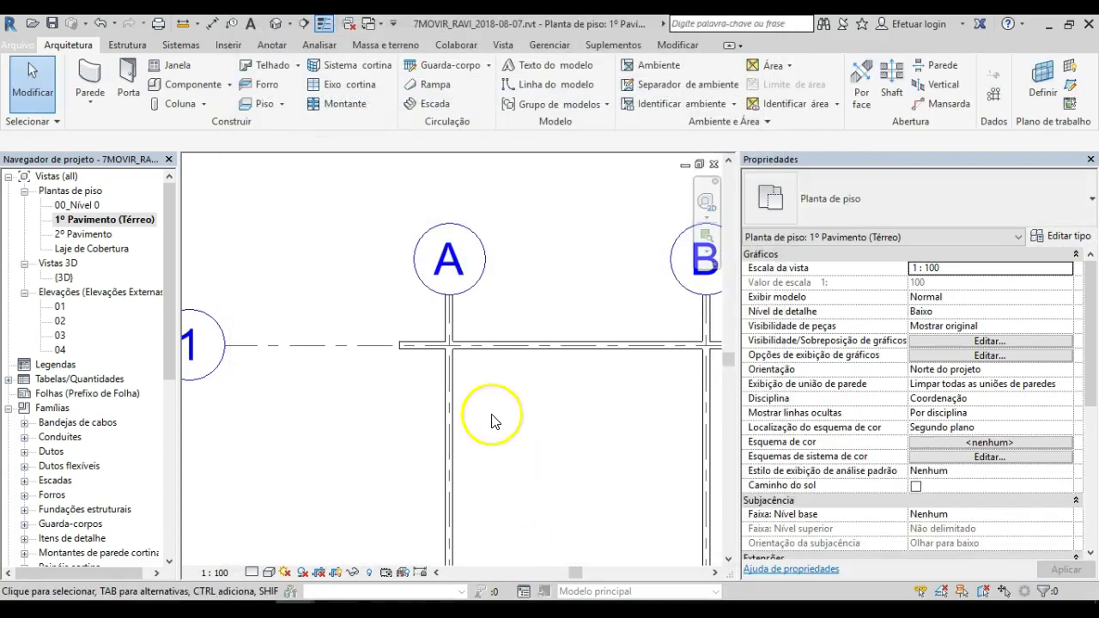
click(448, 316)
key(Escape)
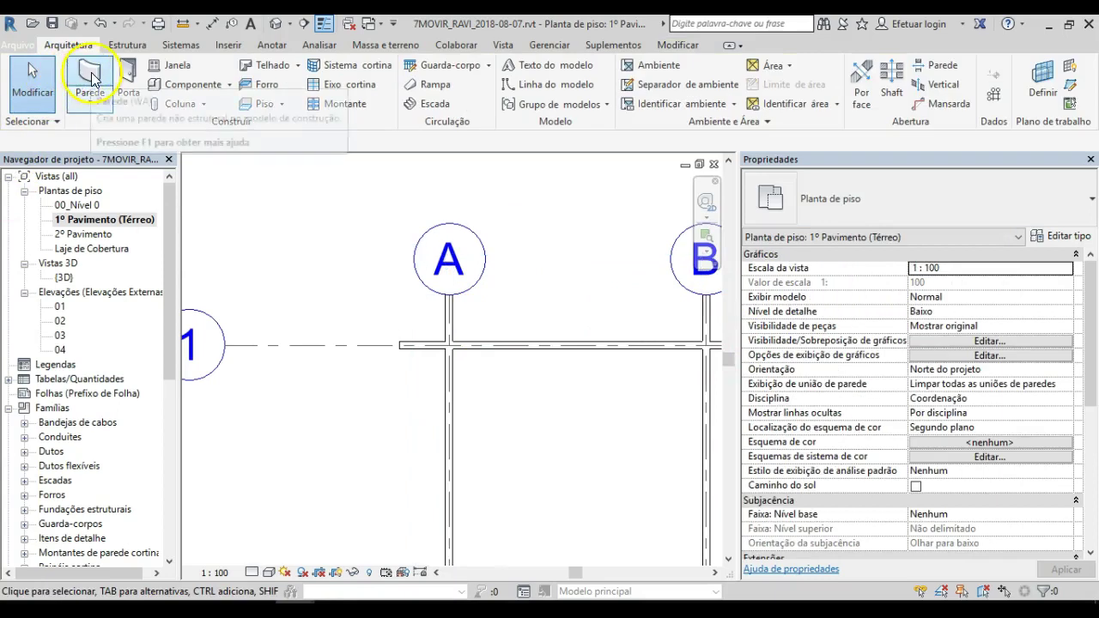
click(93, 79)
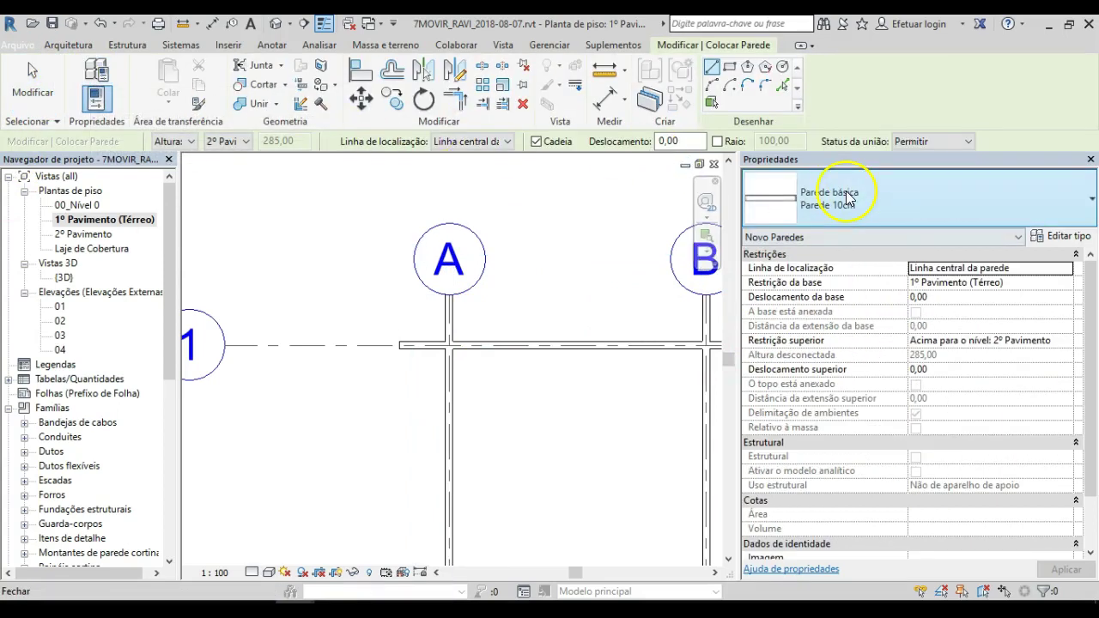
click(478, 348)
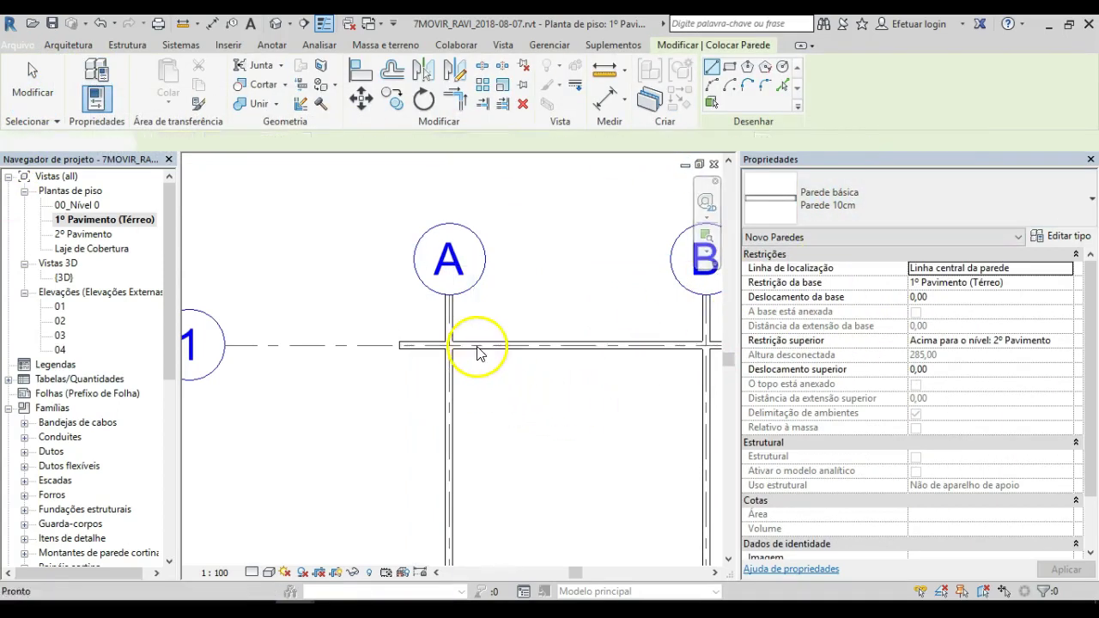
key(Escape)
- Open the layer structure of the grid line 1 wall's type and set the ALVENARIA structure layer's thickness to 15
click(544, 346)
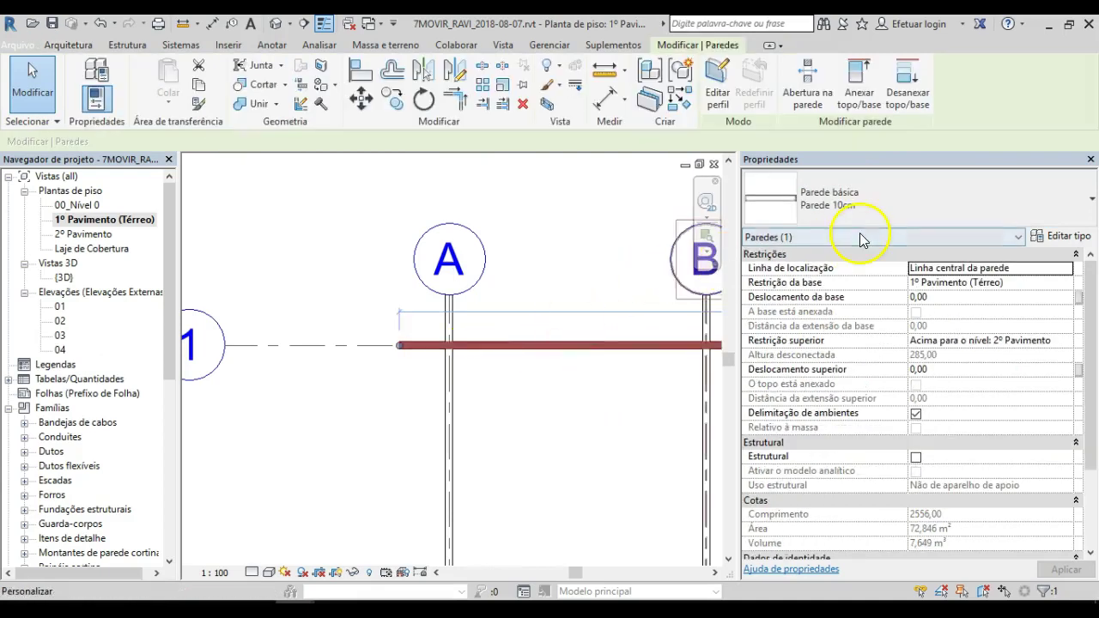
click(1060, 235)
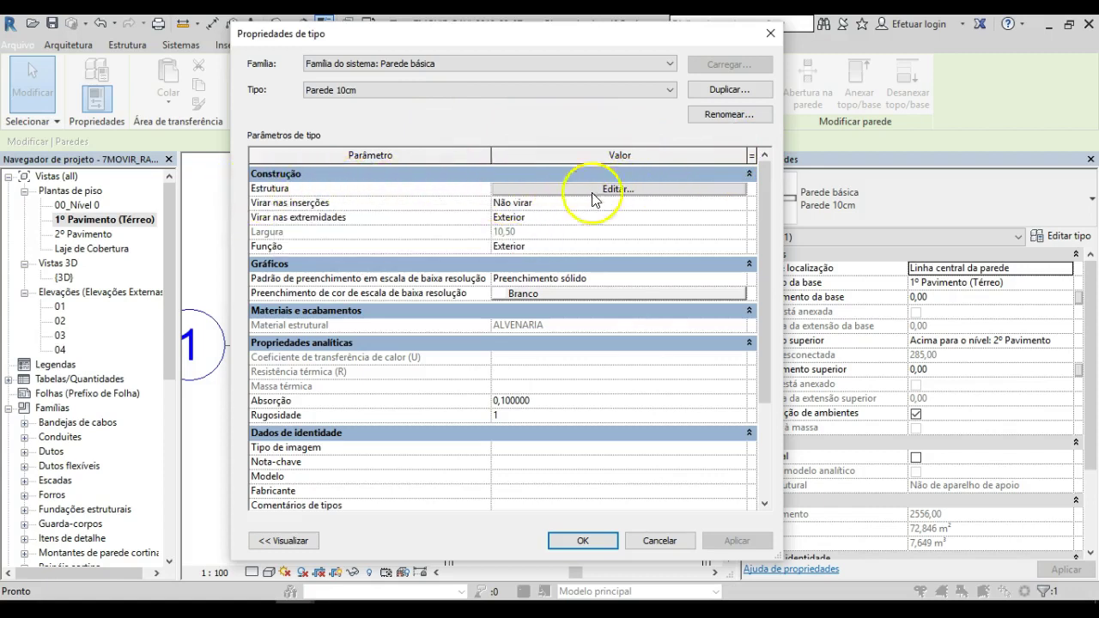
click(618, 189)
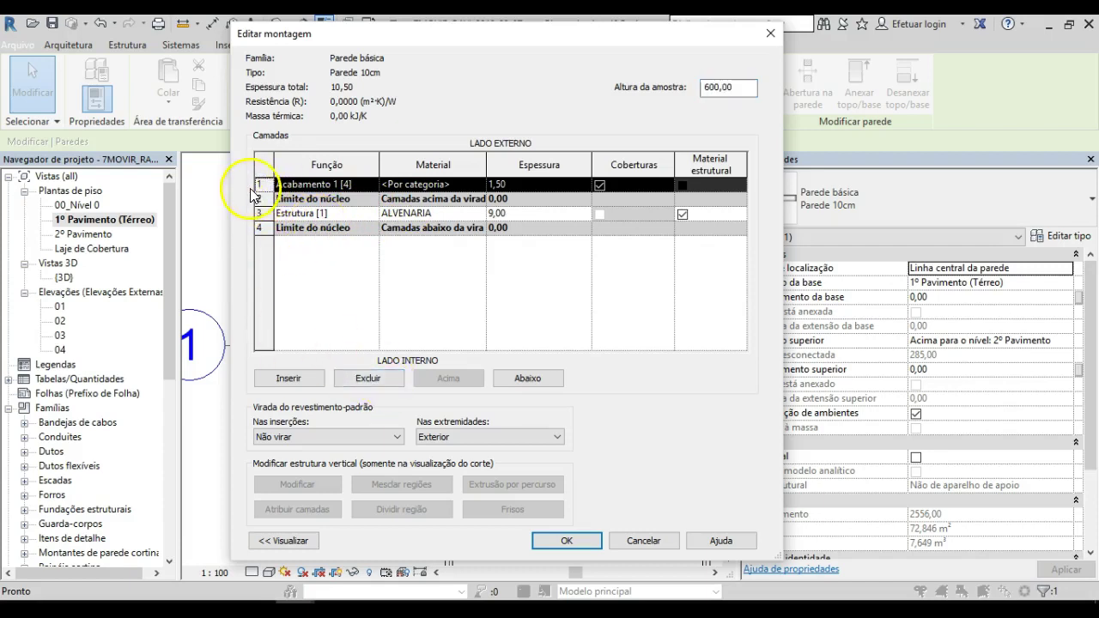
key(Escape)
click(615, 188)
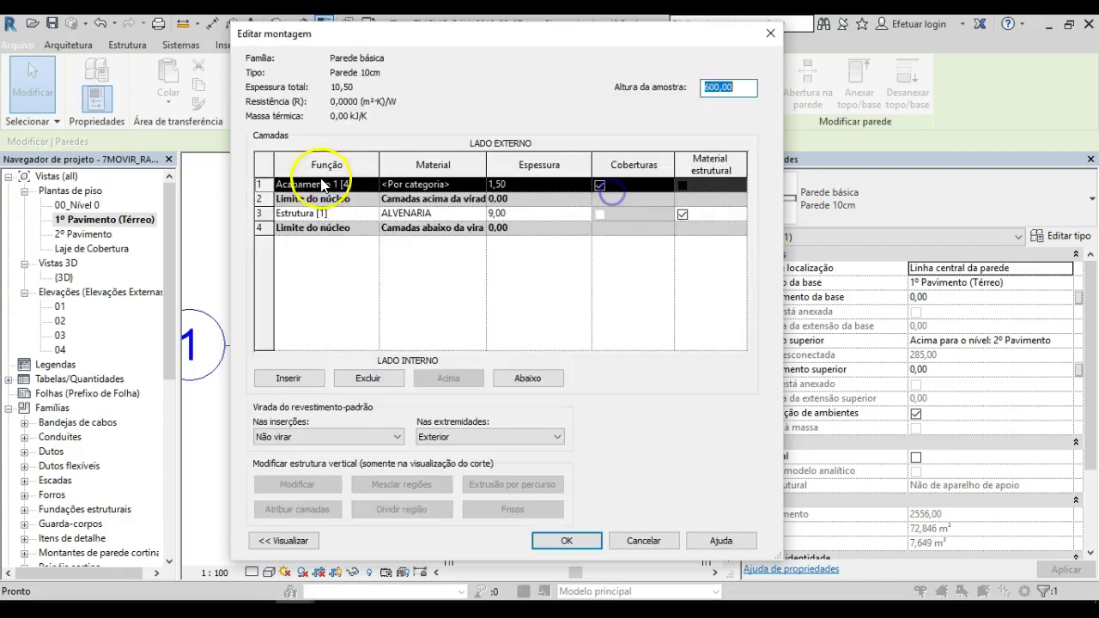
click(307, 214)
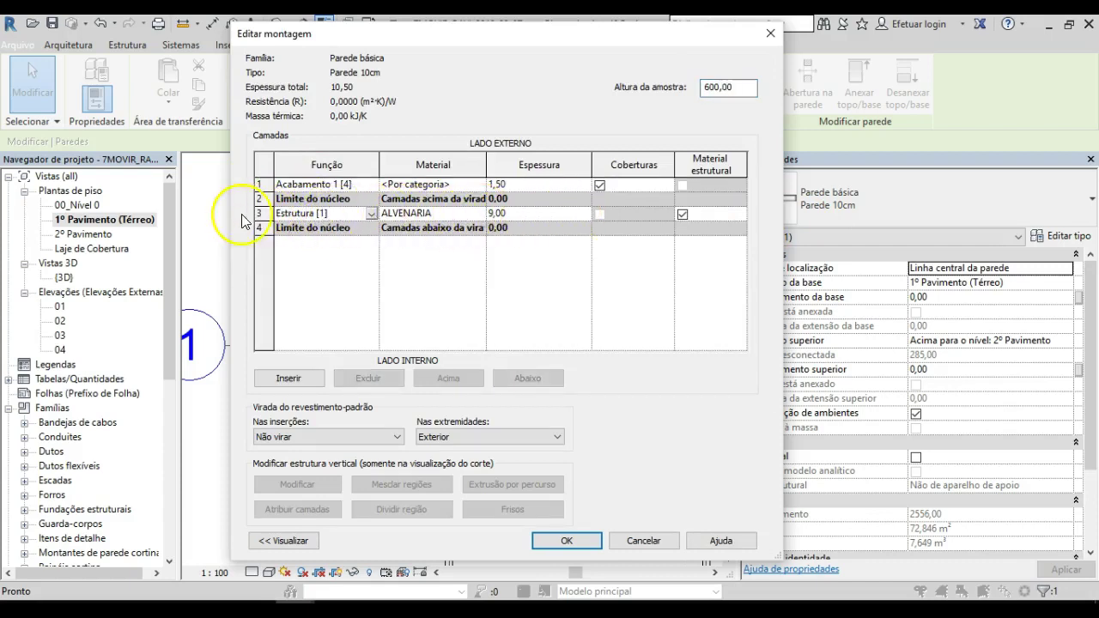
click(556, 215)
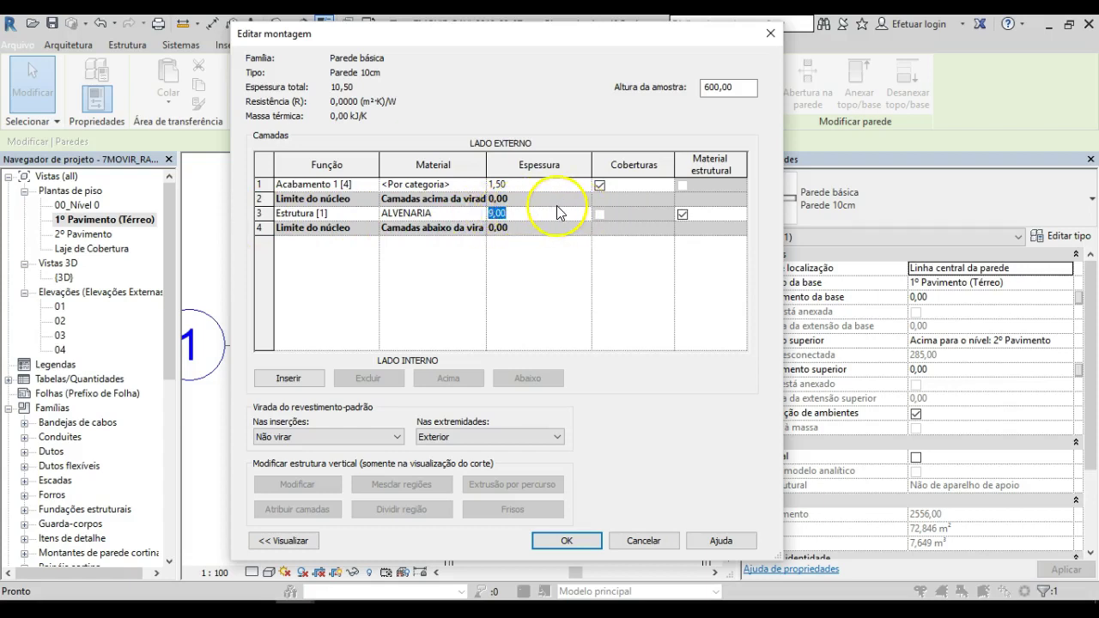
text(15)
- Set the thickness of the exterior Acabamento 1 [4] layer to 2,5
click(547, 186)
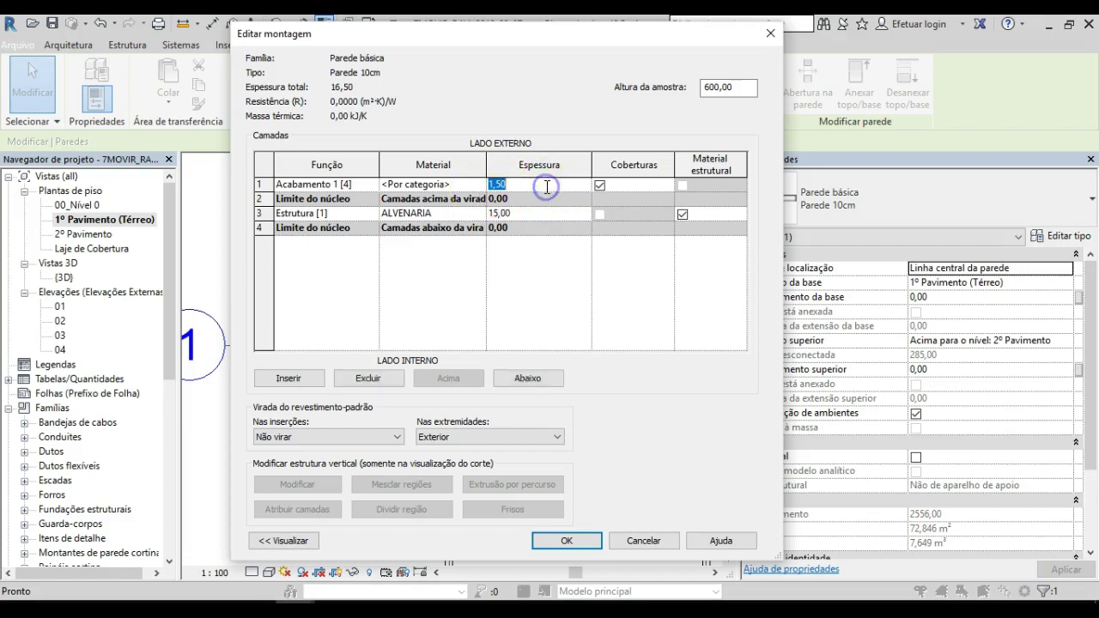
click(291, 186)
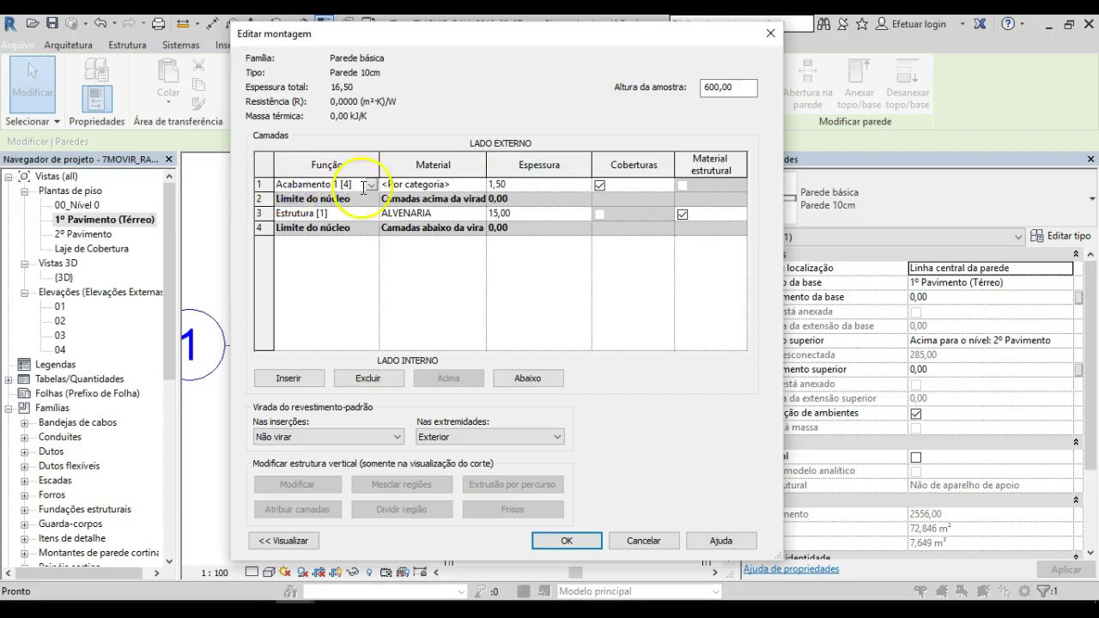
click(529, 184)
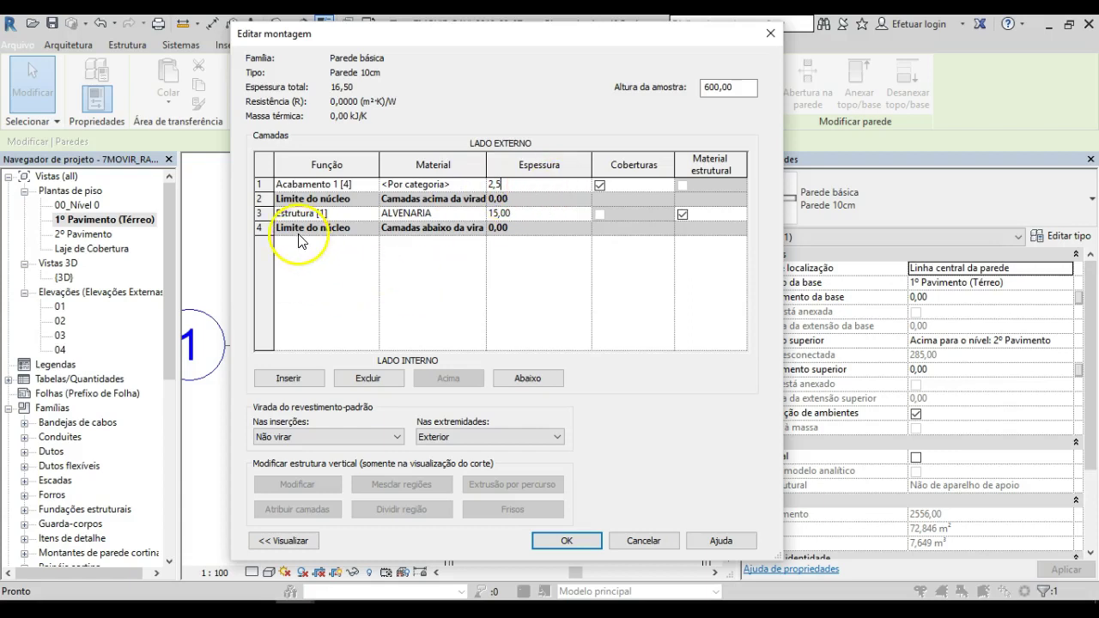
click(512, 277)
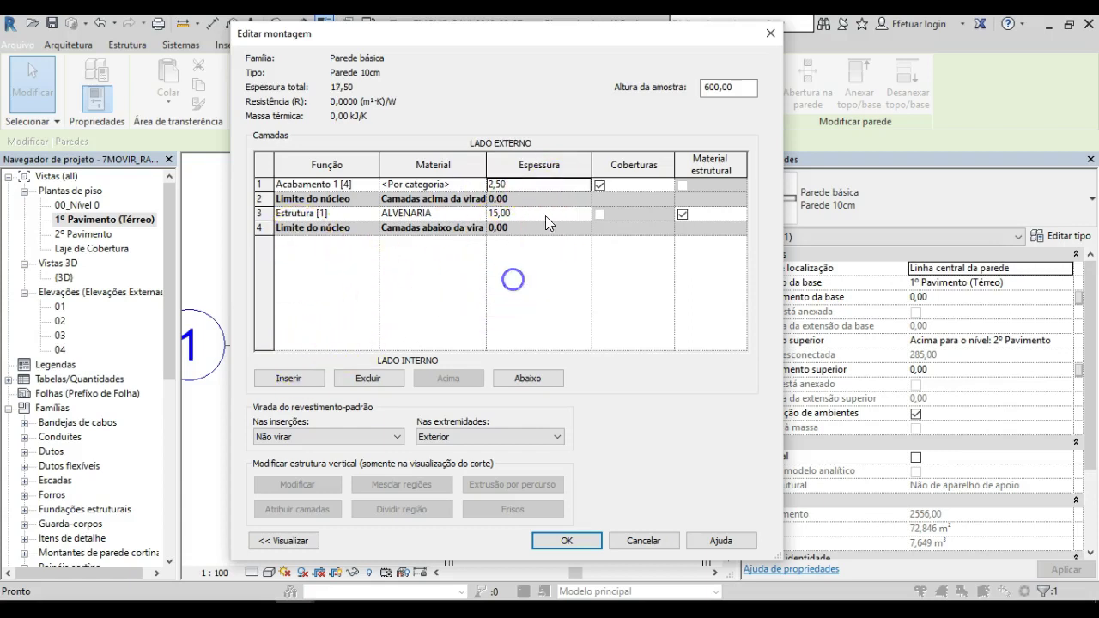
- Insert a new layer and move it below the lower core boundary, to the interior side of the wall
click(287, 378)
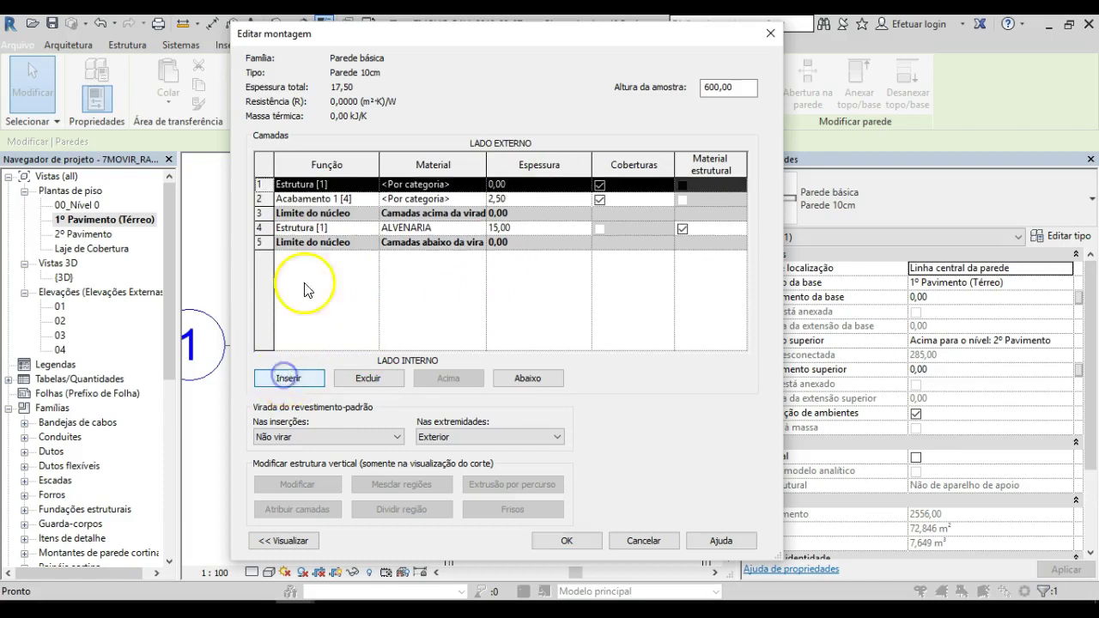
click(302, 184)
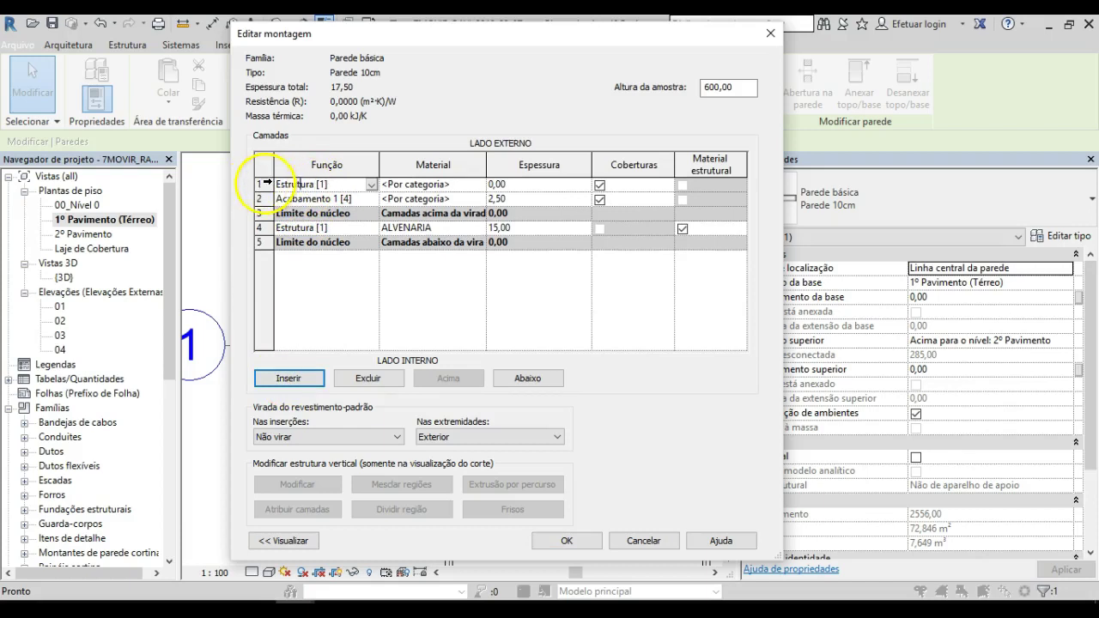
click(260, 183)
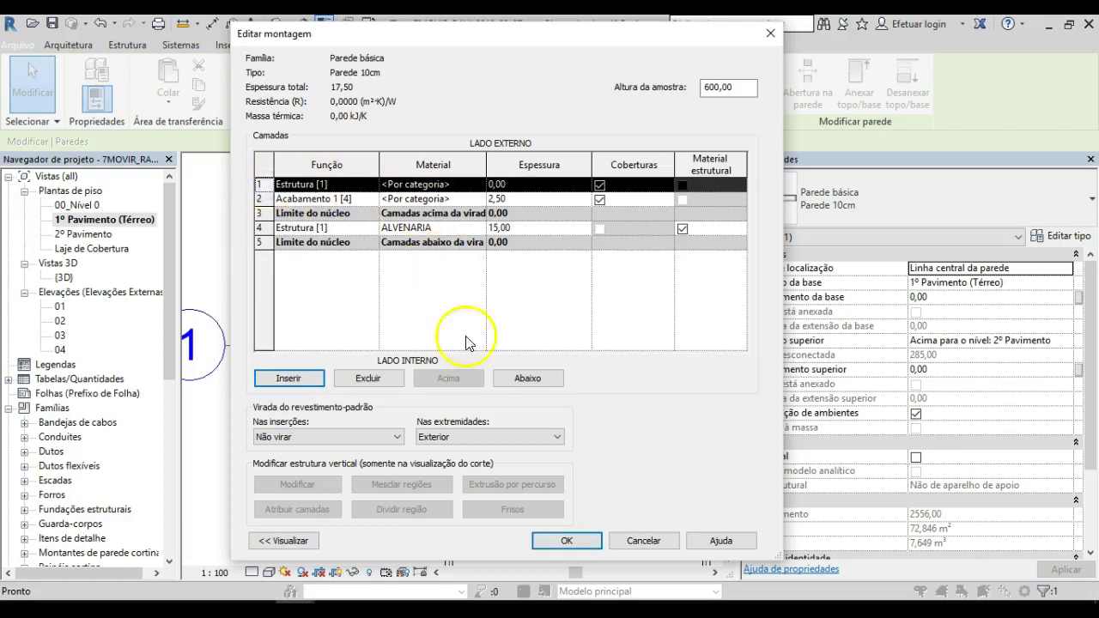
click(535, 379)
click(535, 378)
click(535, 379)
click(536, 378)
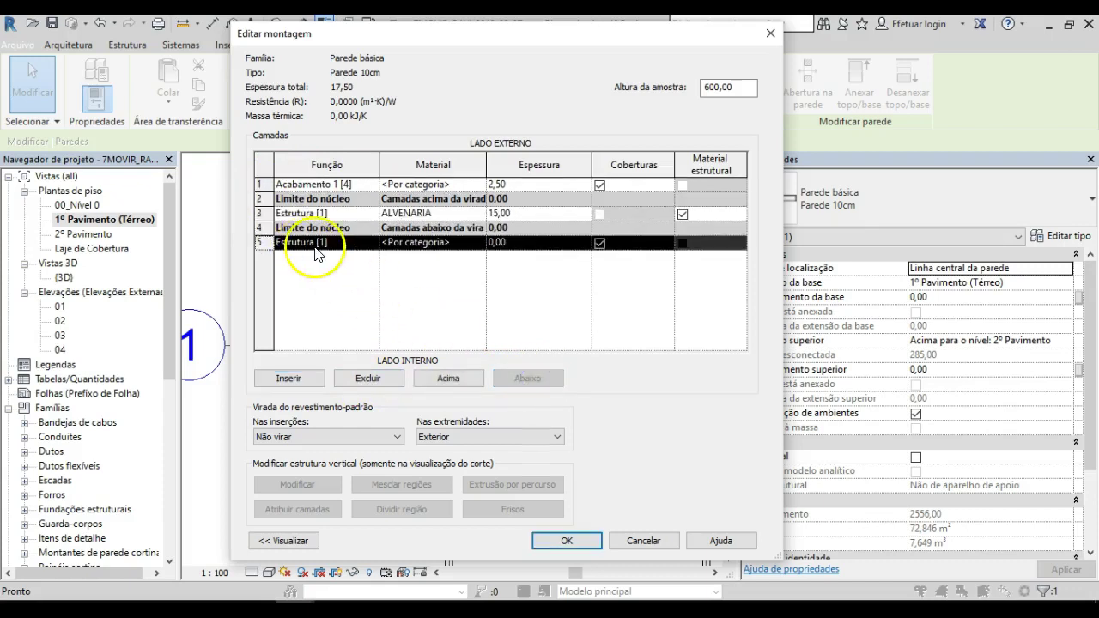
- Give the new interior layer a thickness of 2,5 and the function Acabamento 1 [4]
click(526, 242)
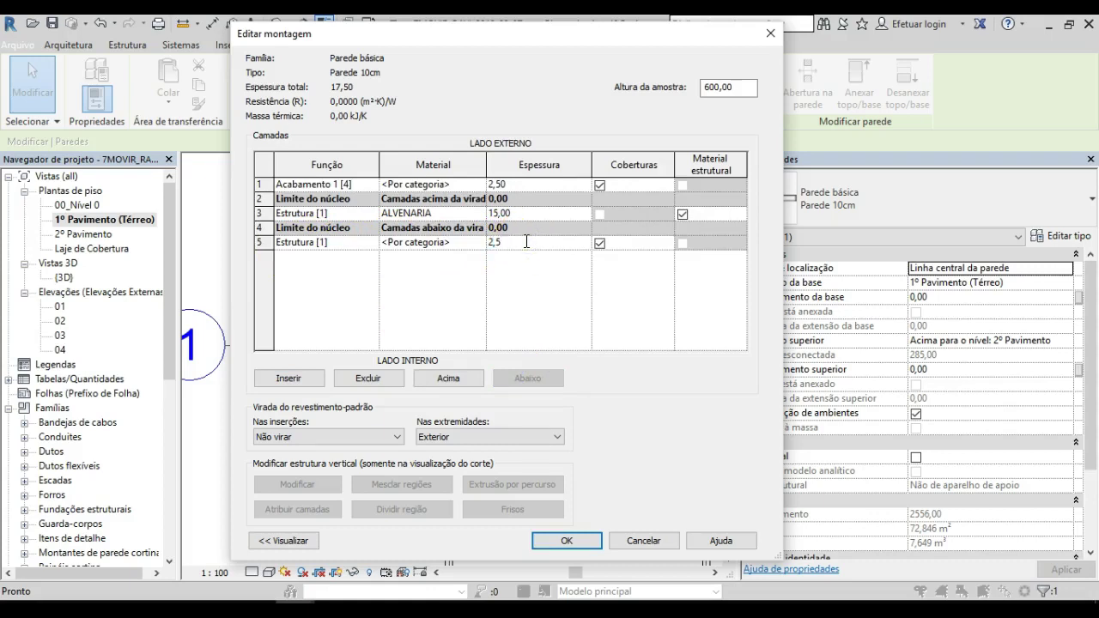
text(2,5)
key(Return)
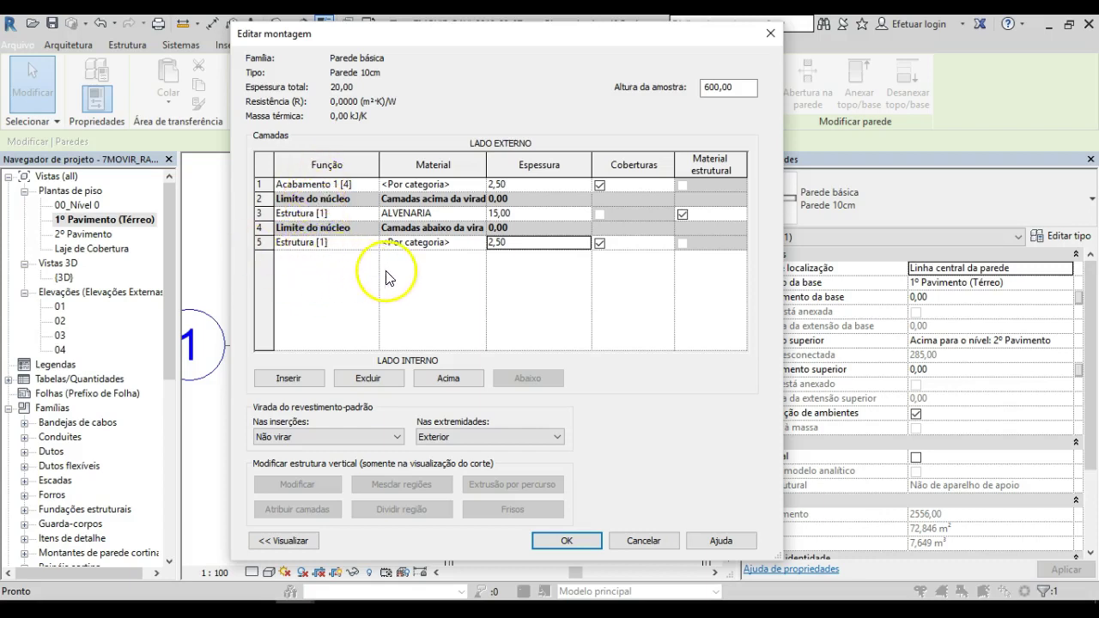
click(369, 243)
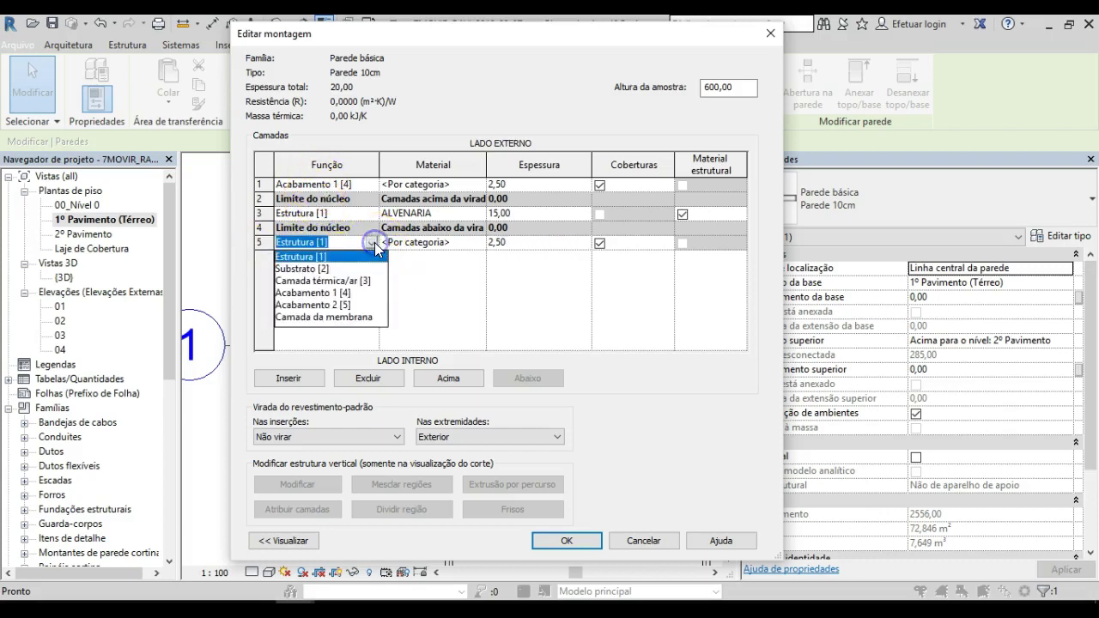
click(322, 292)
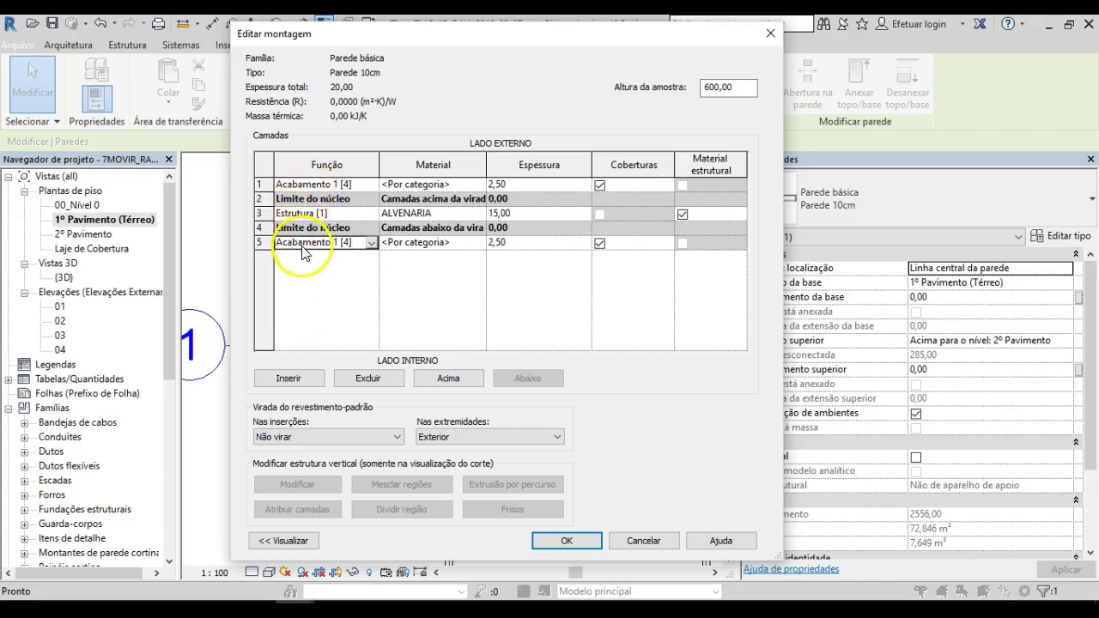
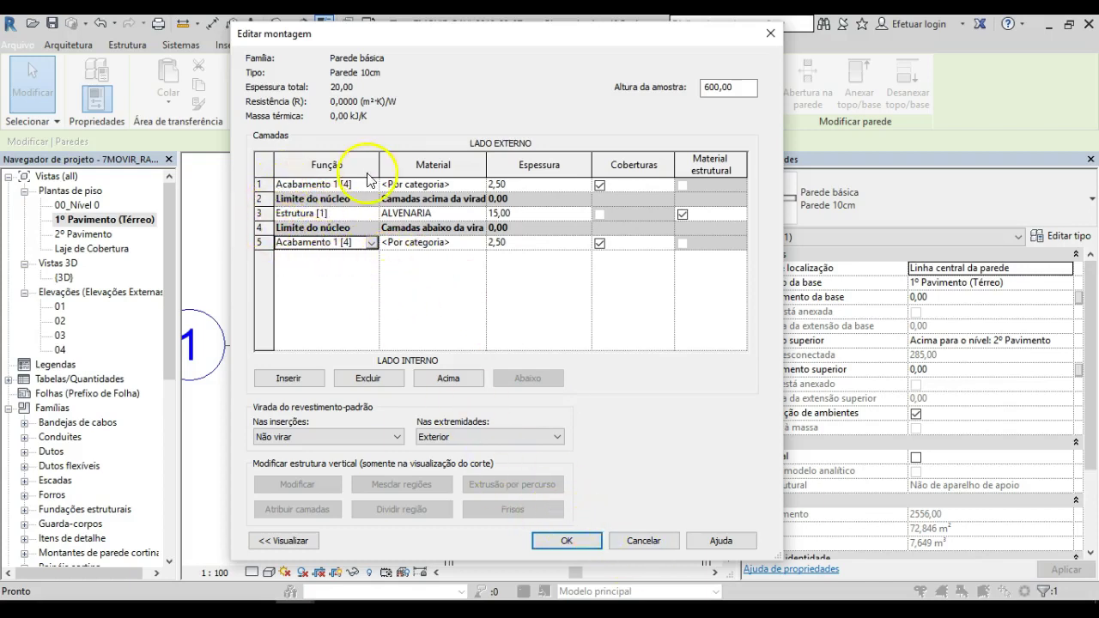
- Insert a trial layer above the ALVENARIA layer and another above the interior finish, deleting each one again
click(260, 212)
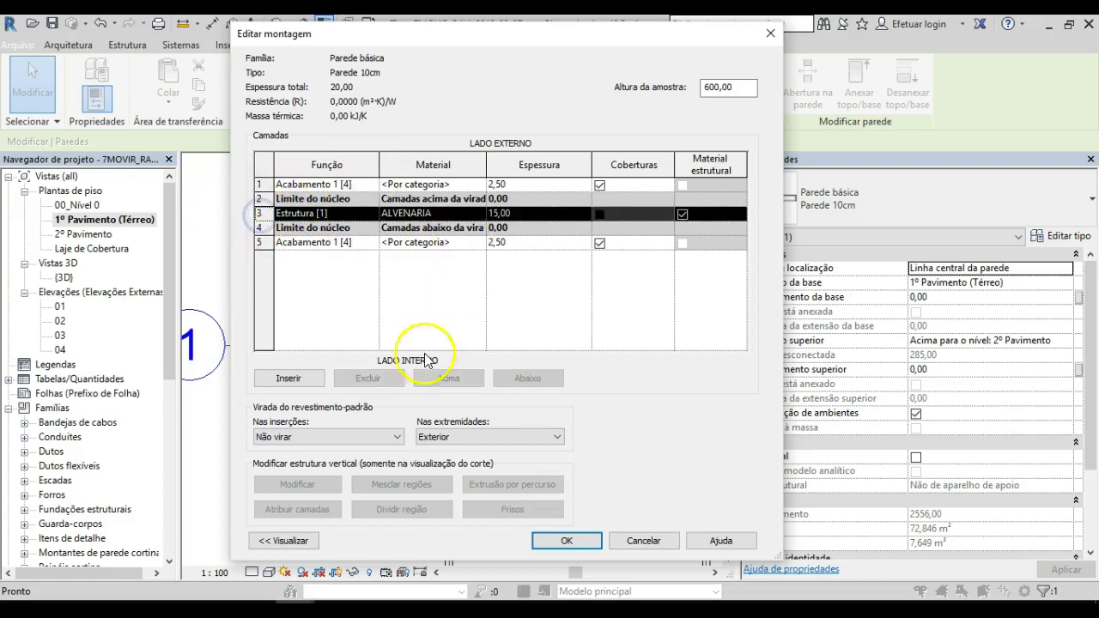
click(289, 377)
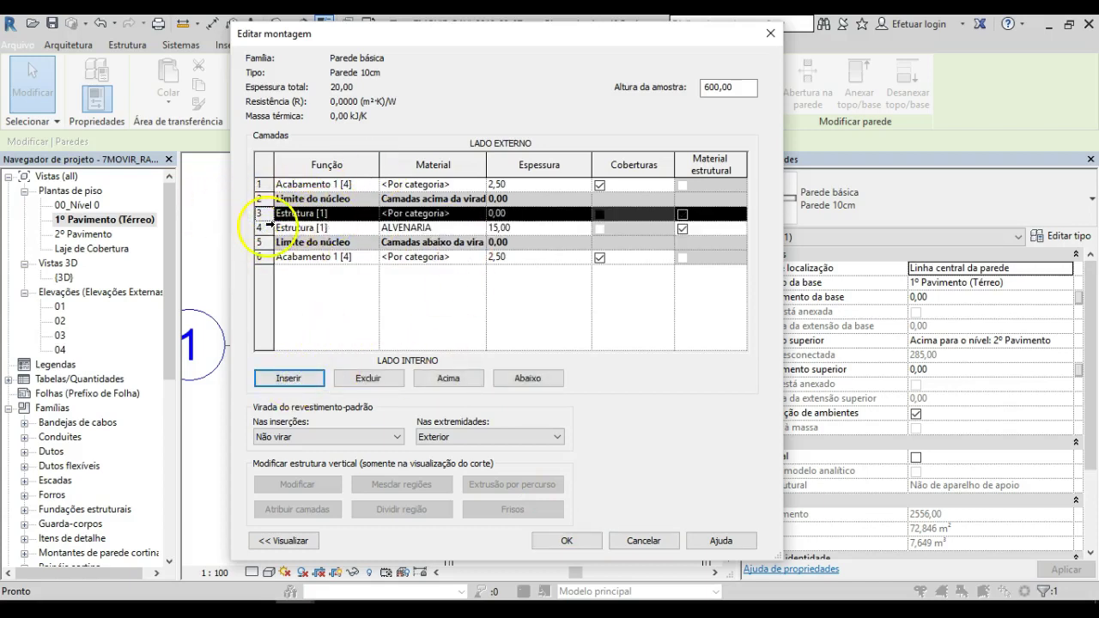
click(367, 378)
click(260, 242)
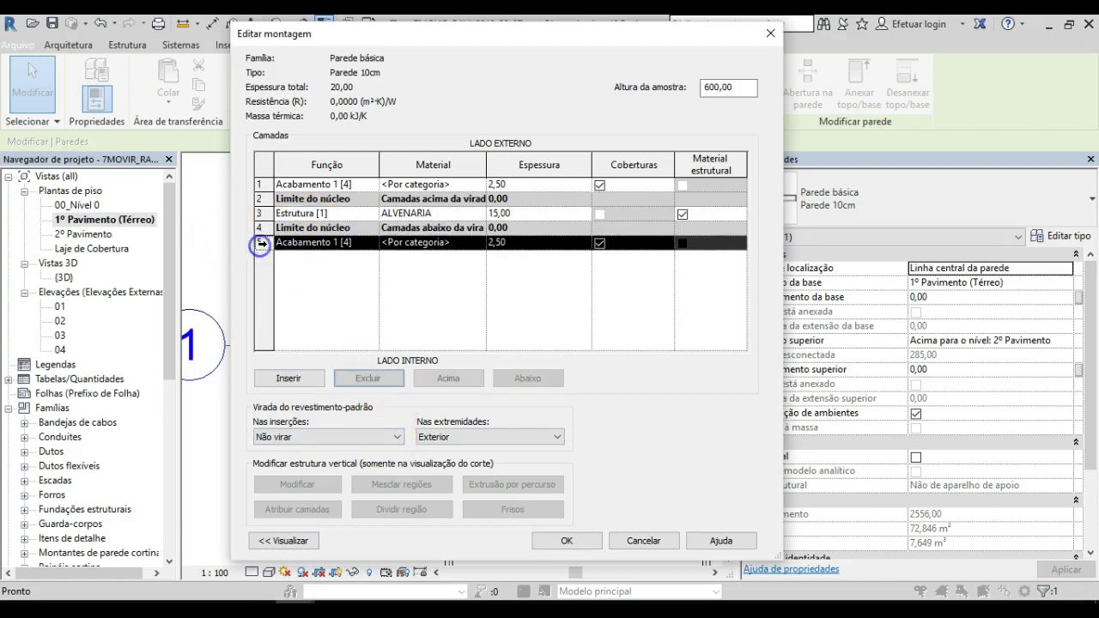
click(292, 378)
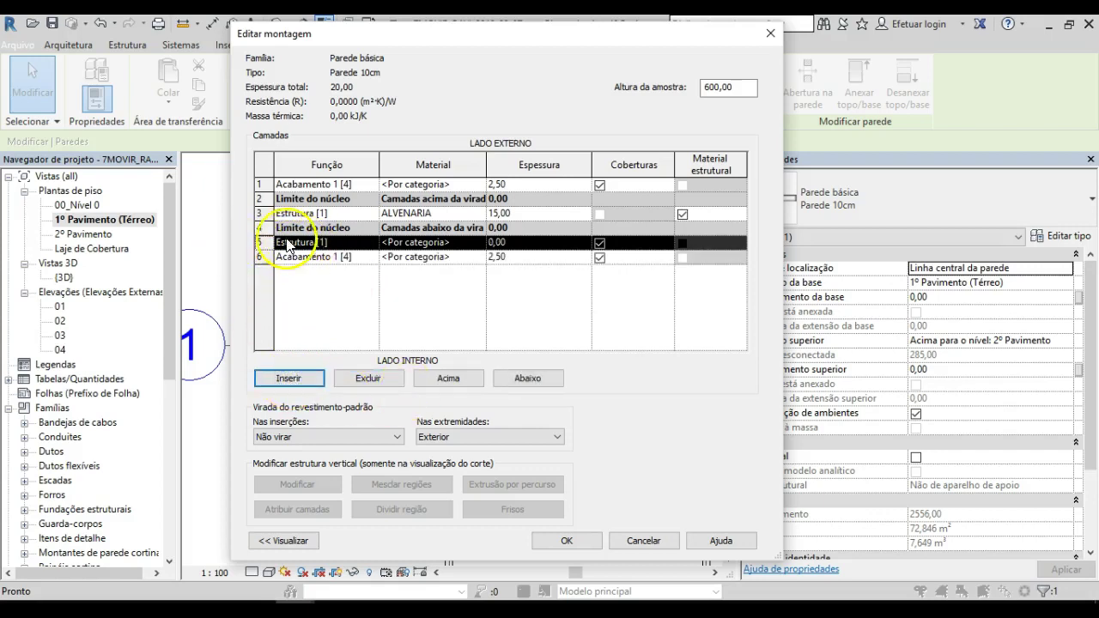
click(369, 379)
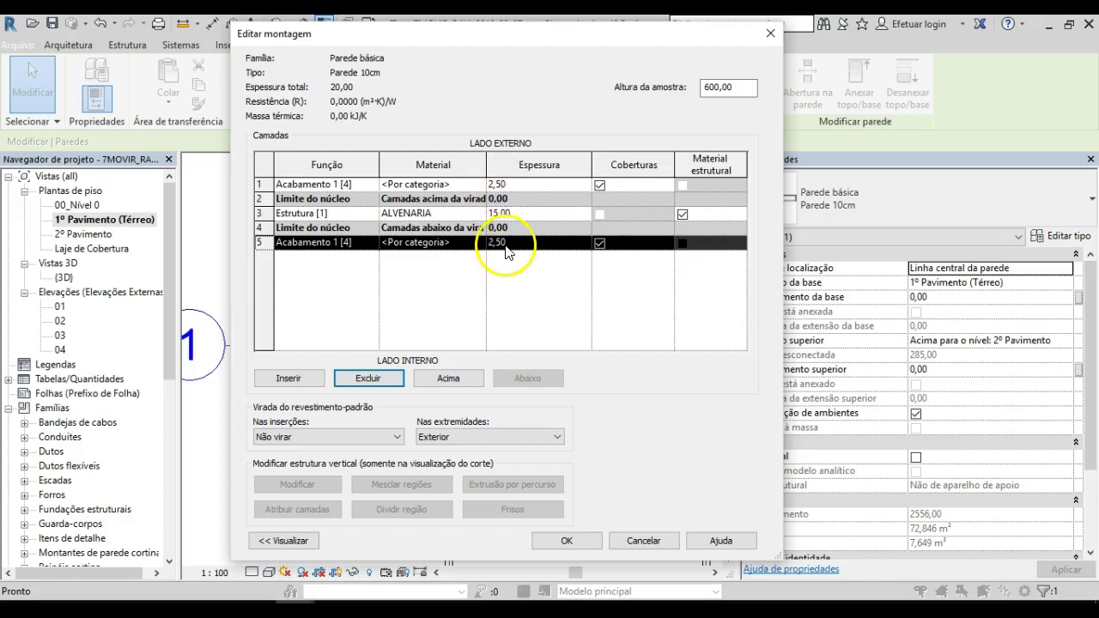
- Accept the edited layer structure, rename the wall type to Parede 20cm, and apply the type properties
click(497, 212)
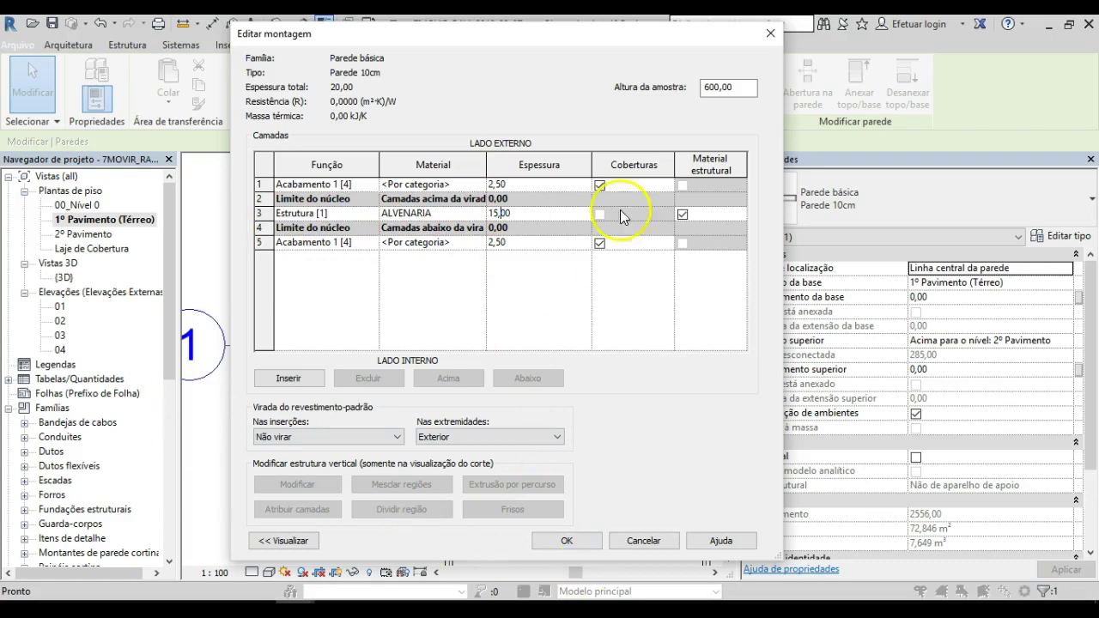
click(568, 542)
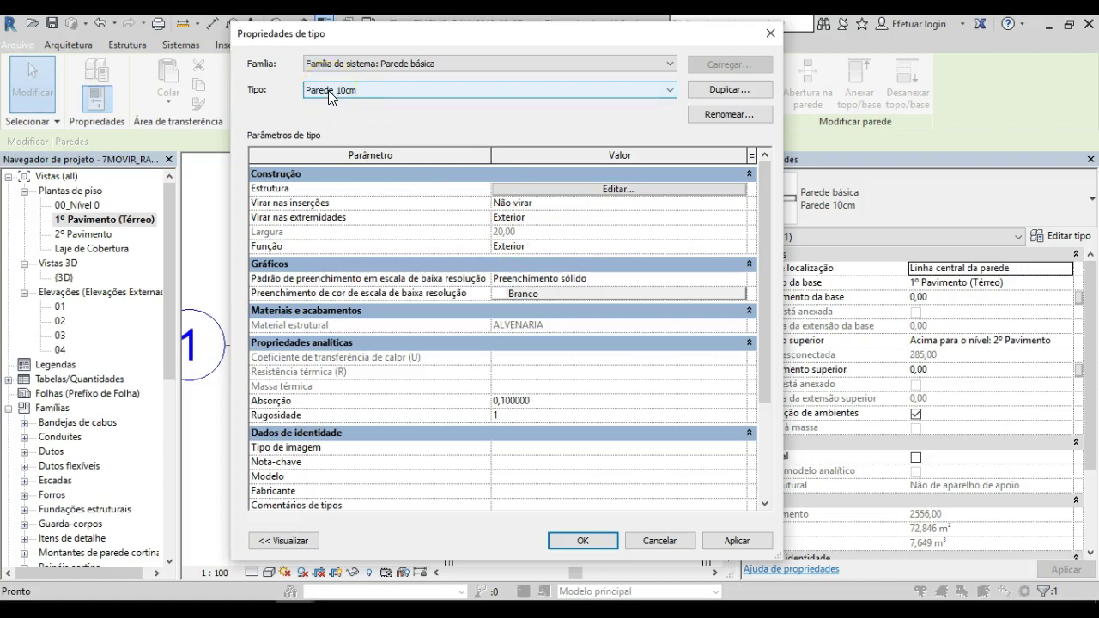
click(729, 114)
click(496, 300)
drag(508, 297, 509, 298)
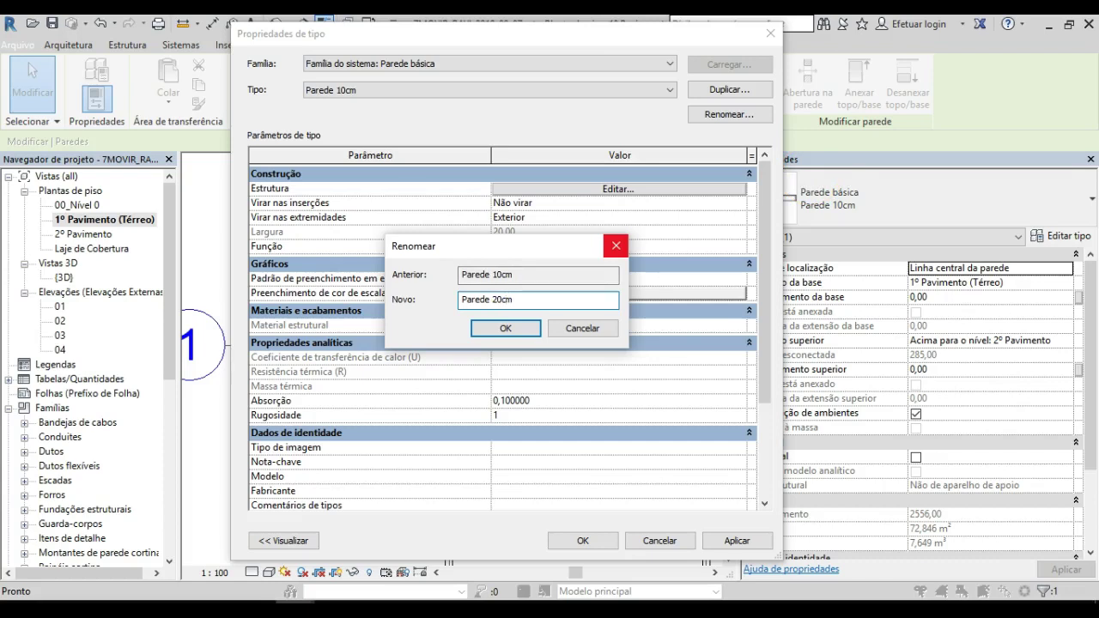
click(505, 328)
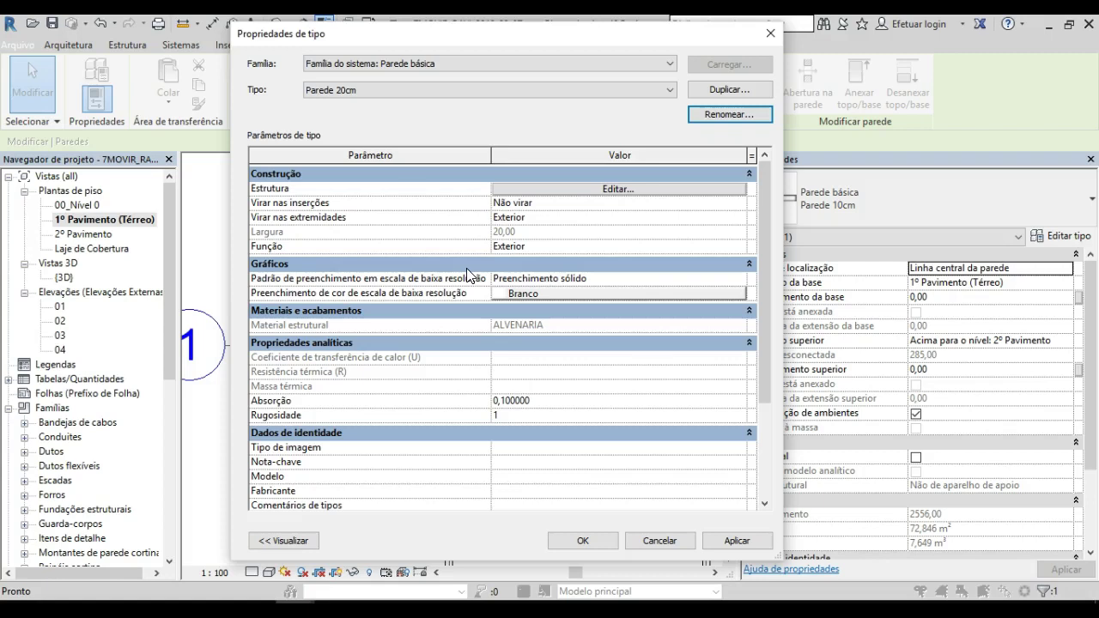
click(582, 325)
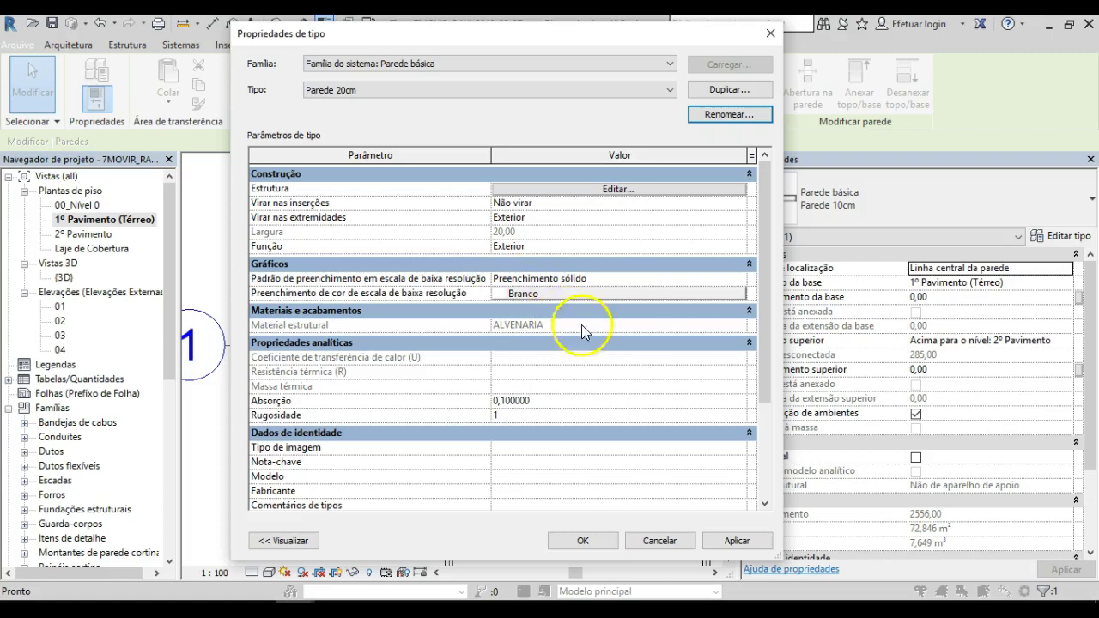
click(583, 540)
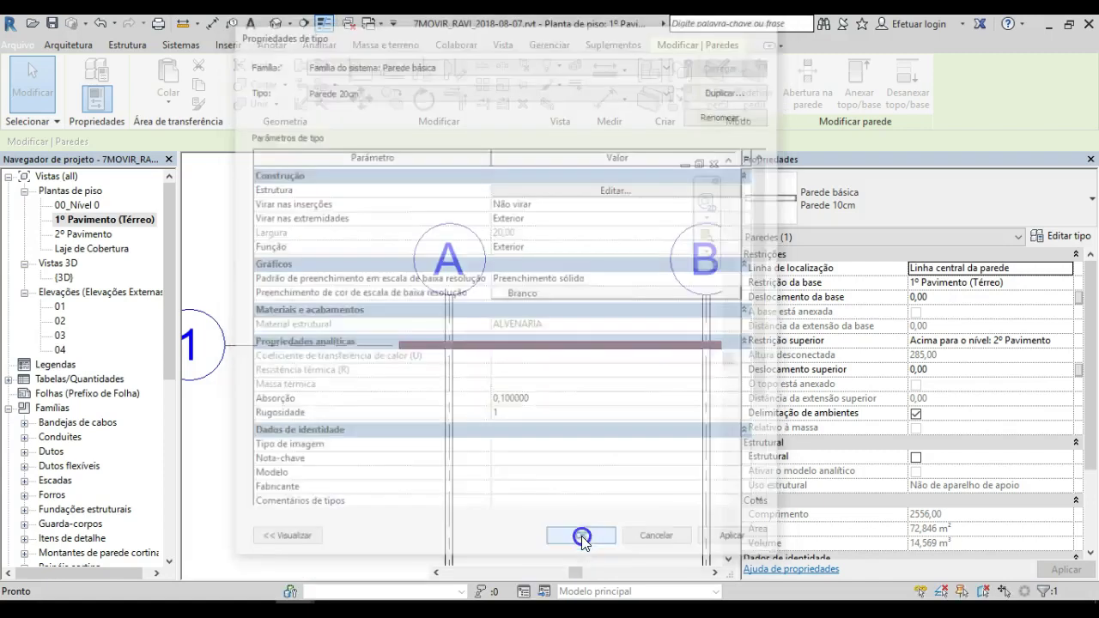
- Examine the thickness of the walls in plan around the crossings of grid line 1 with lines A and B
scroll(355, 361, up, 3)
scroll(454, 370, up, 2)
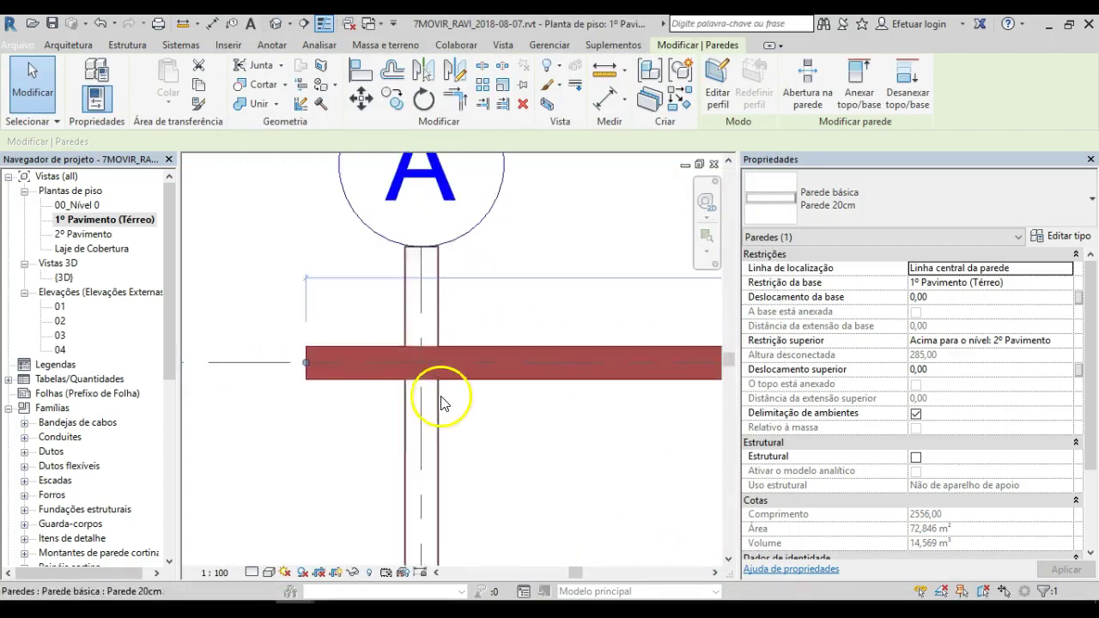
key(Escape)
click(458, 345)
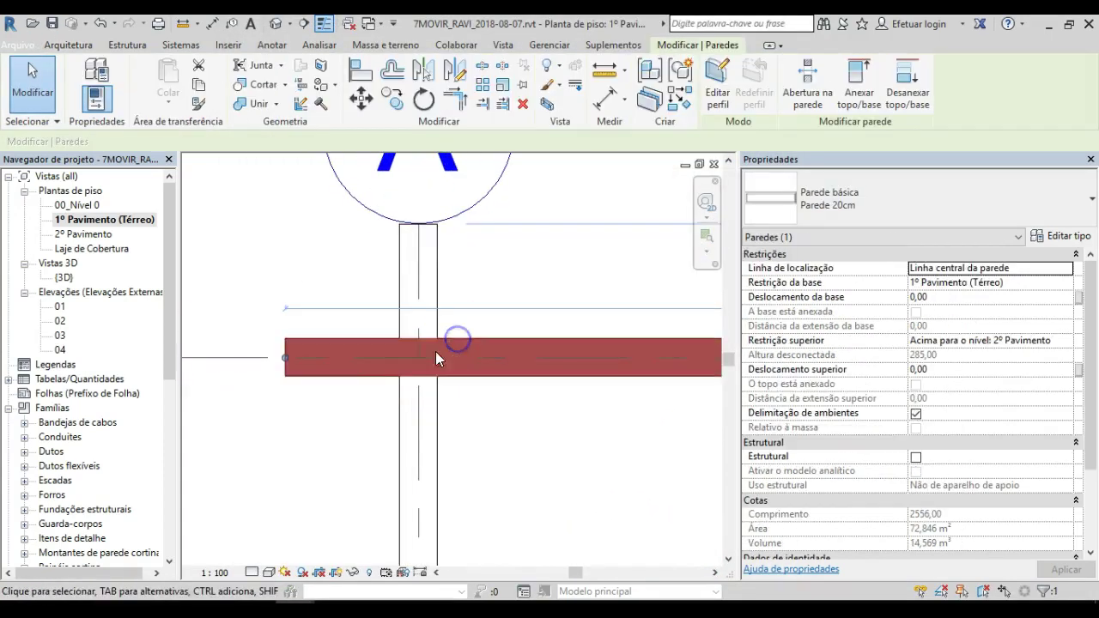
scroll(372, 295, up, 2)
scroll(372, 380, down, 3)
scroll(372, 380, down, 1)
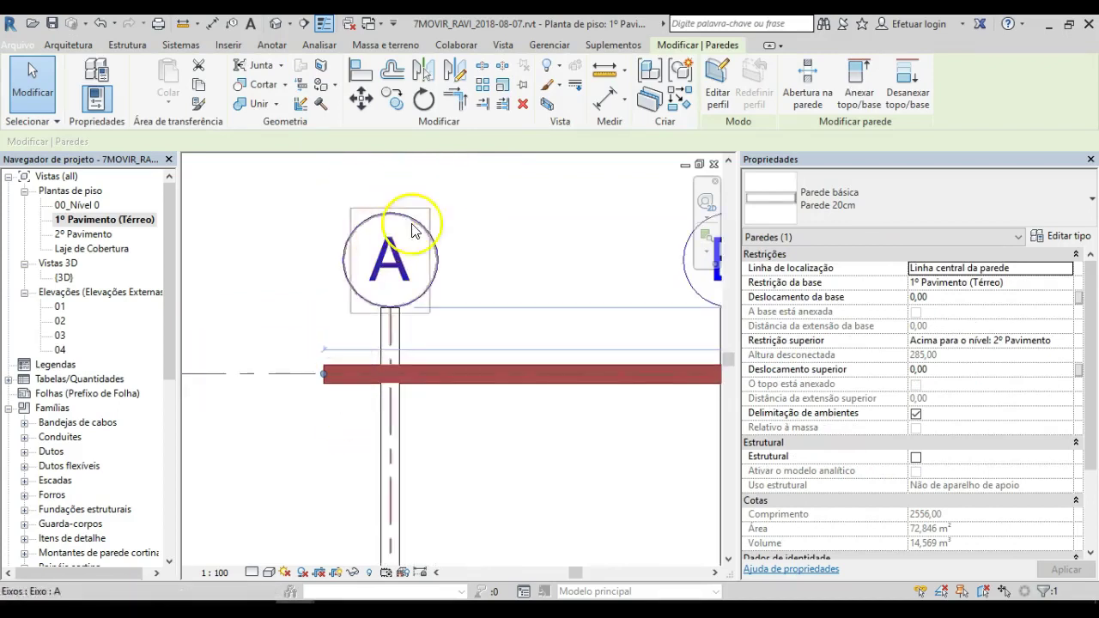
scroll(331, 363, down, 1)
scroll(446, 417, down, 2)
scroll(400, 392, down, 3)
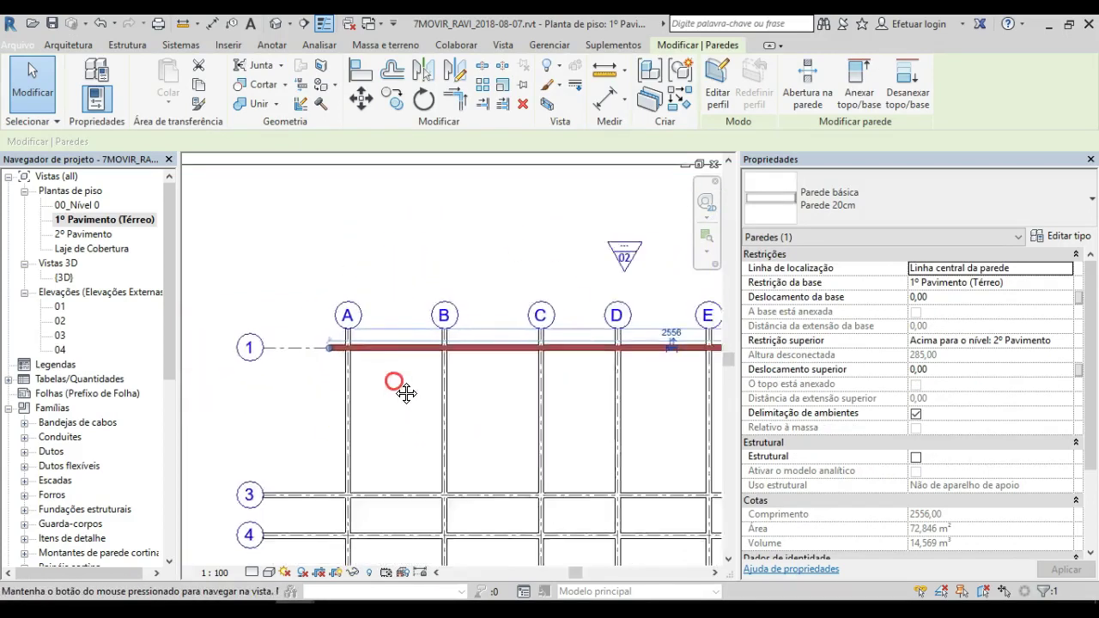
scroll(335, 306, up, 3)
scroll(304, 271, up, 3)
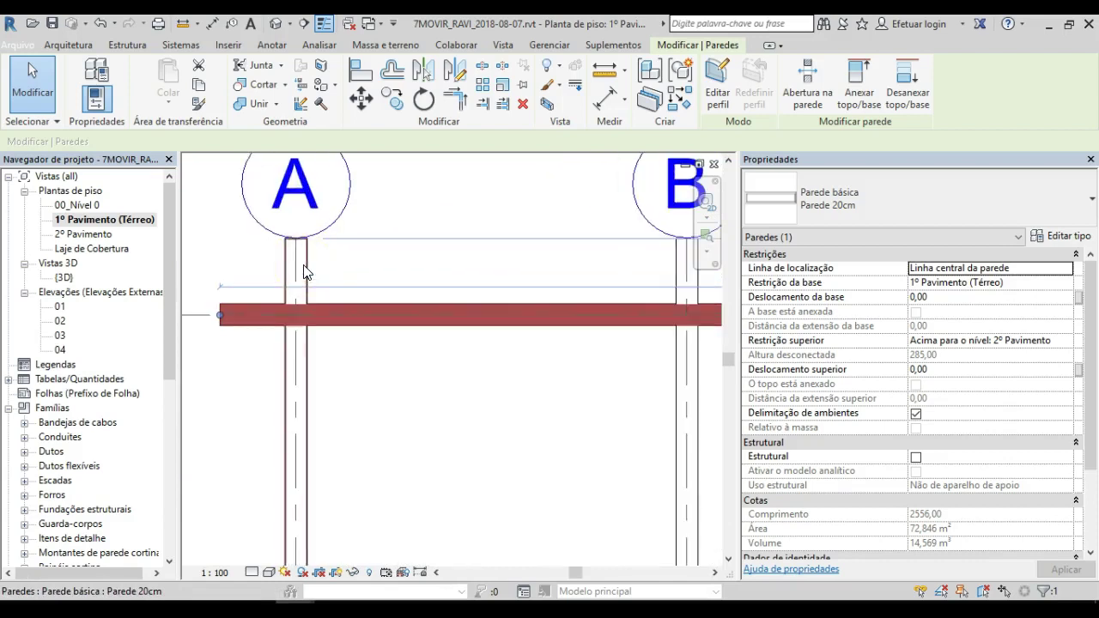
- Duplicate the type of the wall on grid line A as a new type named Parede 15cm
click(297, 270)
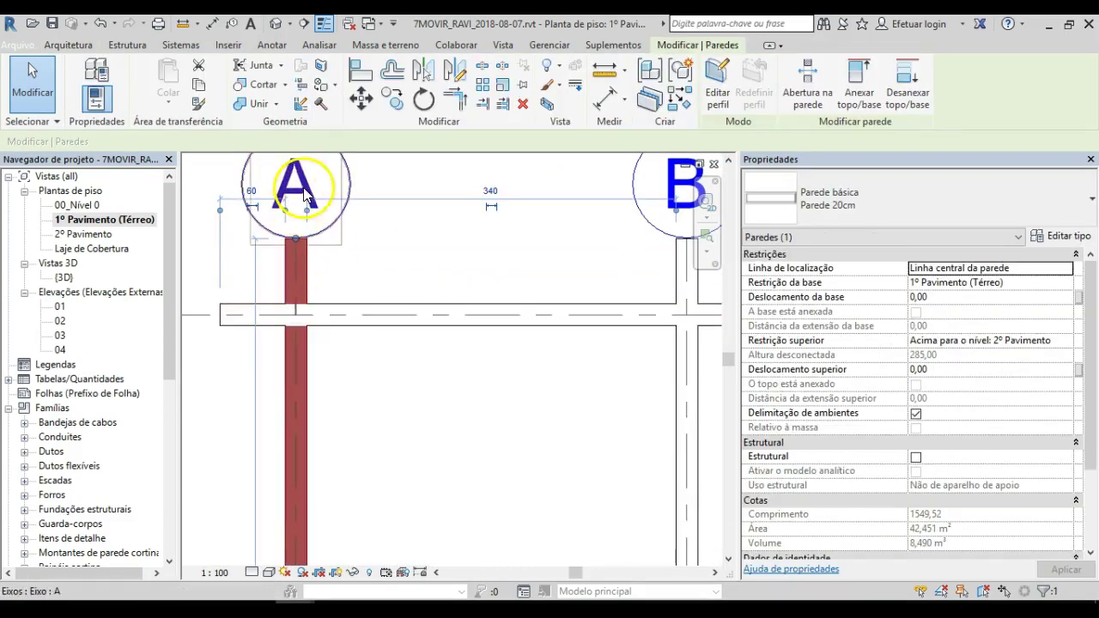
scroll(303, 399, down, 1)
scroll(303, 399, down, 2)
middle_drag(300, 392, 377, 298)
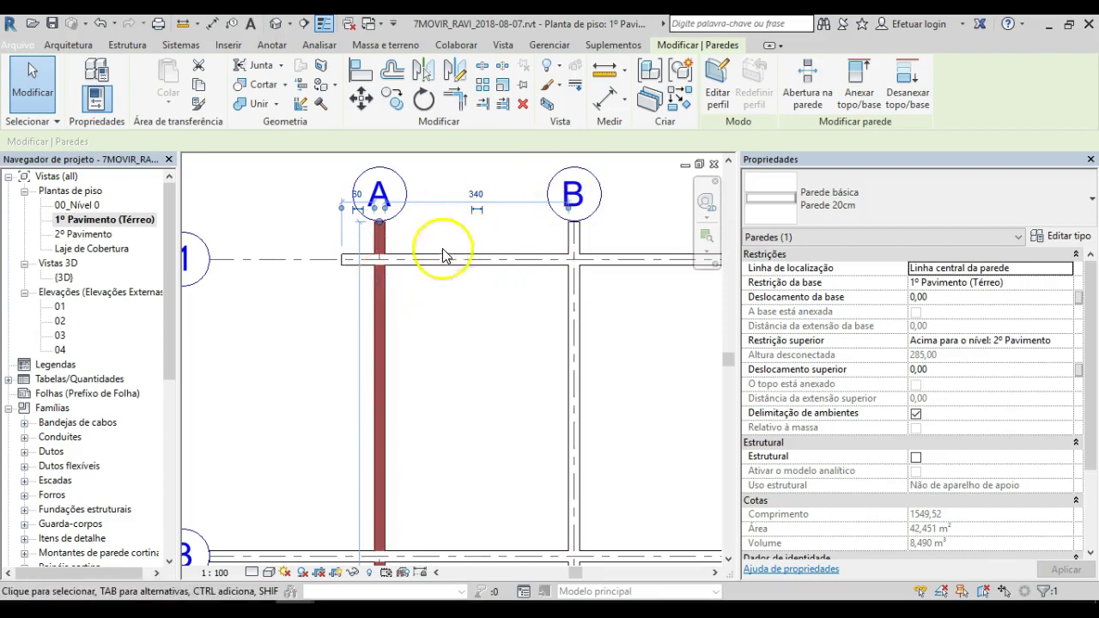
click(1063, 238)
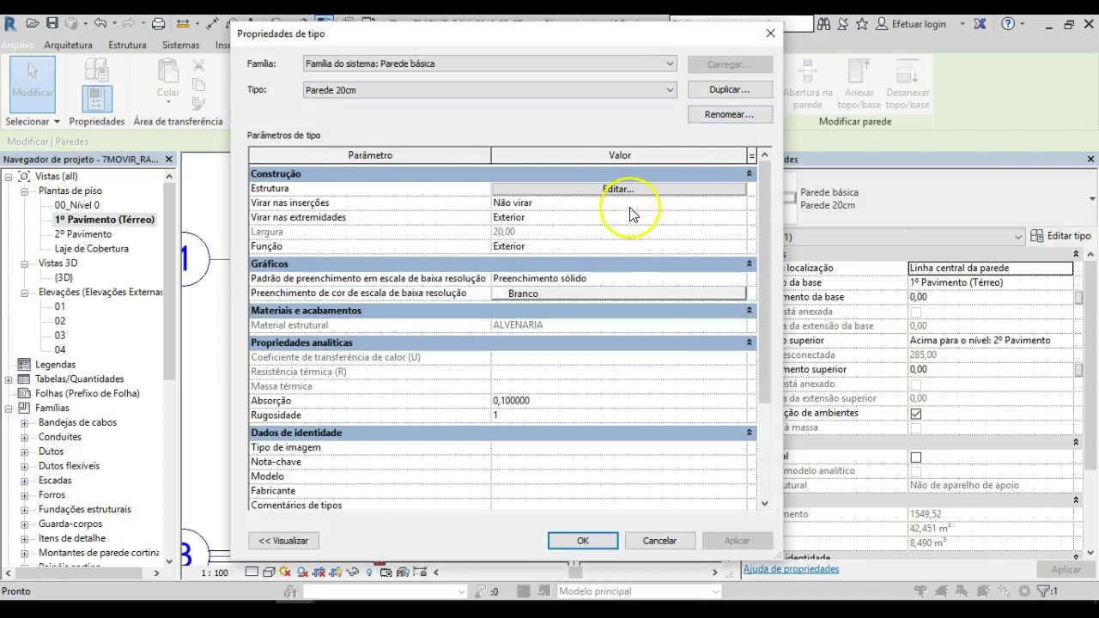
click(722, 91)
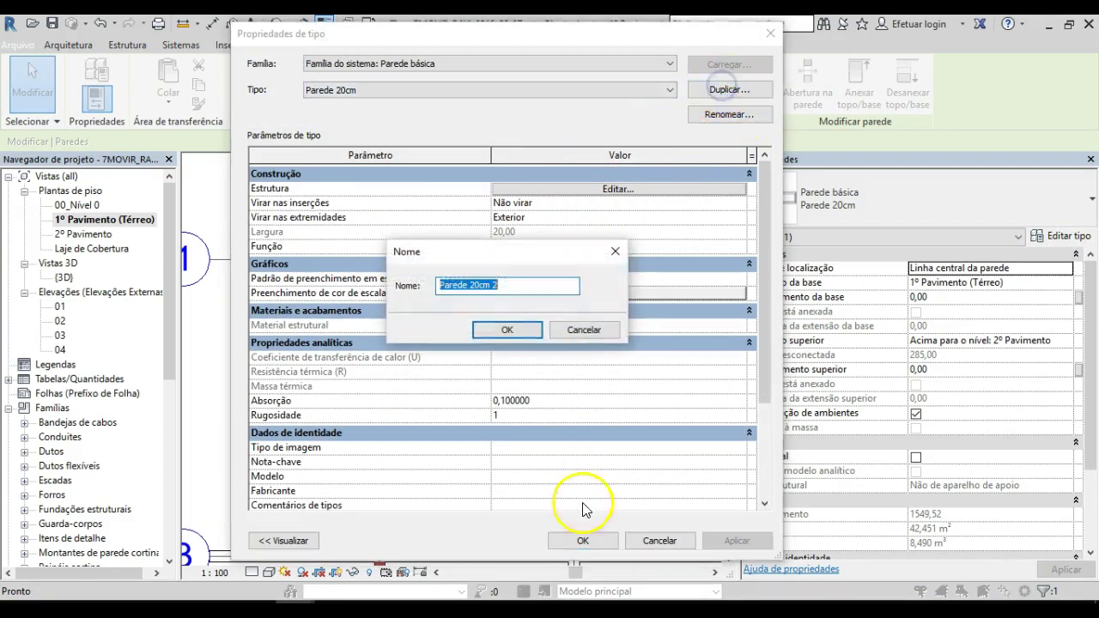
drag(470, 286, 478, 284)
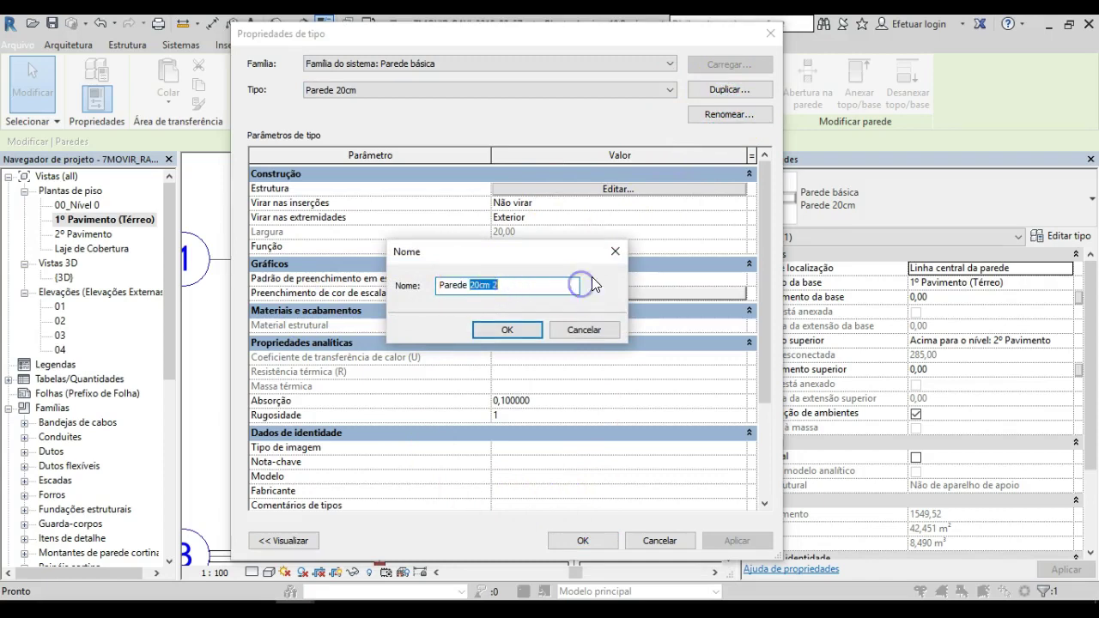
text(15)
key(Return)
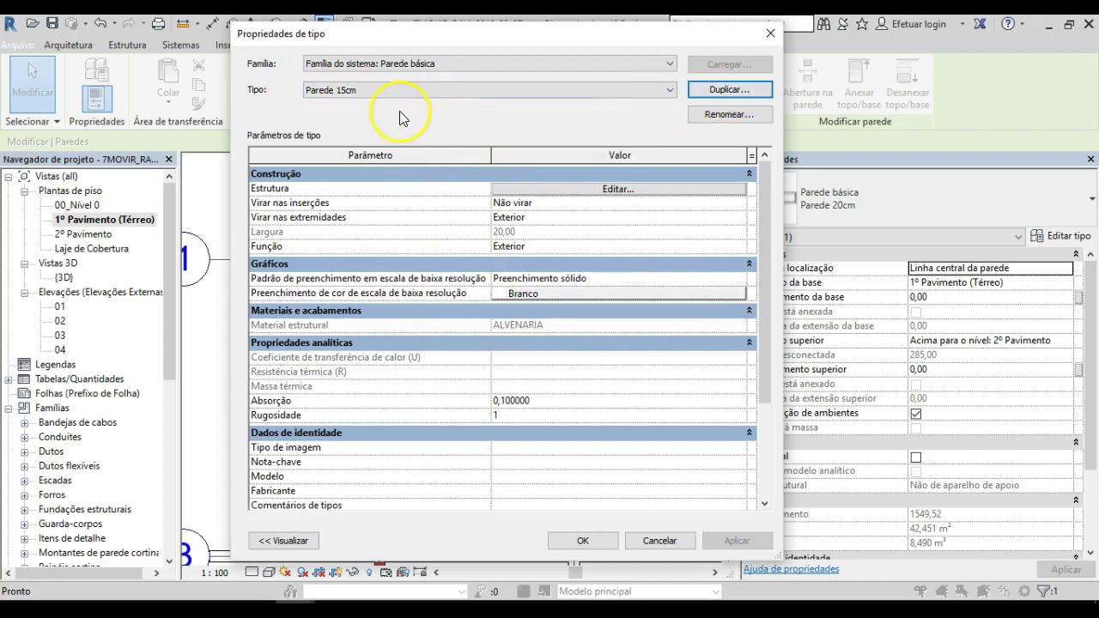
- Set the ALVENARIA layer of Parede 15cm to a thickness of 10 and accept the structure and type properties
click(612, 190)
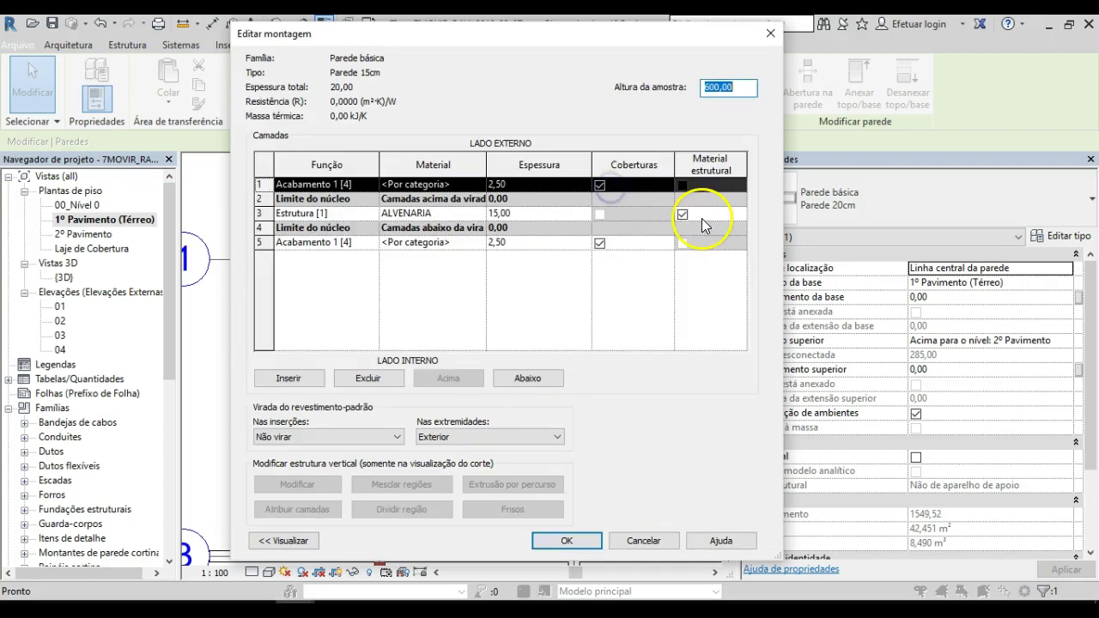
click(521, 217)
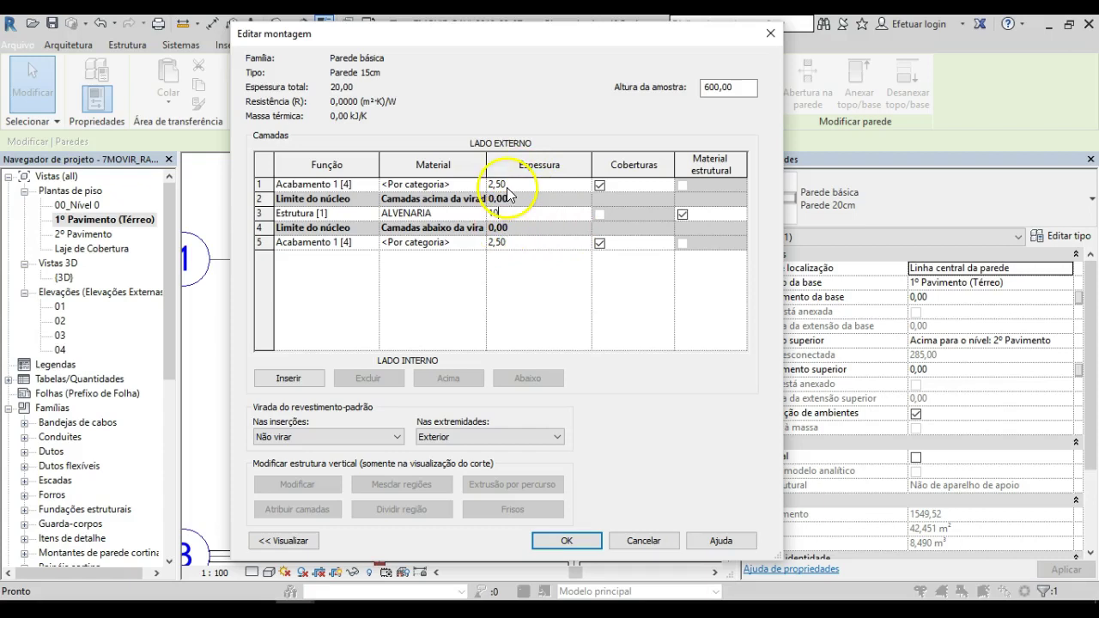
click(511, 244)
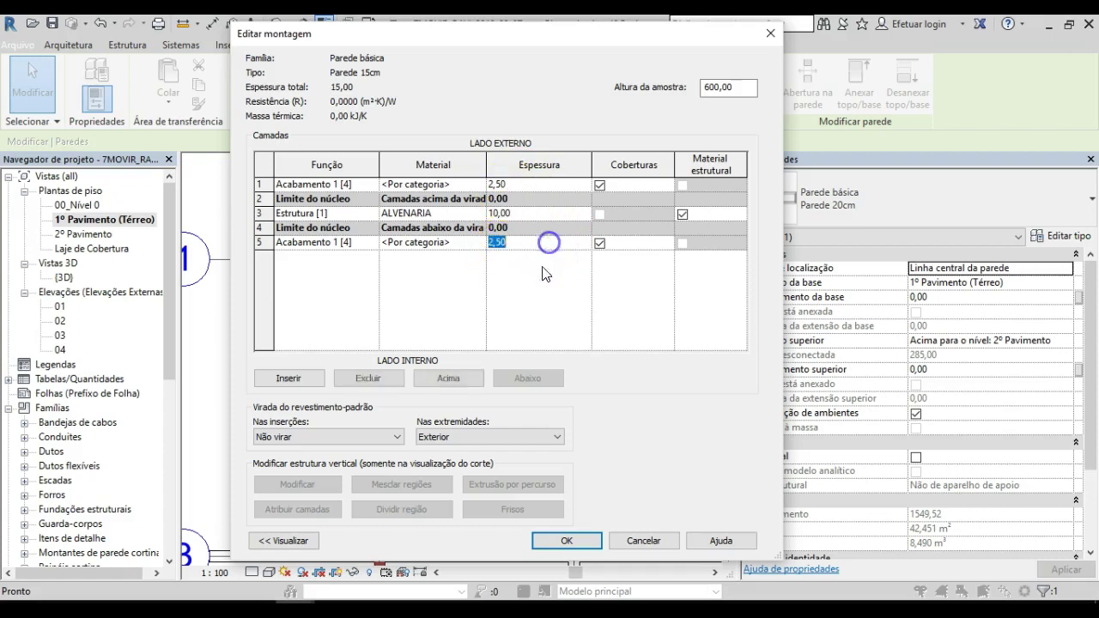
click(567, 541)
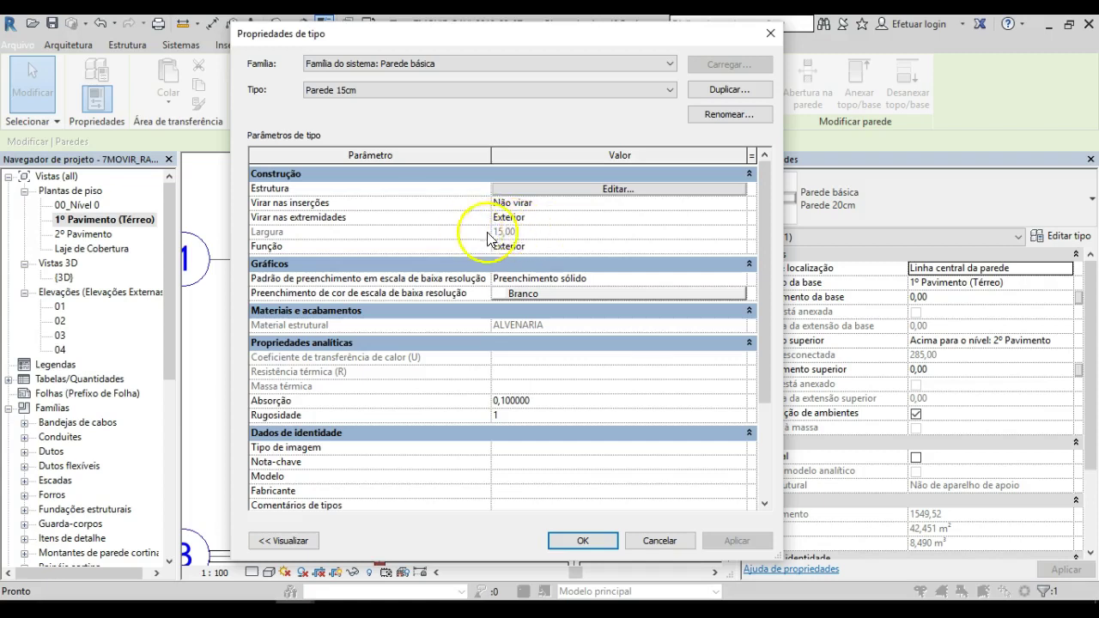
click(577, 197)
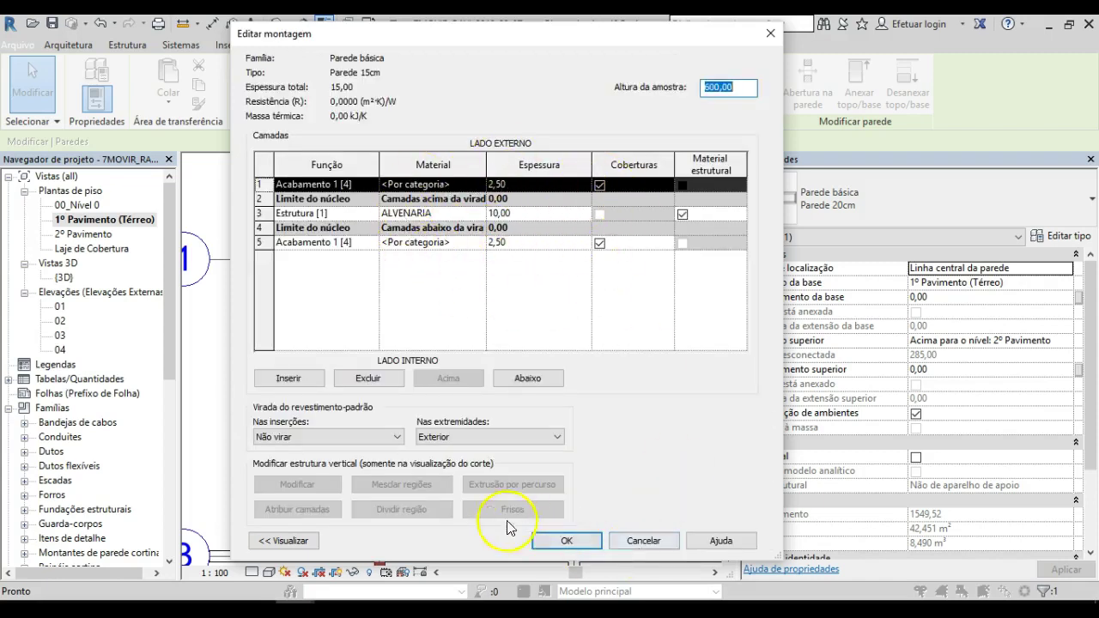
click(567, 540)
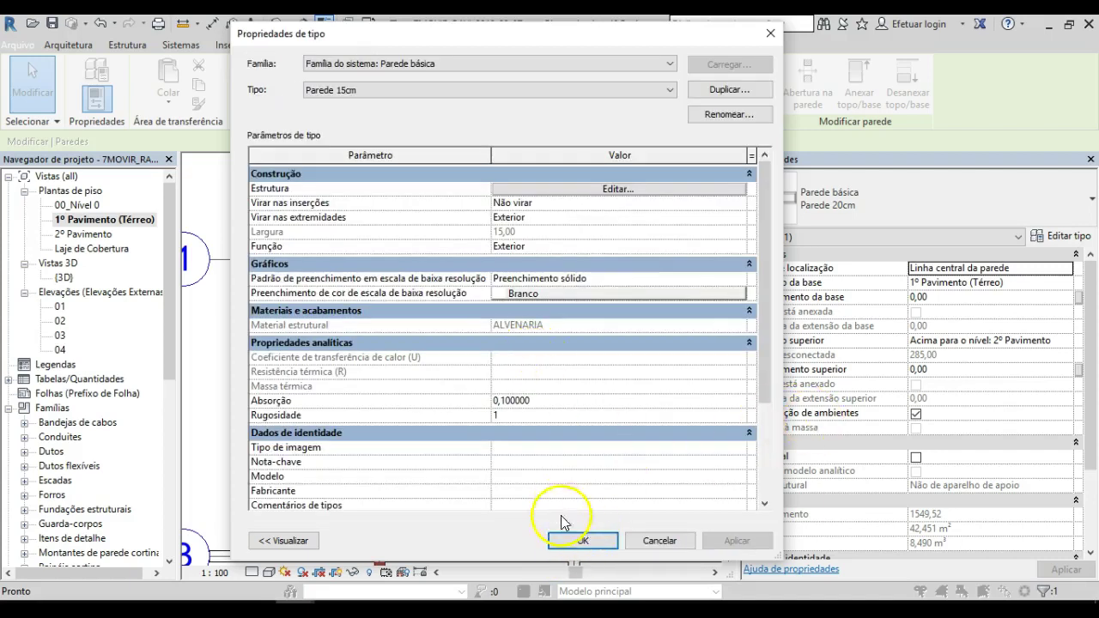
click(578, 539)
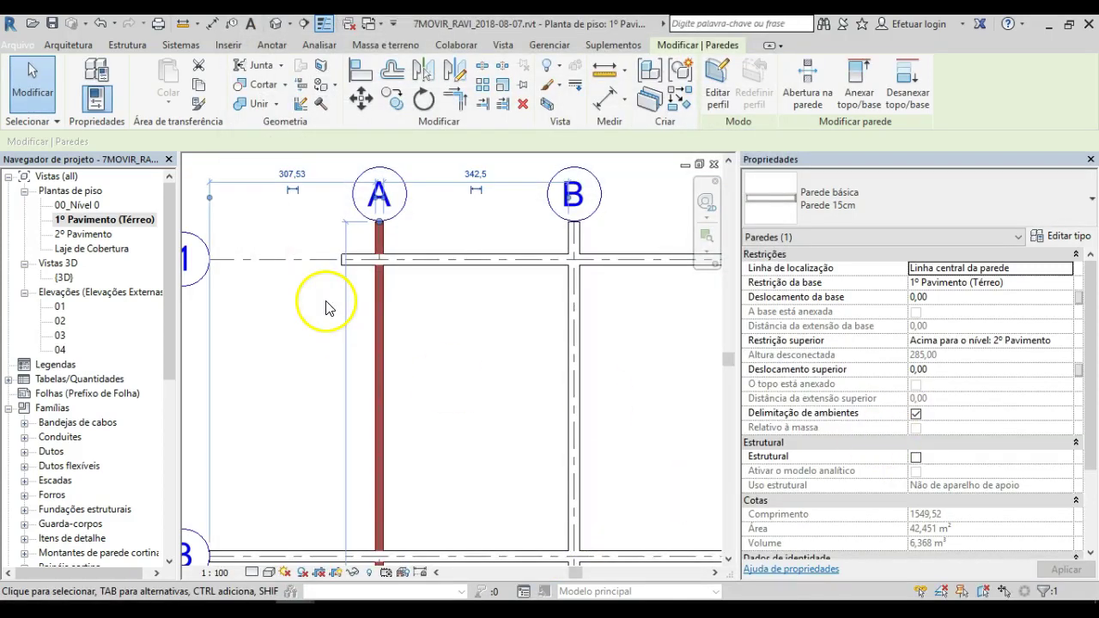
- Compare the thickness of the wall on grid line A with the wall on grid line 1 at their crossing
scroll(380, 262, up, 5)
key(Escape)
middle_drag(421, 284, 505, 438)
scroll(405, 343, up, 3)
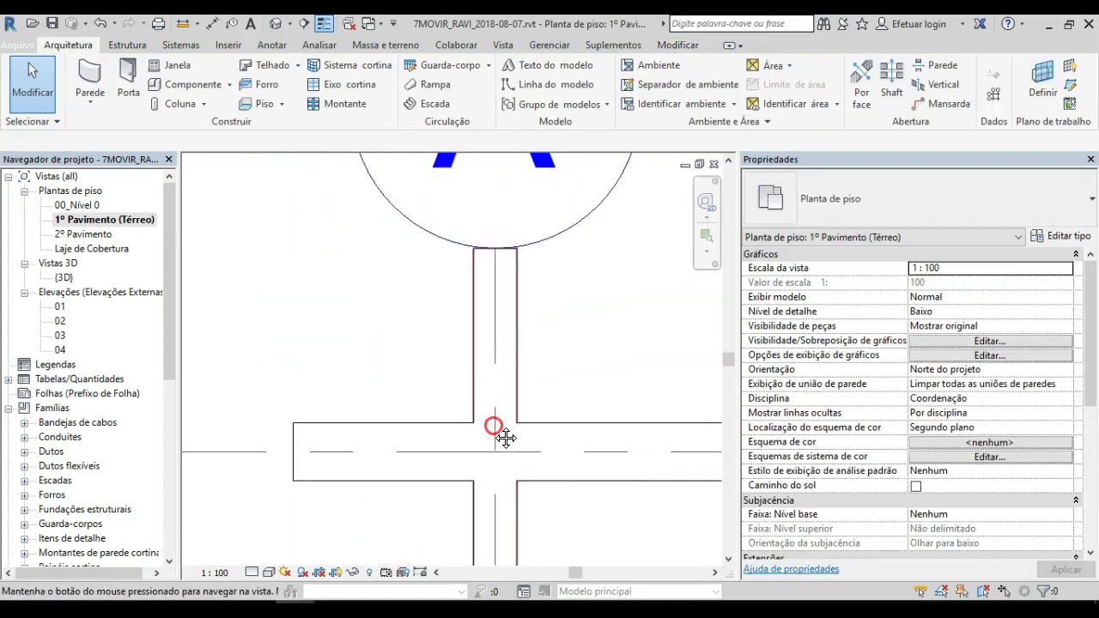
click(514, 391)
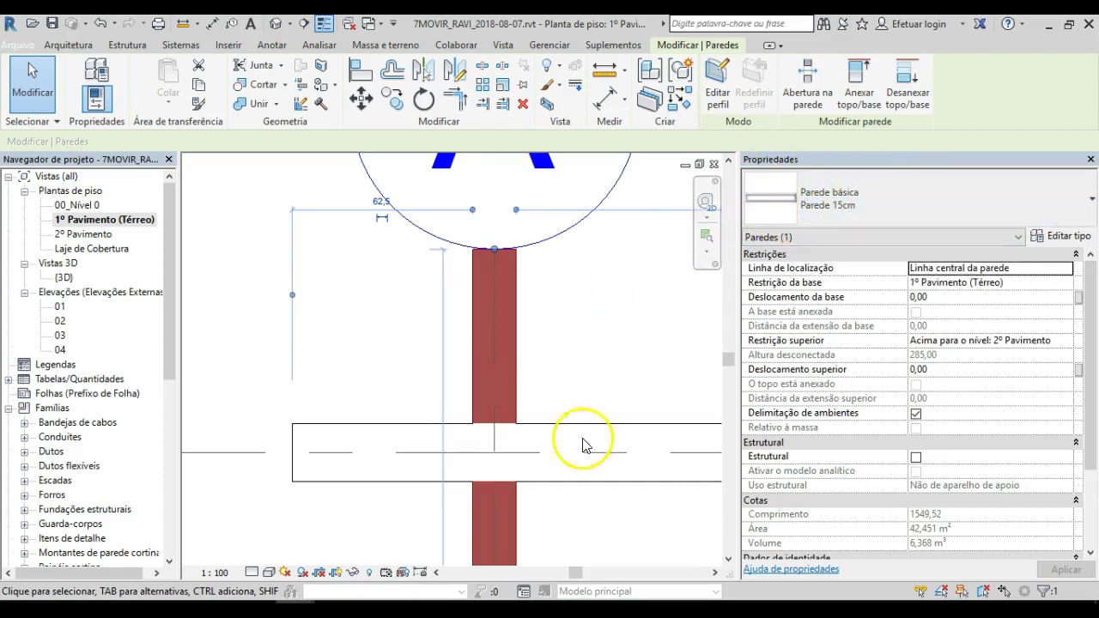
scroll(567, 438, down, 4)
middle_drag(535, 429, 369, 317)
key(Escape)
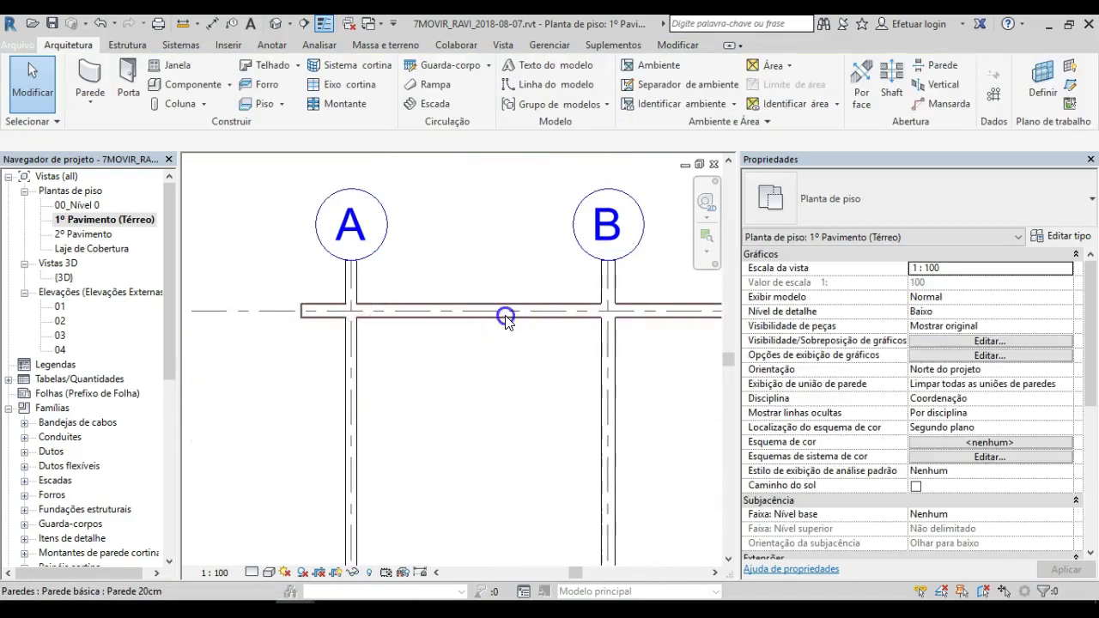
- Check which wall type is assigned to the walls on grid lines 1 and B, viewing them within the whole plan
click(503, 313)
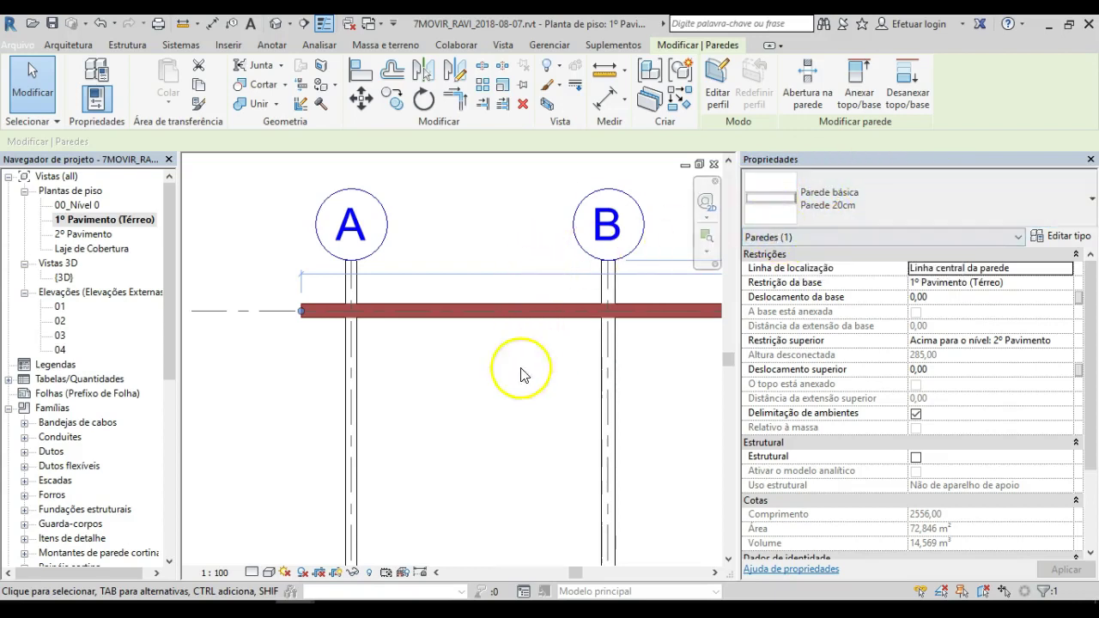
click(613, 371)
scroll(618, 395, down, 2)
middle_drag(630, 427, 435, 337)
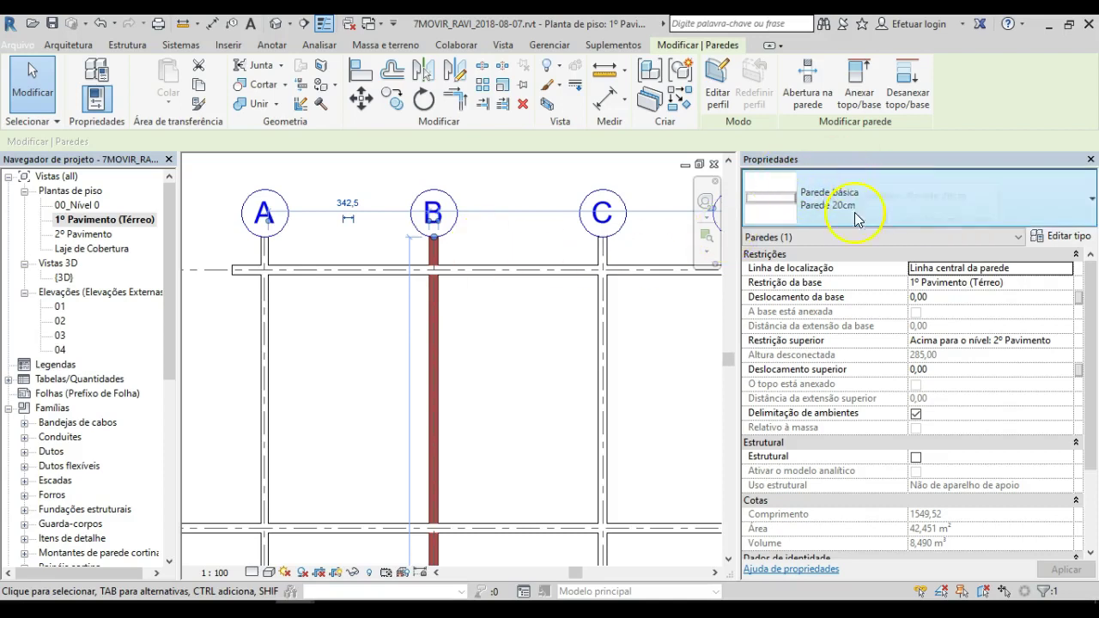
scroll(368, 361, down, 5)
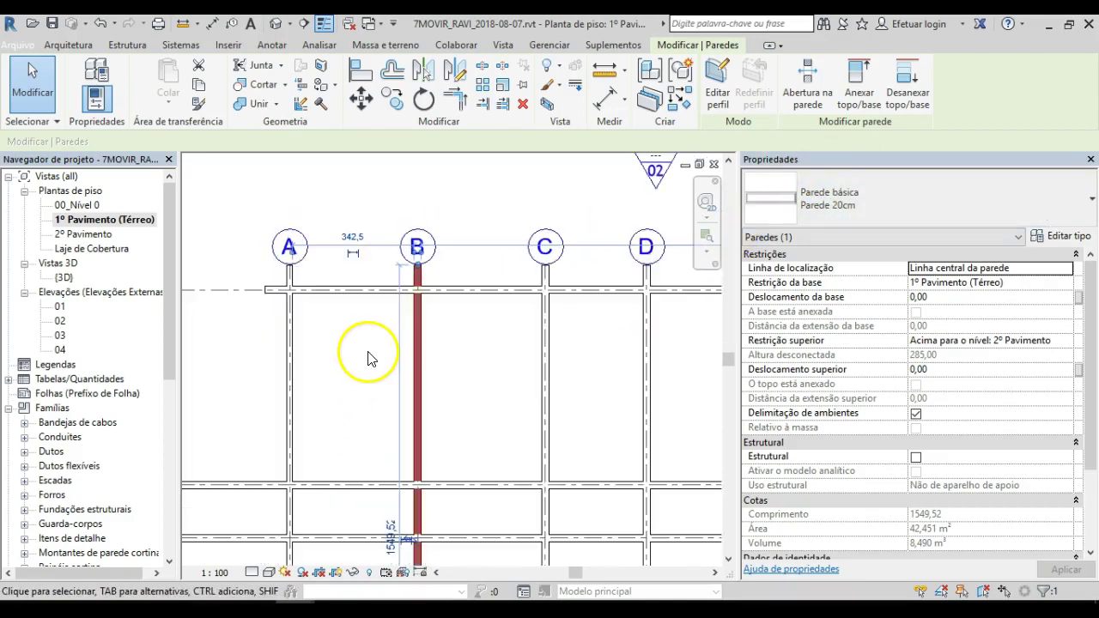
scroll(368, 318, down, 3)
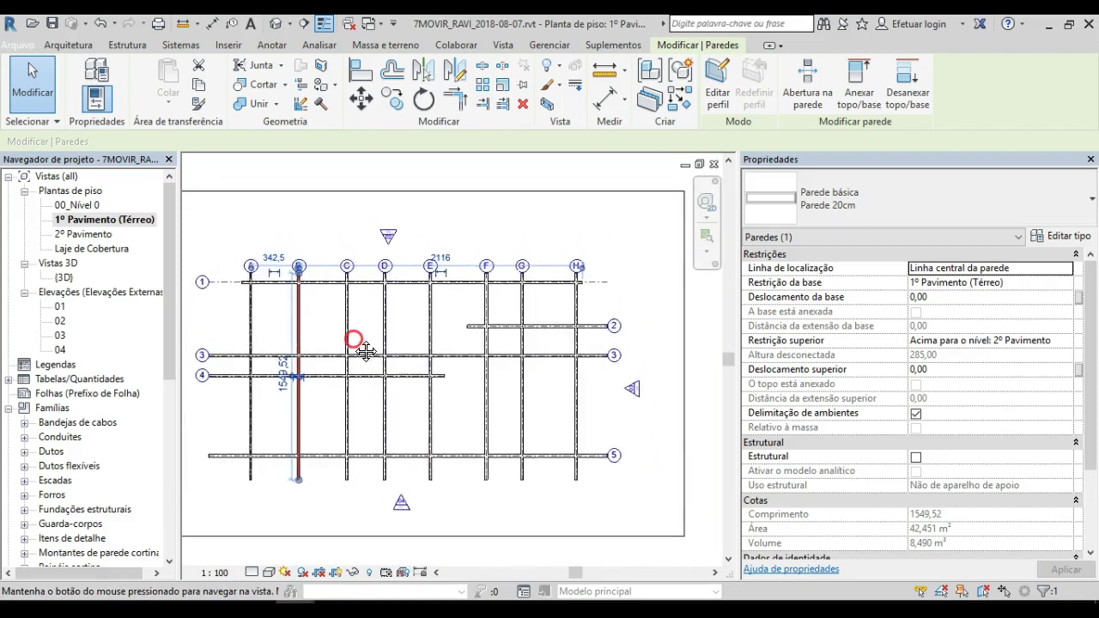
scroll(375, 354, up, 1)
key(Escape)
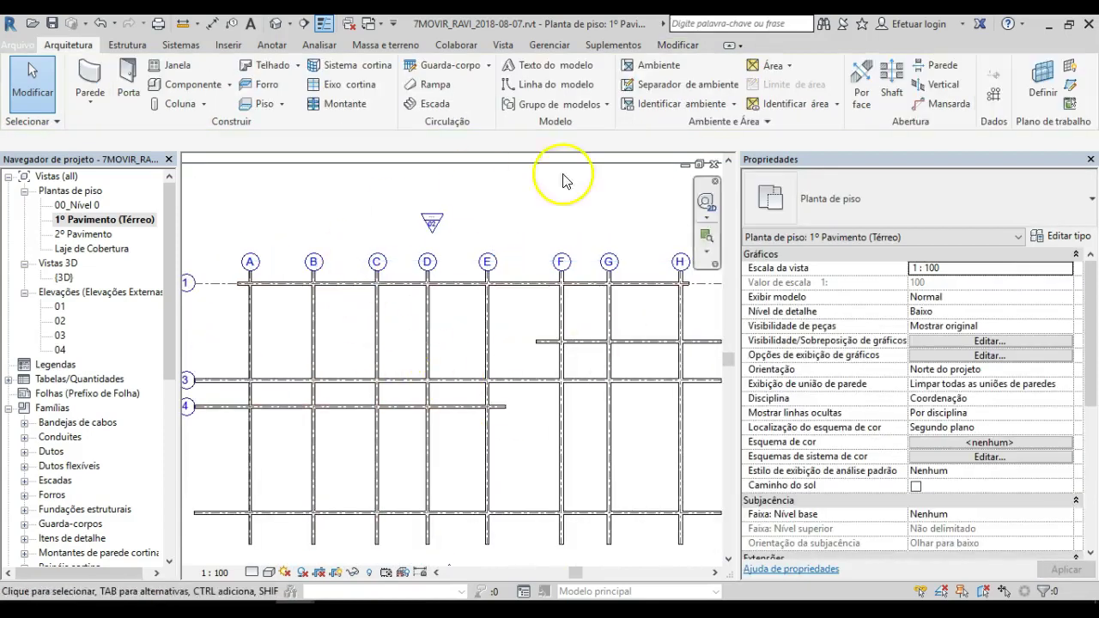
- Change the wall on grid line A to type Parede 20cm and inspect its end below the grid bubble
scroll(535, 373, down, 3)
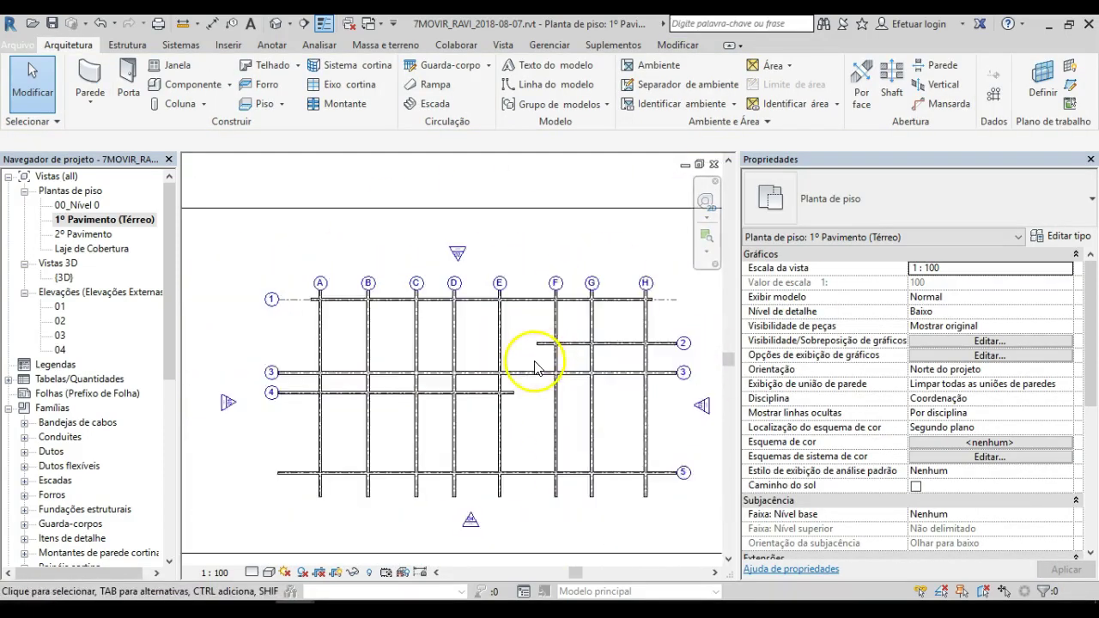
click(421, 363)
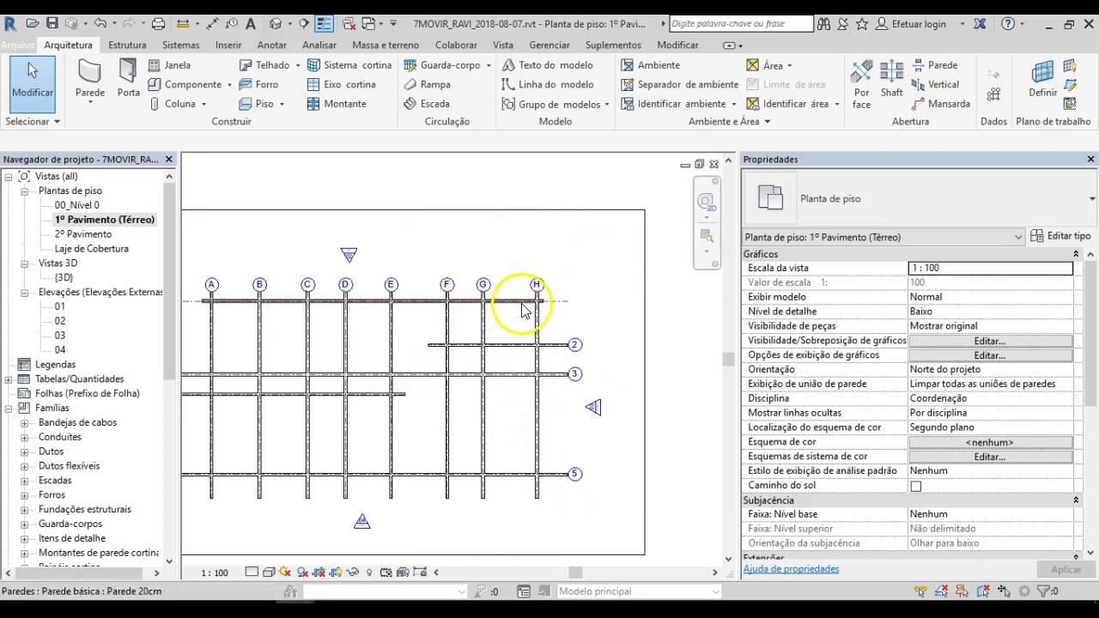
scroll(437, 326, up, 2)
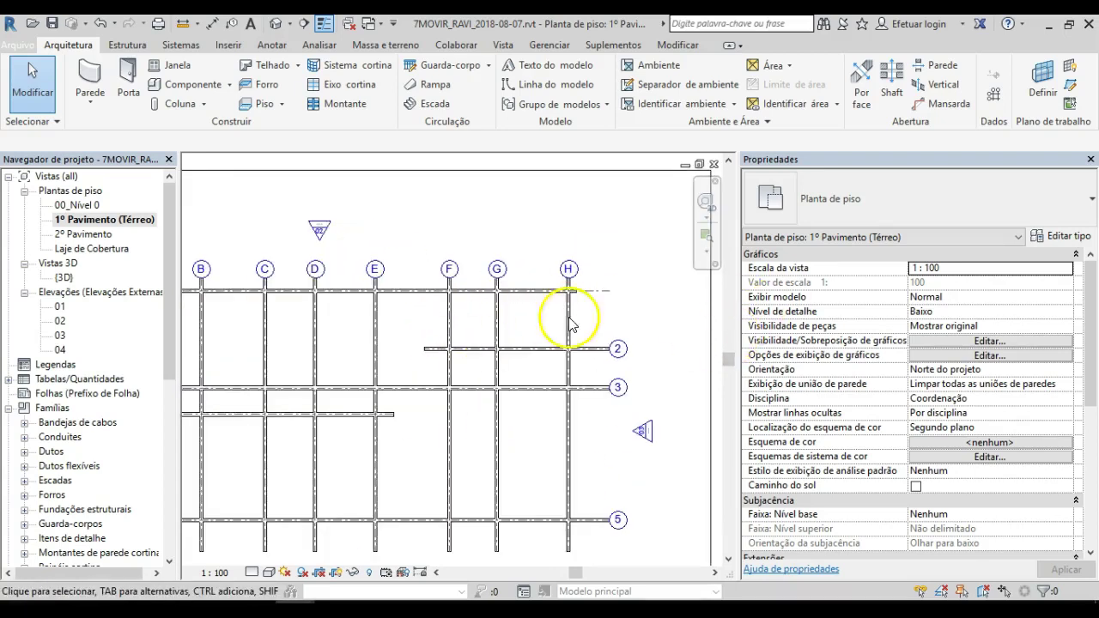
middle_drag(359, 340, 697, 333)
scroll(503, 265, up, 8)
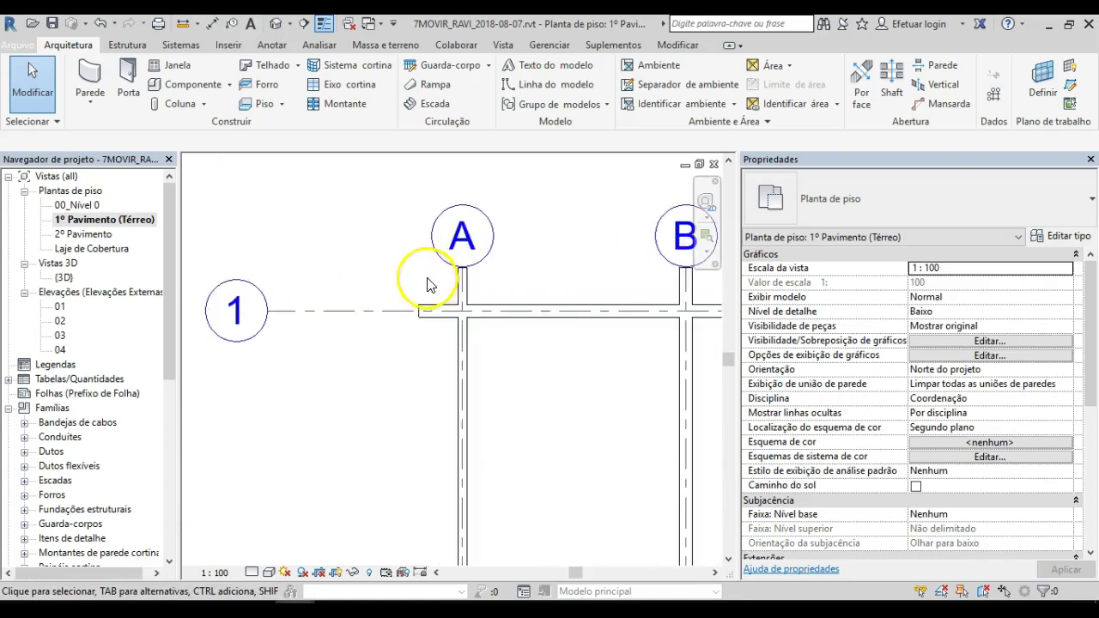
click(485, 295)
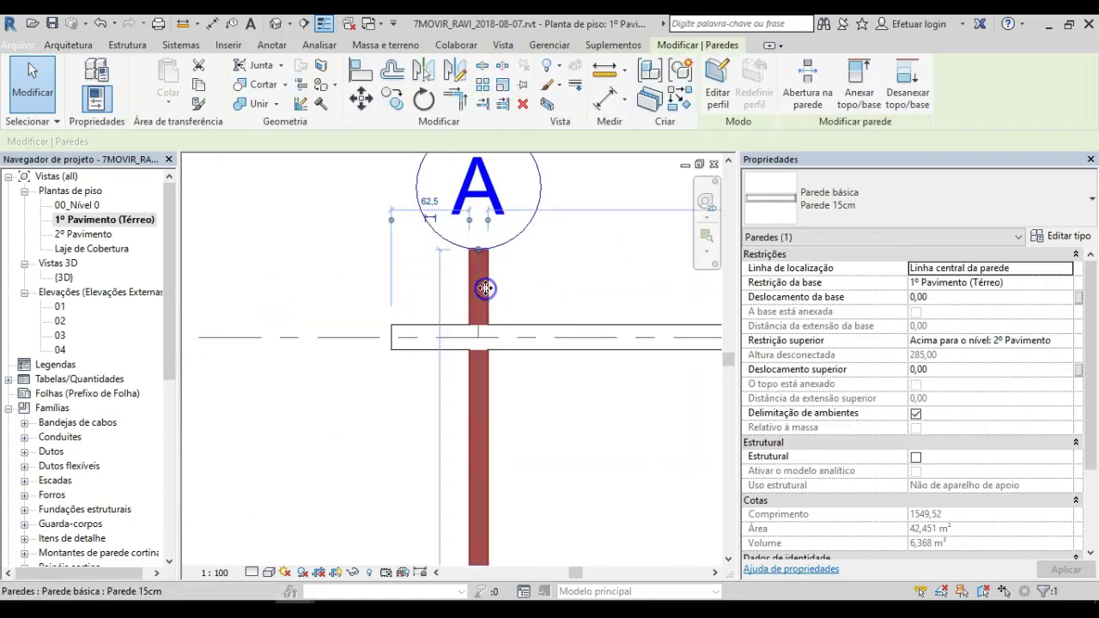
click(858, 199)
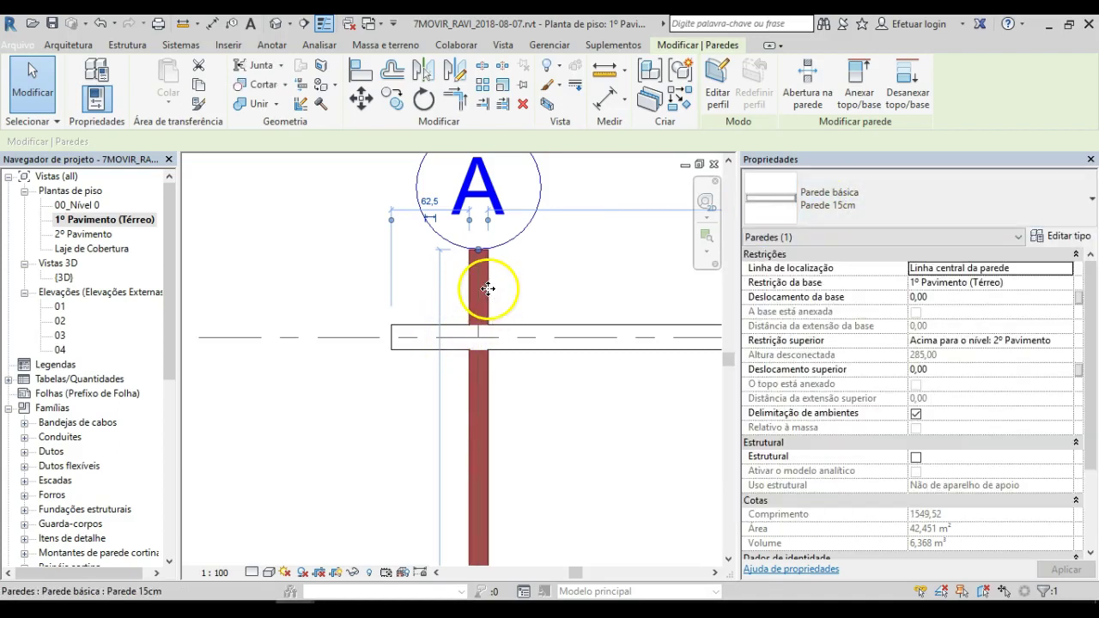
click(891, 199)
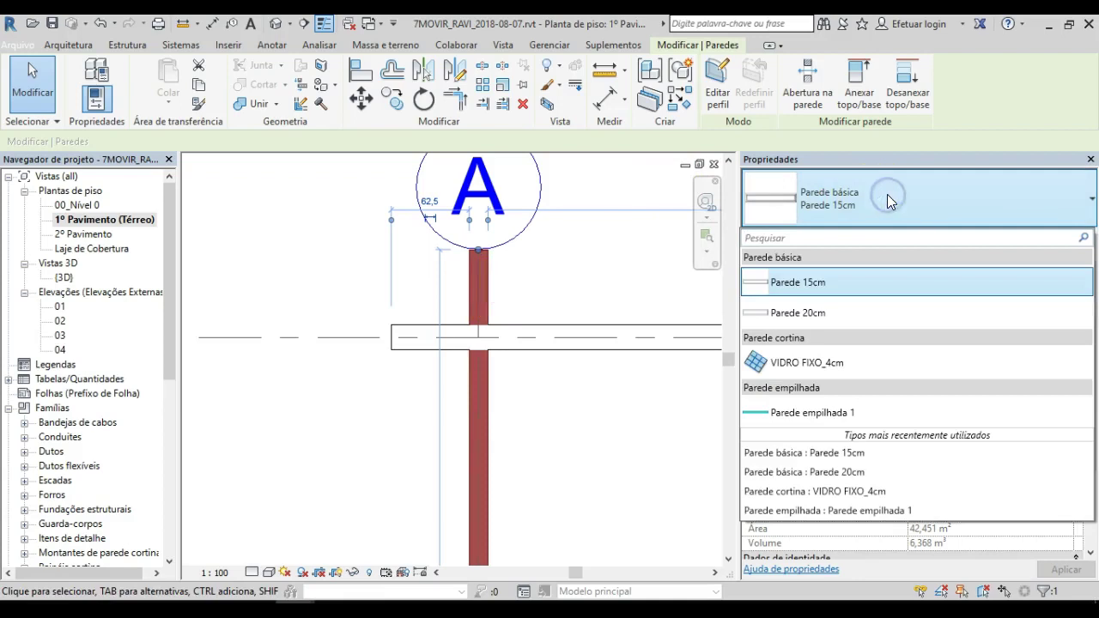
click(796, 313)
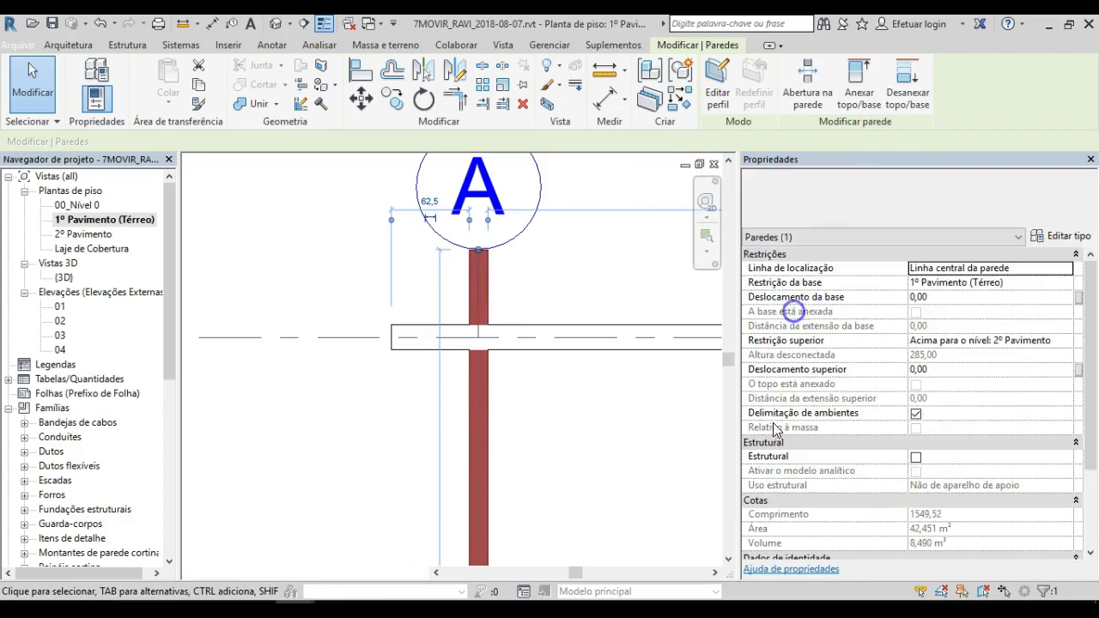
scroll(467, 256, up, 5)
scroll(447, 257, up, 1)
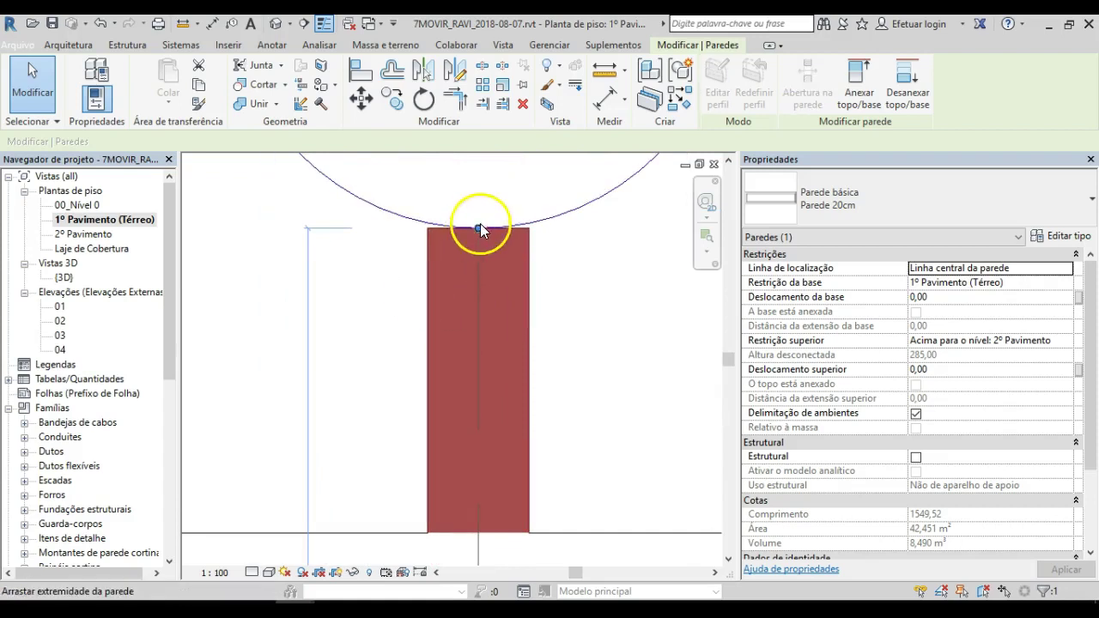
key(Escape)
- Set the location line of the wall on grid line A to Face de acabamento: Externa
click(525, 271)
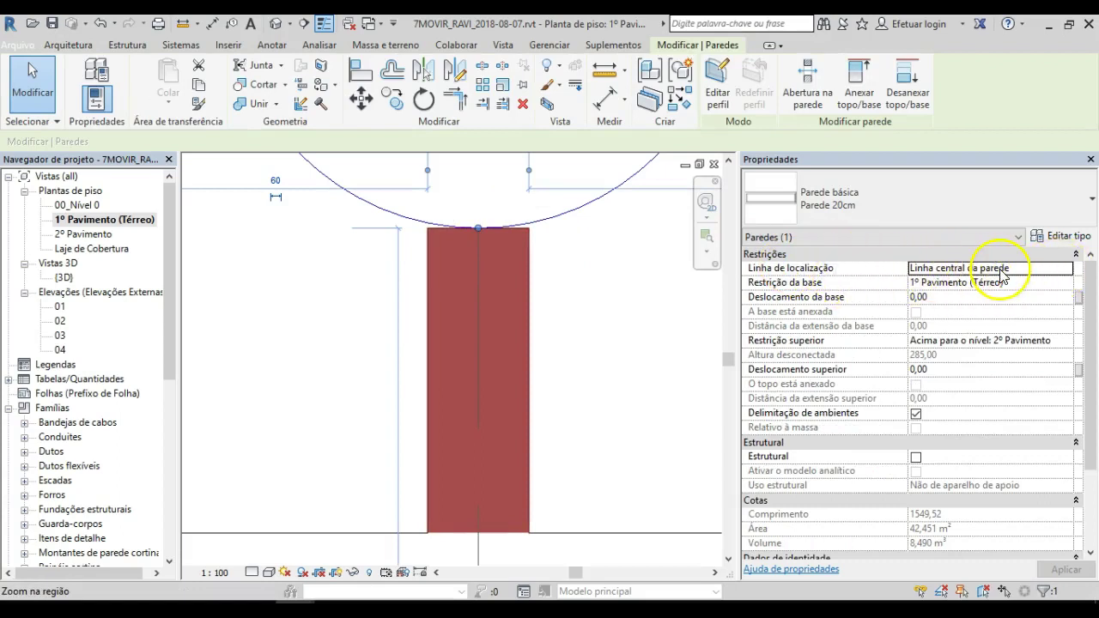
click(1068, 270)
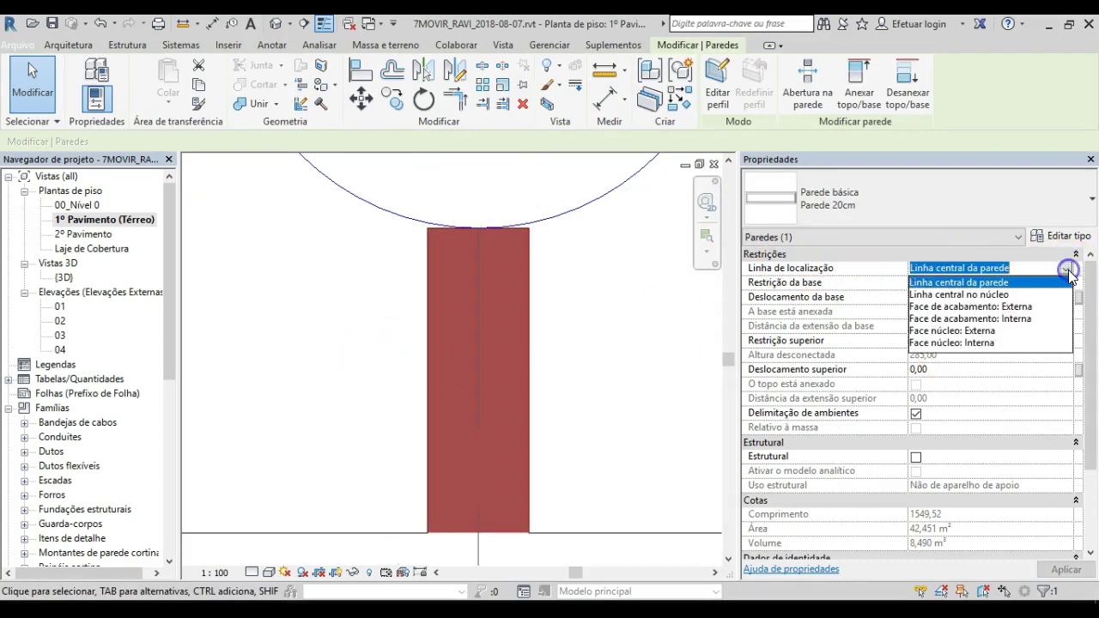
click(962, 307)
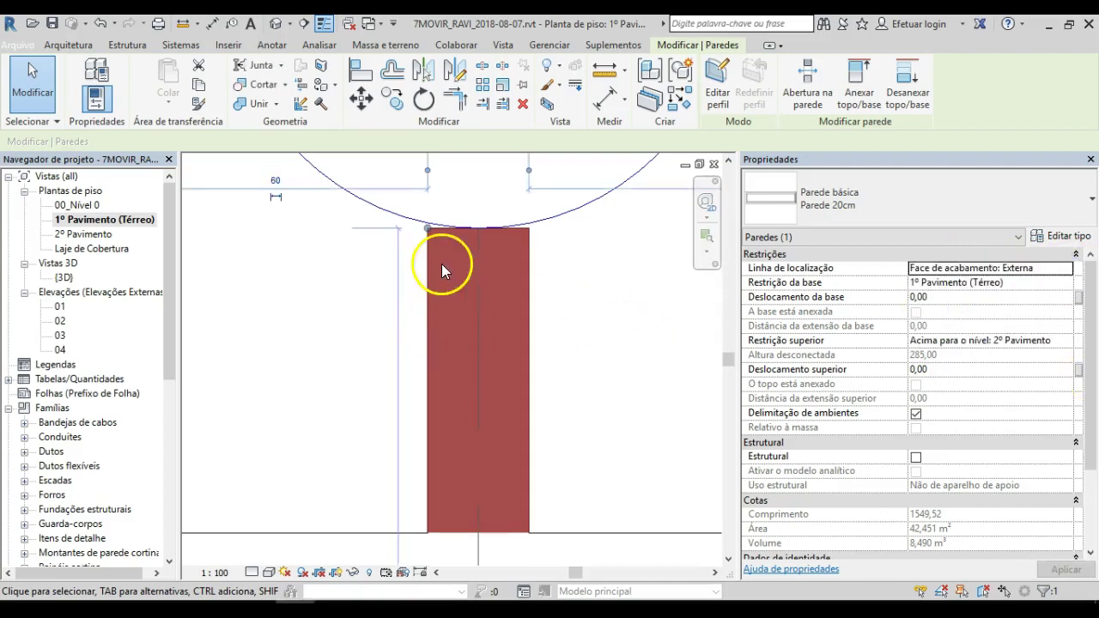
- Change the wall on grid line A to type Parede 15cm and inspect its position relative to the grid line
click(841, 204)
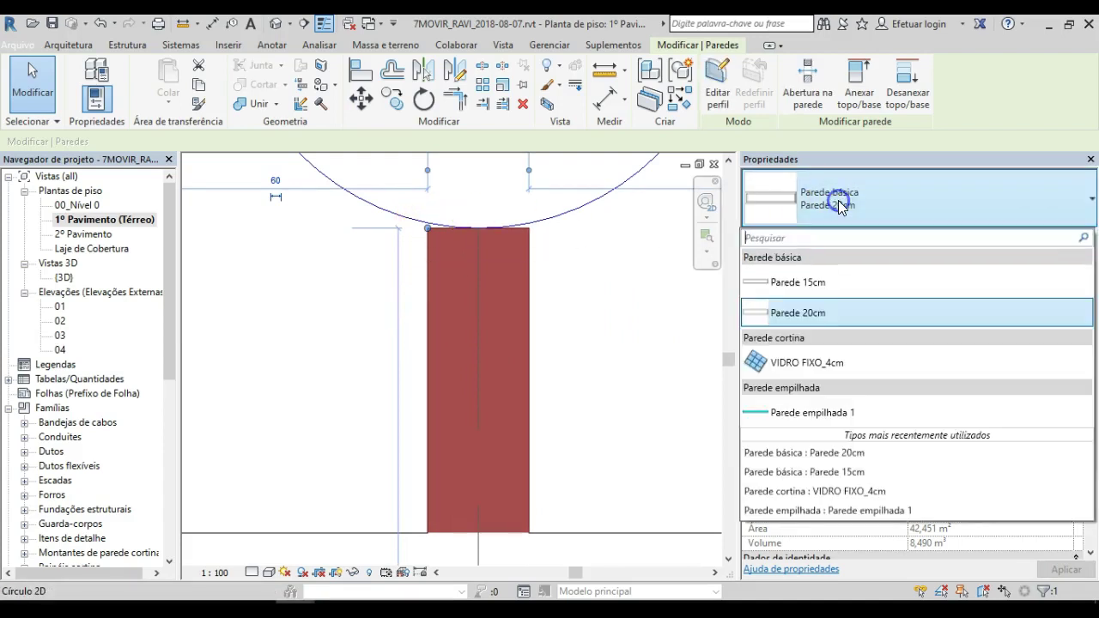
click(799, 287)
scroll(452, 226, up, 3)
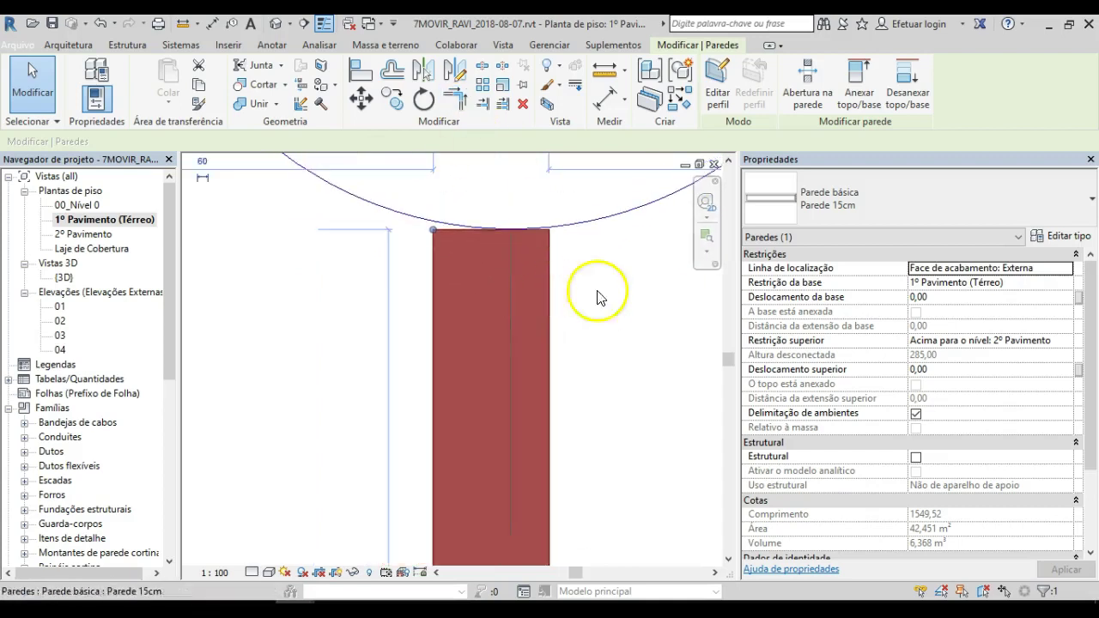
- Start Trim/Extend to Corner (Aparar/Estender para o canto) and save the project
click(655, 294)
scroll(450, 316, down, 5)
scroll(451, 316, down, 3)
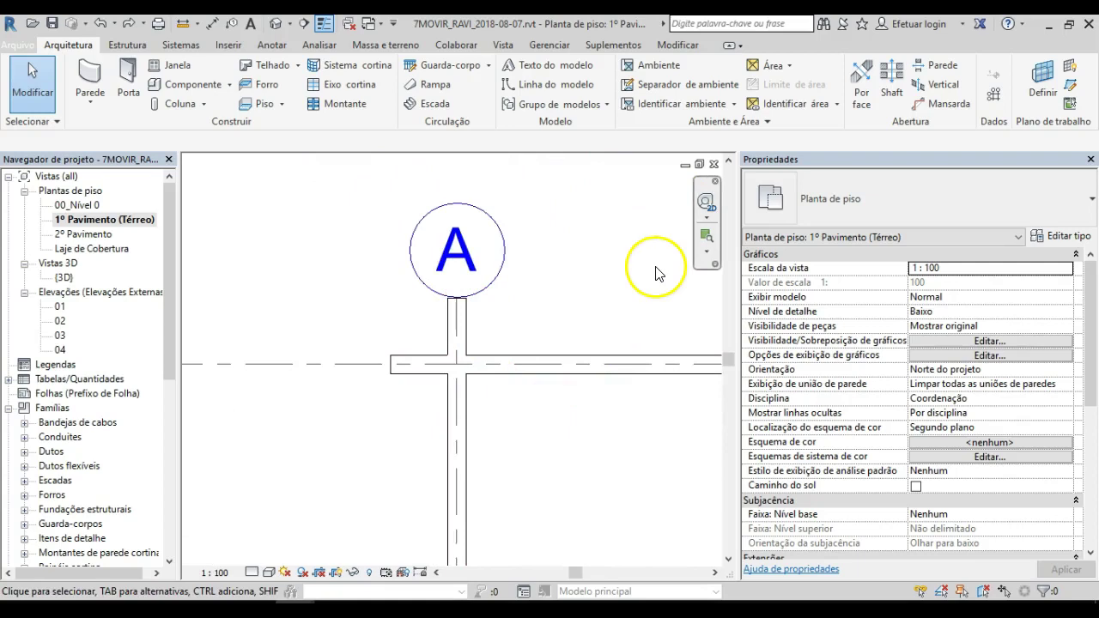
scroll(598, 337, down, 5)
middle_drag(599, 338, 390, 234)
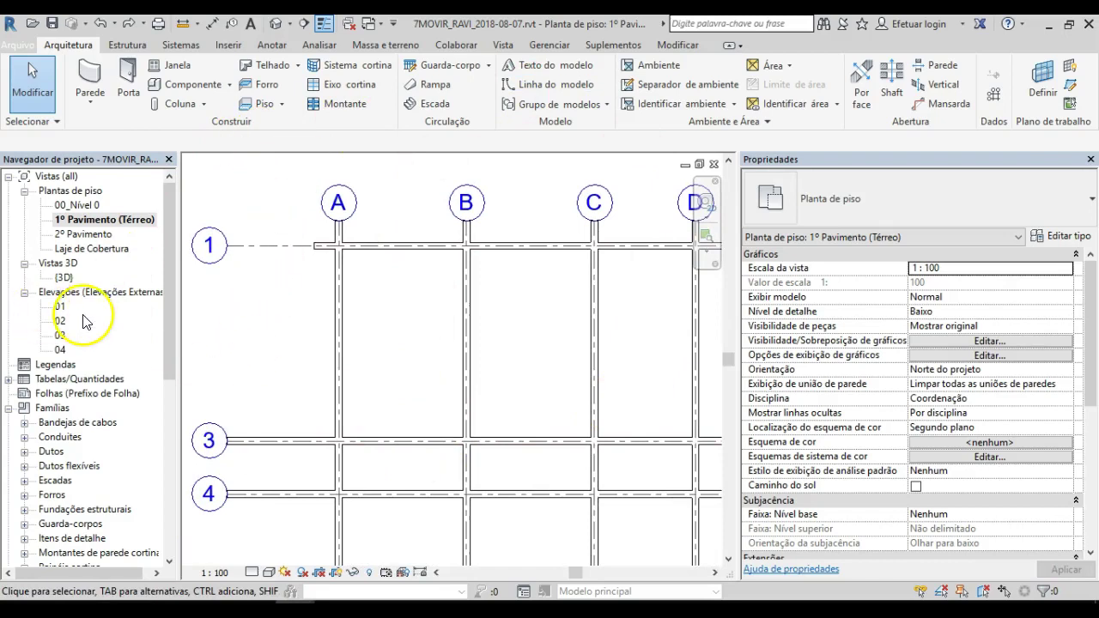
click(678, 46)
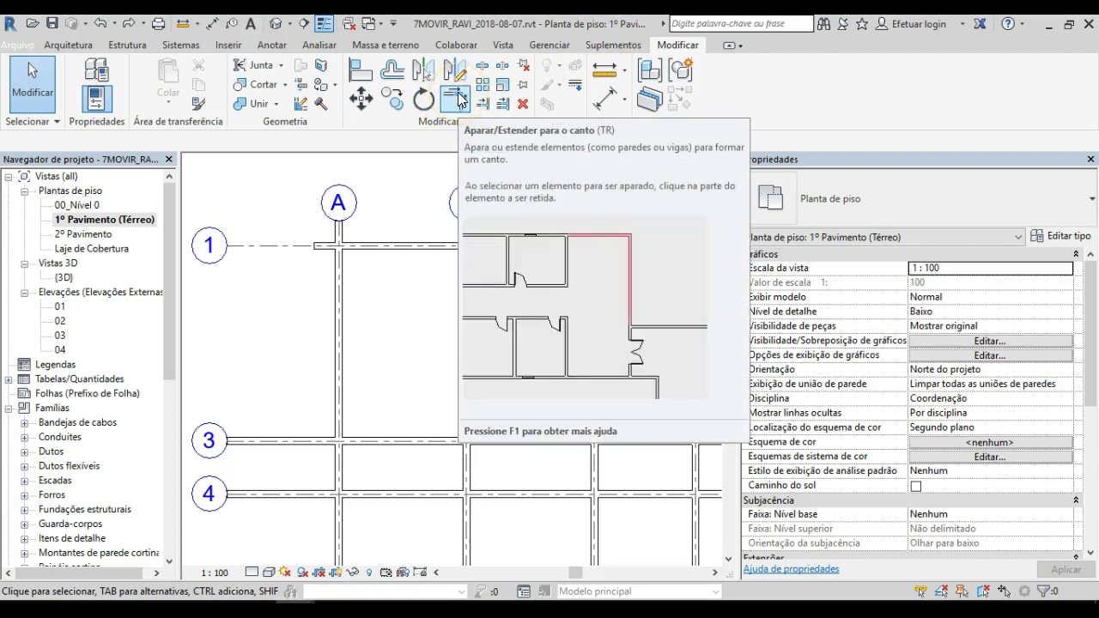
click(456, 102)
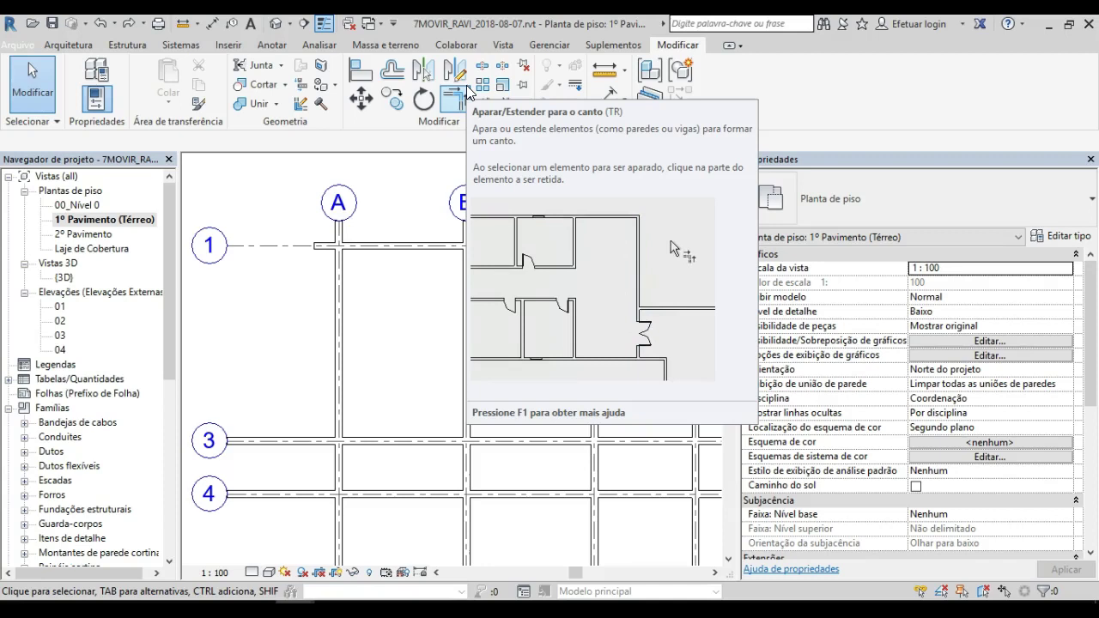
click(455, 100)
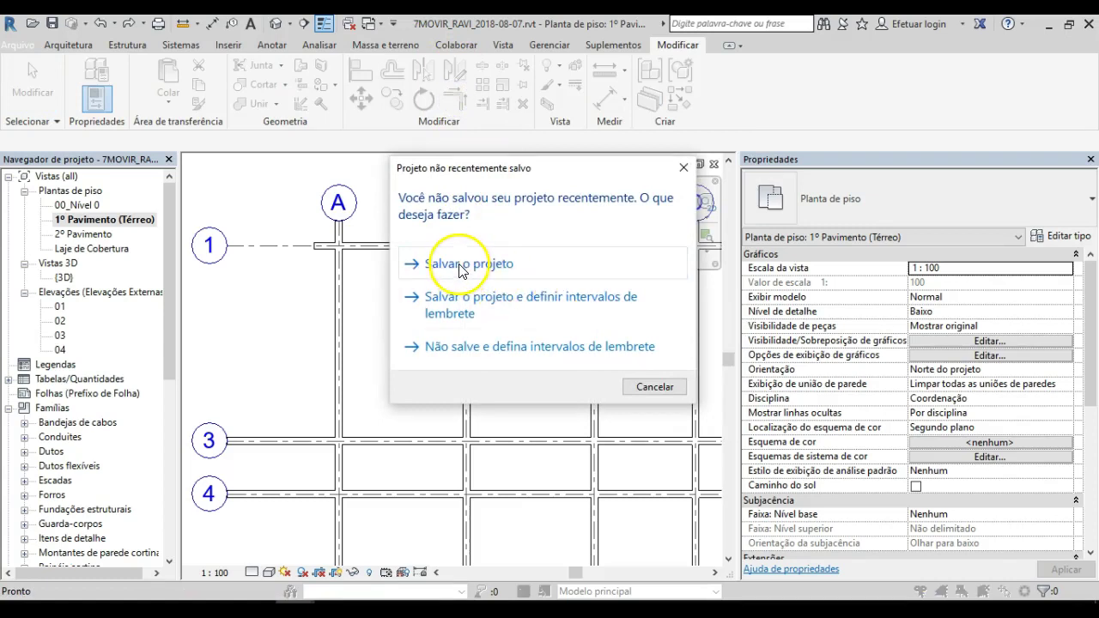
click(461, 269)
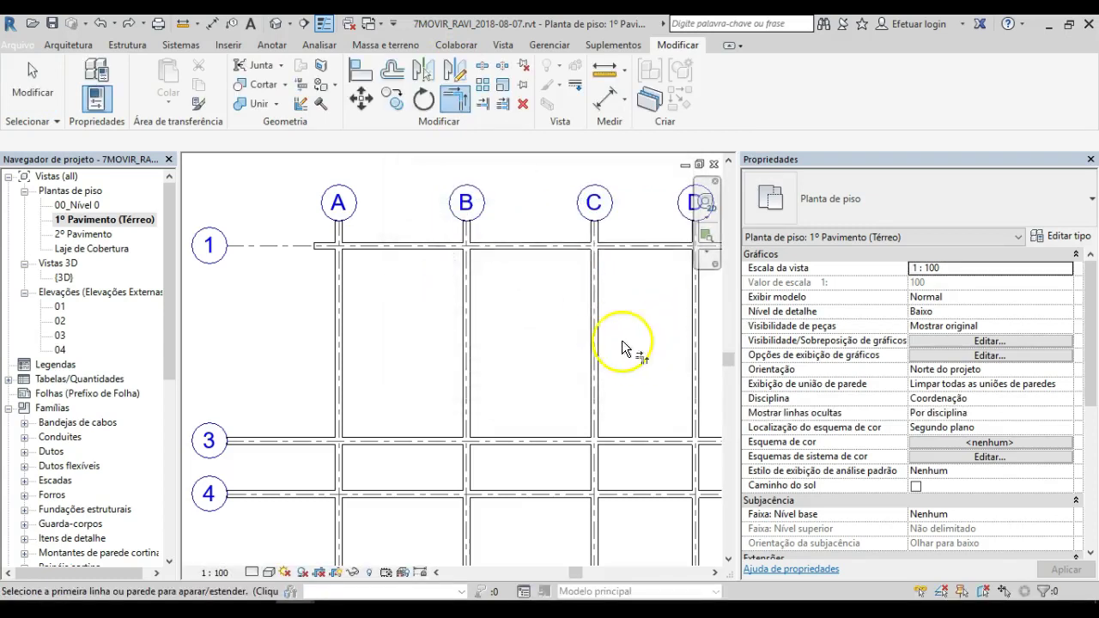
- Trim the walls on grid lines A and 1 into a corner, removing the stubs beyond their intersection
scroll(343, 262, up, 4)
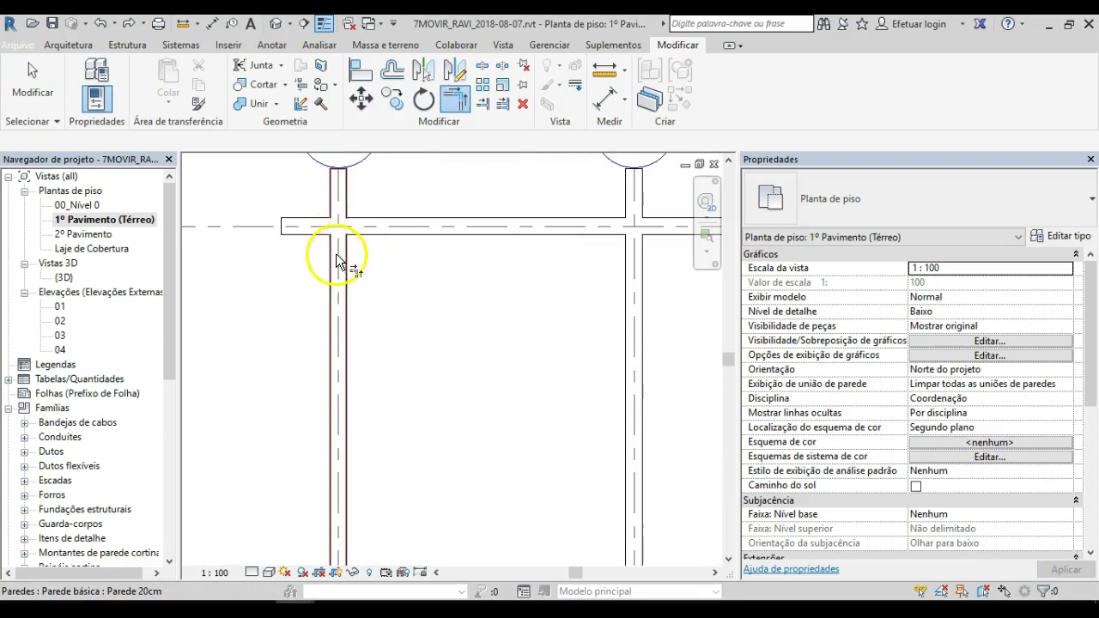
scroll(355, 312, down, 2)
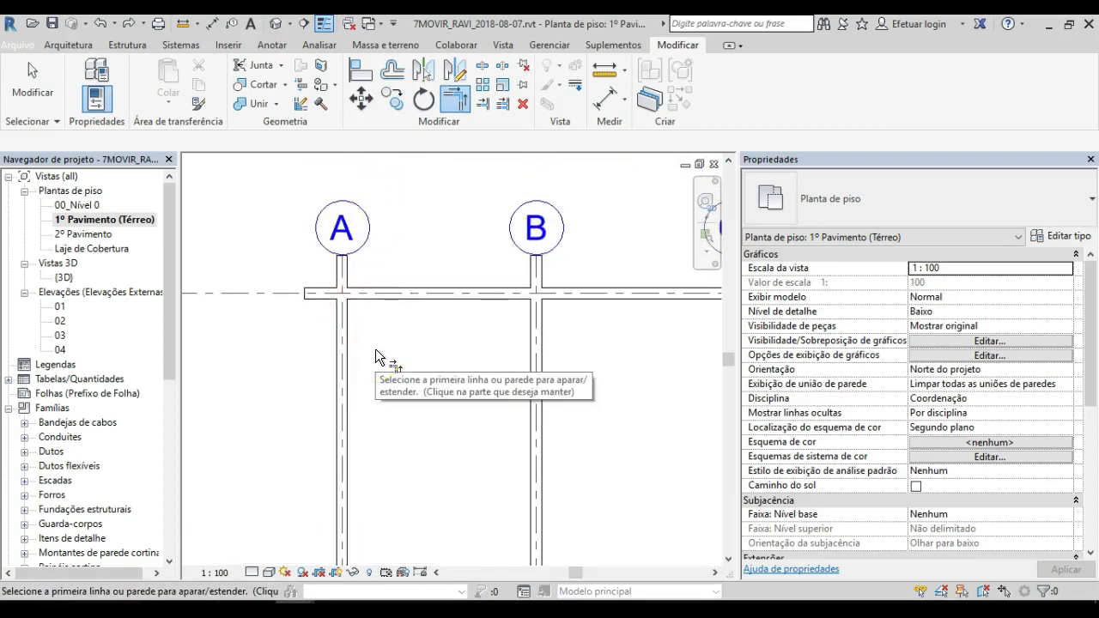
click(365, 304)
click(321, 276)
click(341, 269)
click(313, 293)
click(339, 268)
click(315, 294)
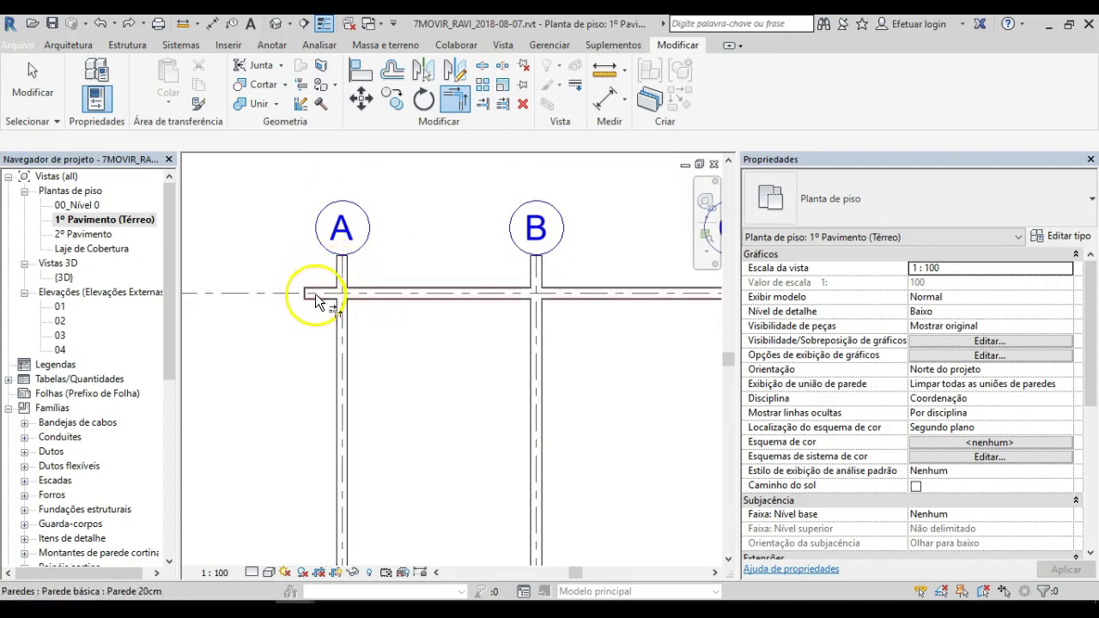
click(345, 368)
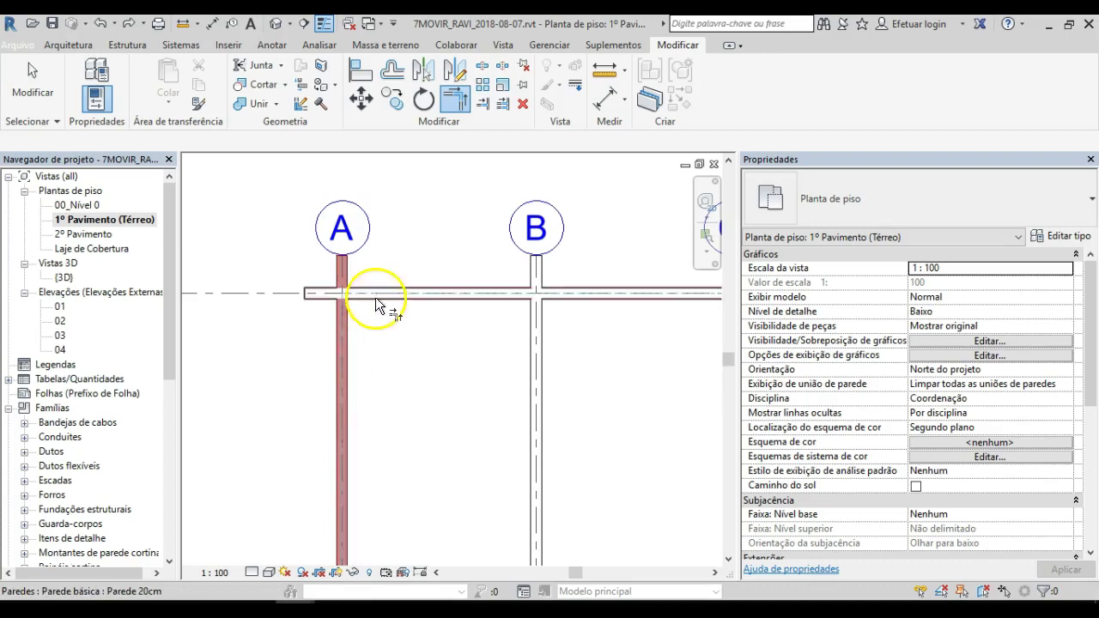
click(406, 294)
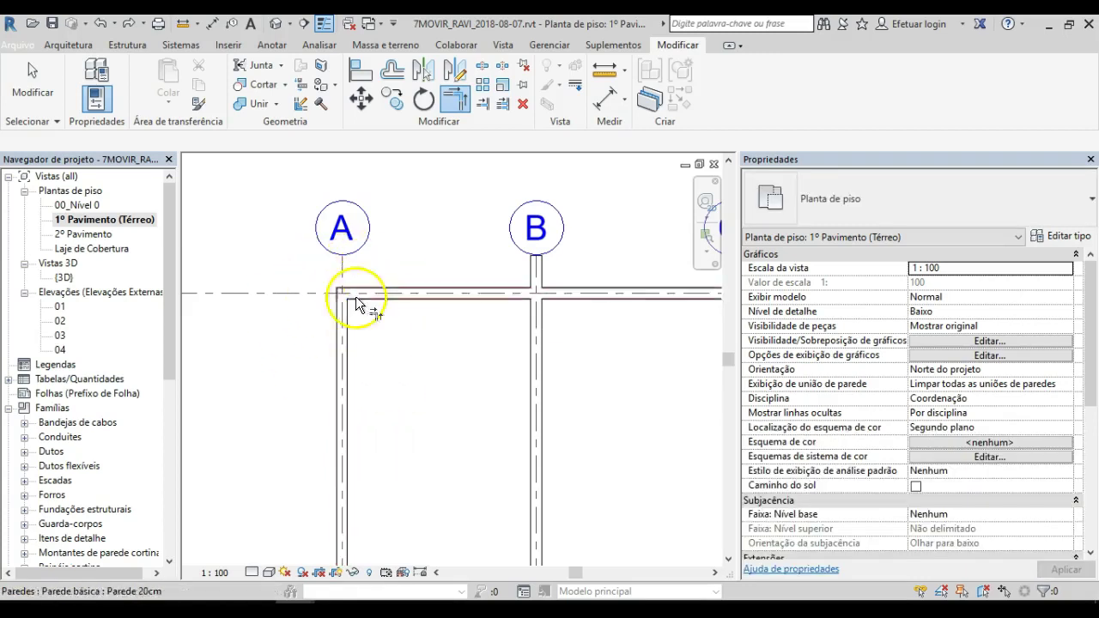
scroll(347, 305, up, 3)
scroll(355, 314, down, 4)
- With Trim/Extend Multiple Elements, trim the walls on grid lines B and C back to the wall on grid line 1
middle_drag(366, 283, 289, 282)
scroll(289, 283, down, 1)
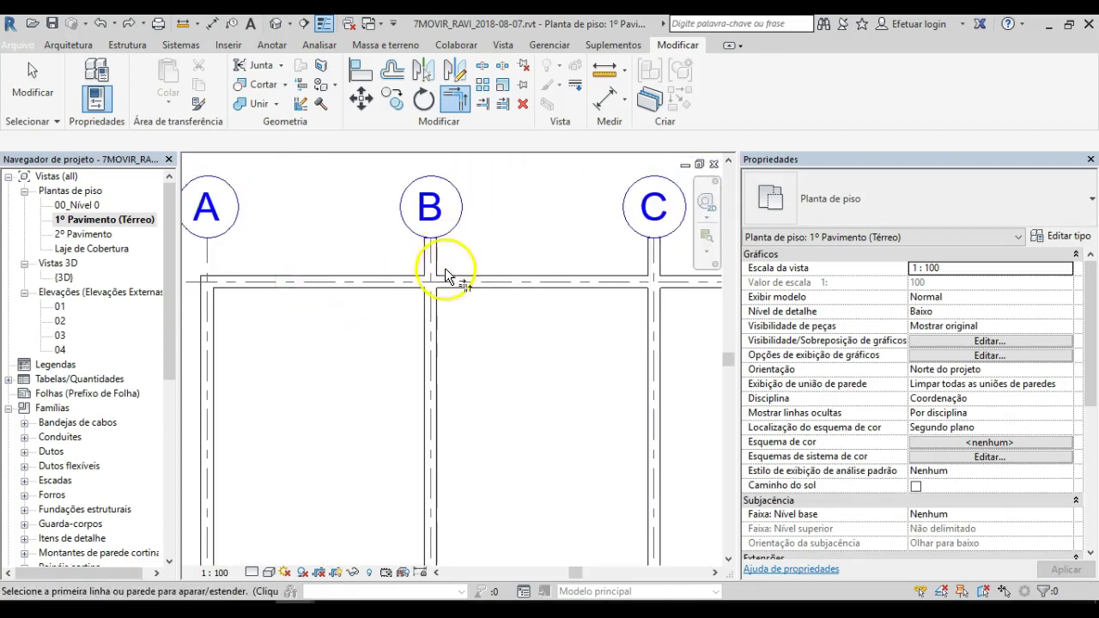
key(Escape)
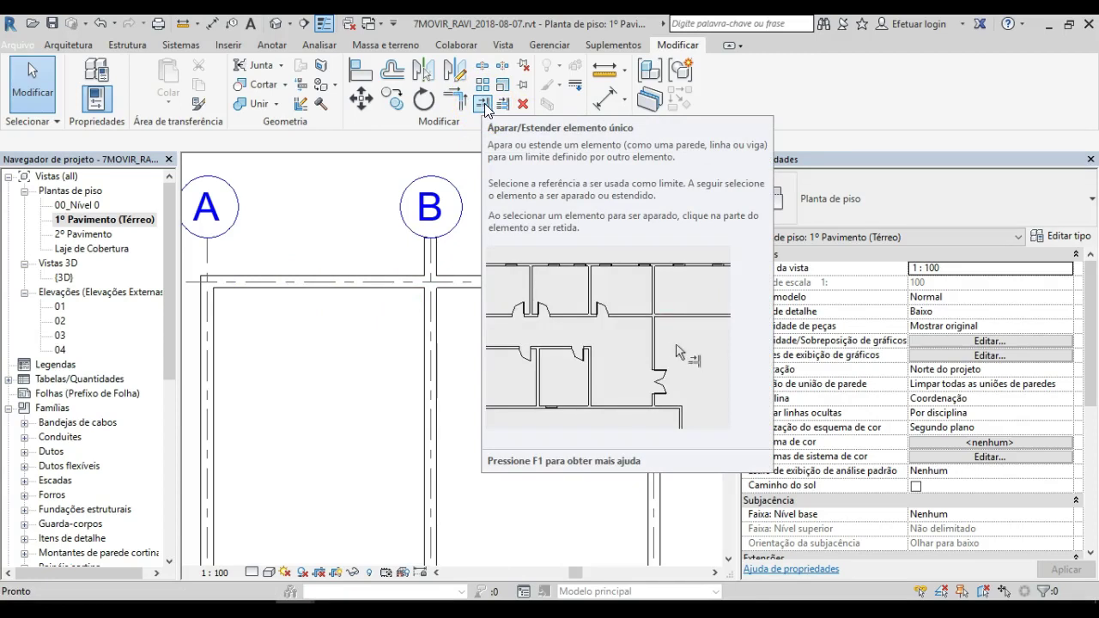
click(485, 104)
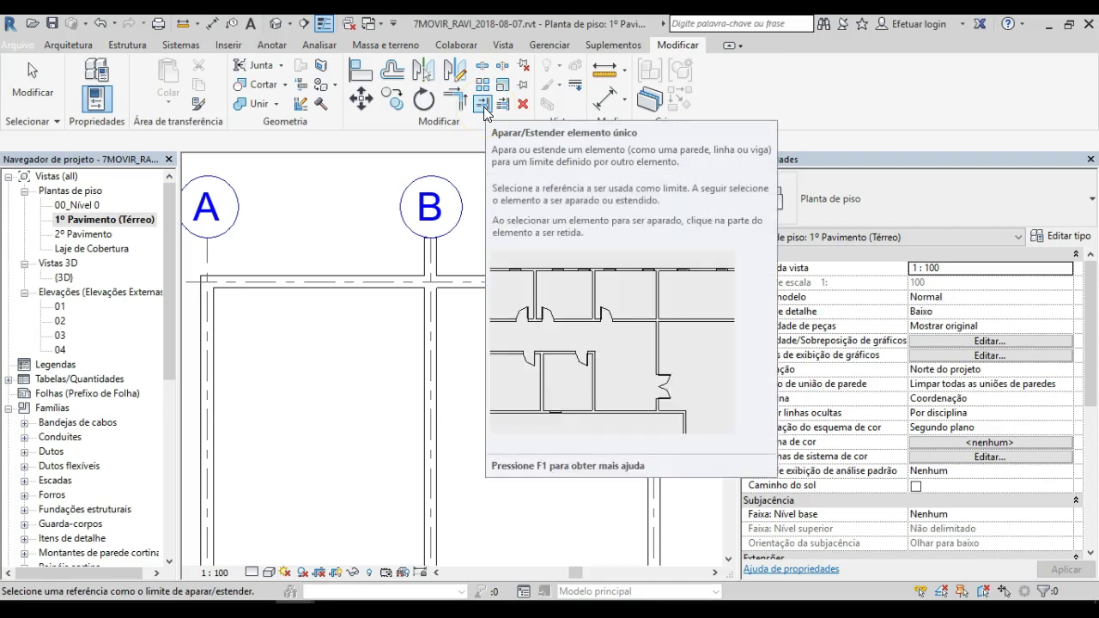
click(503, 105)
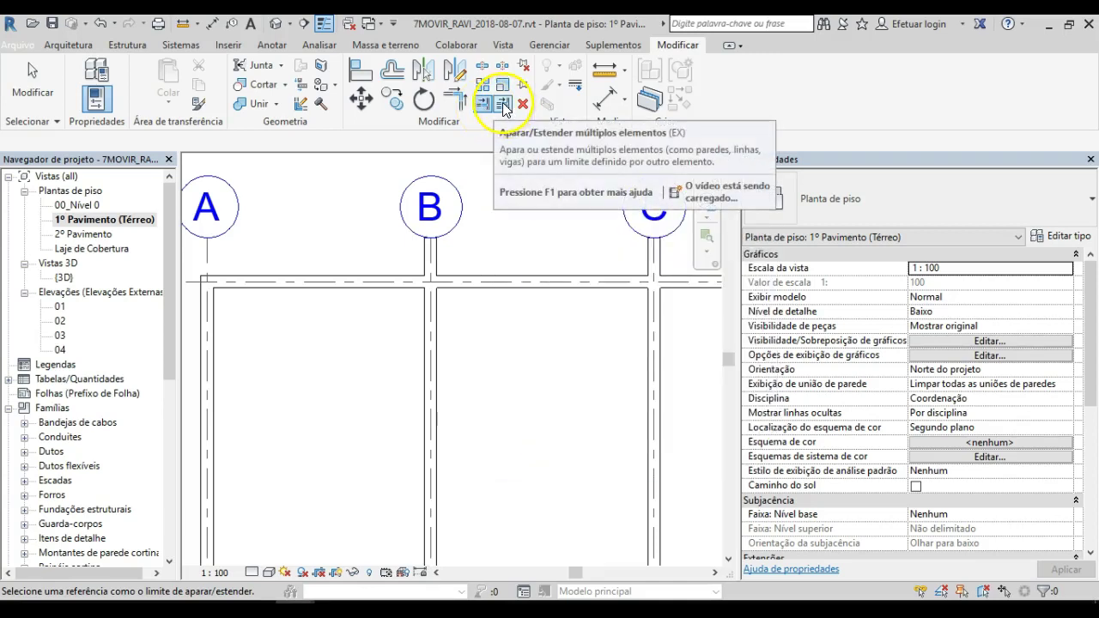
key(Escape)
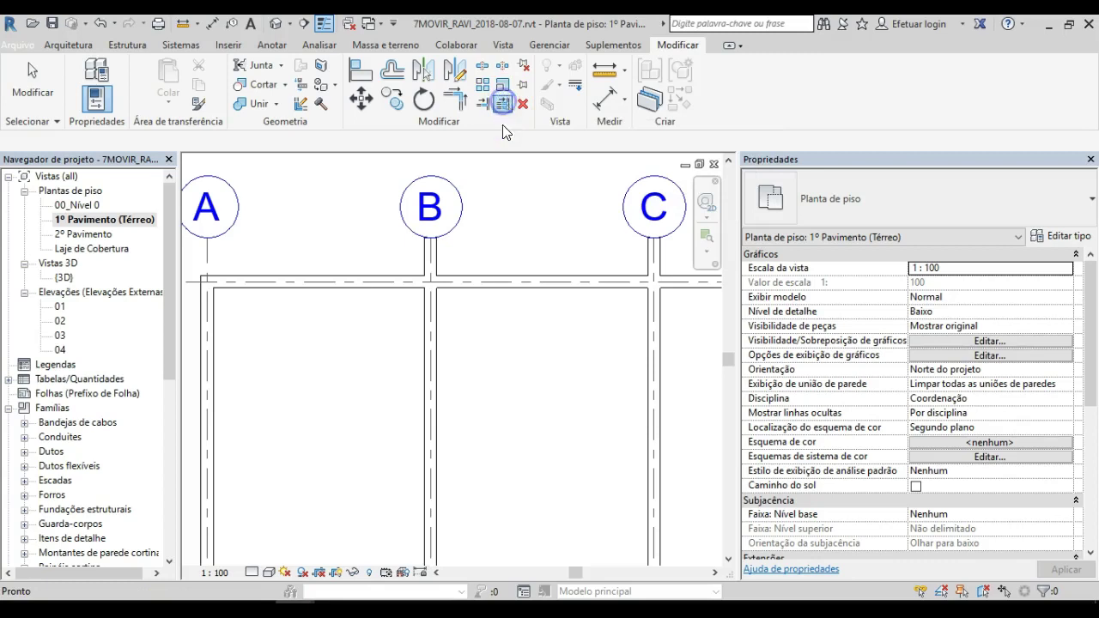
scroll(480, 283, down, 3)
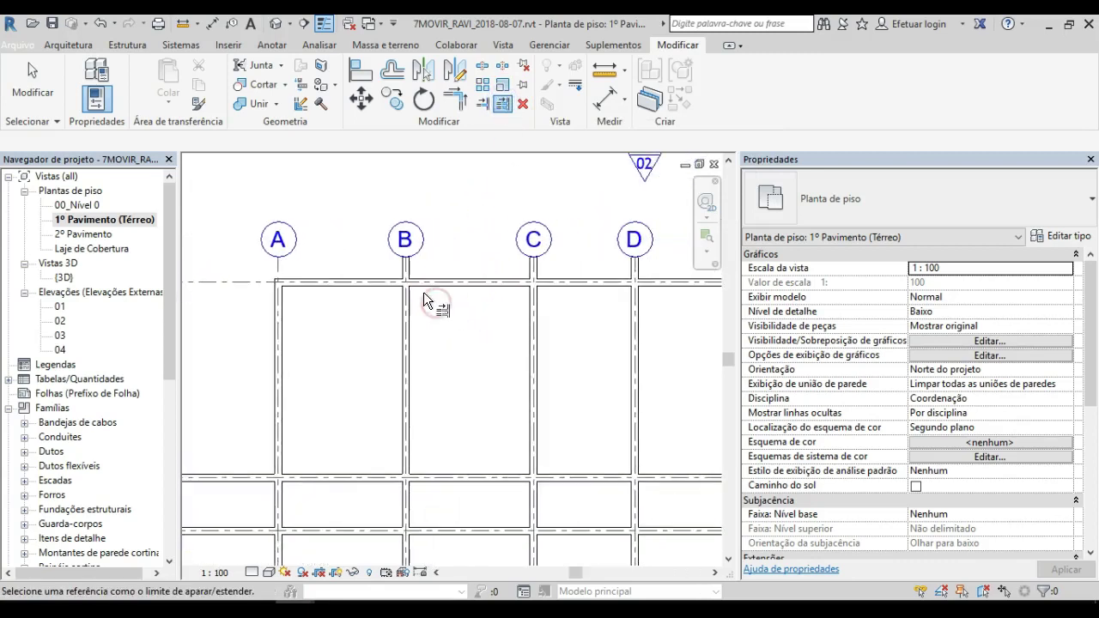
scroll(441, 289, up, 2)
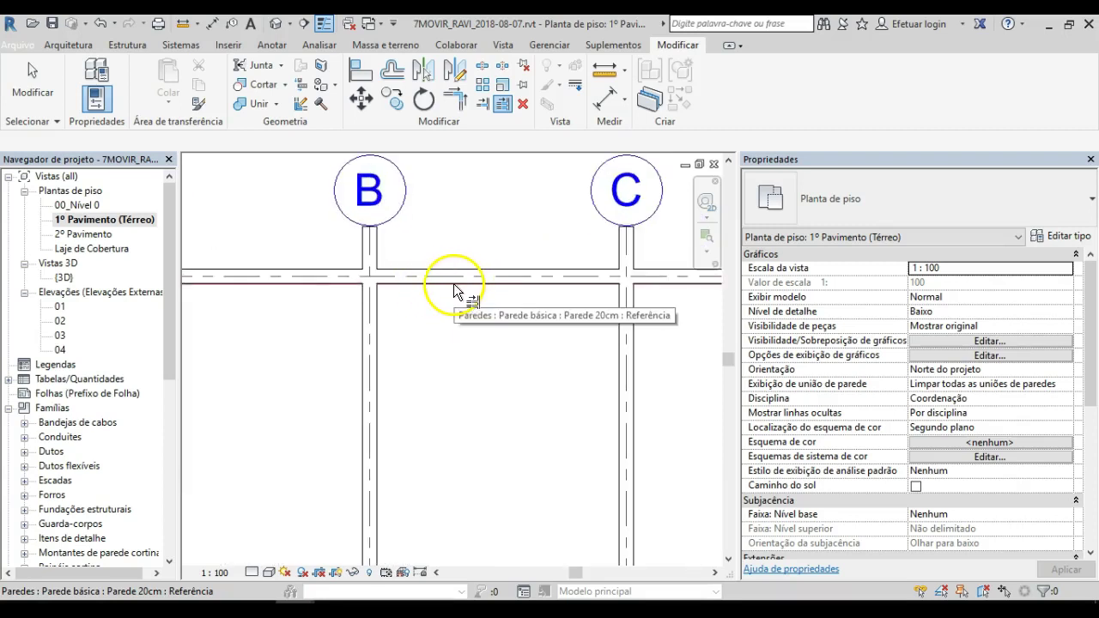
scroll(503, 335, down, 2)
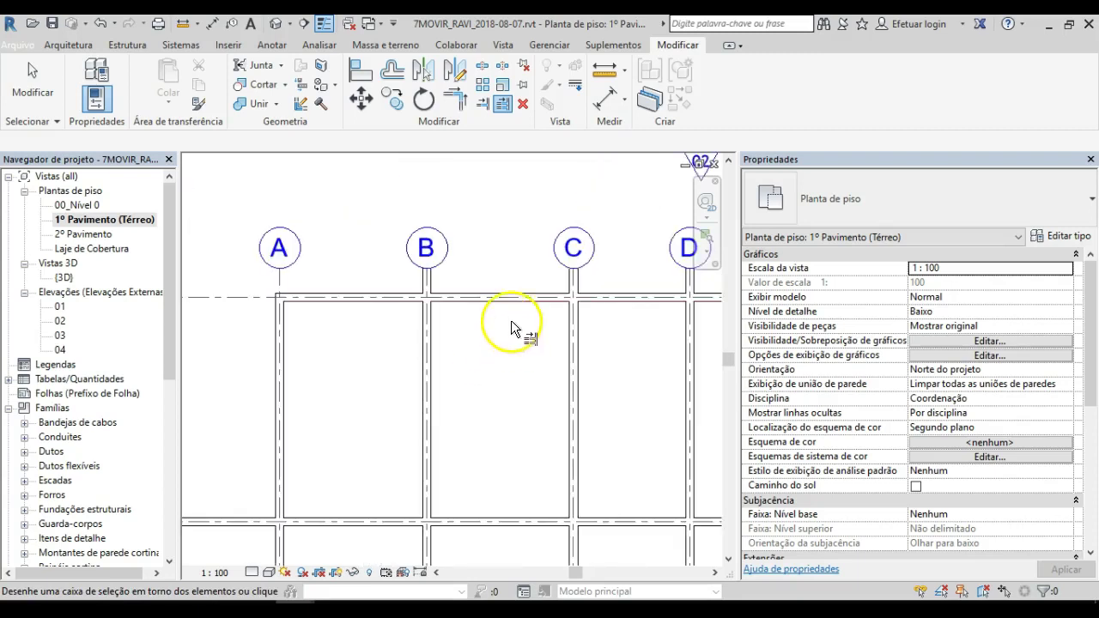
scroll(464, 340, down, 2)
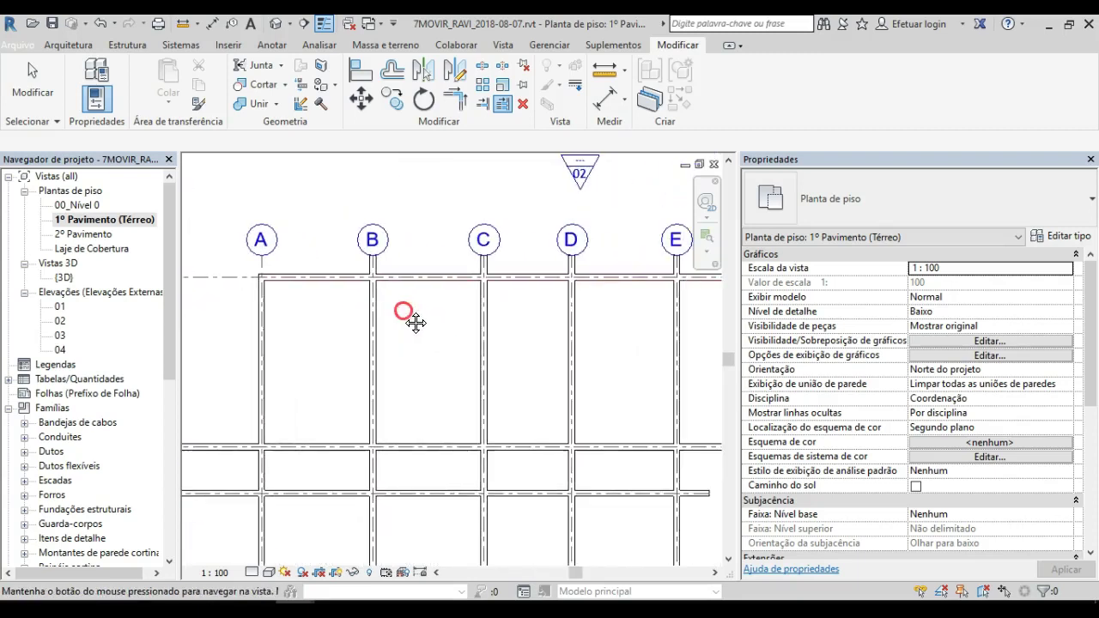
click(375, 353)
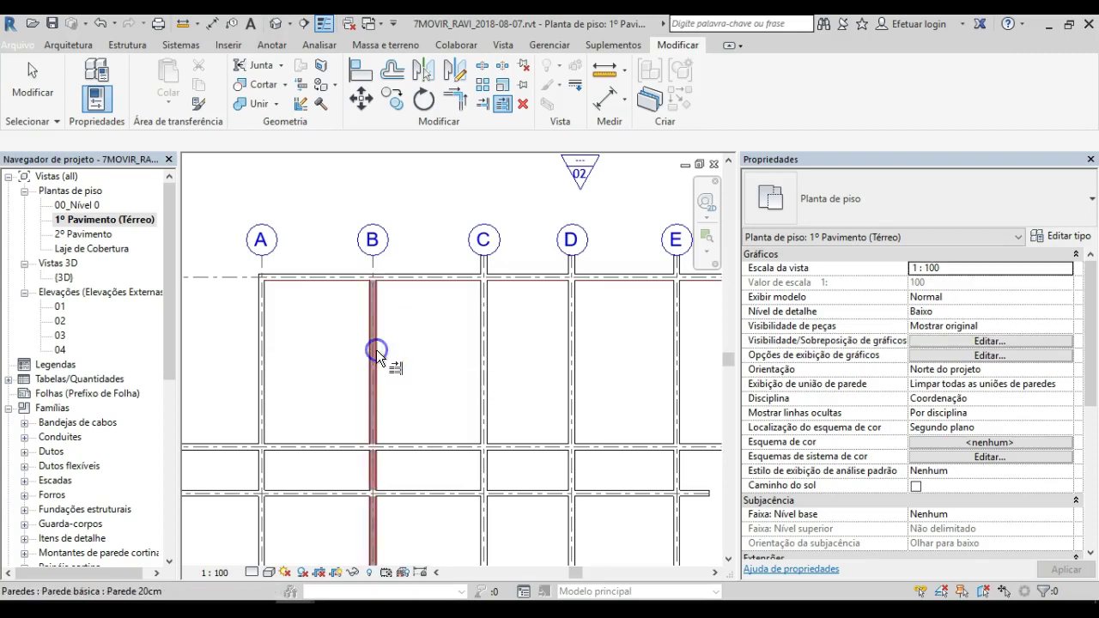
ctrl+click(484, 327)
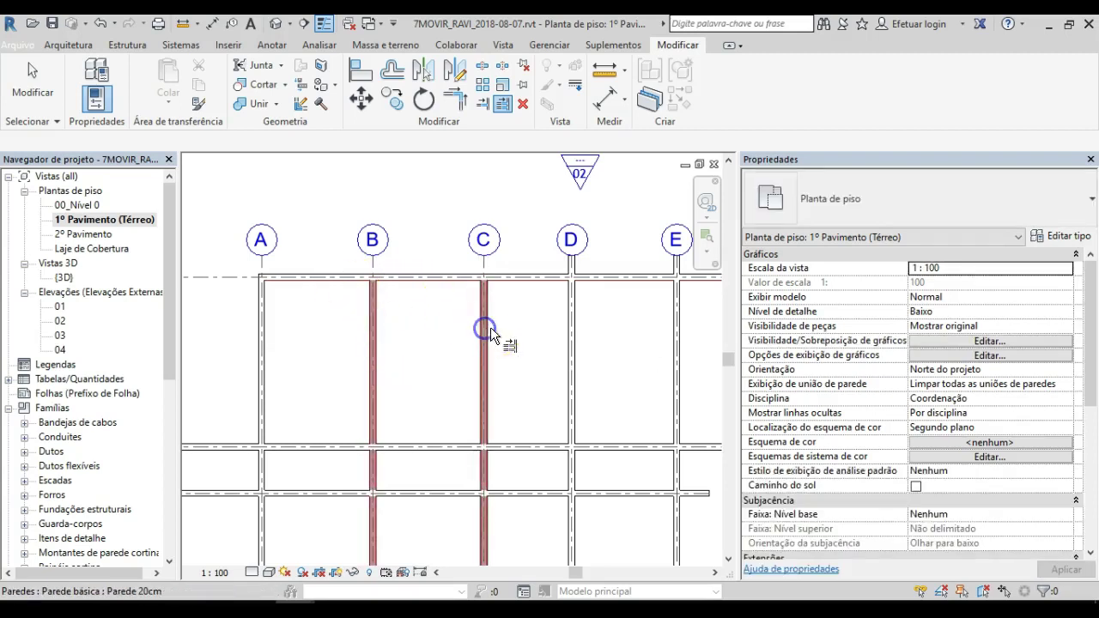
- Trim the walls on grid lines D, E, F and G back to the wall on grid line 1
ctrl+click(570, 333)
middle_drag(571, 333, 502, 358)
ctrl+click(569, 344)
middle_drag(651, 362, 503, 365)
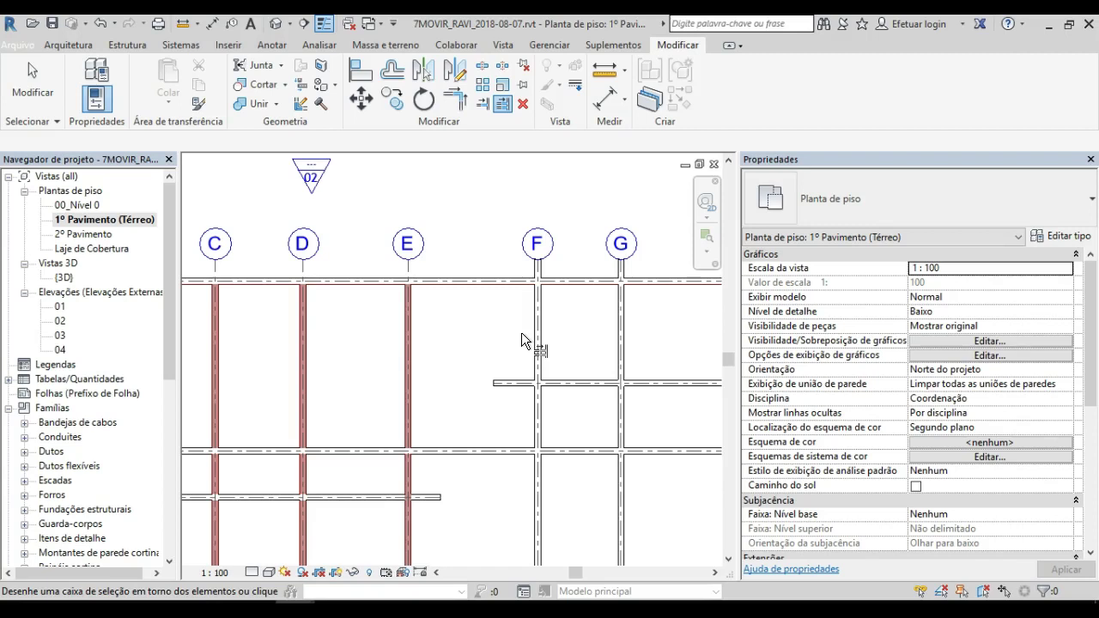
ctrl+click(537, 338)
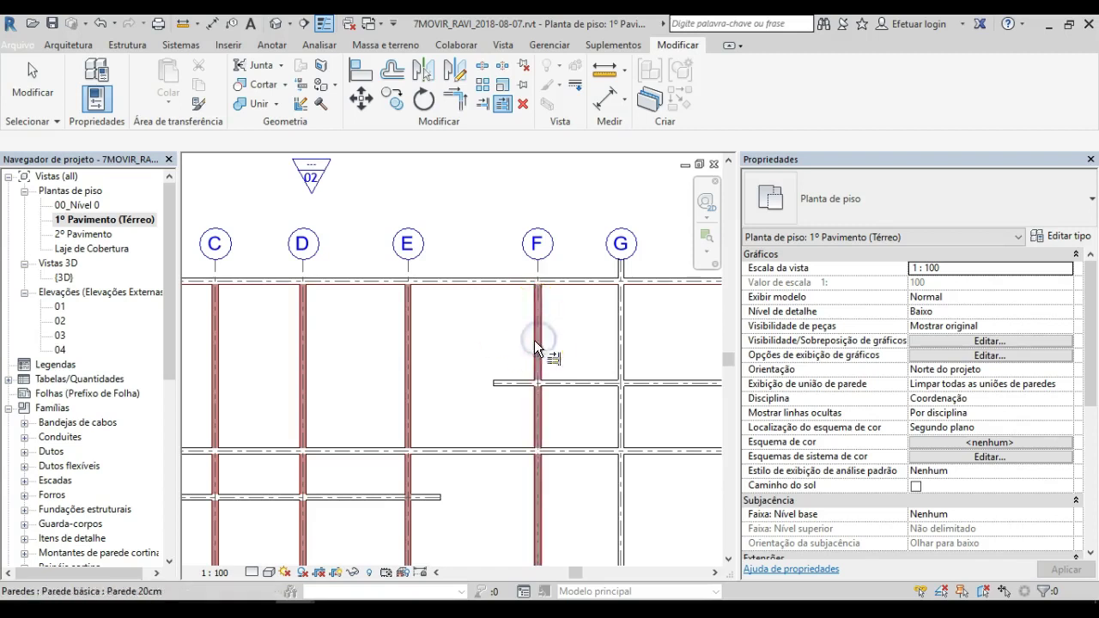
middle_drag(534, 340, 368, 320)
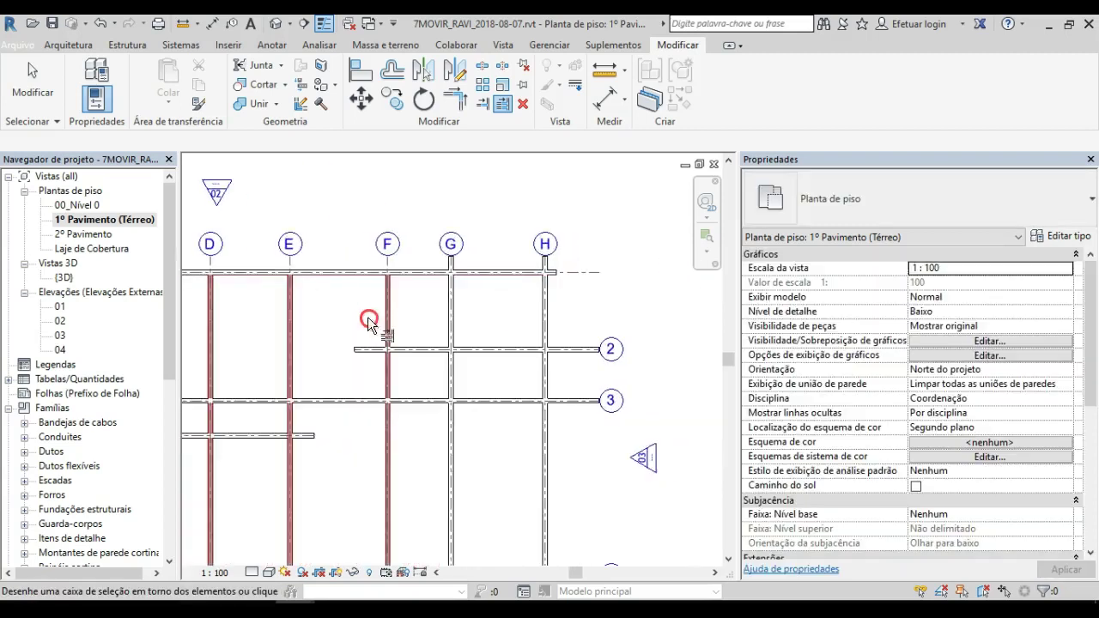
ctrl+click(449, 299)
- Trim the walls on grid lines 1 and H into a corner with Trim/Extend to Corner
scroll(533, 290, up, 5)
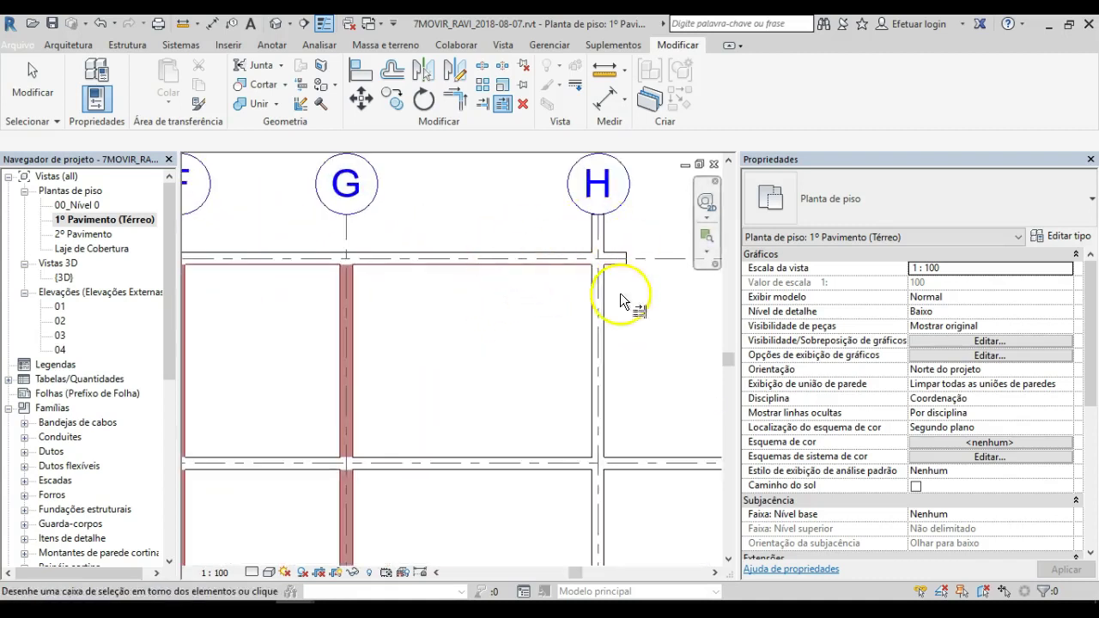
click(455, 98)
click(520, 258)
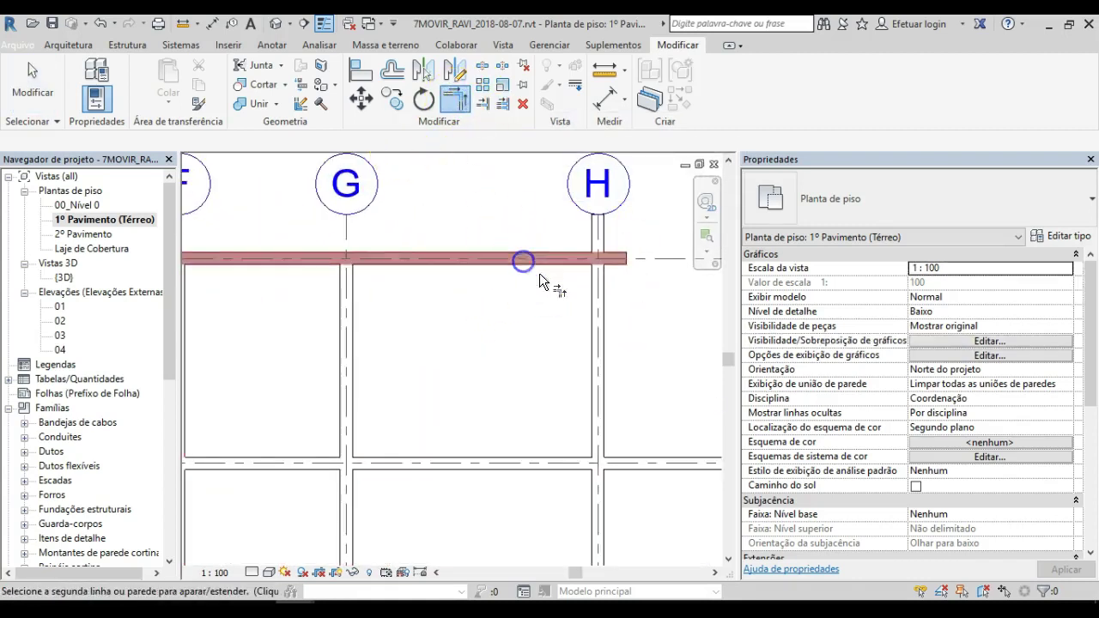
click(596, 316)
scroll(479, 432, down, 3)
middle_drag(449, 395, 363, 363)
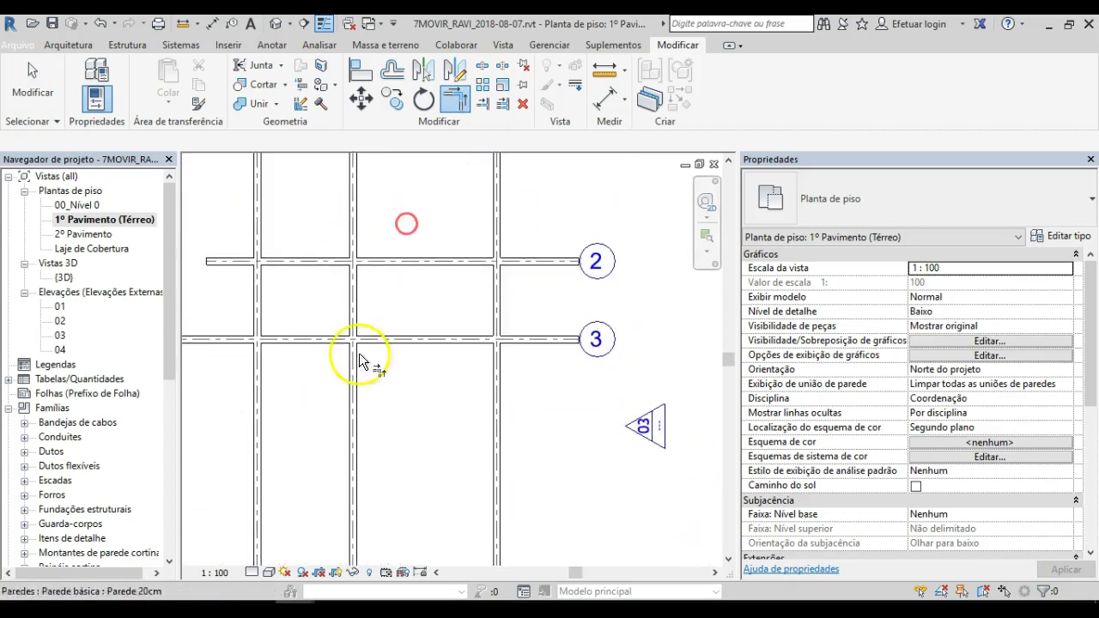
scroll(466, 373, down, 2)
middle_drag(466, 373, 429, 394)
key(Escape)
key(Escape)
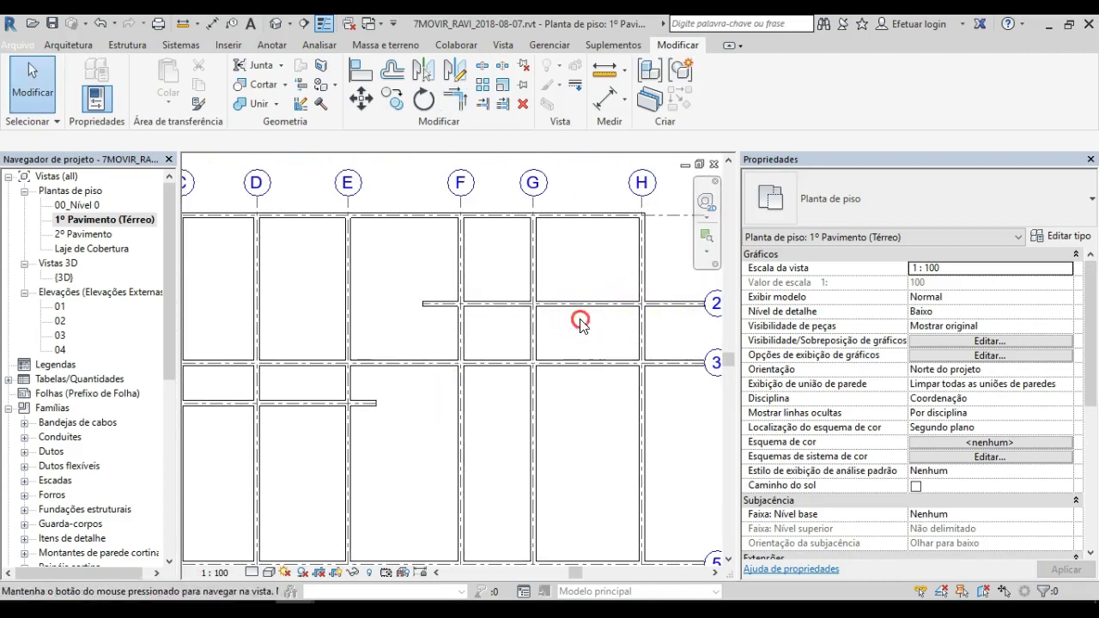
- Shorten the wall on grid line 2 so that its end near the grid bubble stops at the wall on grid line H
middle_drag(581, 318, 475, 318)
scroll(478, 313, up, 1)
click(479, 307)
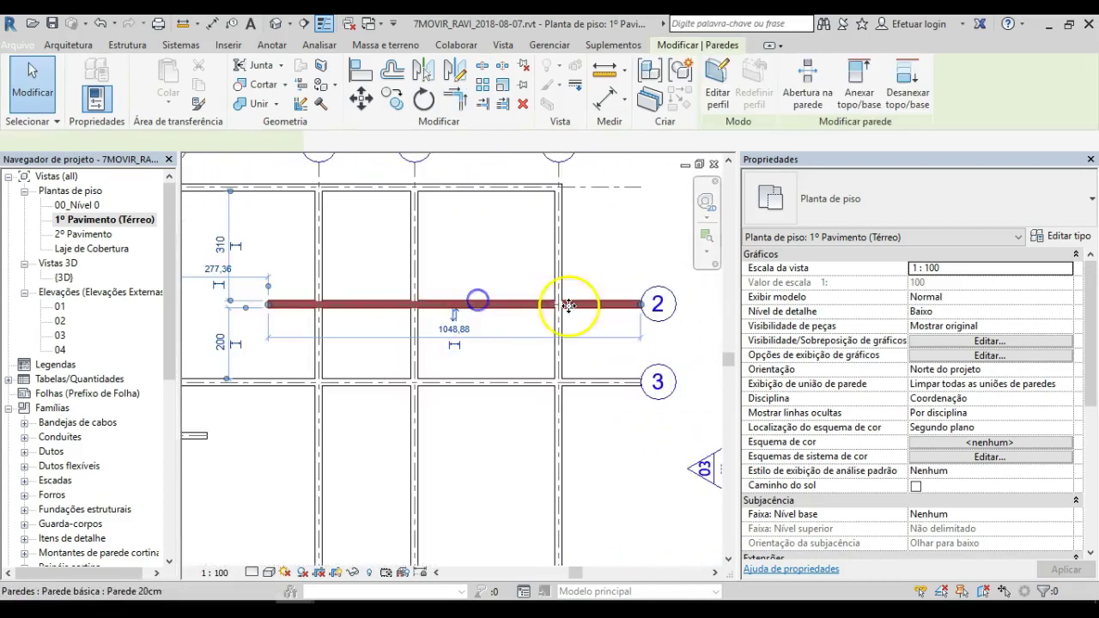
scroll(635, 309, up, 2)
drag(647, 302, 503, 301)
scroll(446, 345, down, 1)
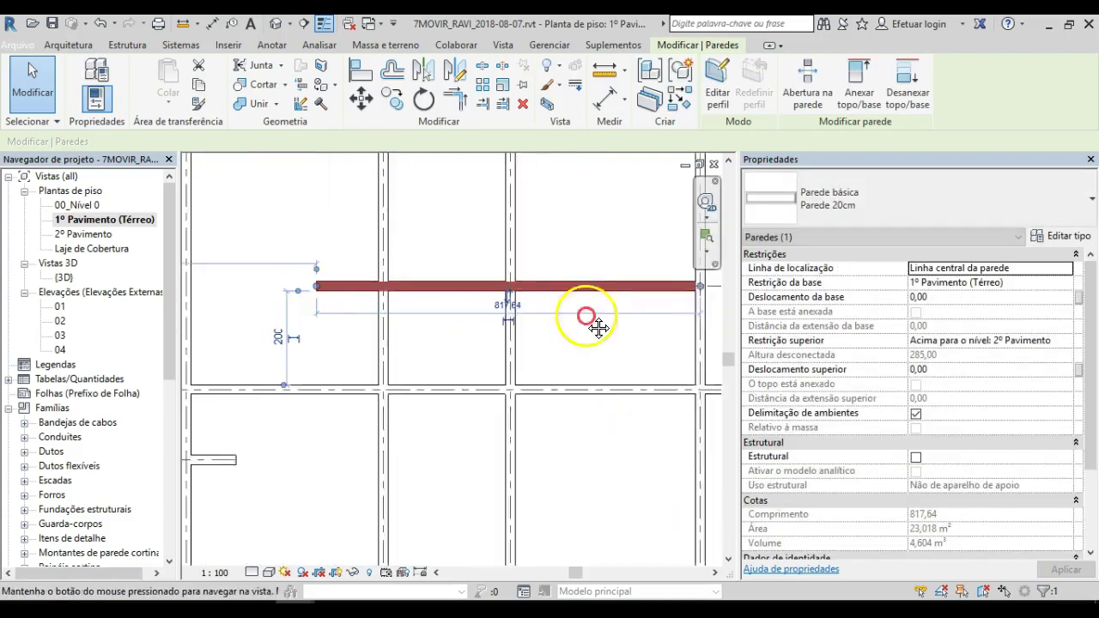
scroll(317, 301, down, 2)
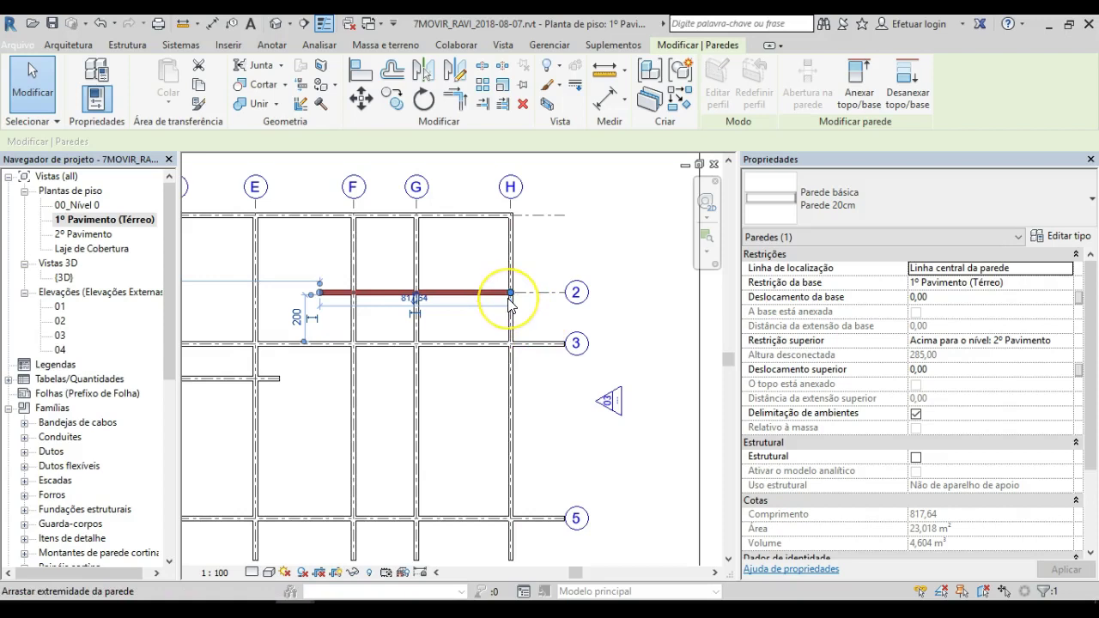
key(Escape)
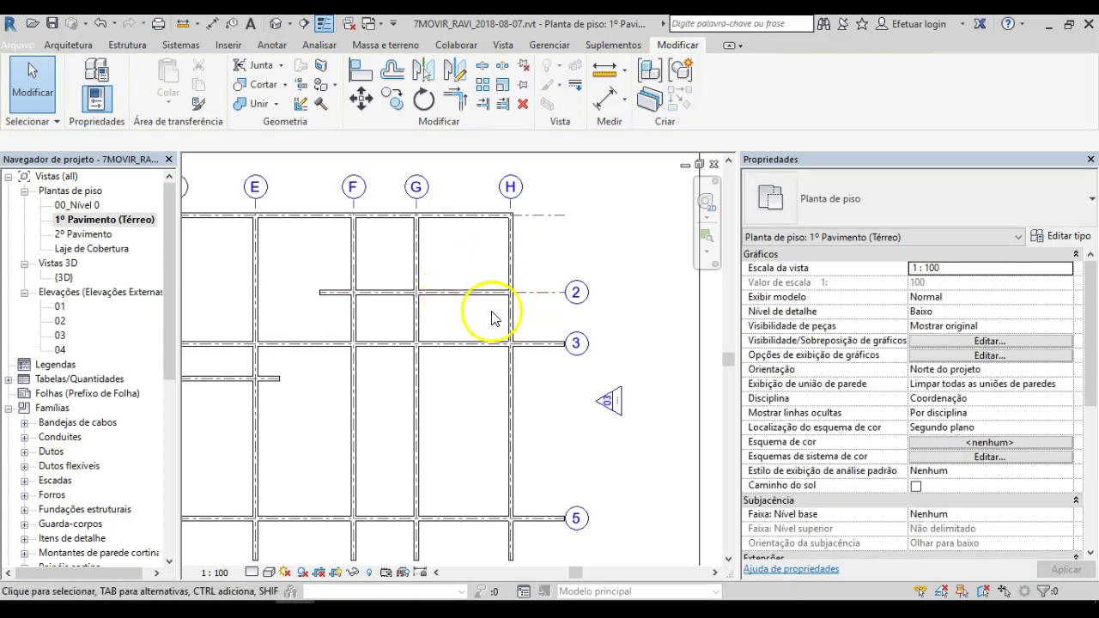
- Trim the walls on grid lines 2 and H into a corner, keeping the part of wall H below grid line 2
scroll(494, 318, up, 1)
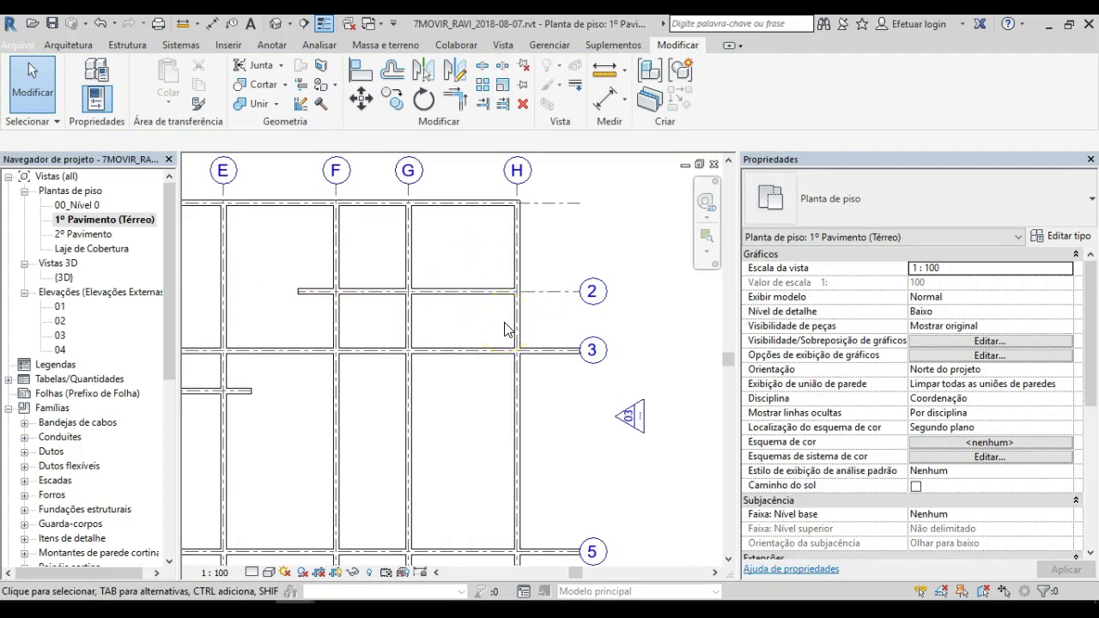
click(498, 302)
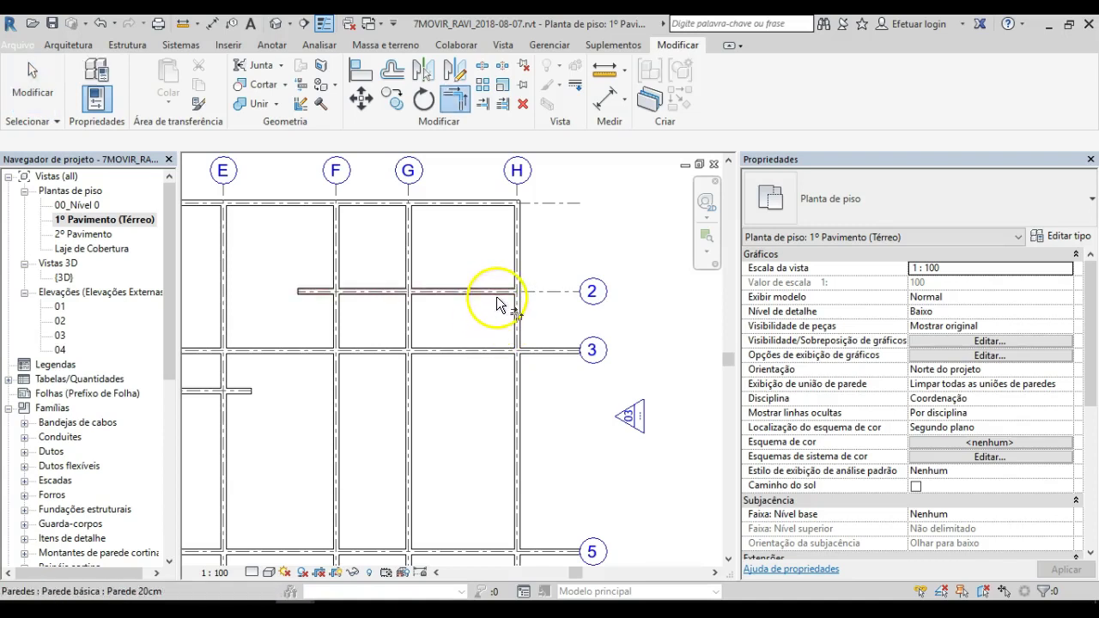
key(t)
key(r)
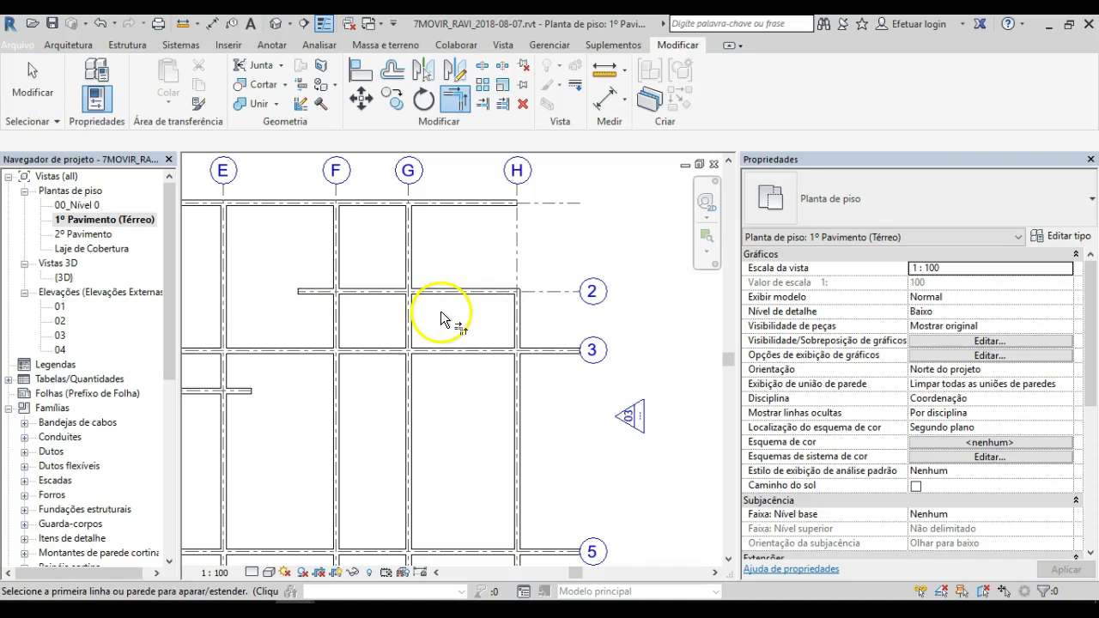
scroll(500, 334, down, 2)
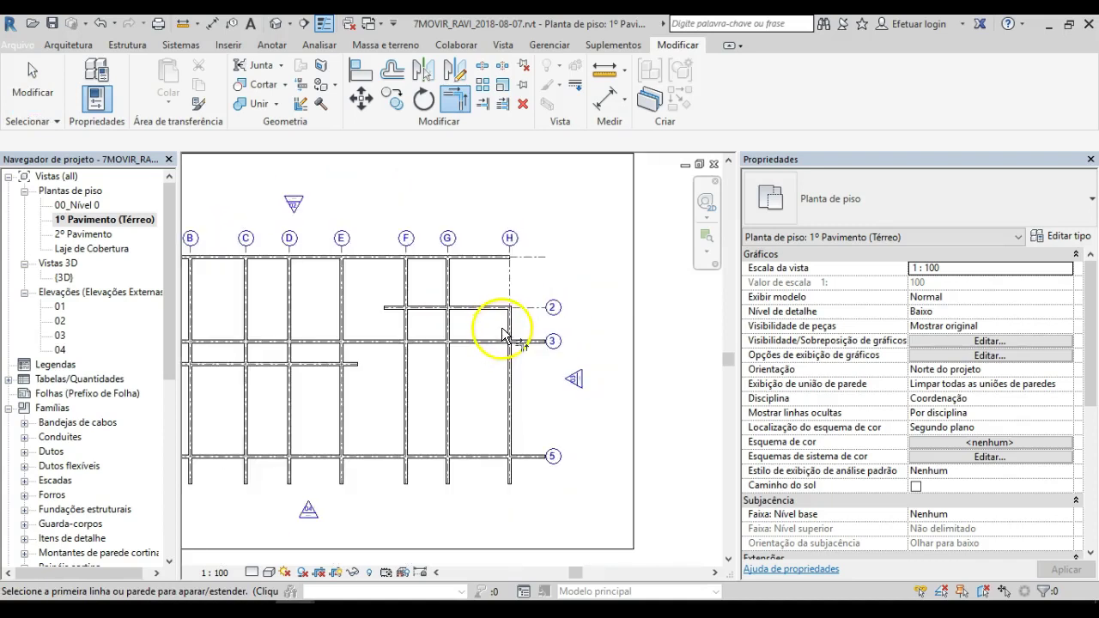
middle_drag(444, 355, 564, 363)
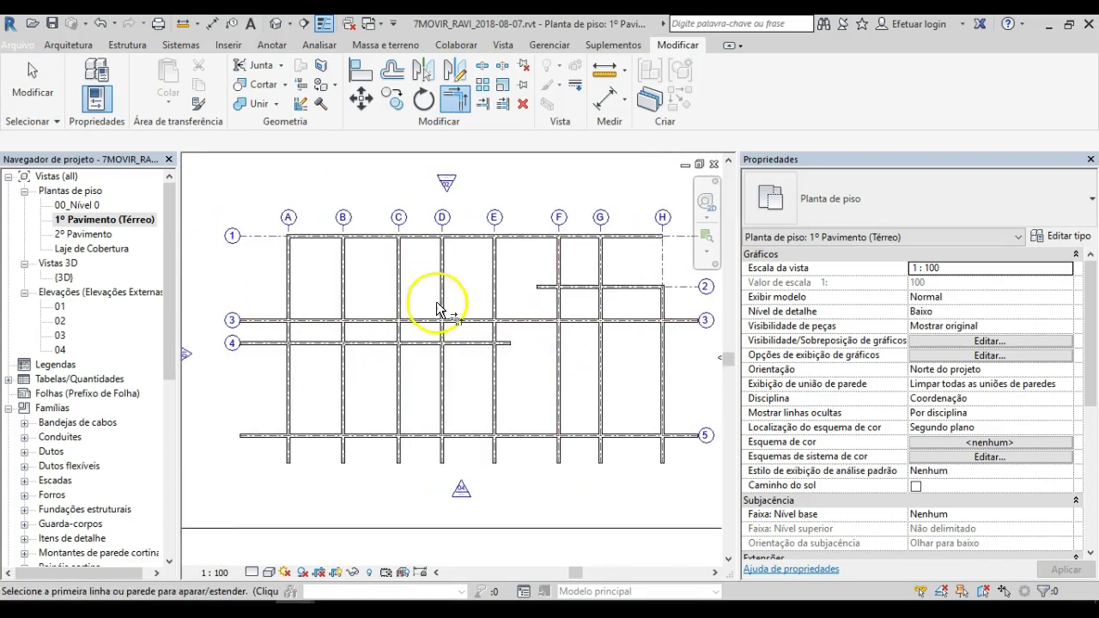